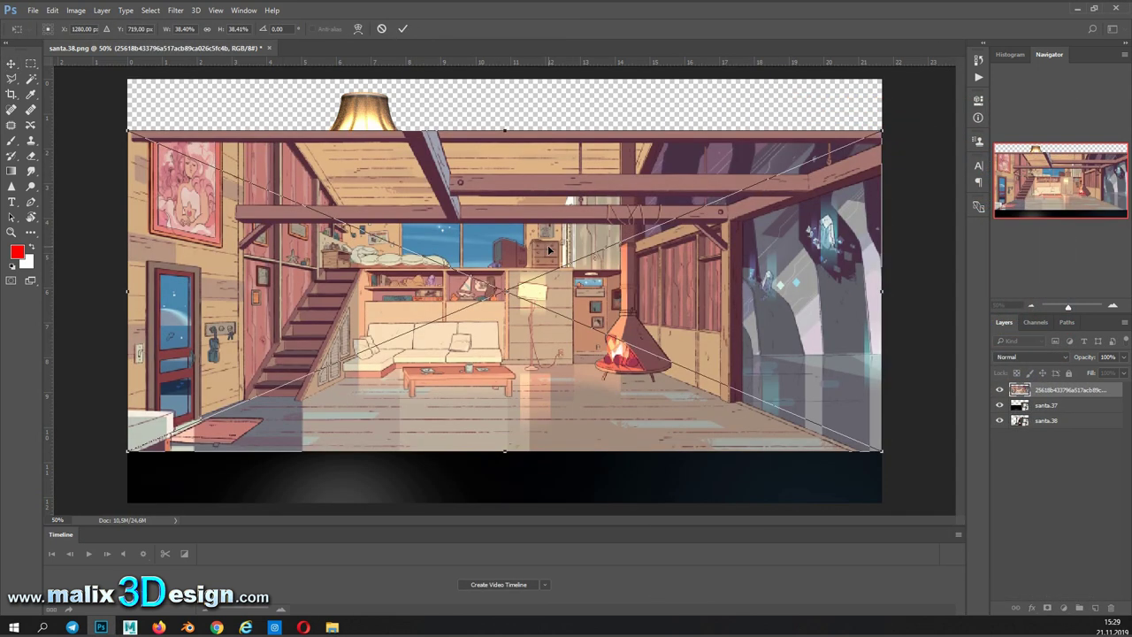
Step: Commit the cartoon room placement and move the santa.38 statue layer above it
key(Return)
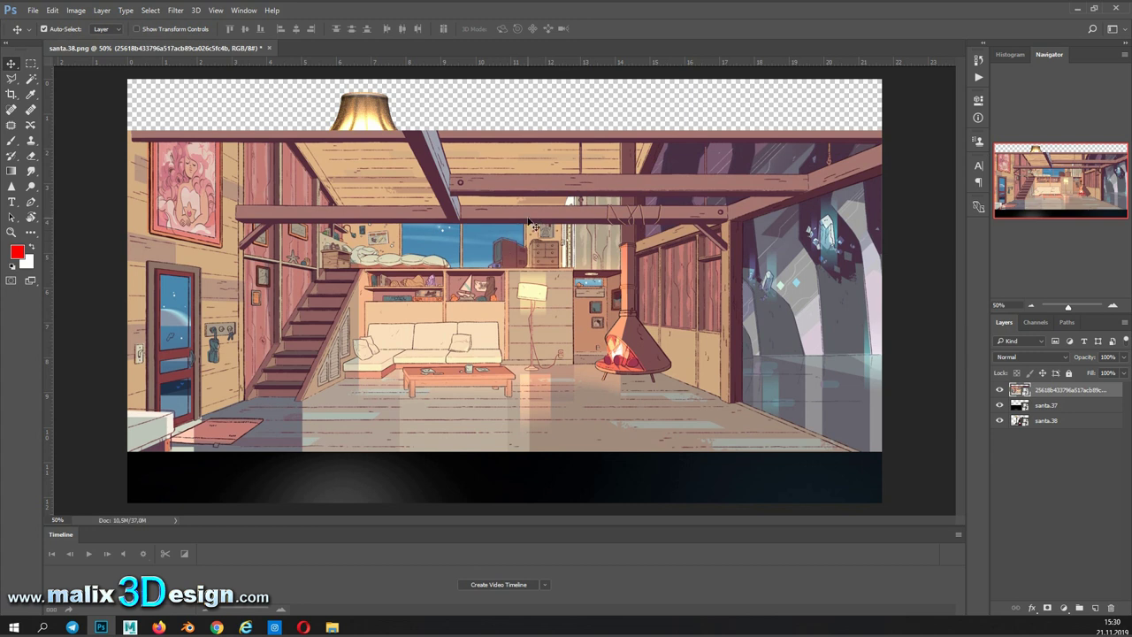
click(1062, 421)
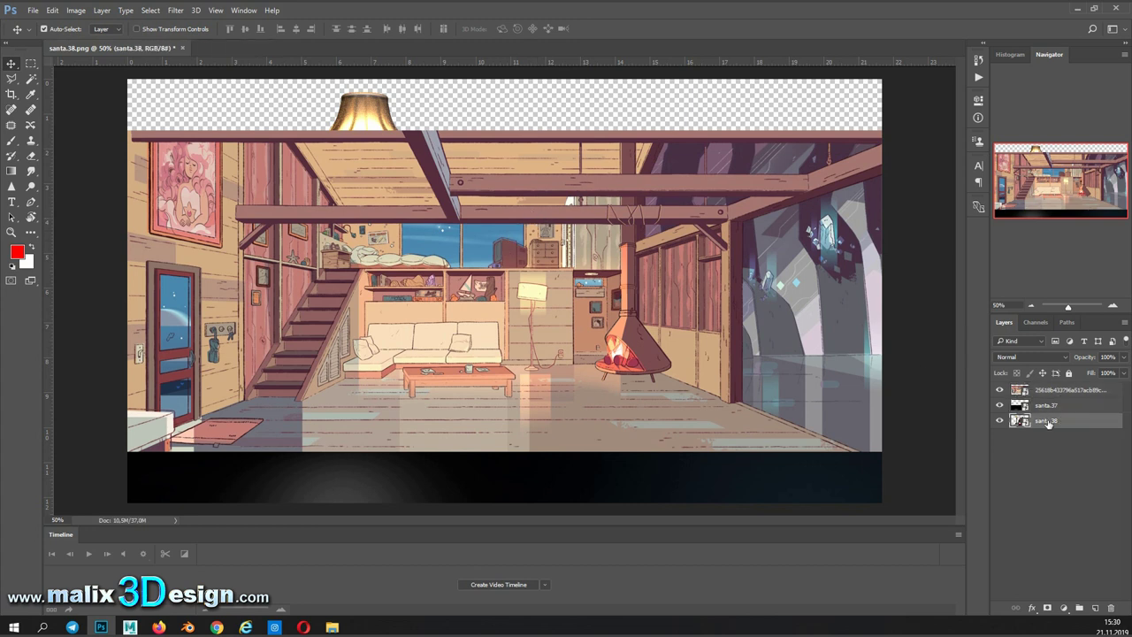
drag(1047, 423, 1062, 395)
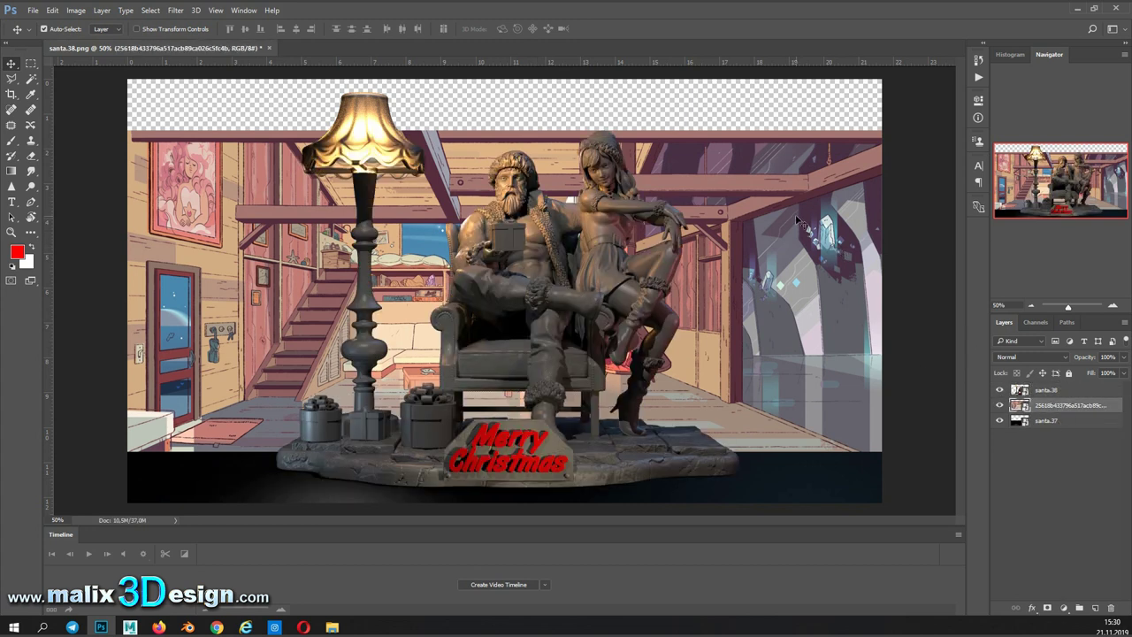
Step: Raise the cartoon room so its floor sits behind the statue, and commit the transform
mouse_move(794, 214)
mouse_down()
mouse_move(795, 143)
mouse_move(793, 155)
mouse_up()
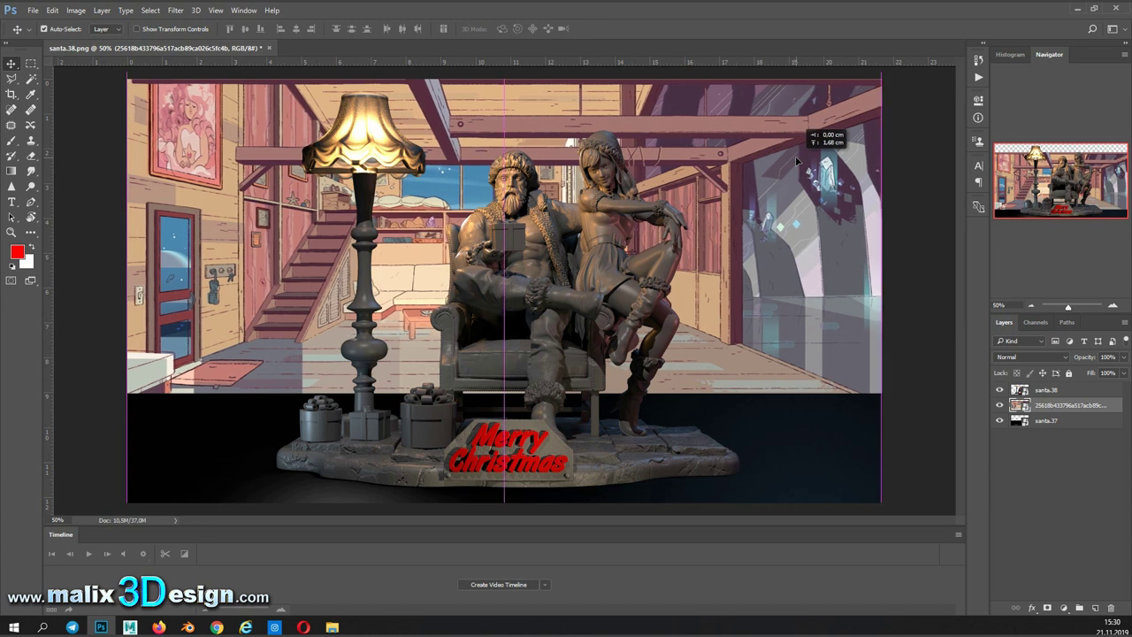
drag(795, 161, 779, 176)
key(ctrl+t)
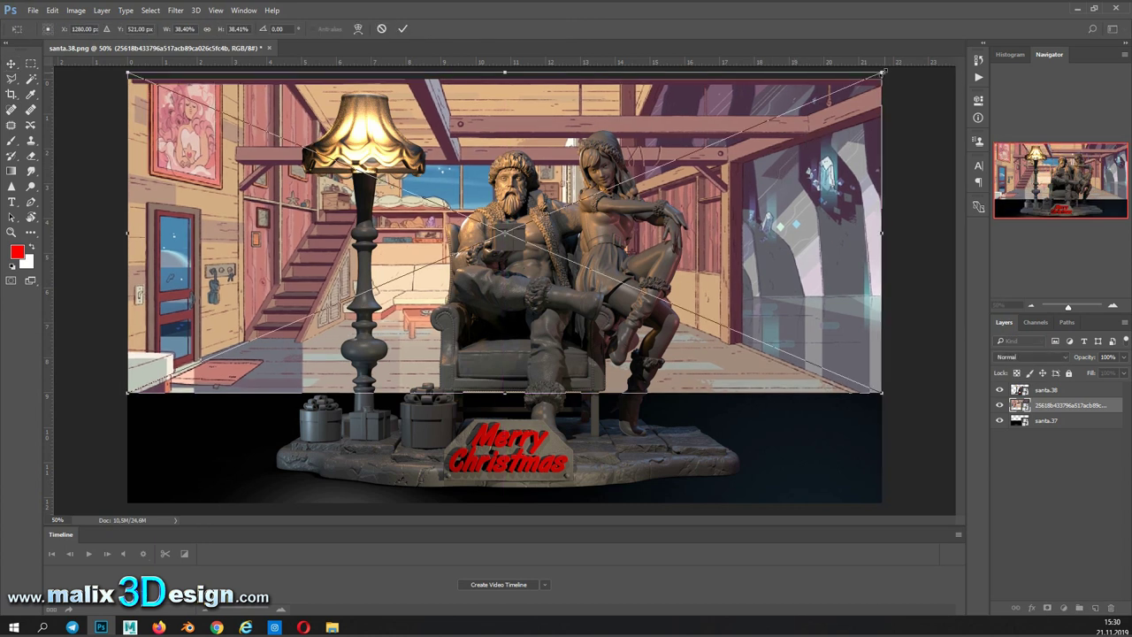
key(Return)
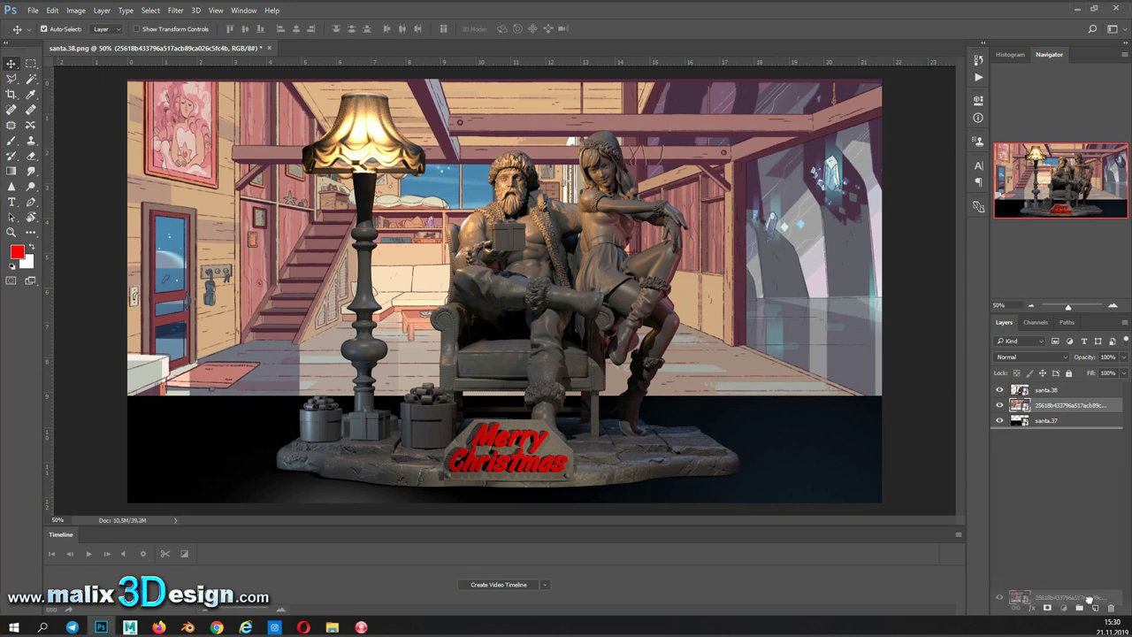
Step: Duplicate the cartoon room layer, hide the original, and select the lower band
drag(1061, 409, 1095, 607)
ctrl+click(1020, 404)
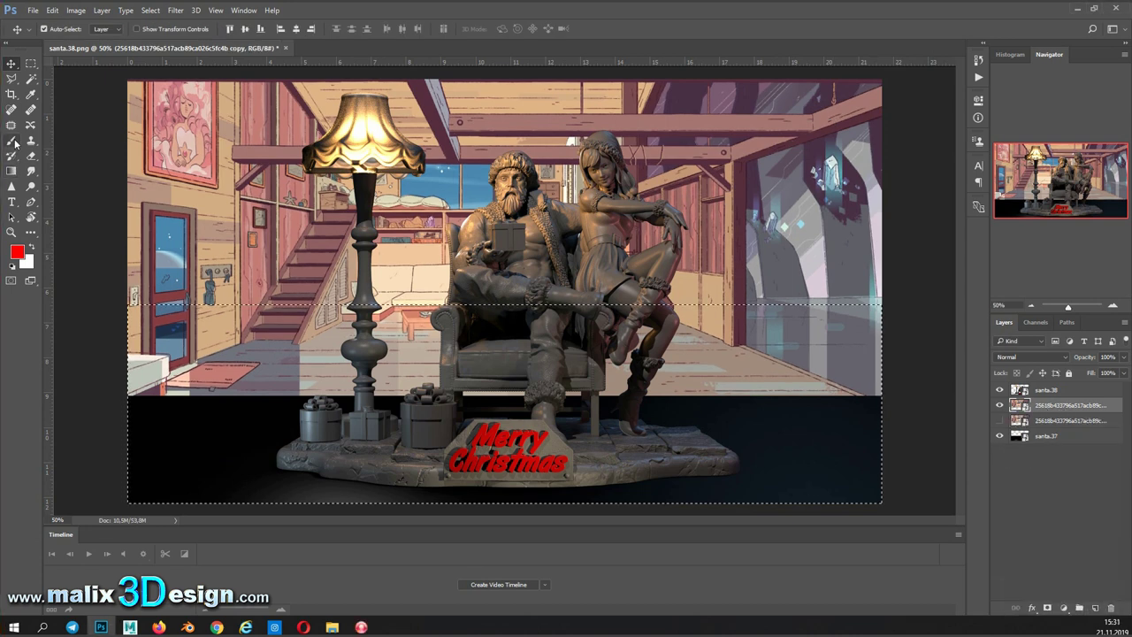
click(999, 420)
Step: Rasterize the room copy and erase its floor band so it fades into darkness
key(e)
click(191, 389)
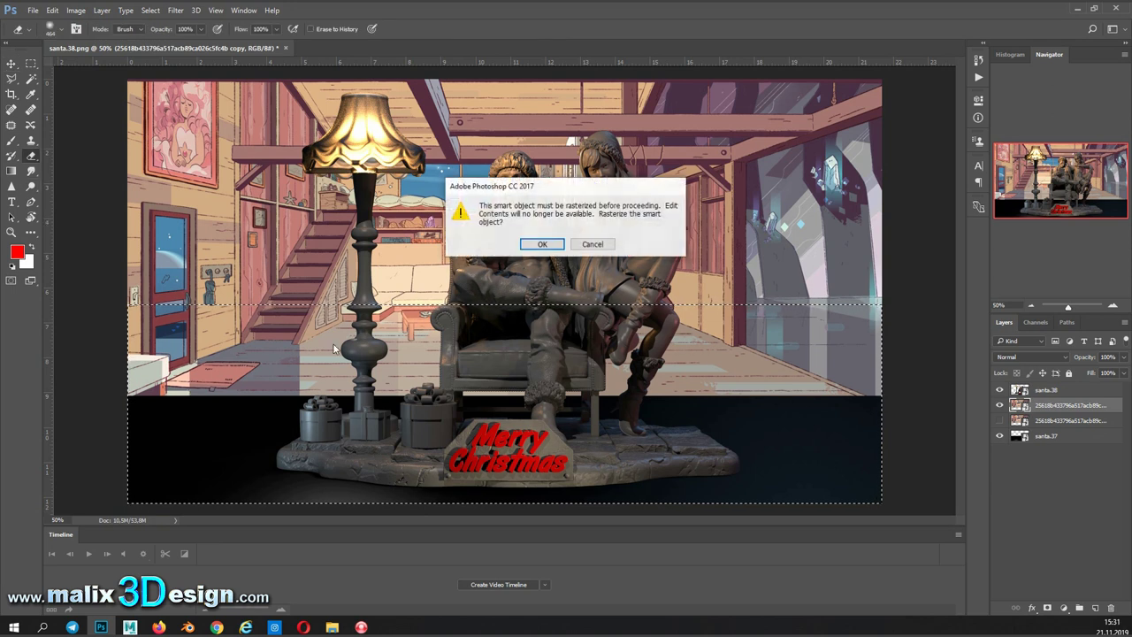
click(535, 243)
drag(823, 415, 265, 415)
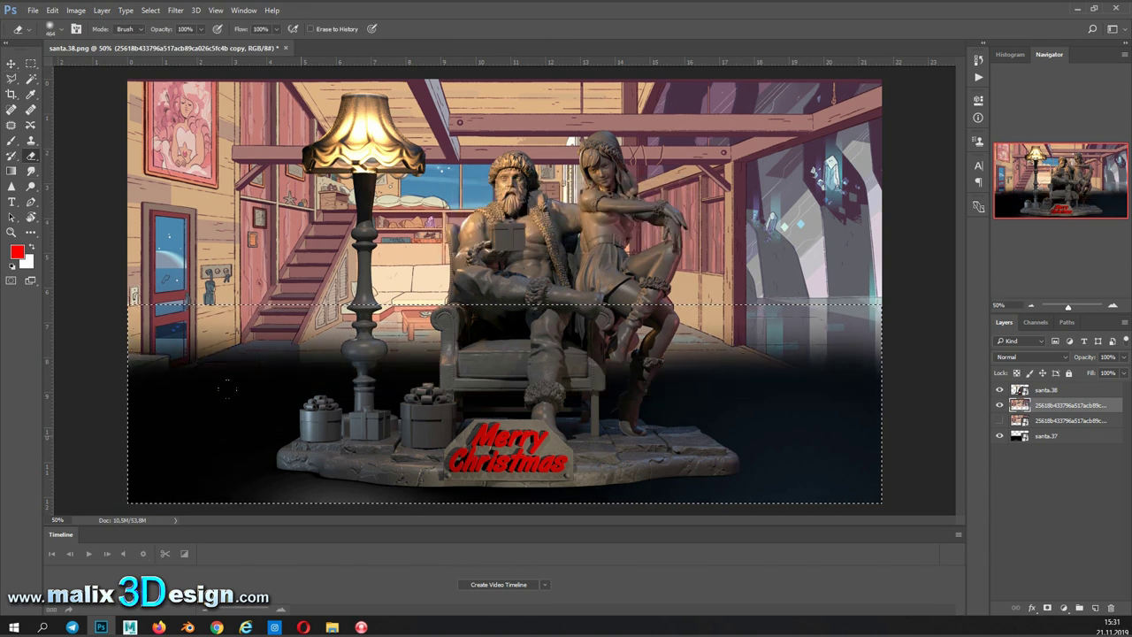
drag(866, 340, 108, 358)
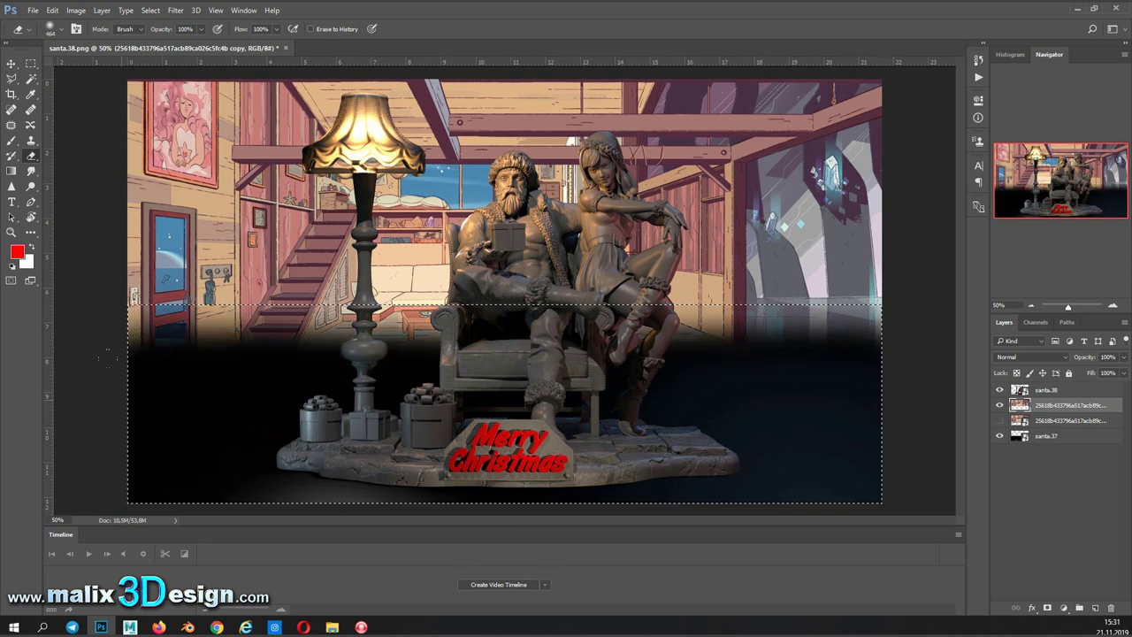
key(ctrl+d)
key(m)
Step: Darken the room copy with Exposure -3.15, offset -0.0354 and gamma 0.56
click(77, 12)
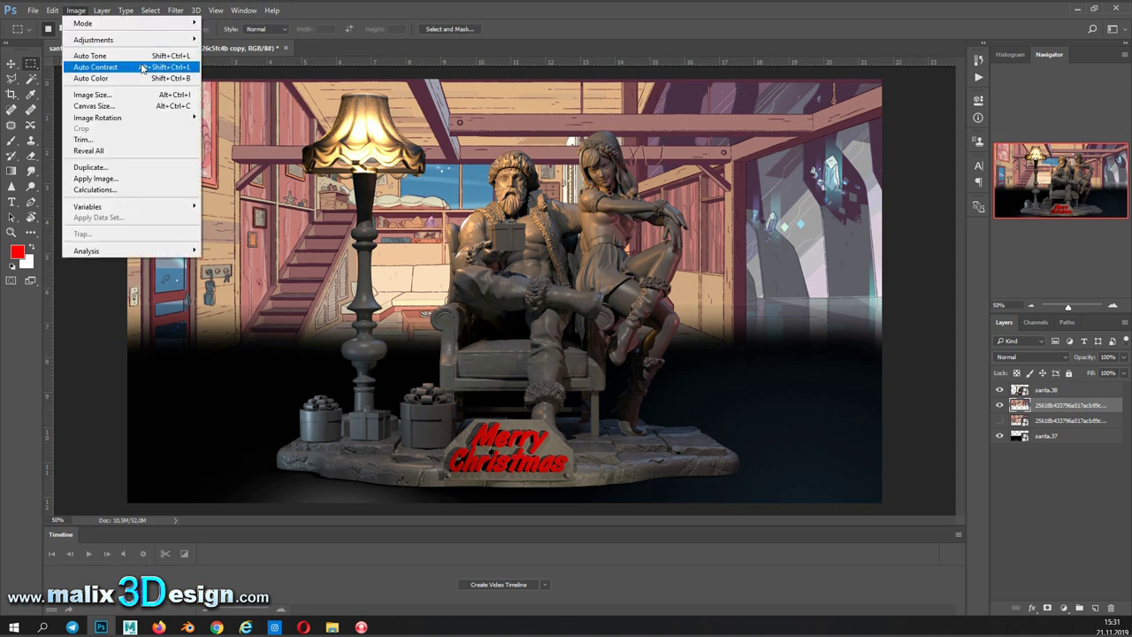
mouse_move(93, 39)
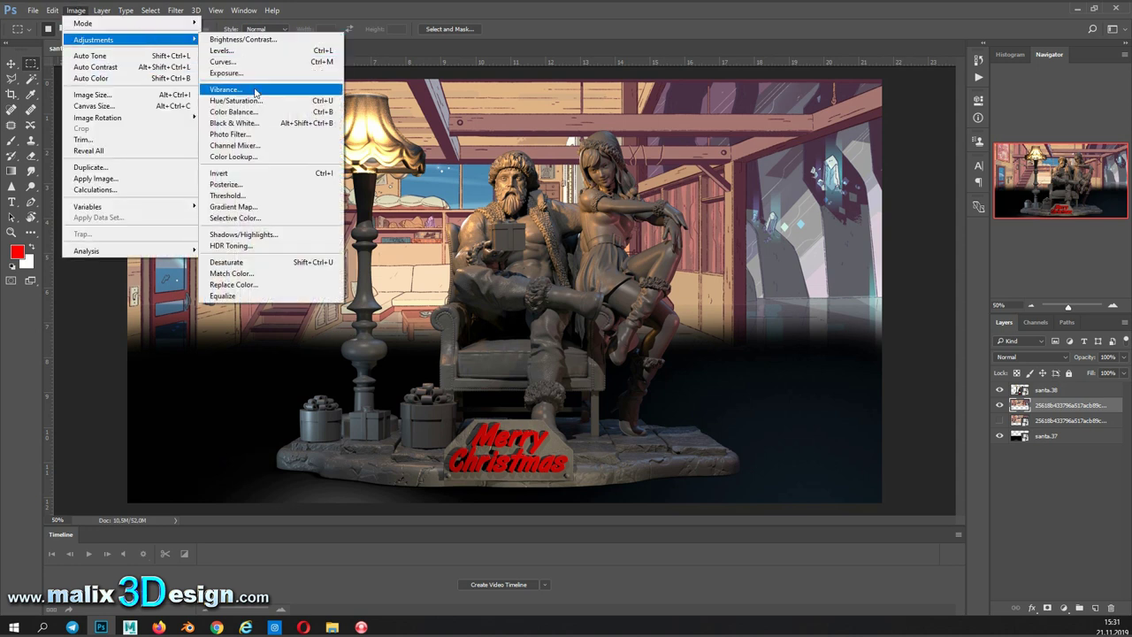
click(266, 74)
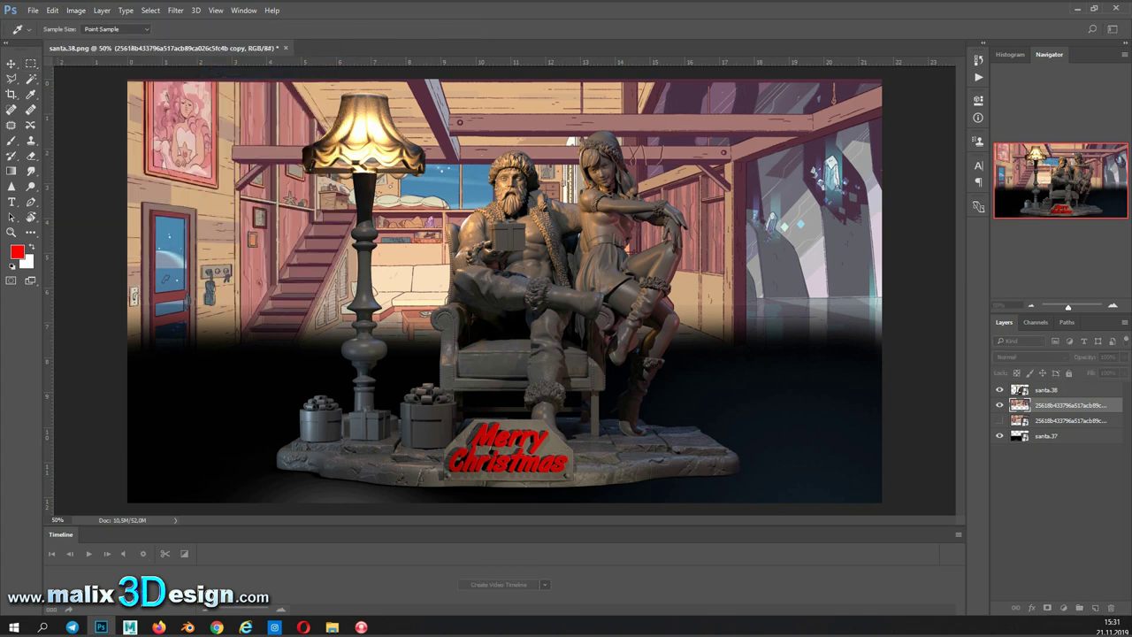
drag(900, 105, 860, 105)
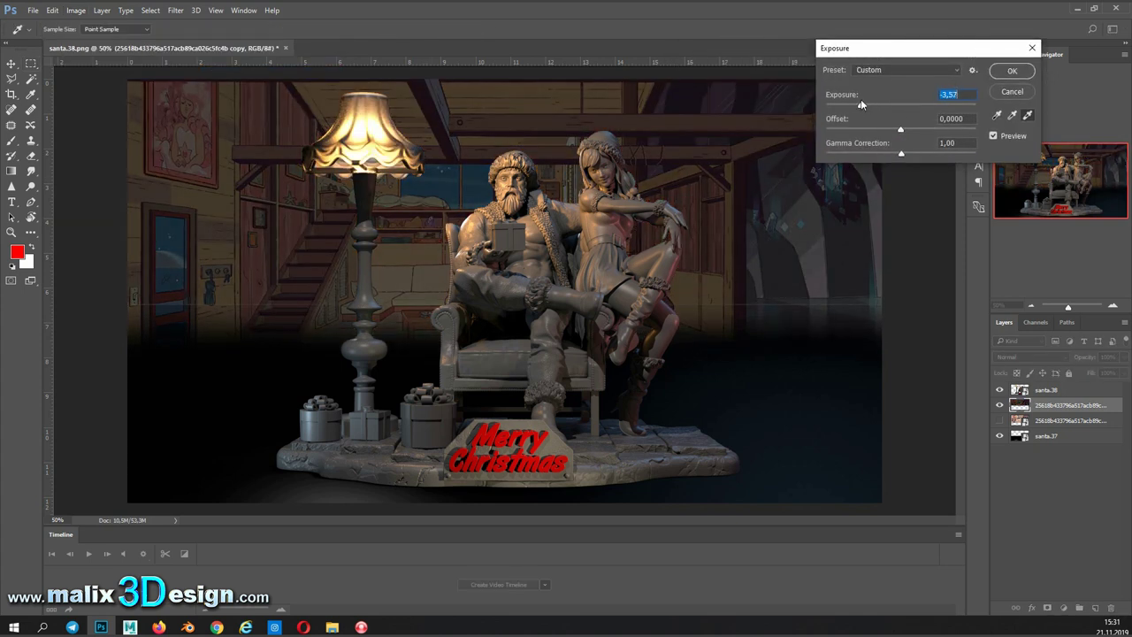
mouse_move(900, 153)
mouse_down()
mouse_move(932, 154)
mouse_move(871, 106)
mouse_move(927, 154)
mouse_up()
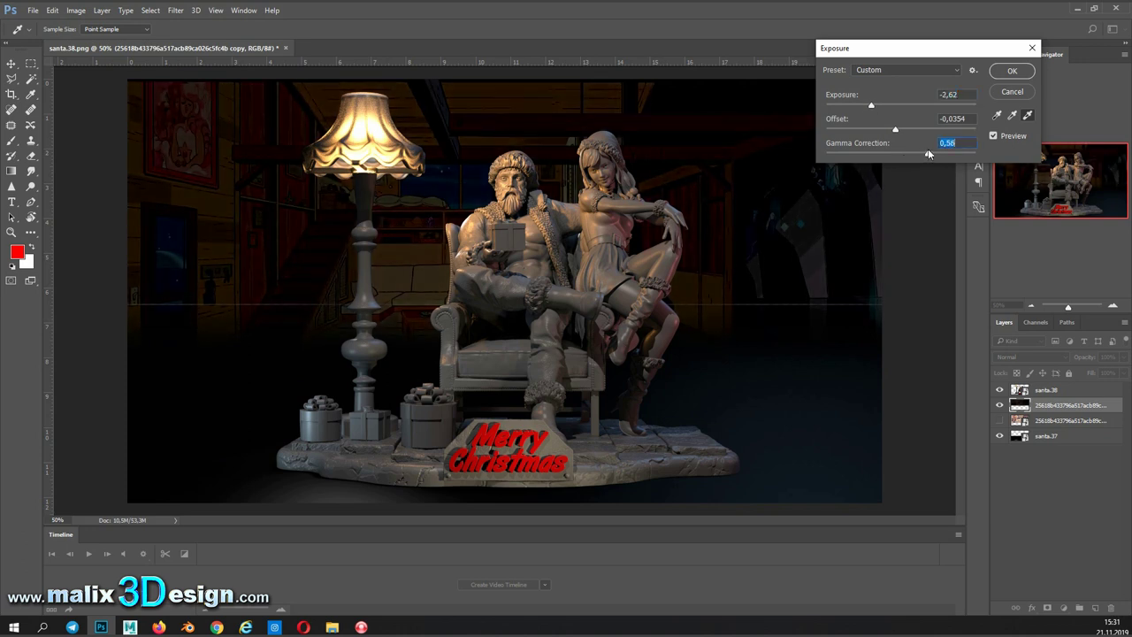
drag(871, 106, 866, 107)
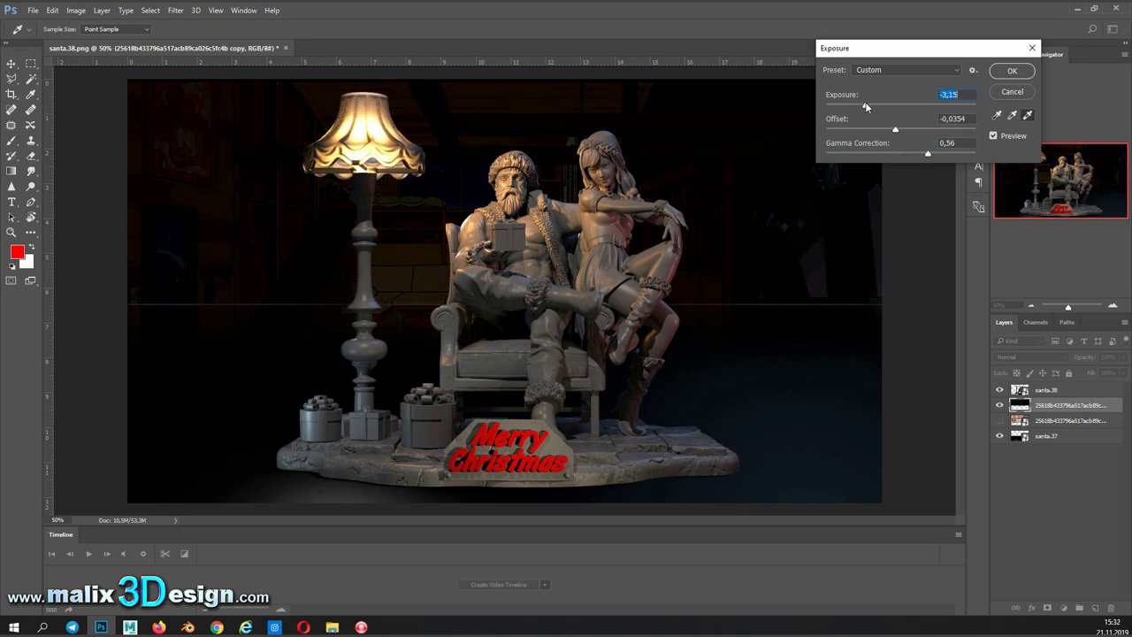
click(1012, 71)
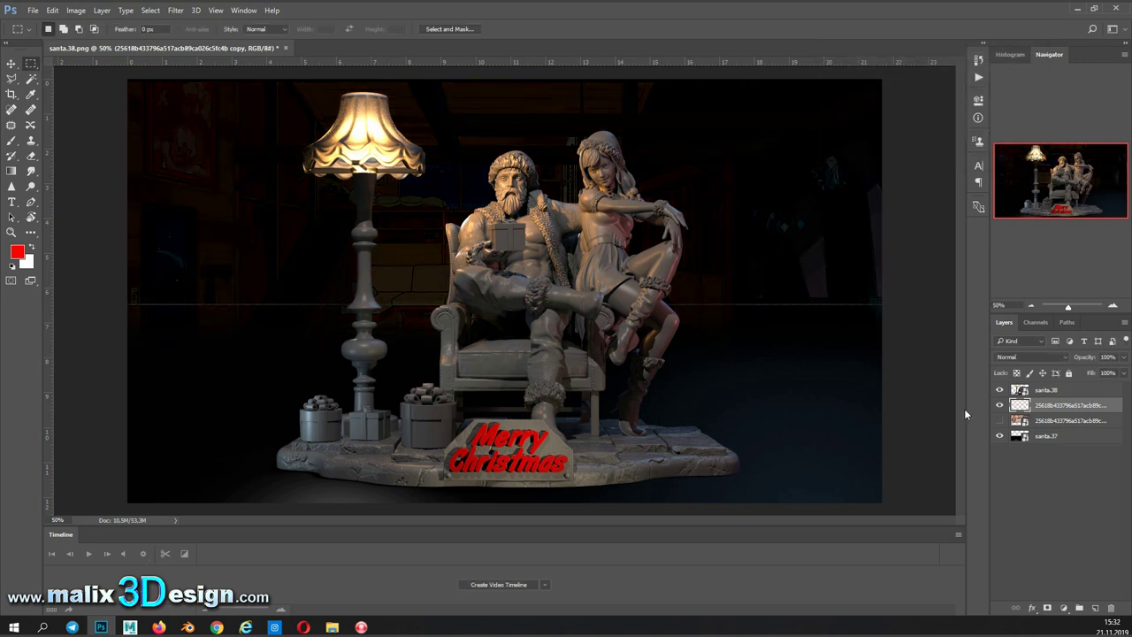
drag(1050, 422, 1031, 409)
Step: Rescale the darkened room copy to about 104.7%
click(1052, 406)
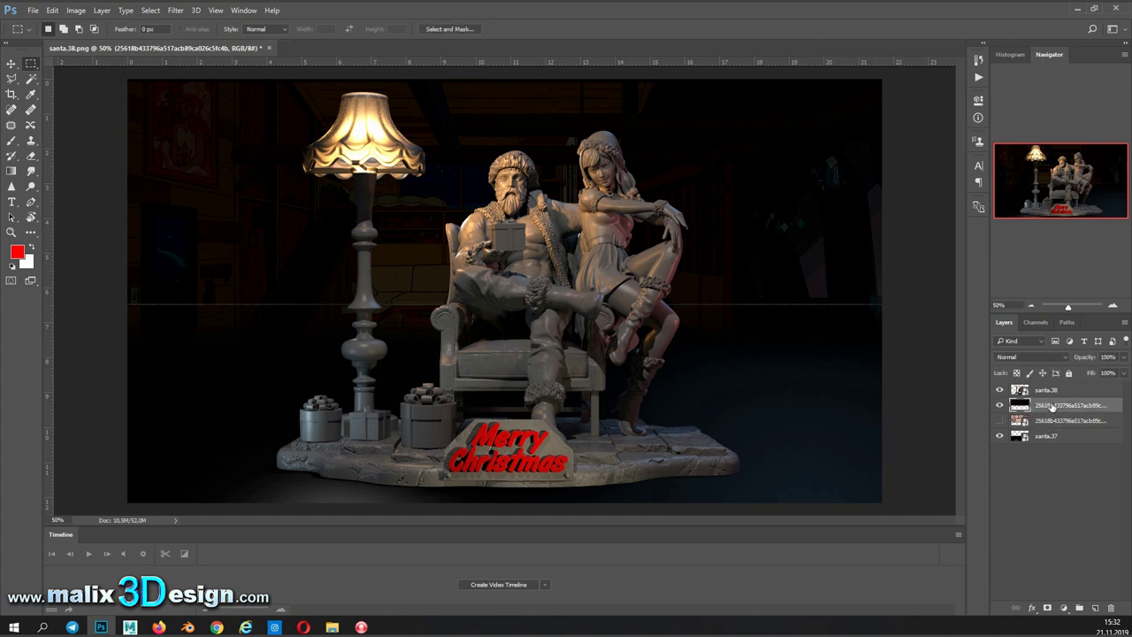
key(ctrl+t)
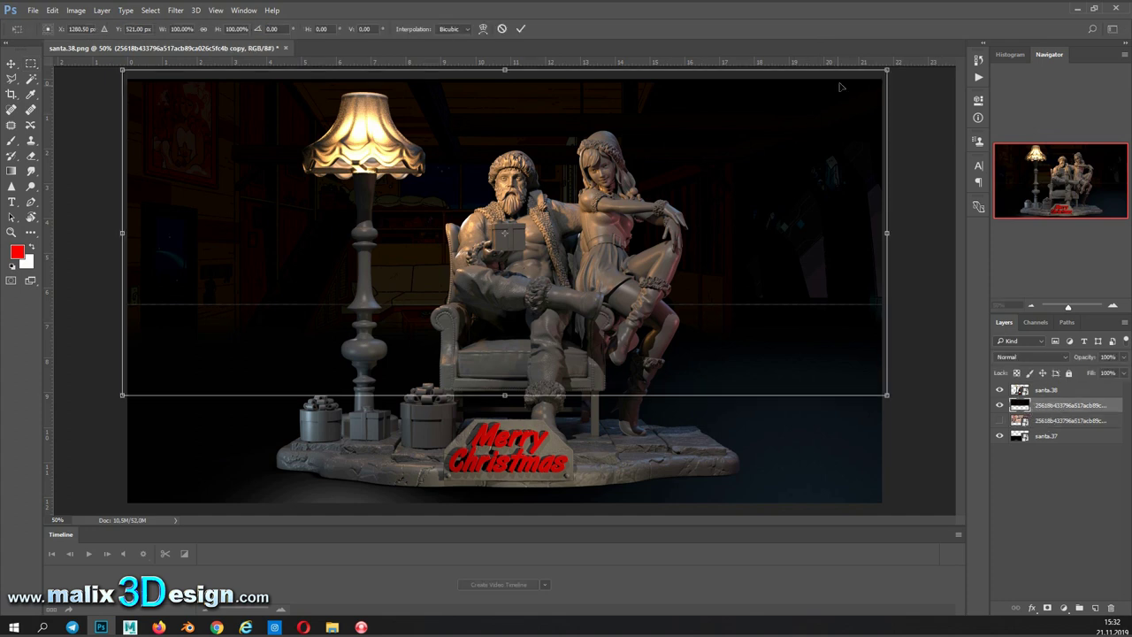
drag(887, 77, 972, 56)
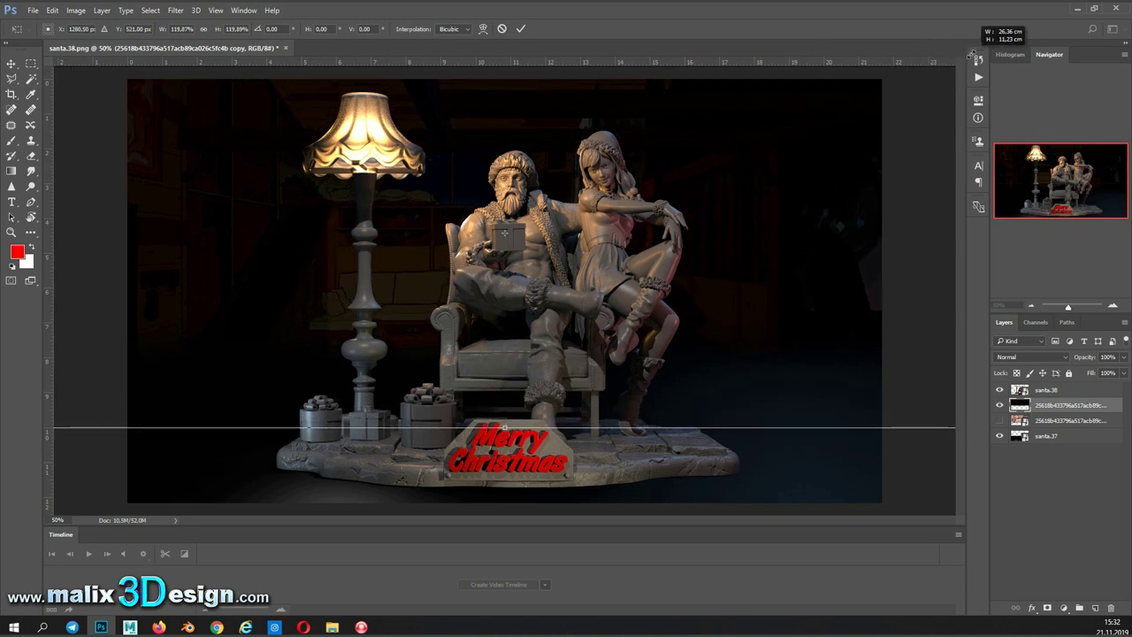
drag(972, 56, 905, 60)
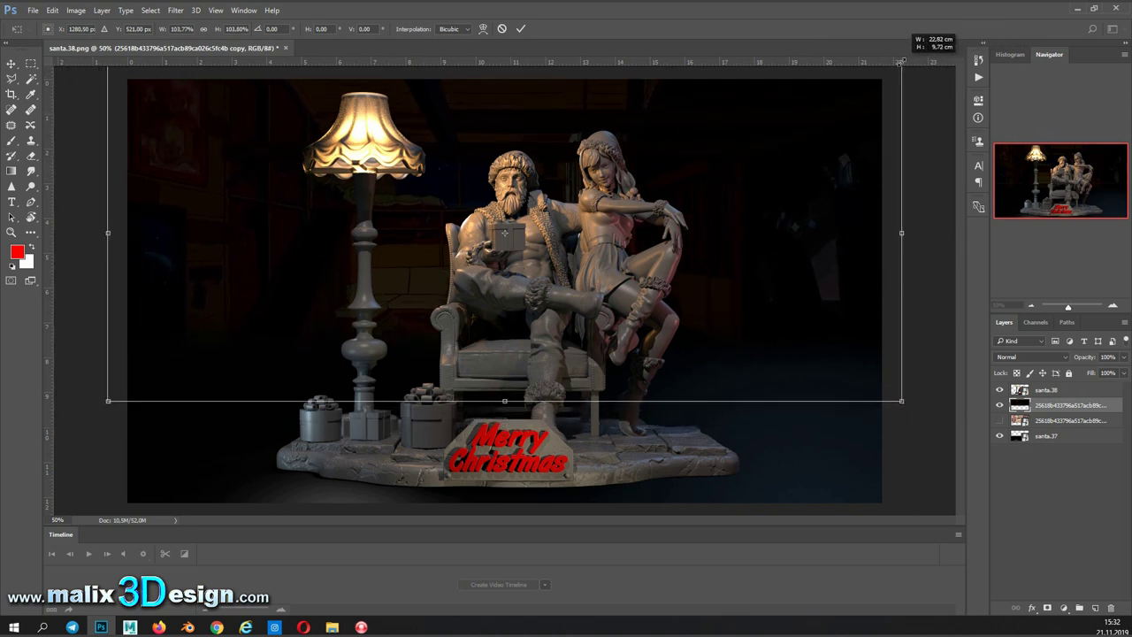
key(Return)
Step: Duplicate the original room and scale the new copy so its lit floor fills the lower band
key(ctrl+j)
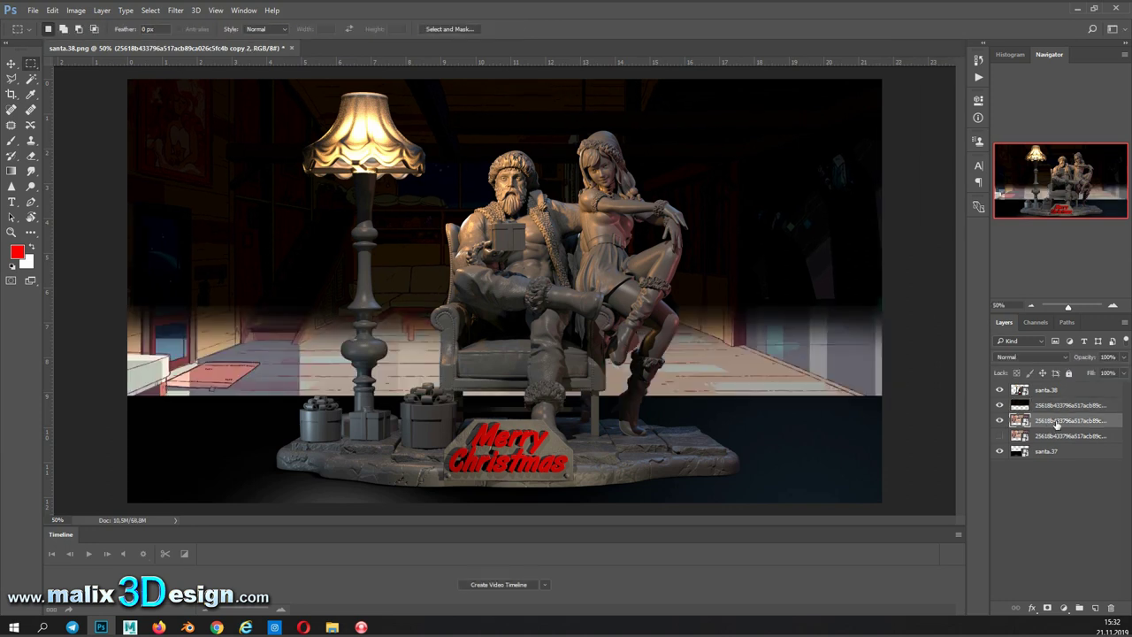
key(ctrl+t)
drag(889, 398, 955, 506)
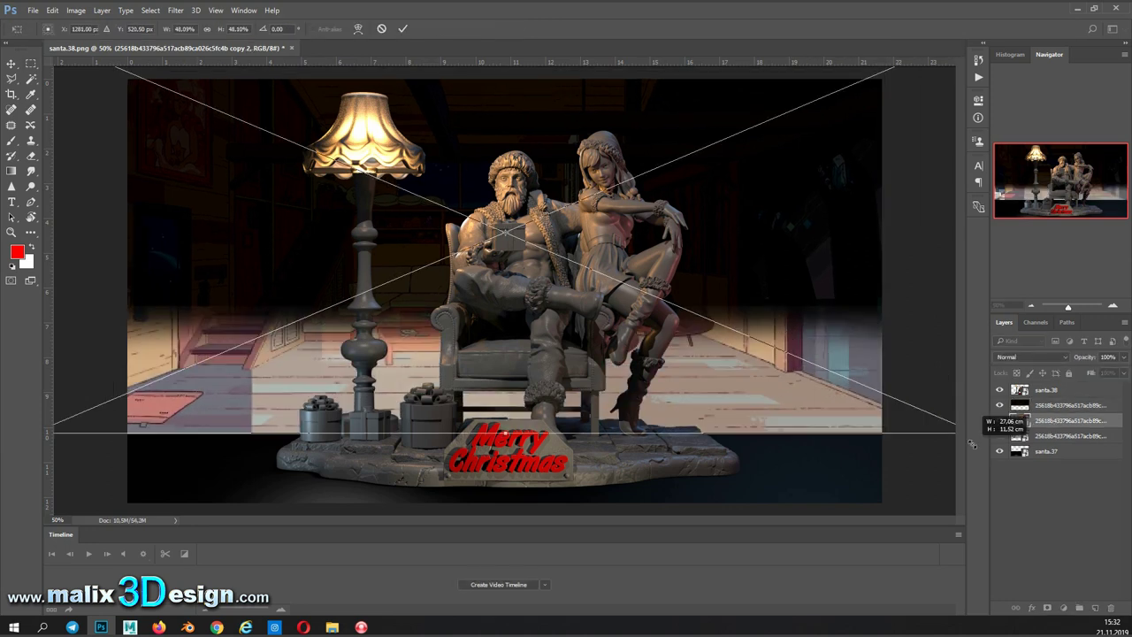
drag(519, 91, 519, 76)
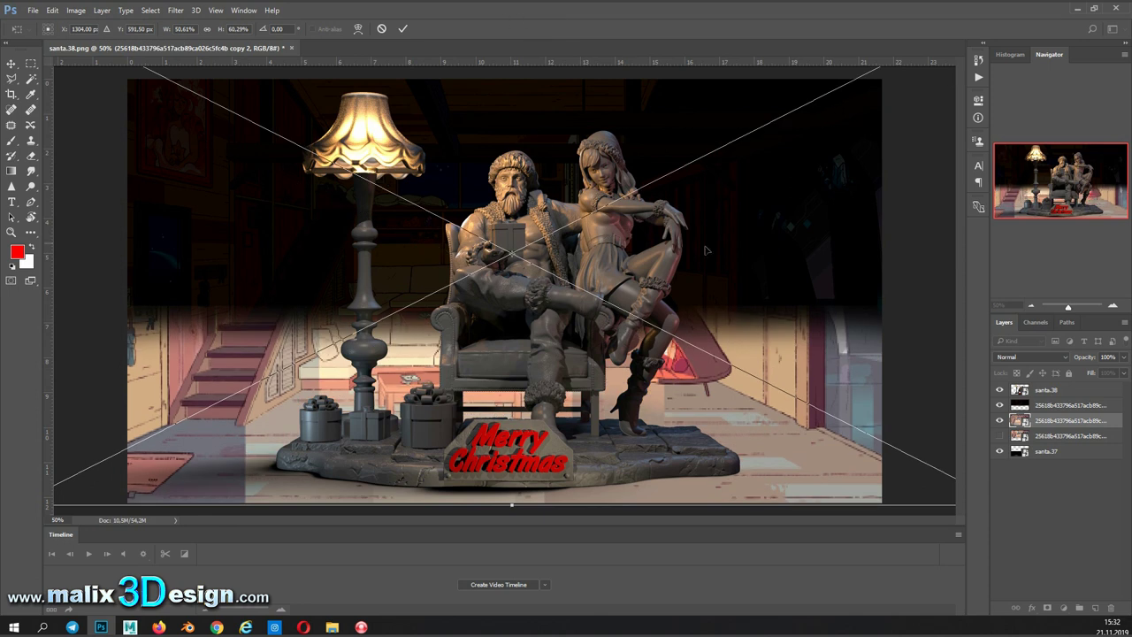
drag(1067, 308, 1064, 306)
drag(539, 185, 539, 94)
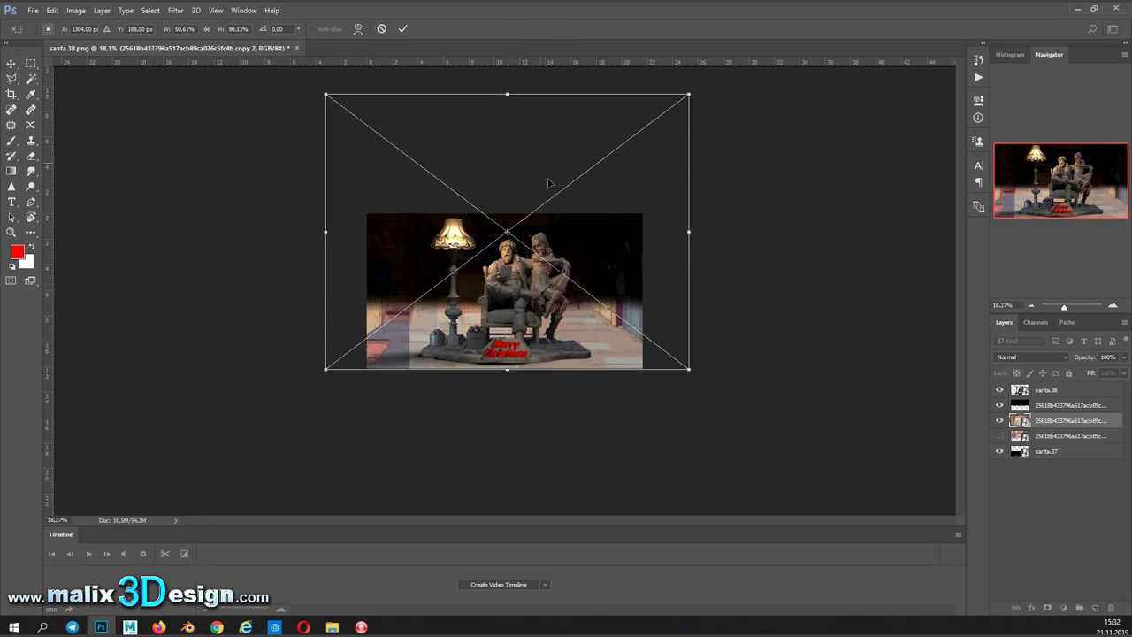
drag(688, 94, 655, 121)
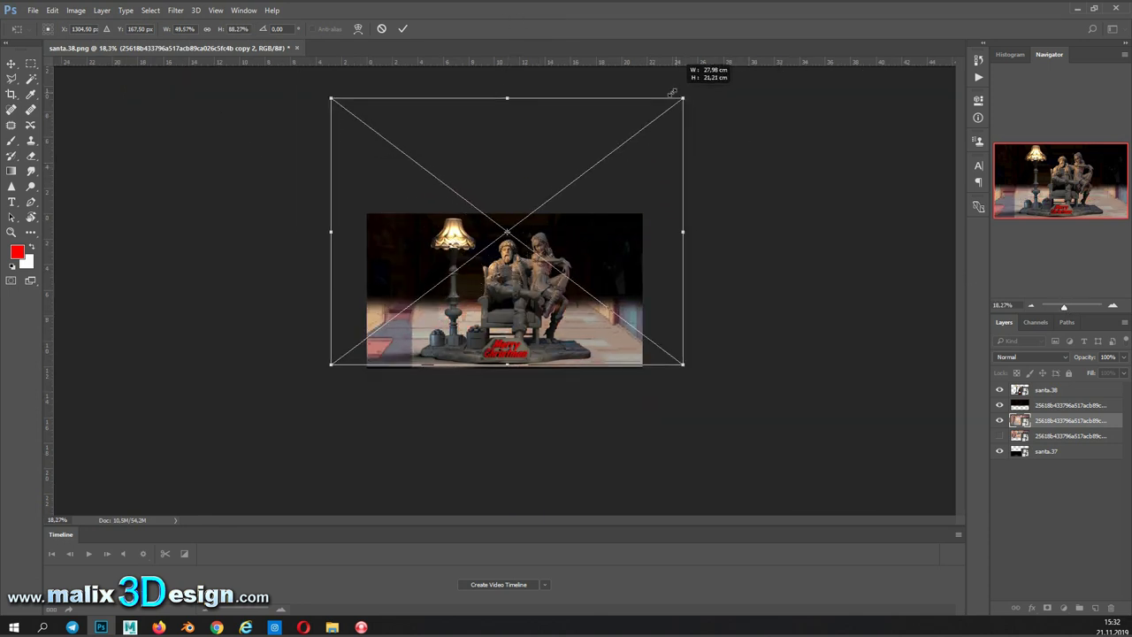
drag(588, 259, 591, 268)
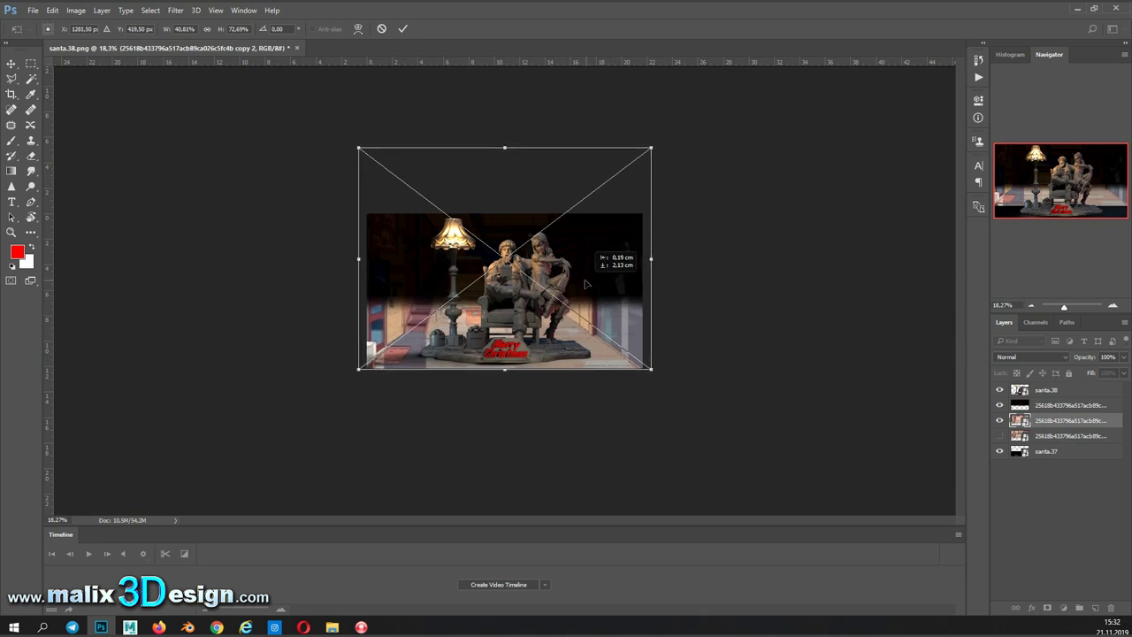
key(Return)
drag(1063, 305, 1067, 307)
Step: Set the room copy's blend mode to Overlay
click(52, 10)
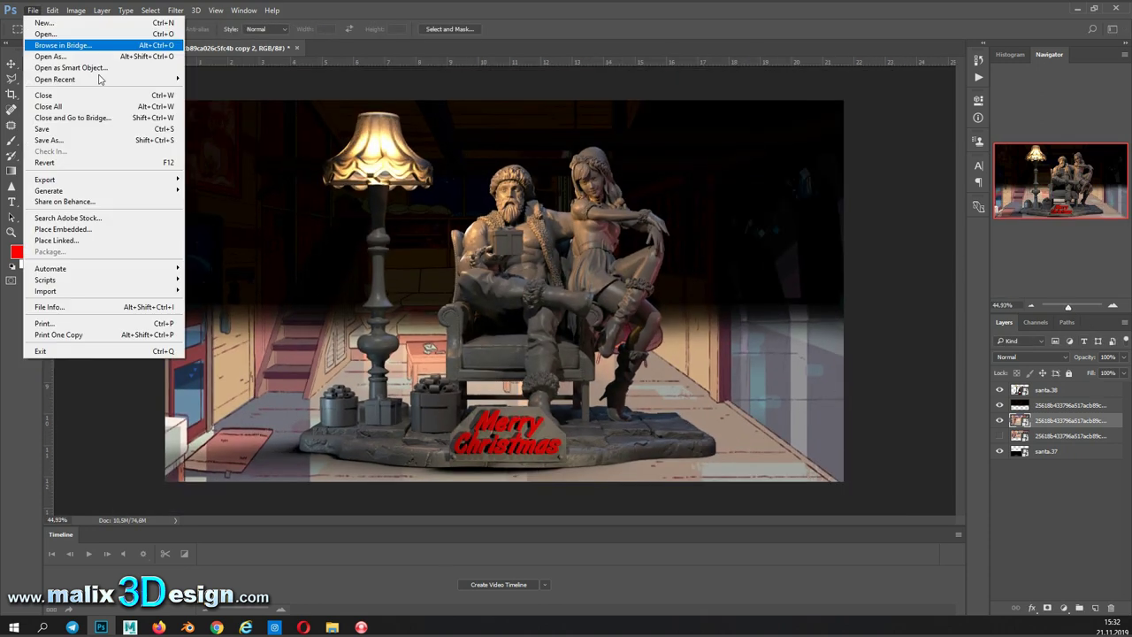
click(372, 134)
click(1060, 357)
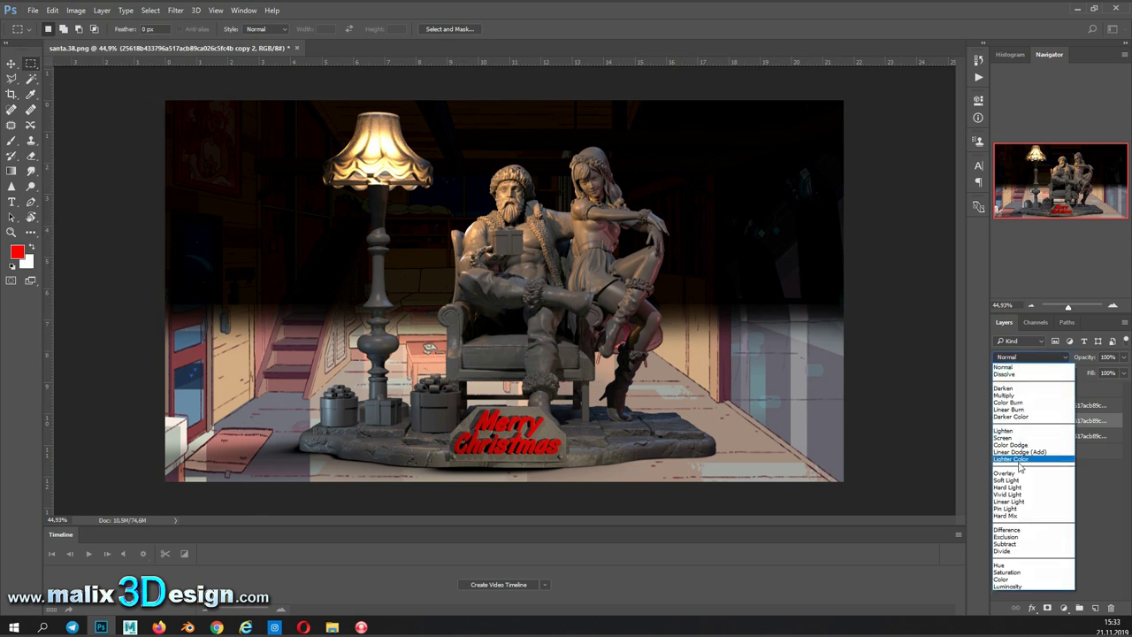
click(1018, 465)
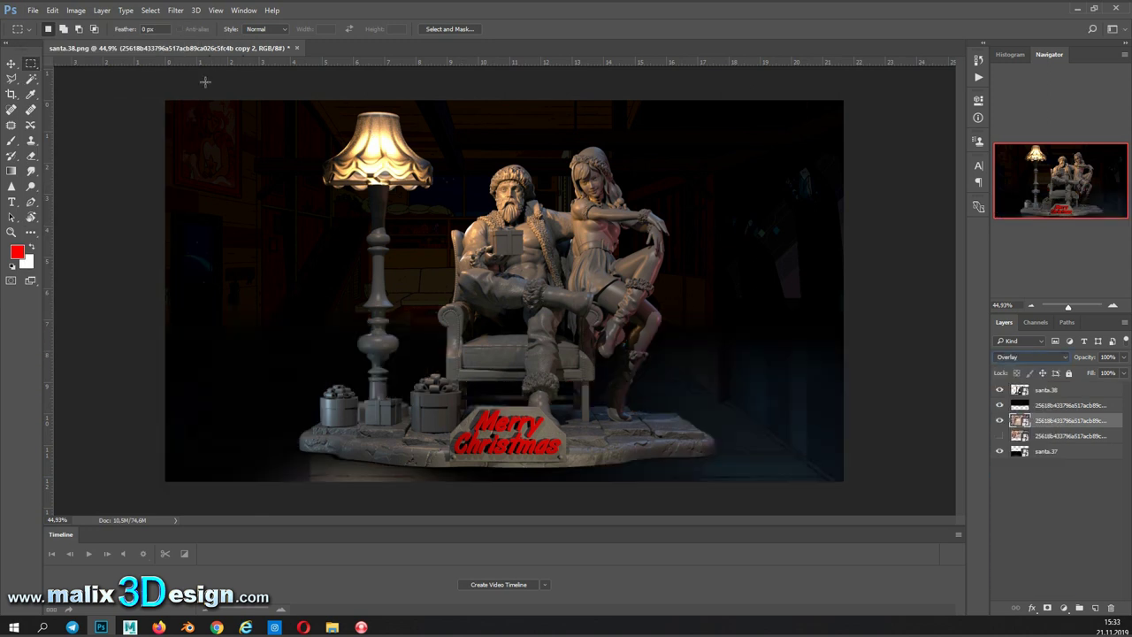
click(33, 10)
click(1031, 356)
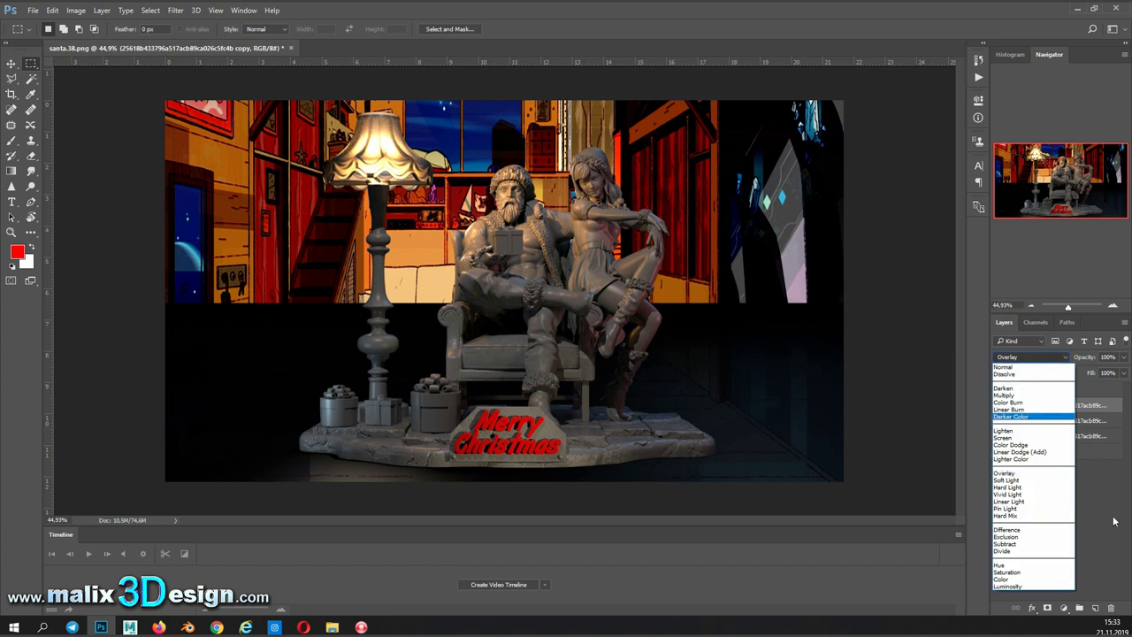
click(1113, 522)
Step: Duplicate the background layer and darken it with an Exposure adjustment of -2.26
key(ctrl+j)
click(75, 10)
click(239, 76)
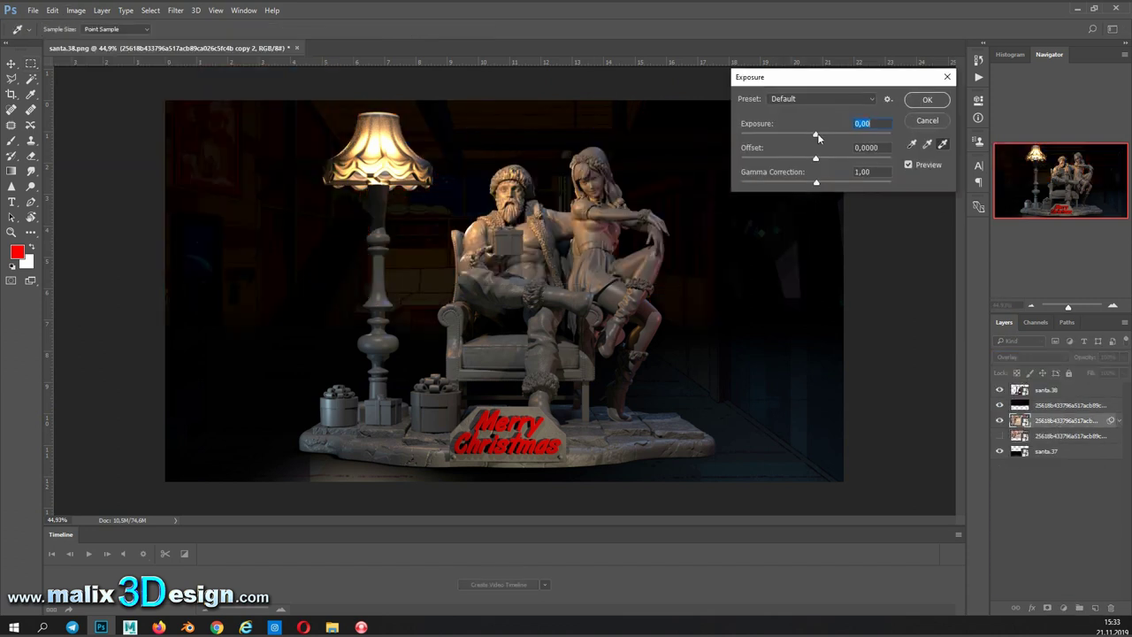
drag(816, 134, 790, 135)
drag(815, 181, 806, 158)
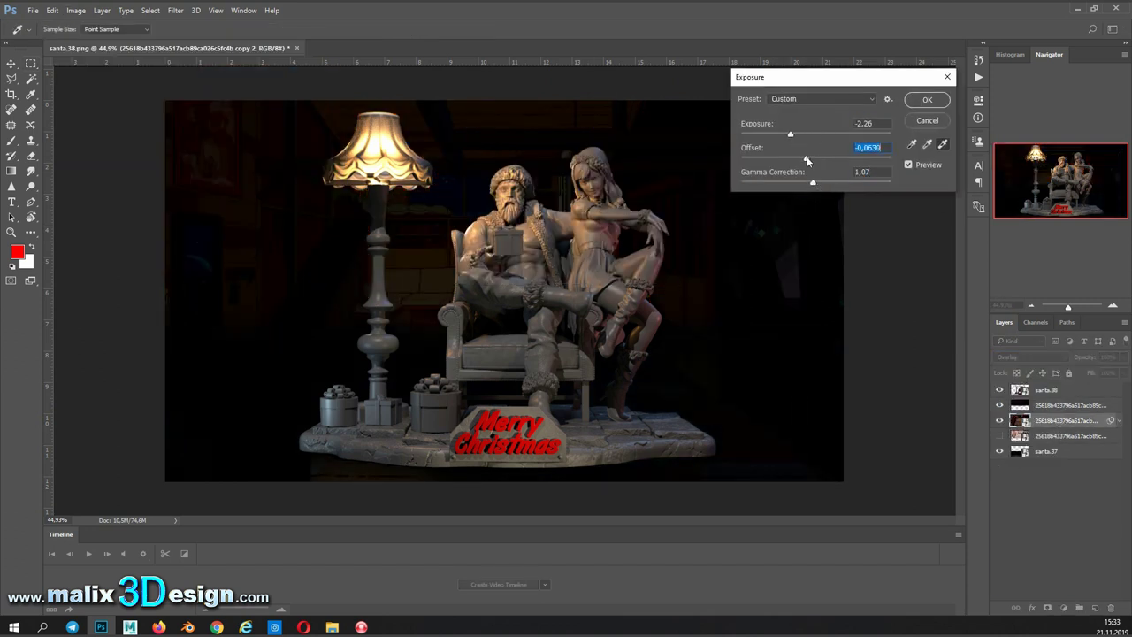
key(Return)
Step: Add a second Exposure adjustment with gamma 1.07, then slightly warp the layer
click(75, 10)
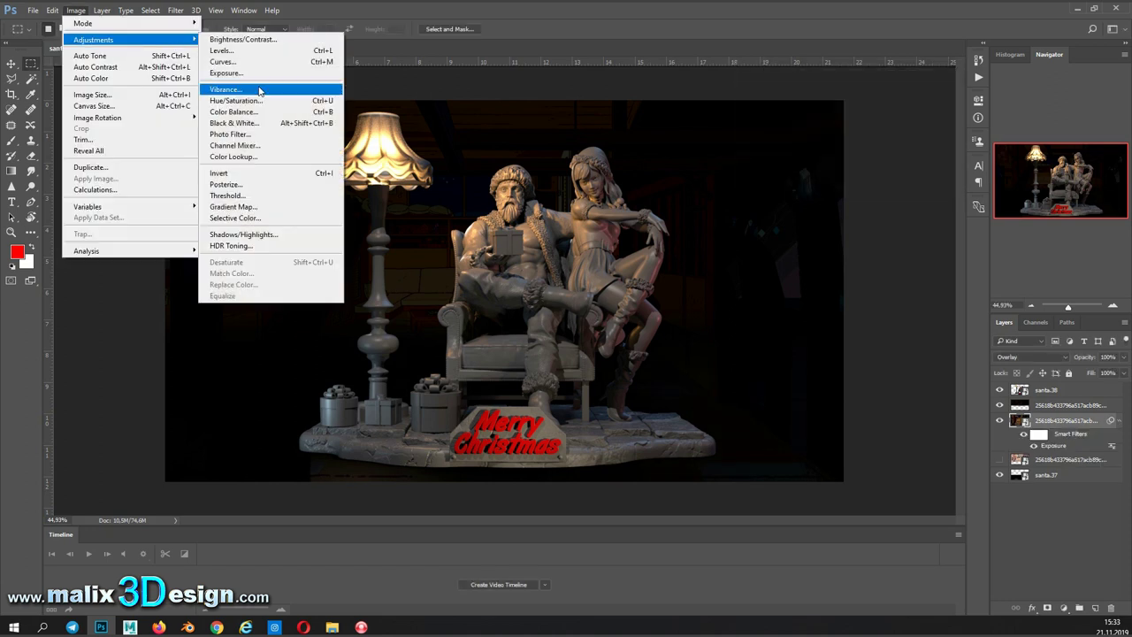
click(225, 72)
drag(815, 181, 839, 183)
click(922, 104)
click(52, 10)
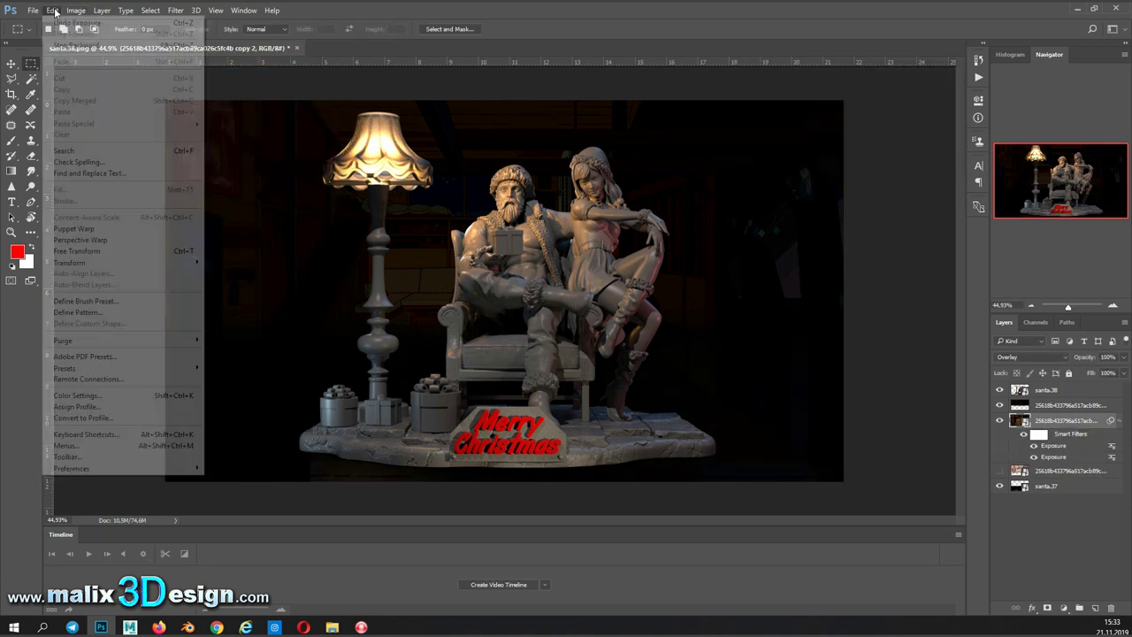
click(239, 351)
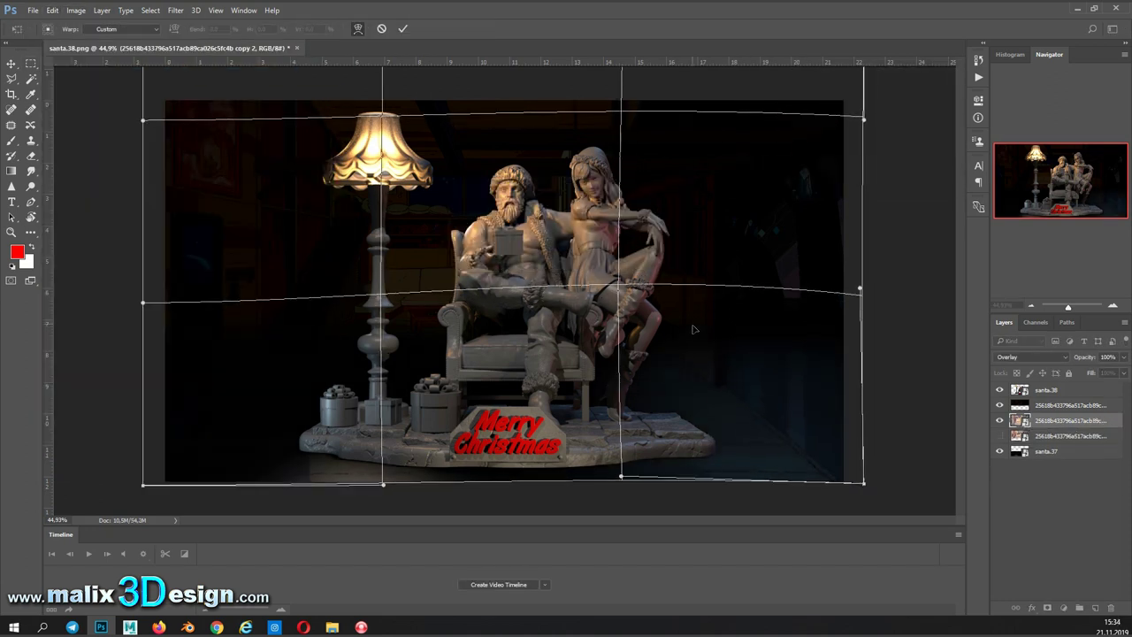
key(Return)
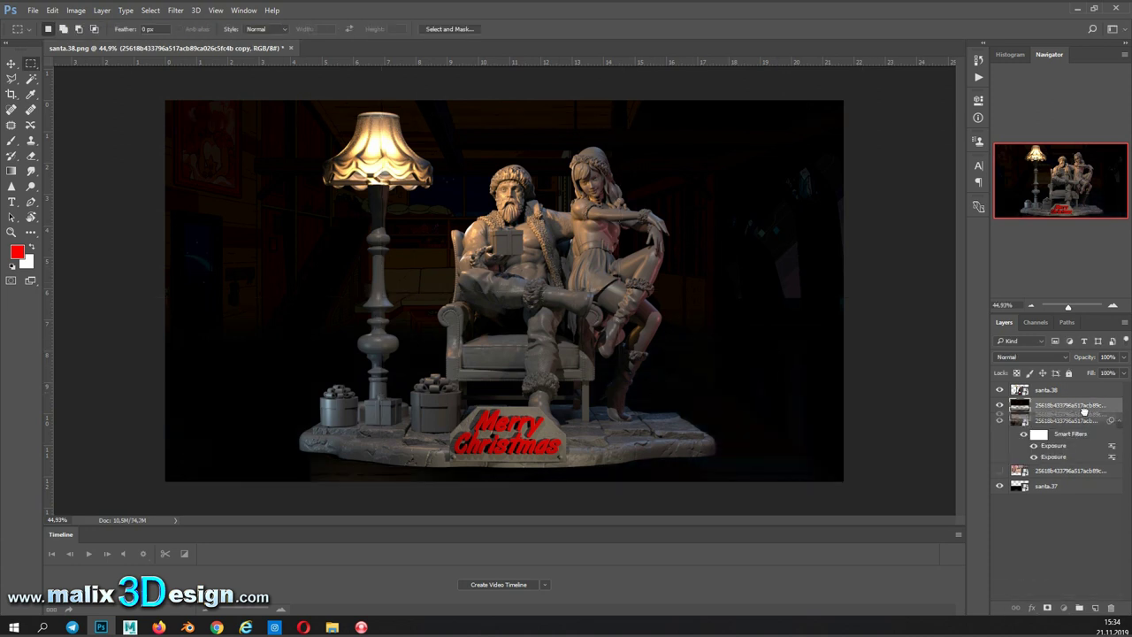
Step: Duplicate santa.37, move the copy under santa.38, and scale it to 125%
drag(1075, 487, 1095, 608)
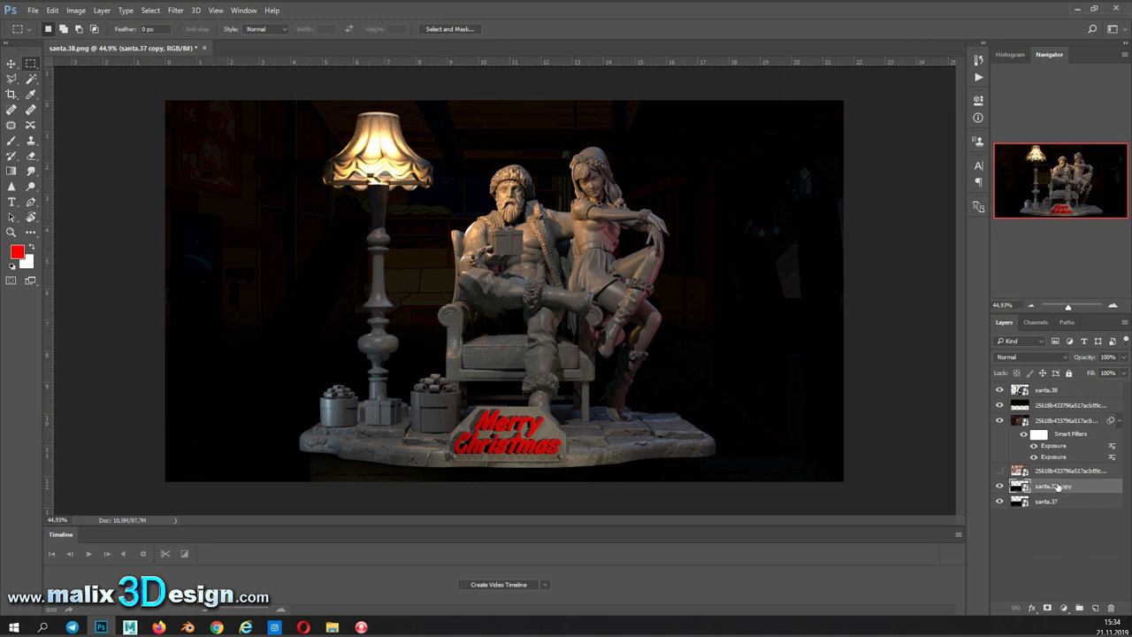
drag(1058, 486, 1070, 411)
key(ctrl+t)
drag(842, 100, 955, 70)
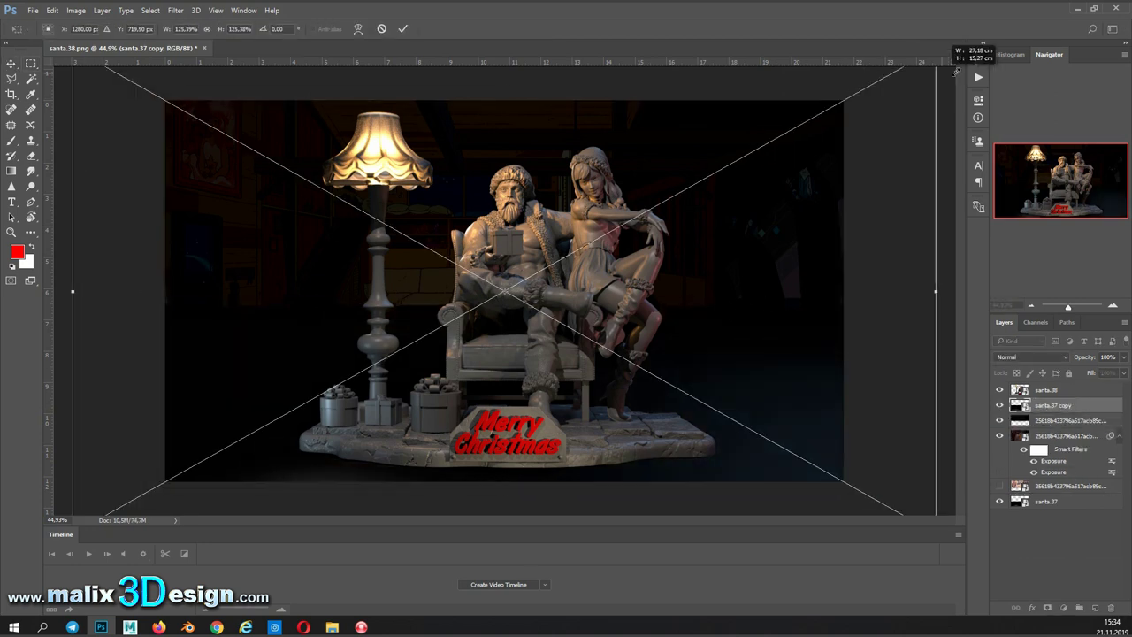
key(Return)
click(1030, 357)
Step: Set the santa.37 copy to Overlay at 47% opacity, rasterize it, and erase parts
click(1017, 478)
drag(1122, 356, 1084, 373)
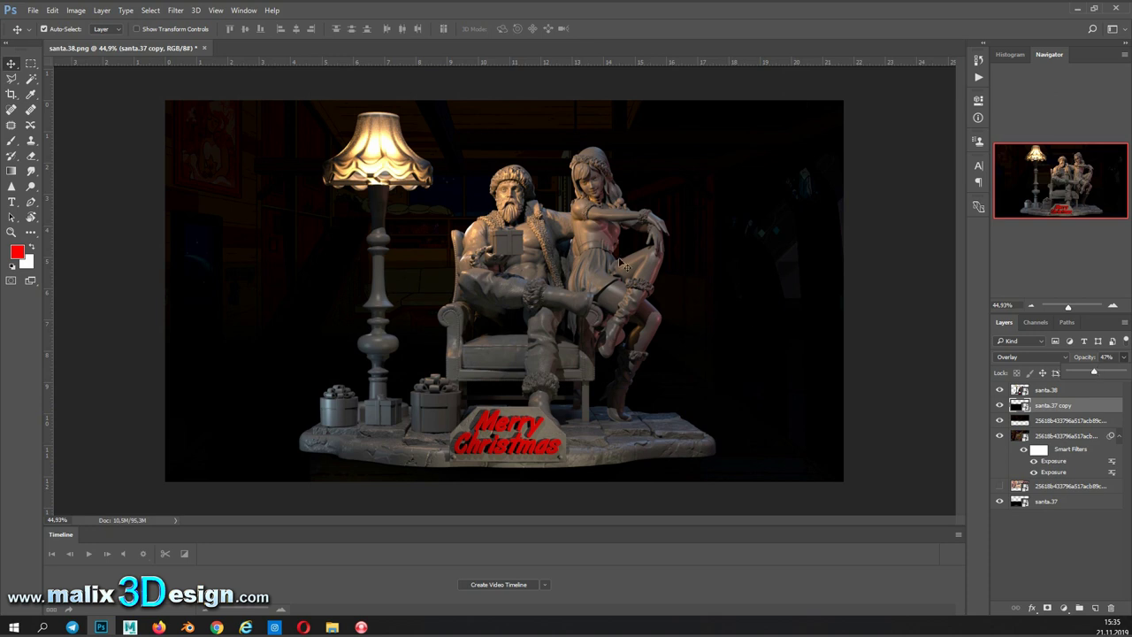
click(31, 156)
click(537, 244)
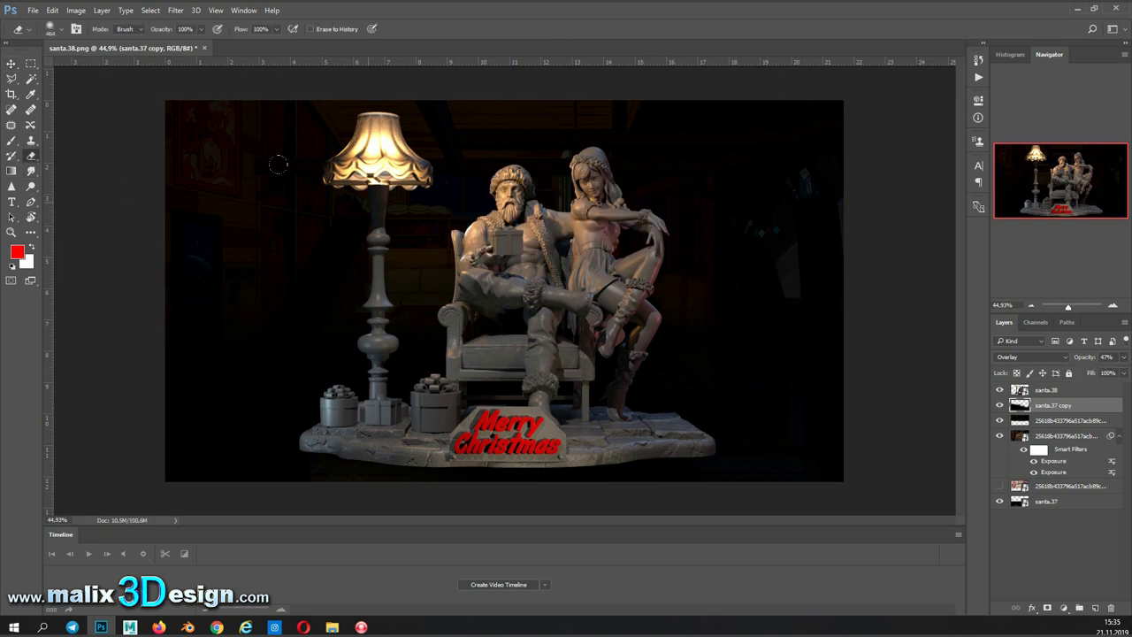
key(v)
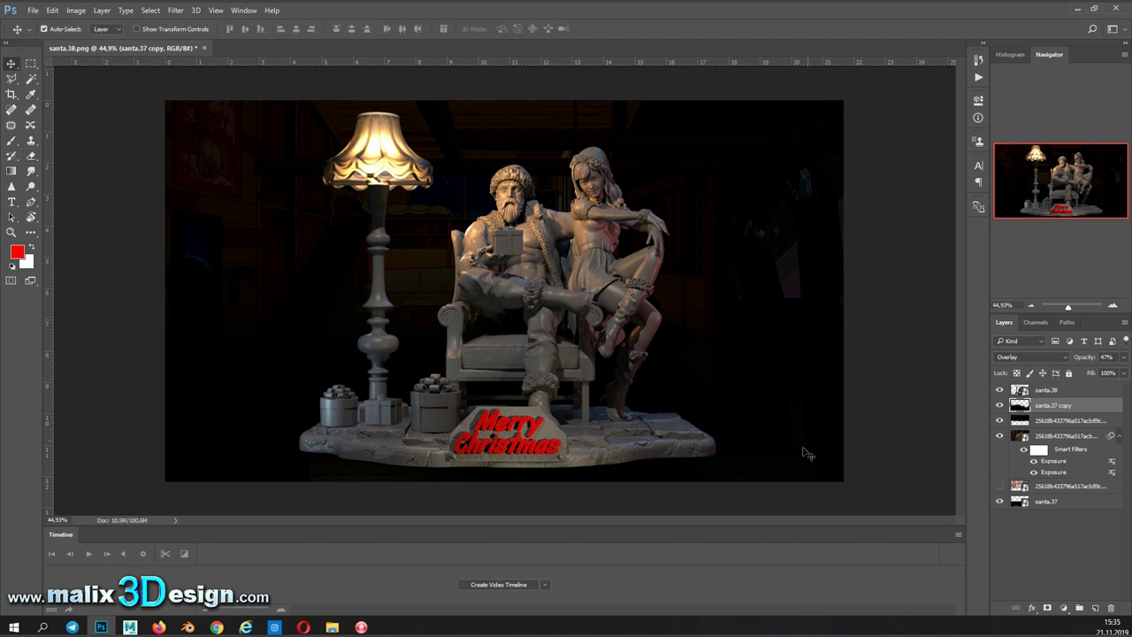
click(999, 389)
click(31, 156)
Step: Raise the Vibrance of the santa.38 copy as a smart filter
key(v)
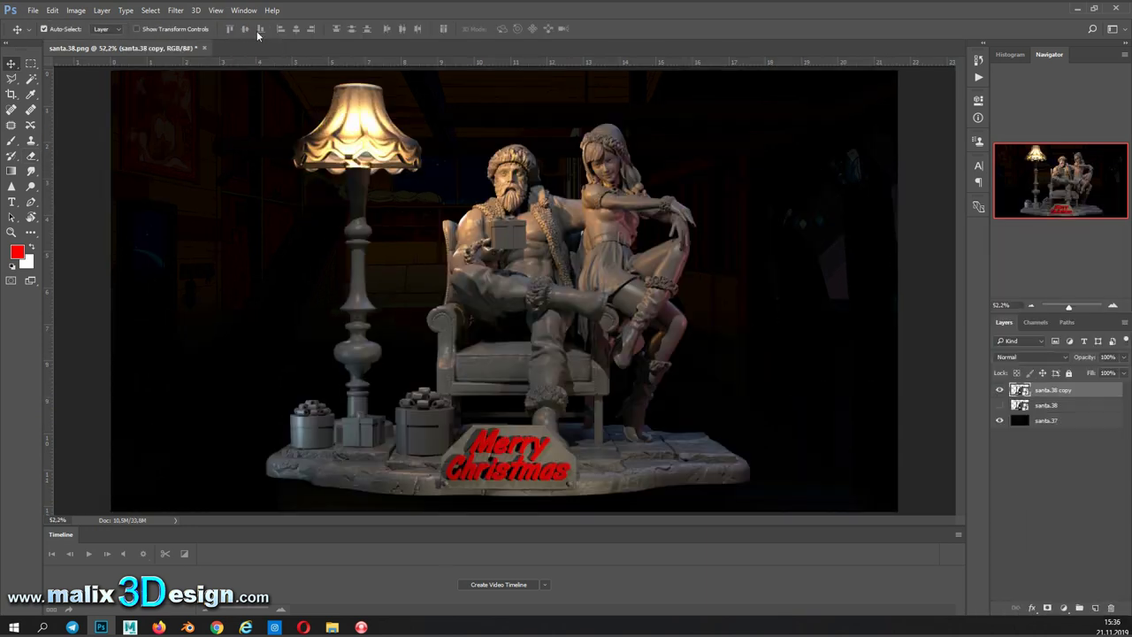
click(73, 11)
mouse_move(94, 40)
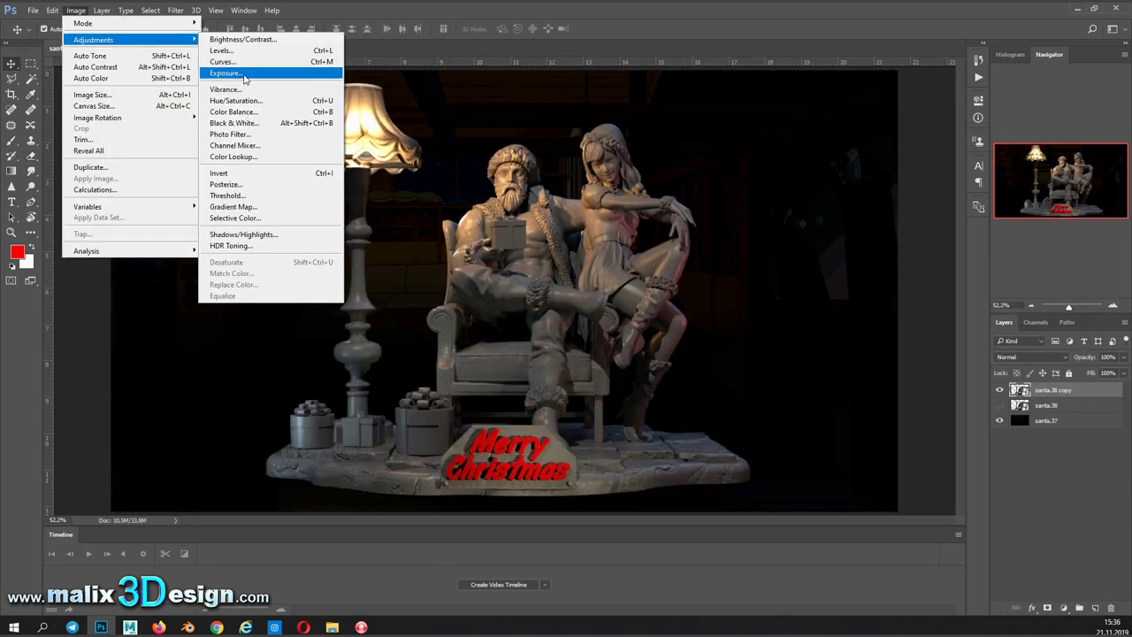
click(290, 89)
click(781, 147)
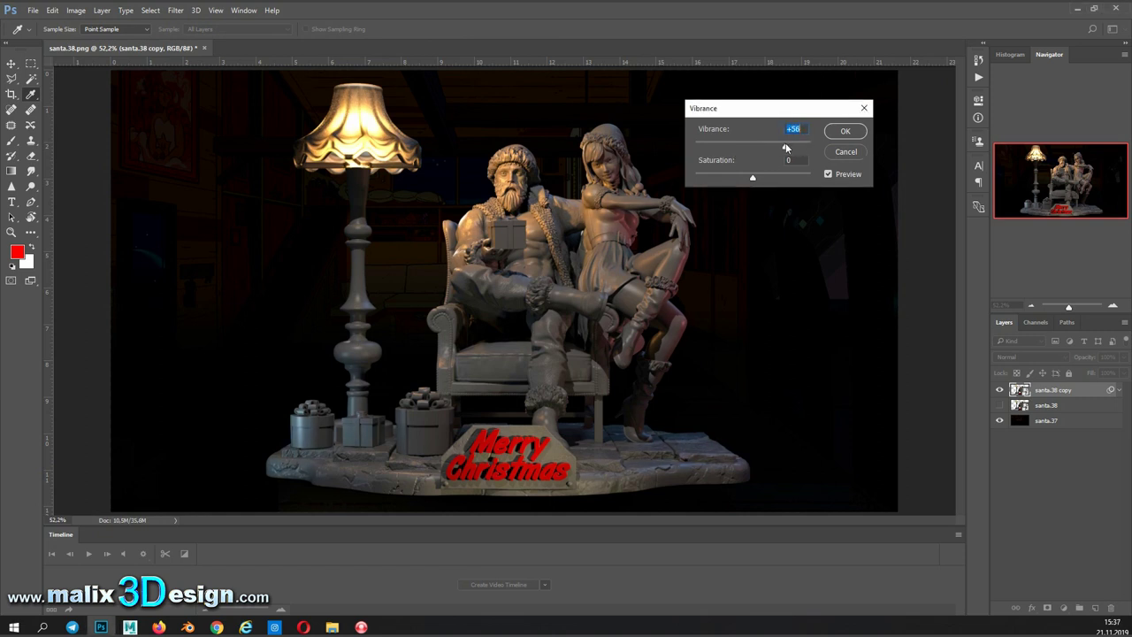
click(844, 131)
click(75, 10)
mouse_move(93, 40)
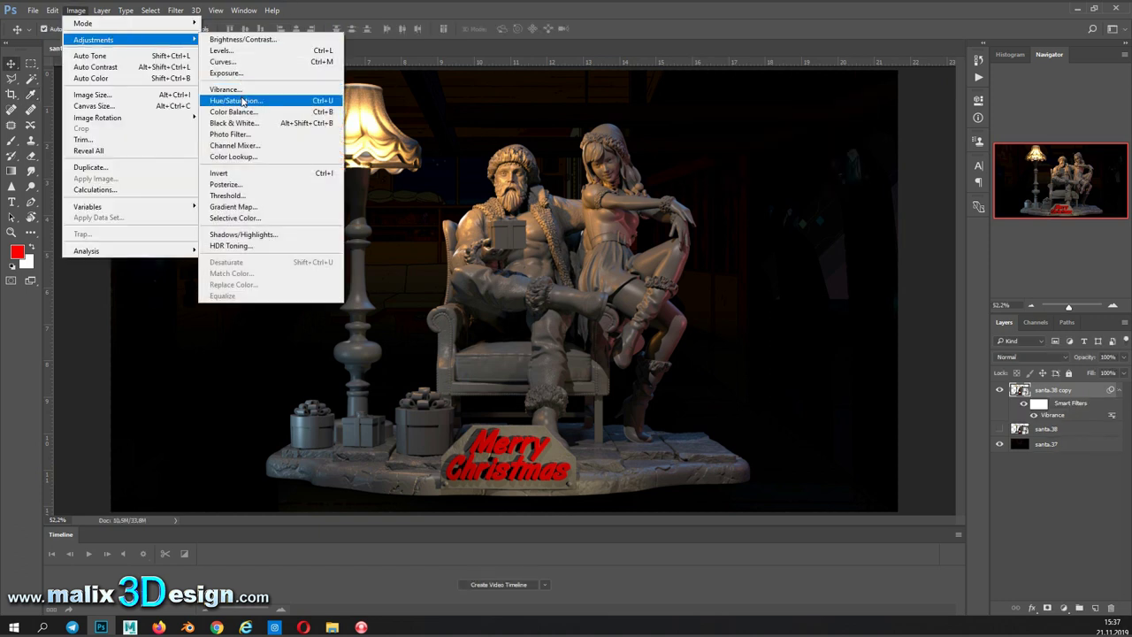
Step: Apply Hue/Saturation to the Yellows with hue -7 and saturation -27
click(241, 102)
drag(617, 139, 847, 83)
click(712, 130)
click(707, 158)
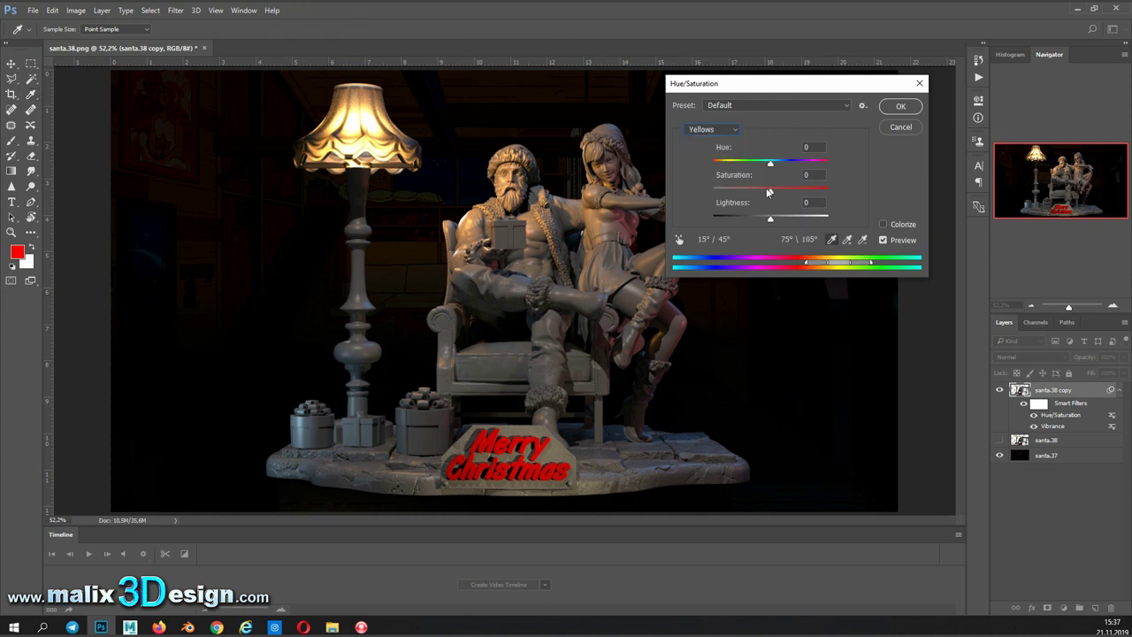
mouse_move(768, 191)
mouse_down()
mouse_move(793, 192)
mouse_move(767, 172)
mouse_up()
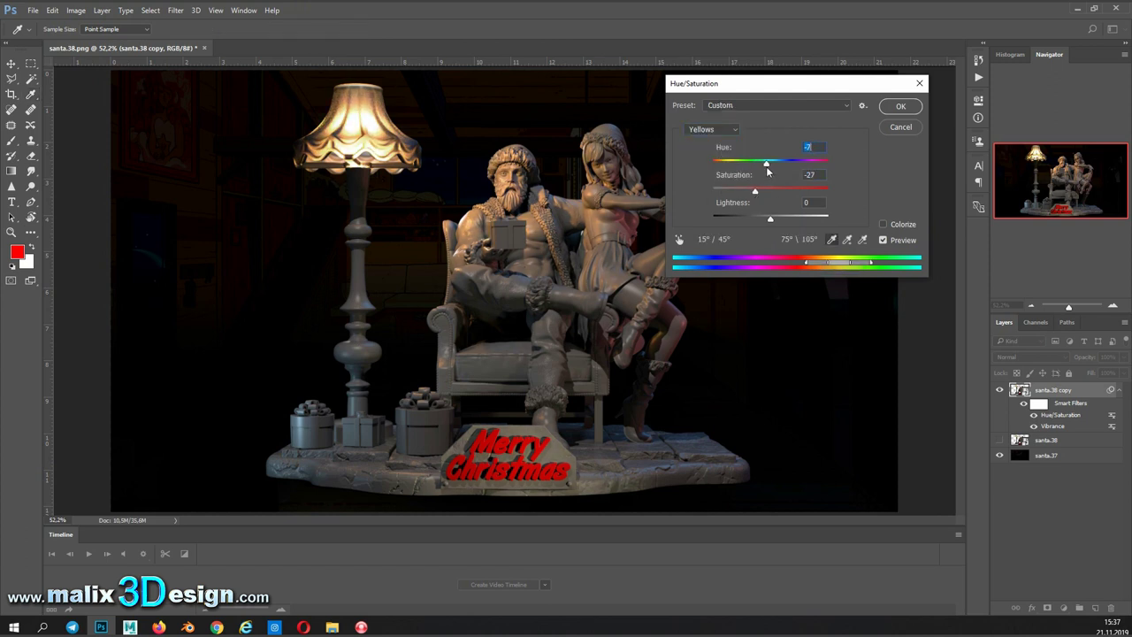
click(898, 107)
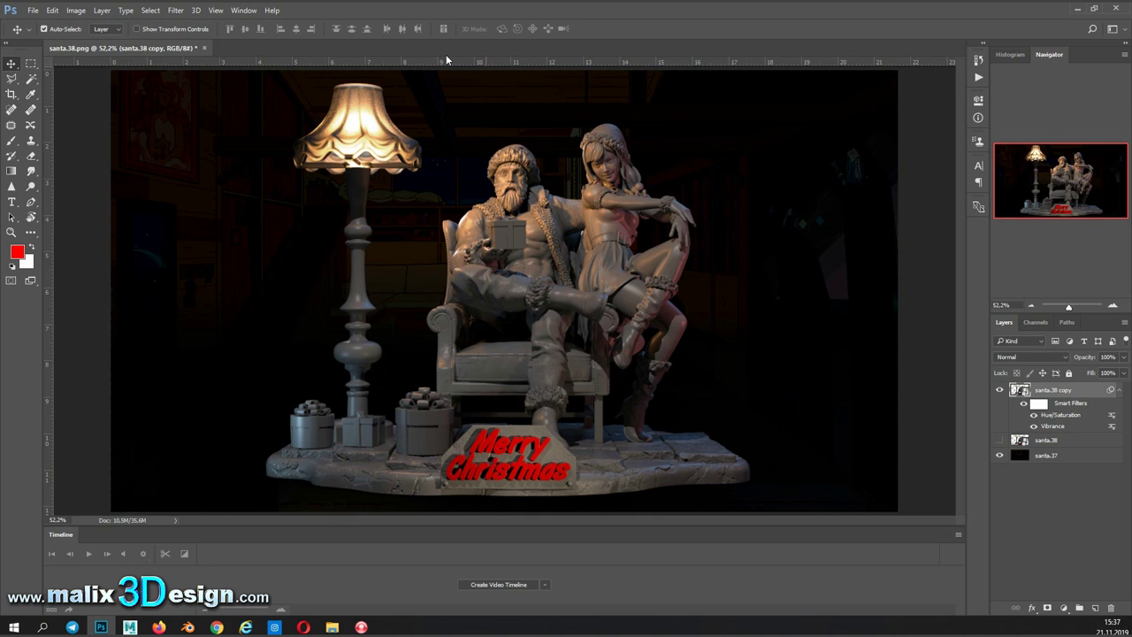
Step: Apply a second Hue/Saturation to the Reds with saturation -9 and lightness +43
click(77, 11)
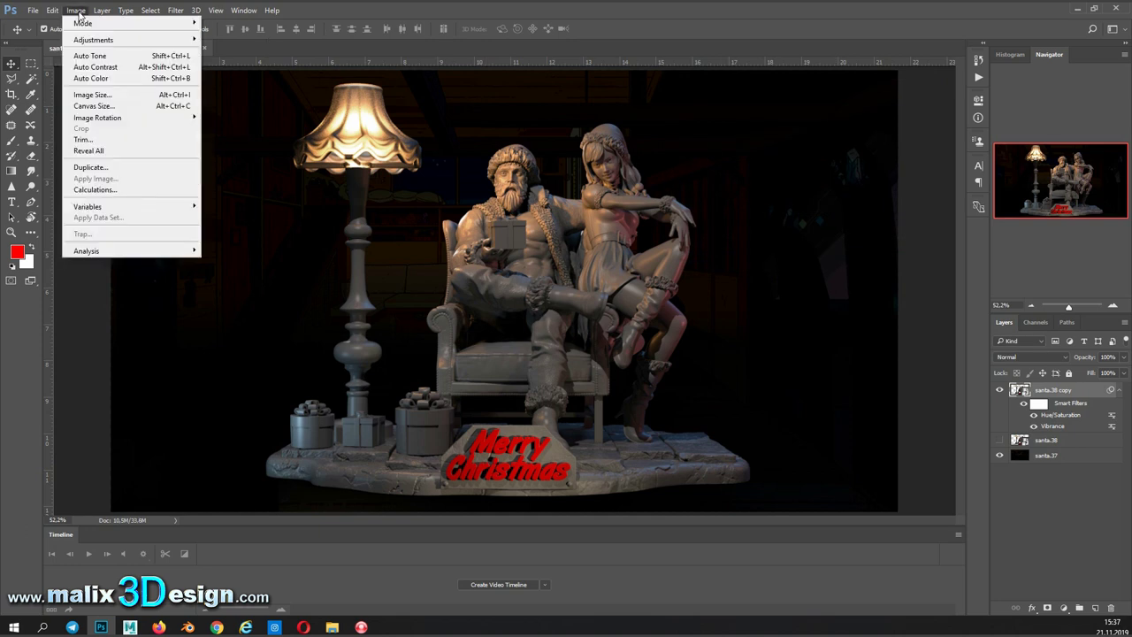
mouse_move(94, 40)
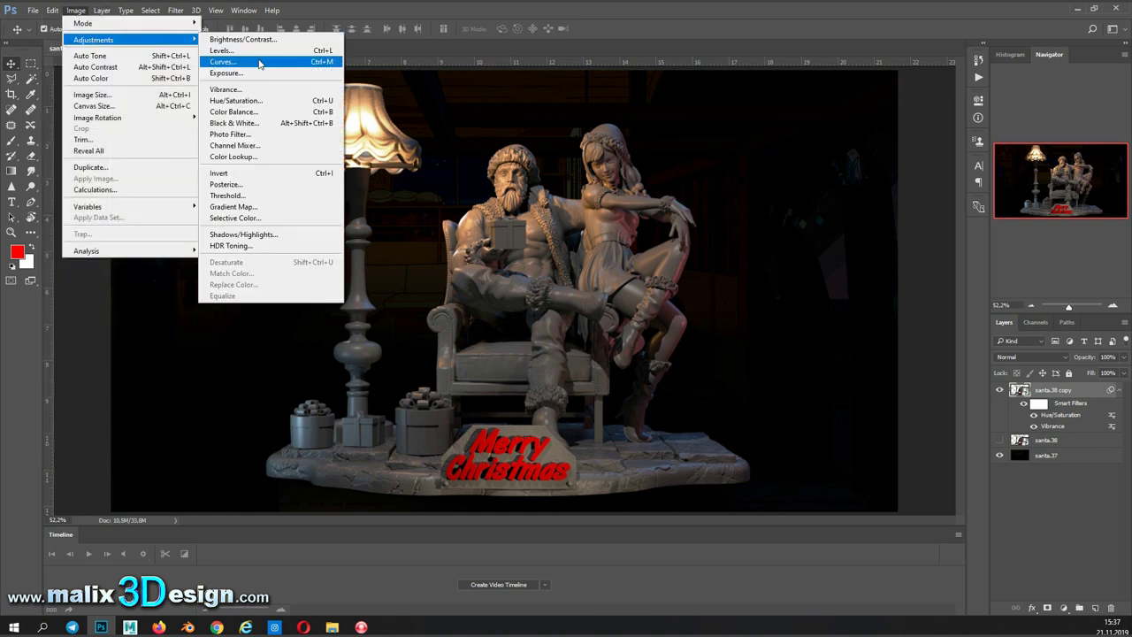
click(252, 101)
click(723, 129)
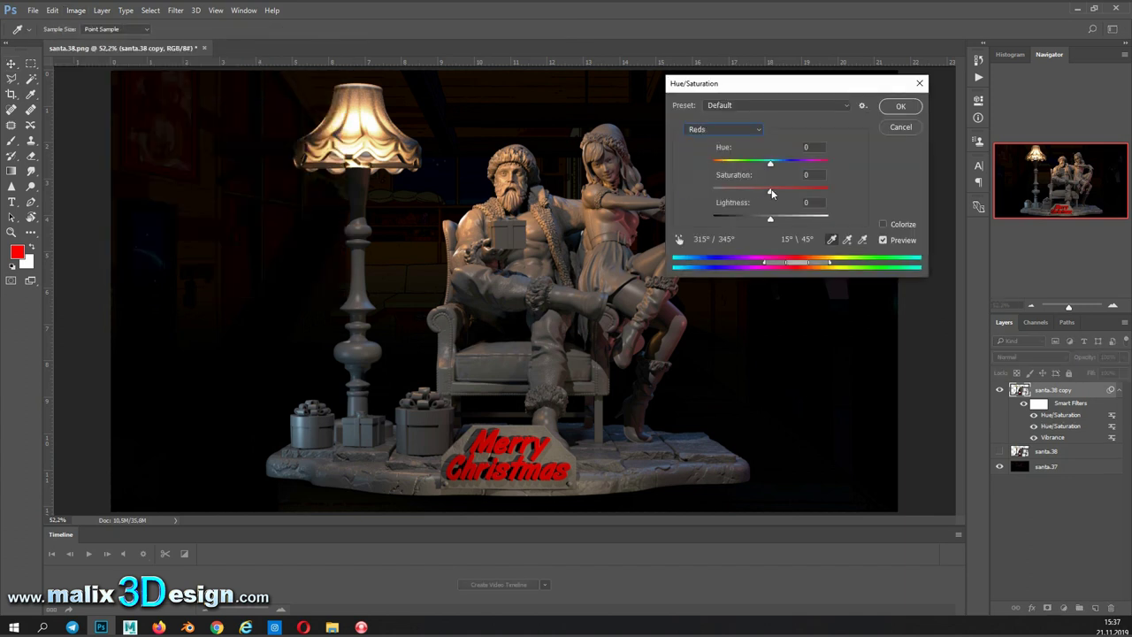
mouse_move(771, 193)
mouse_down()
mouse_move(796, 219)
mouse_move(771, 217)
mouse_move(784, 192)
mouse_up()
key(Return)
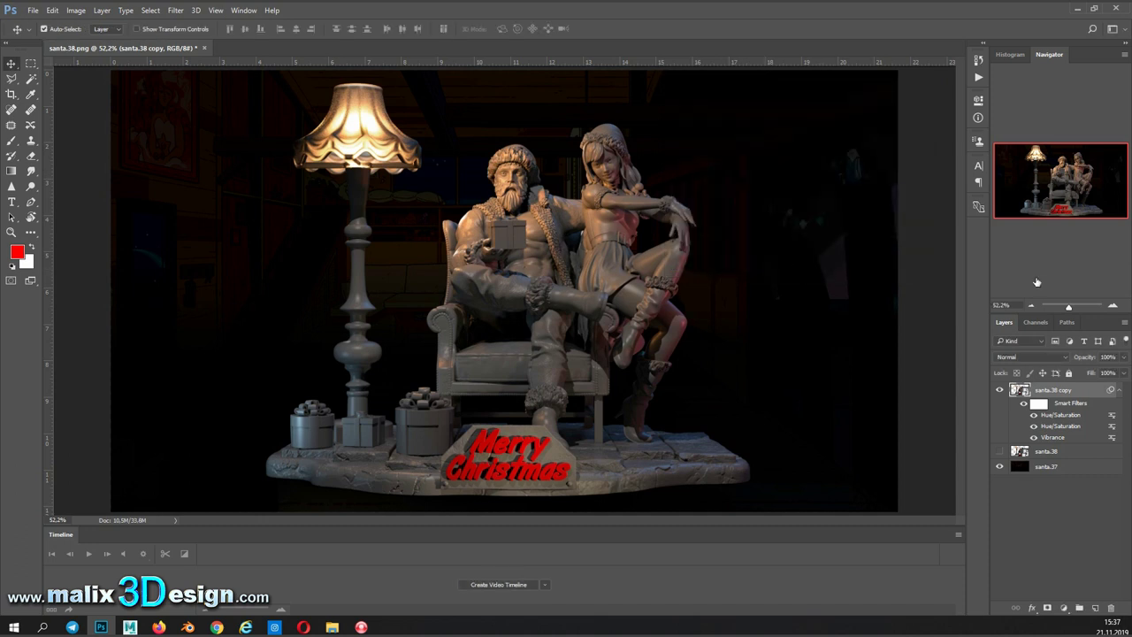
Step: Zoom in on the figures and set up the Dodge tool on the rasterized santa.38 copy with a 66 px brush, then reduce it
drag(1068, 309, 1074, 308)
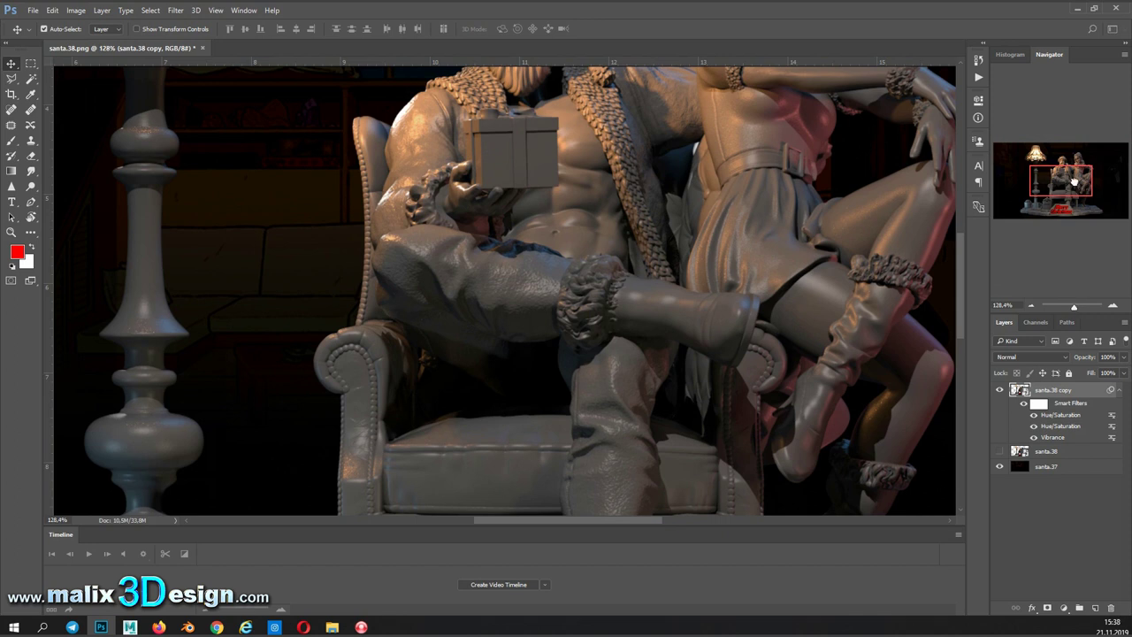
drag(1073, 185, 1074, 174)
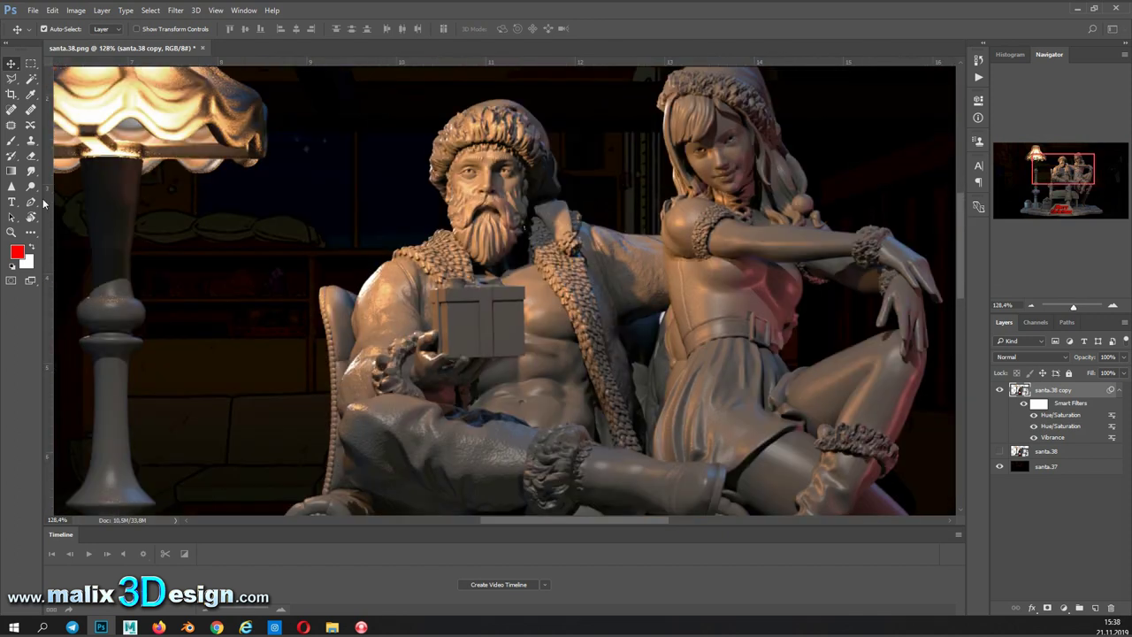
click(32, 187)
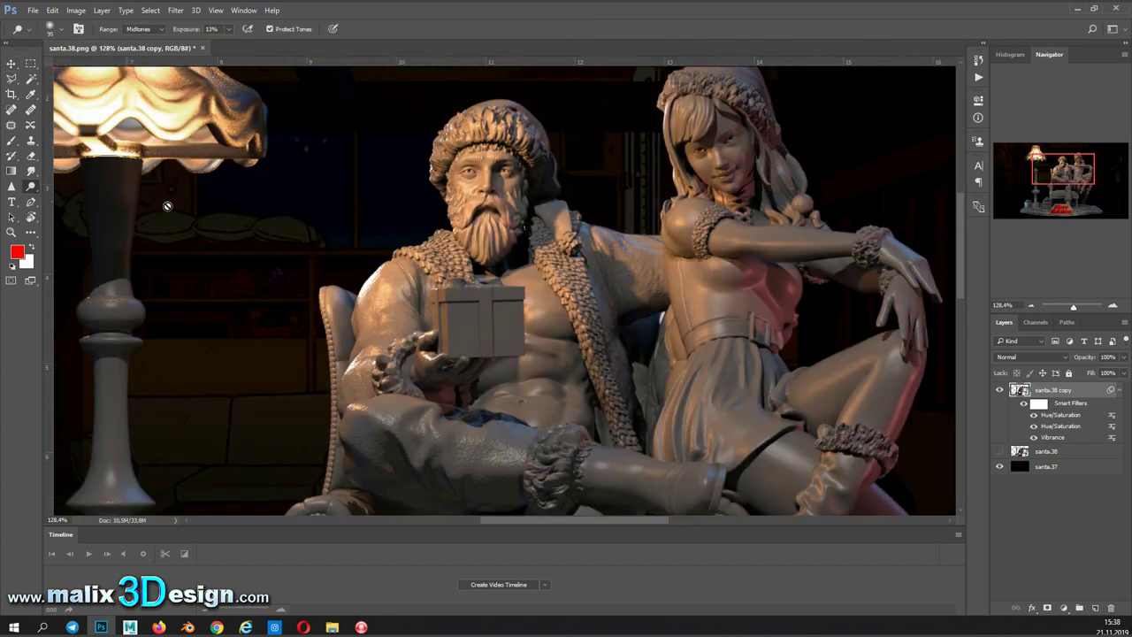
click(496, 228)
click(544, 247)
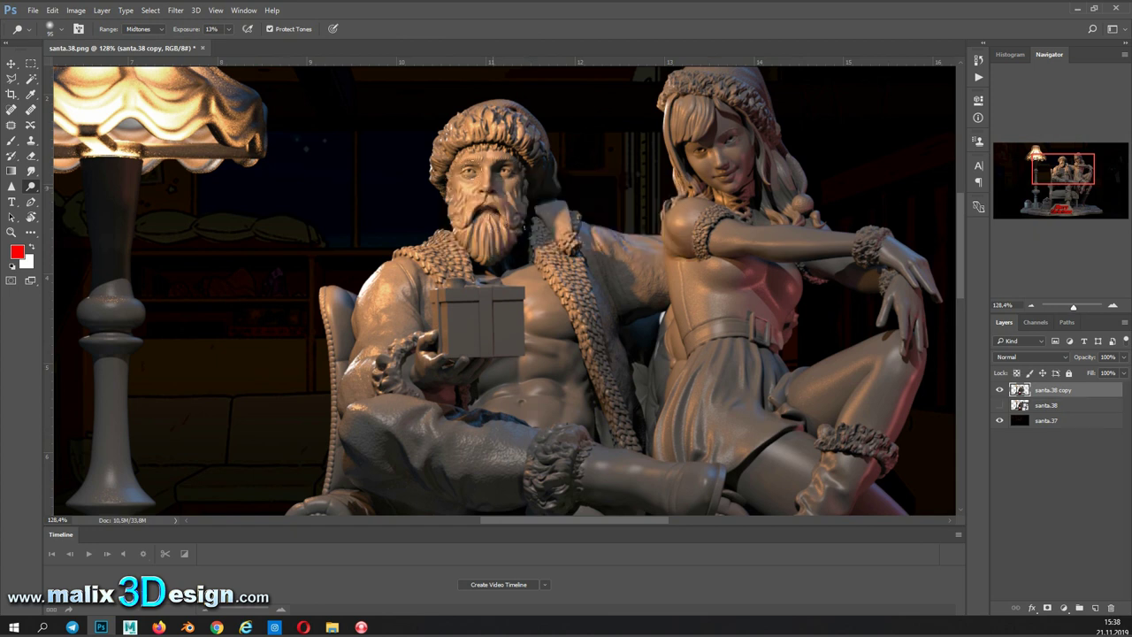
click(59, 31)
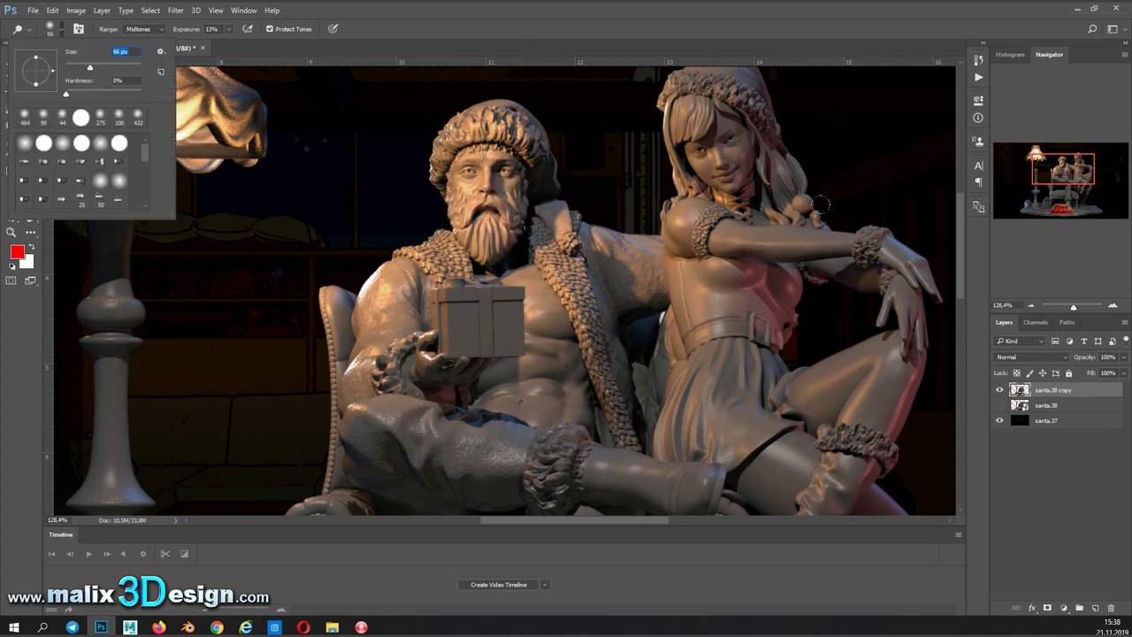
key(Return)
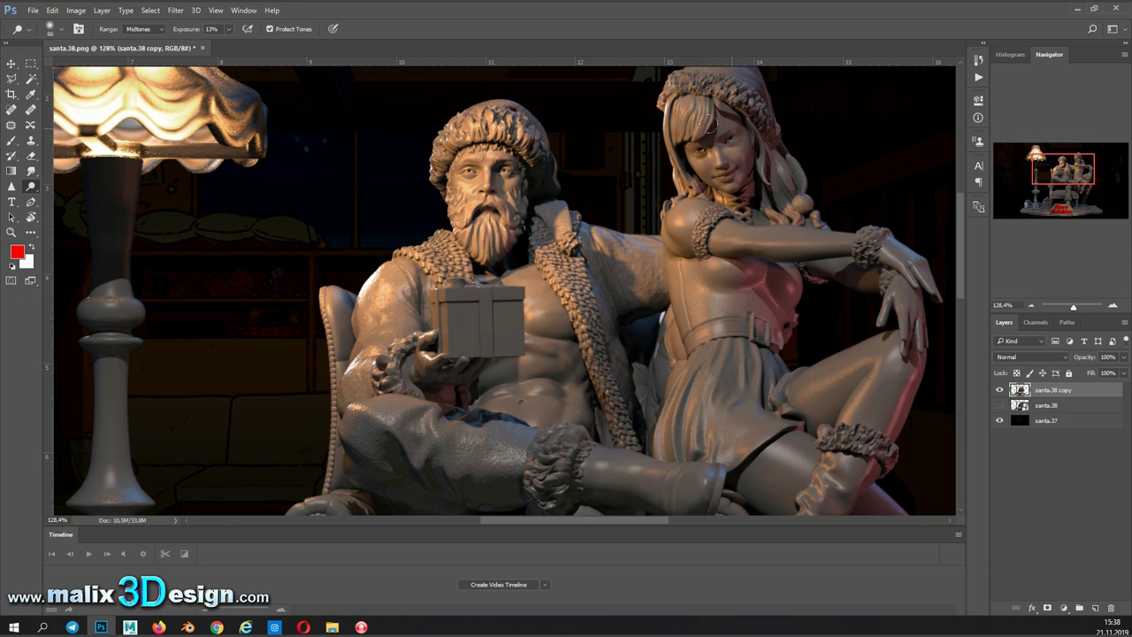
key(bracketleft)
key(bracketleft)
key(bracketleft)
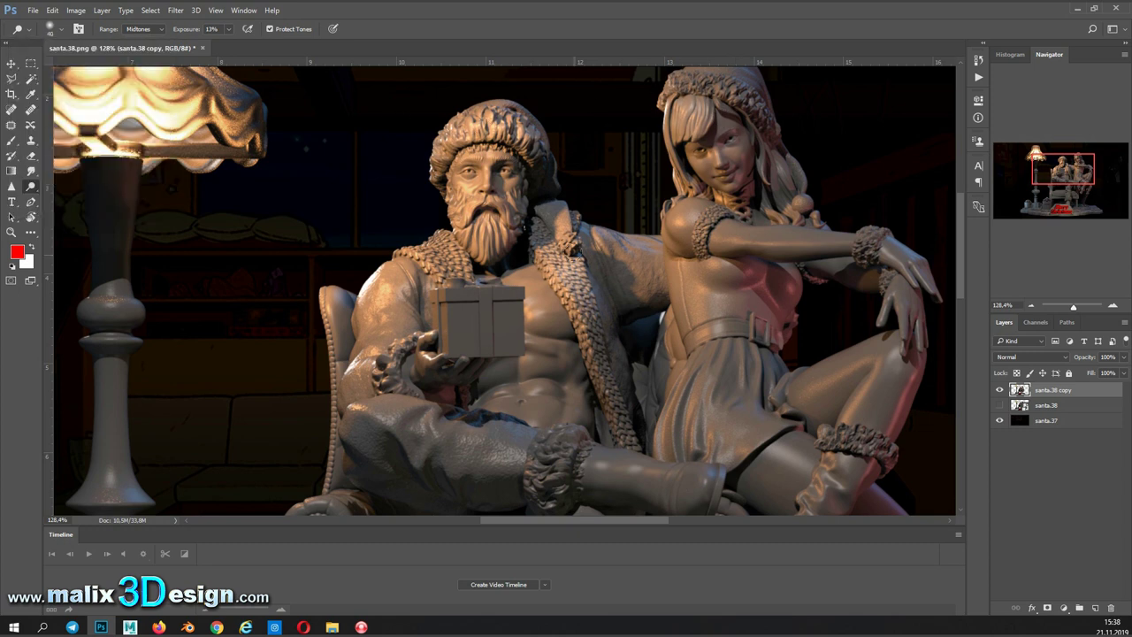
Step: Dodge Santa's fur lapel, beard and hat, plus the girl's hat and wrist cuff
drag(556, 244, 611, 424)
mouse_move(455, 252)
mouse_down()
mouse_move(416, 252)
mouse_move(439, 261)
mouse_up()
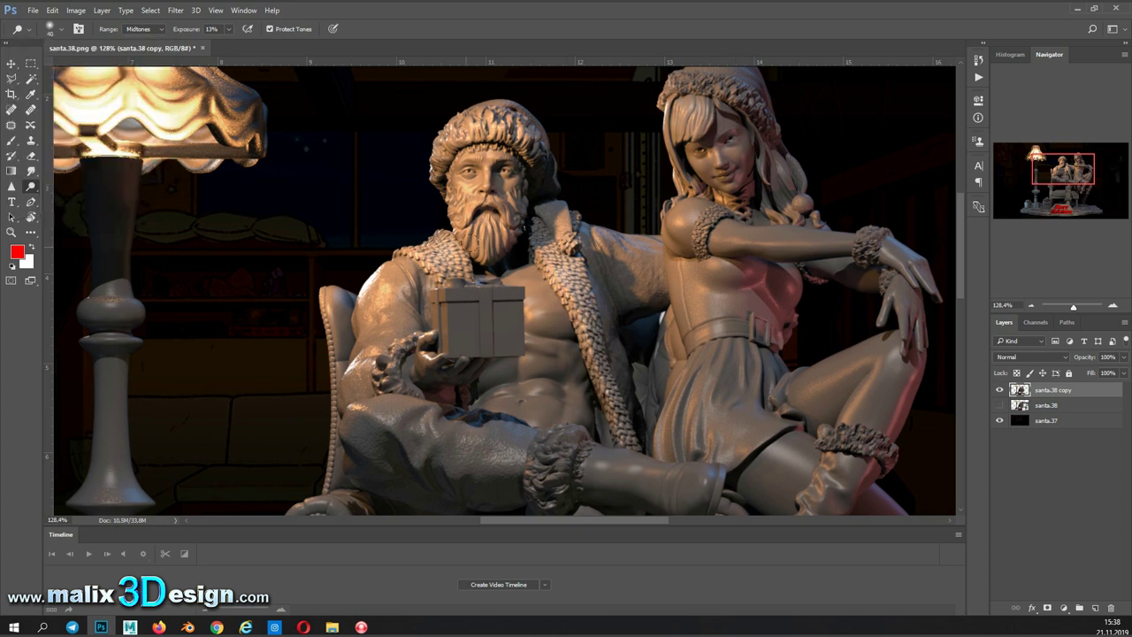
drag(491, 235, 499, 226)
drag(477, 119, 433, 168)
drag(686, 84, 764, 124)
drag(871, 239, 866, 249)
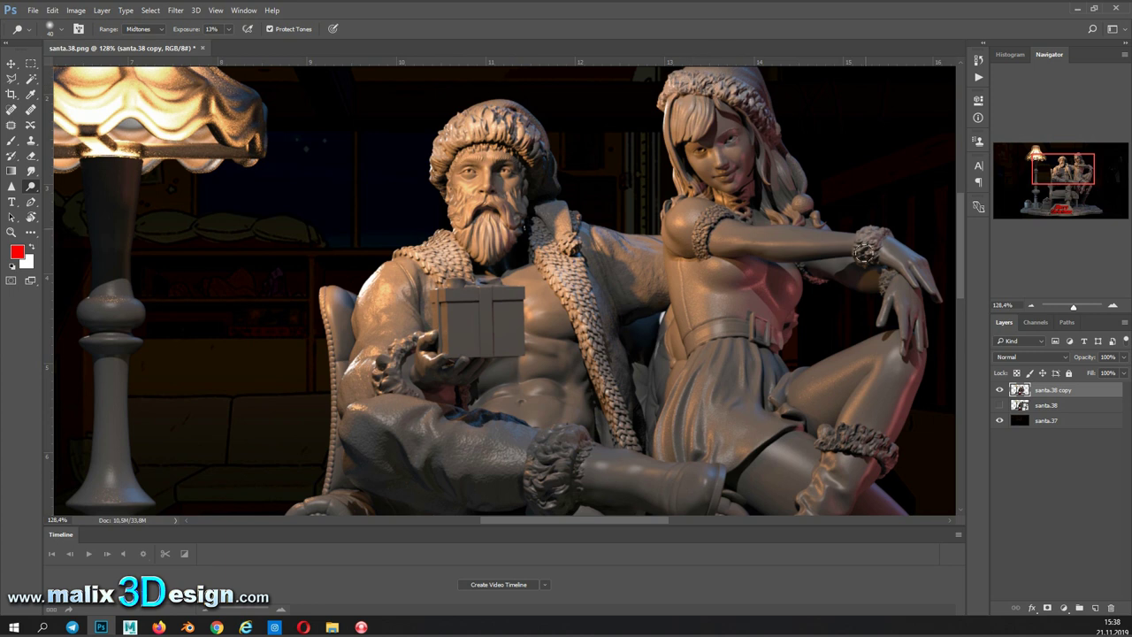
Step: With a 25 px brush, dodge the fur cuffs on the girl's and Santa's boots
mouse_move(712, 207)
mouse_down()
mouse_move(698, 256)
mouse_move(707, 252)
mouse_up()
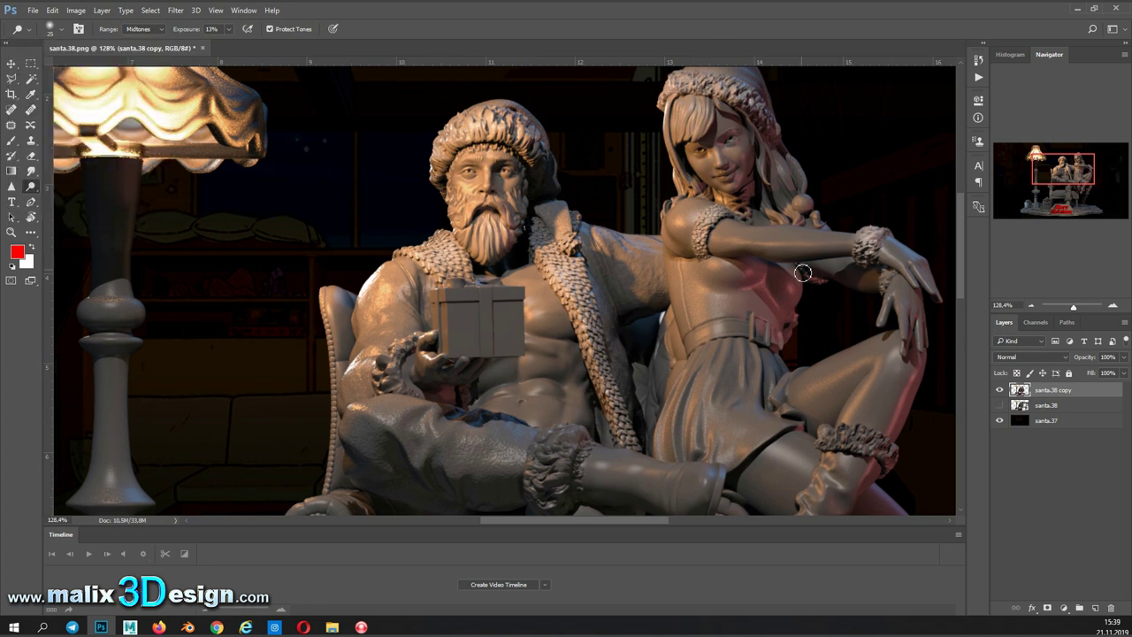
mouse_move(835, 439)
mouse_down()
mouse_move(889, 444)
mouse_move(831, 433)
mouse_up()
mouse_move(546, 435)
mouse_down()
mouse_move(537, 476)
mouse_move(570, 438)
mouse_move(541, 477)
mouse_up()
scroll(531, 374, down, 3)
mouse_move(389, 221)
mouse_down()
mouse_move(376, 248)
mouse_move(391, 221)
mouse_up()
scroll(389, 230, down, 7)
drag(553, 265, 586, 241)
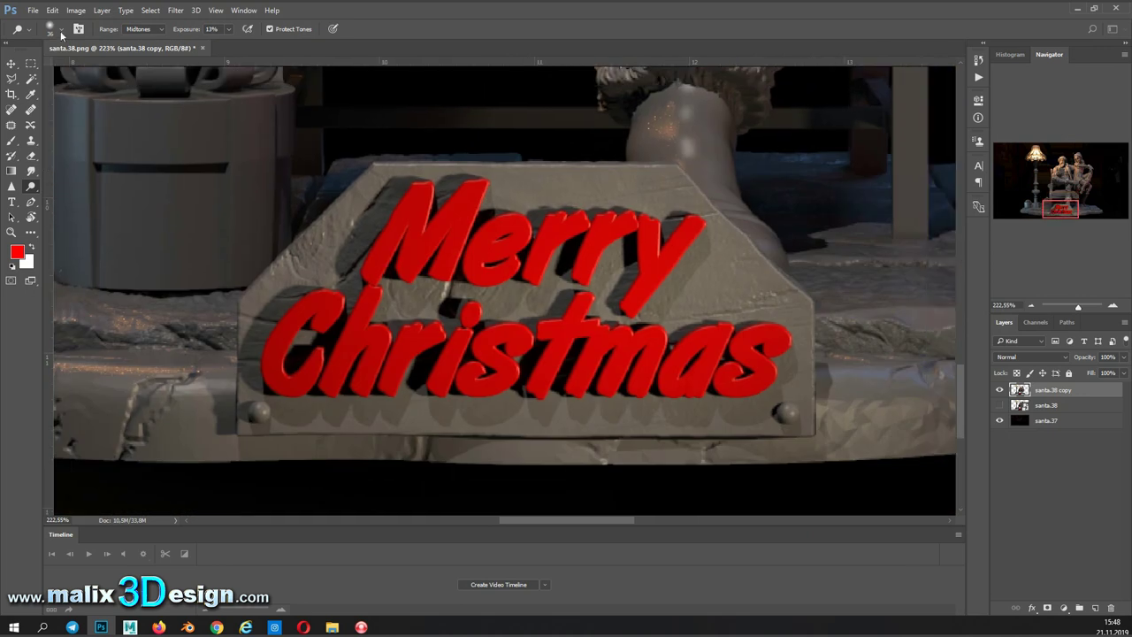
Step: Shrink the Dodge brush to 17 px and raise its exposure from 13% to 24%
click(60, 30)
drag(80, 69, 71, 69)
click(402, 275)
drag(229, 28, 230, 44)
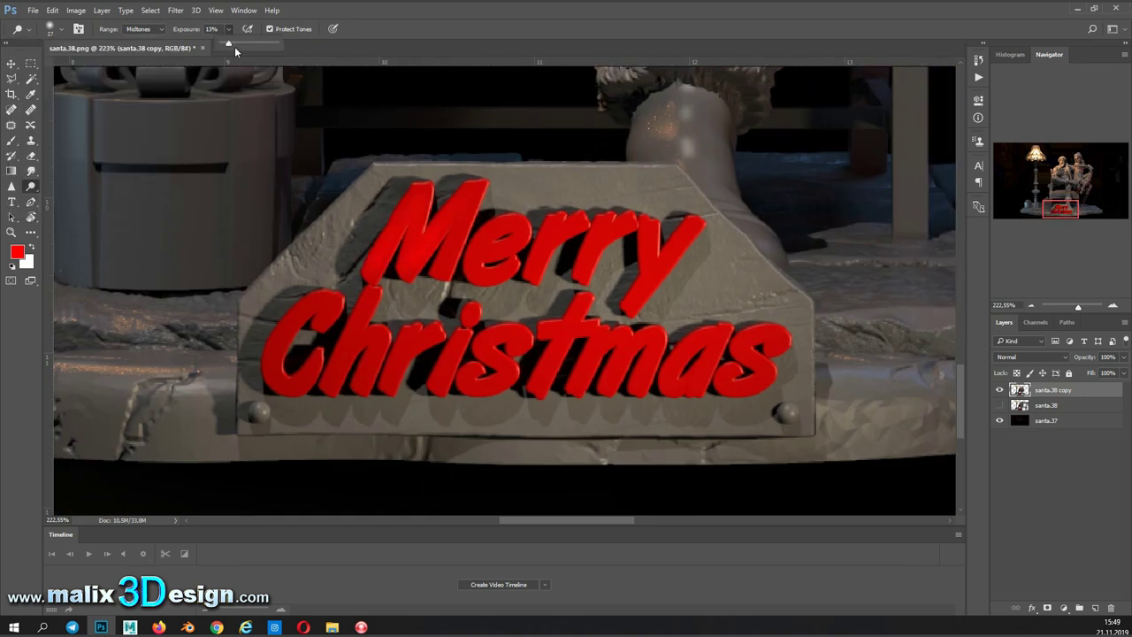
click(51, 29)
click(563, 236)
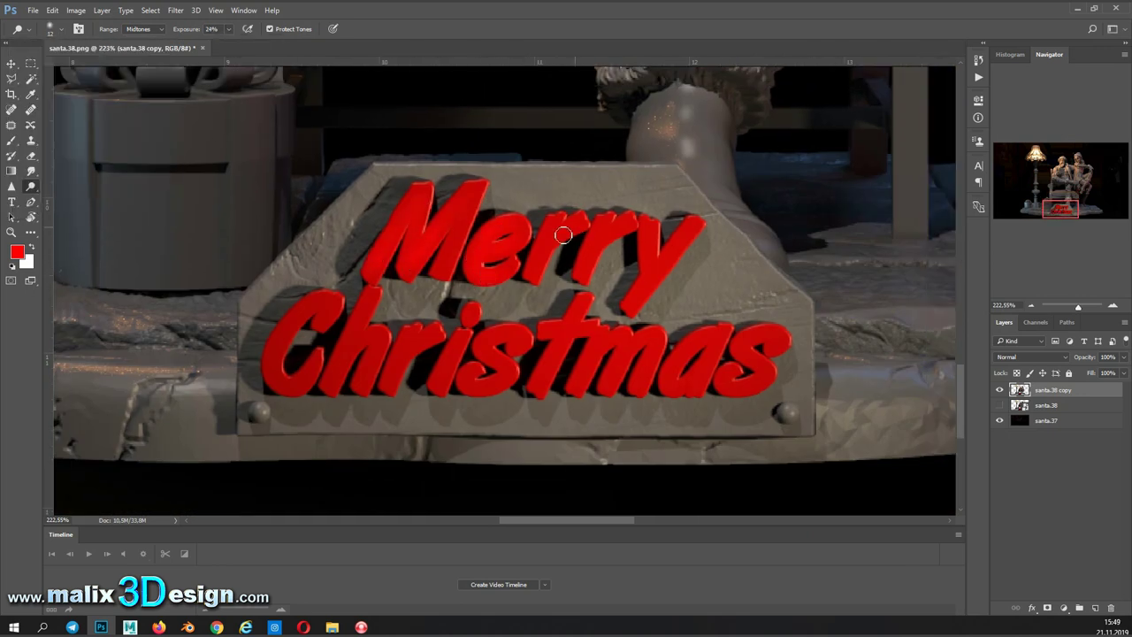
Step: Brighten the red Merry Christmas lettering, then enlarge the brush to 51 px
mouse_move(337, 377)
mouse_down()
mouse_move(328, 379)
mouse_move(351, 390)
mouse_up()
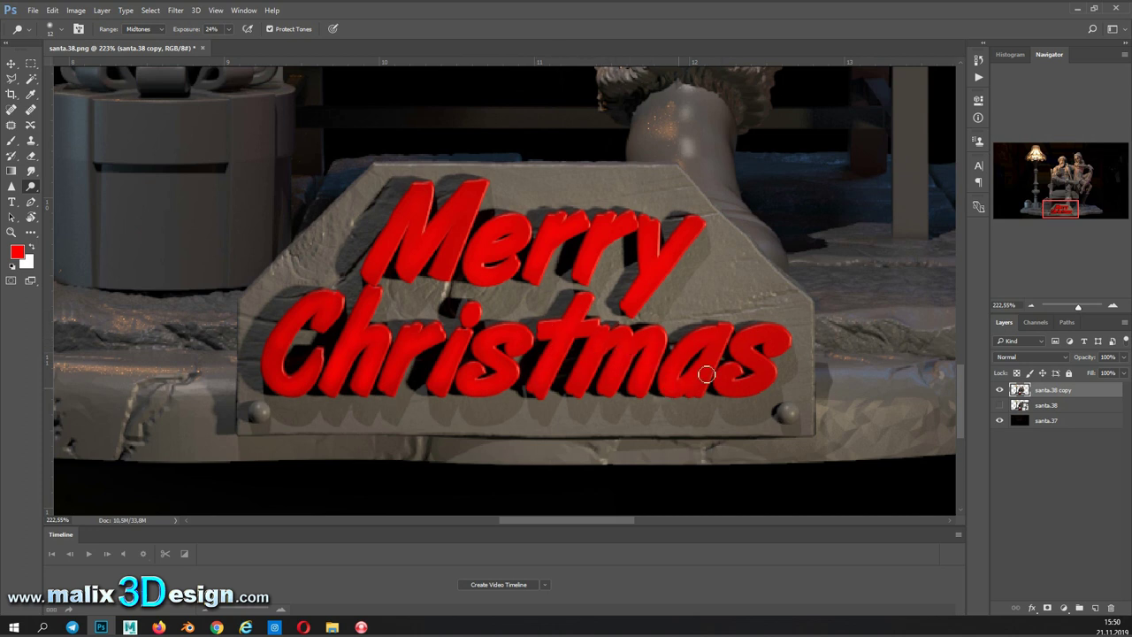
click(60, 28)
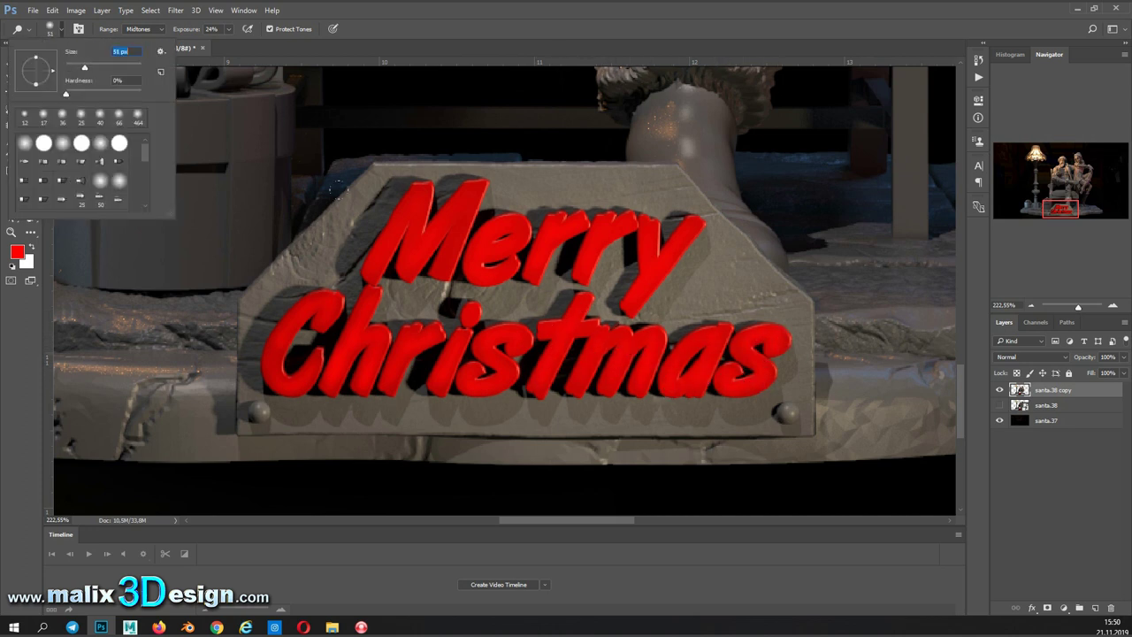
drag(265, 230, 875, 416)
Step: Dodge the stone base, the chair's lower seat band and left arm, and a gift box
scroll(875, 416, down, 5)
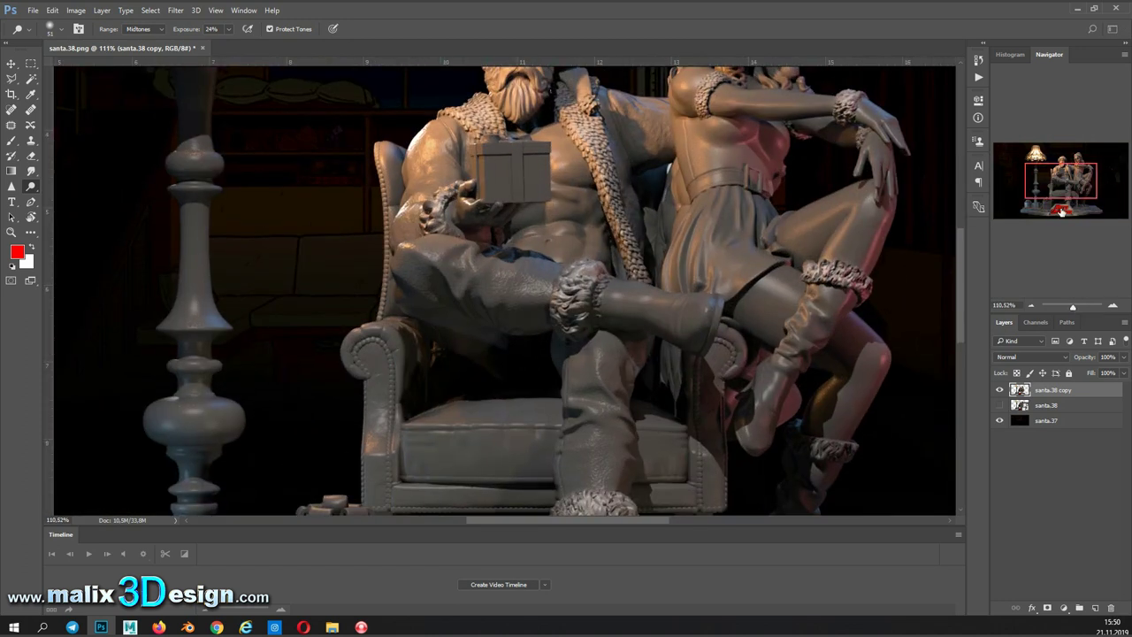
scroll(530, 353, down, 3)
mouse_move(548, 437)
mouse_down()
mouse_move(395, 406)
mouse_move(380, 371)
mouse_up()
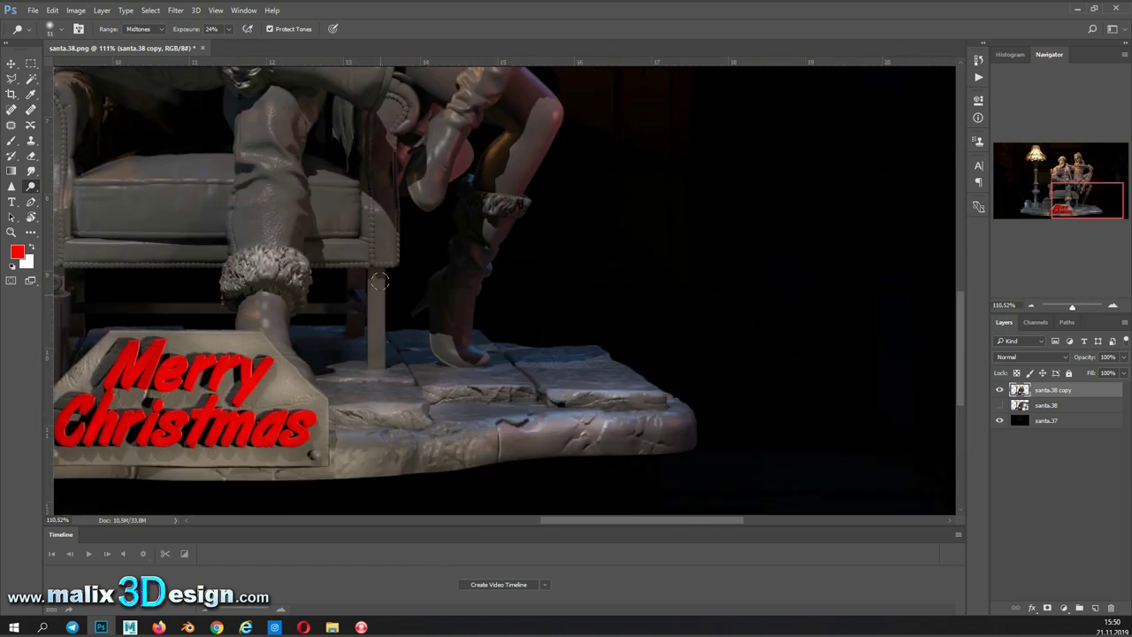
scroll(434, 324, left, 5)
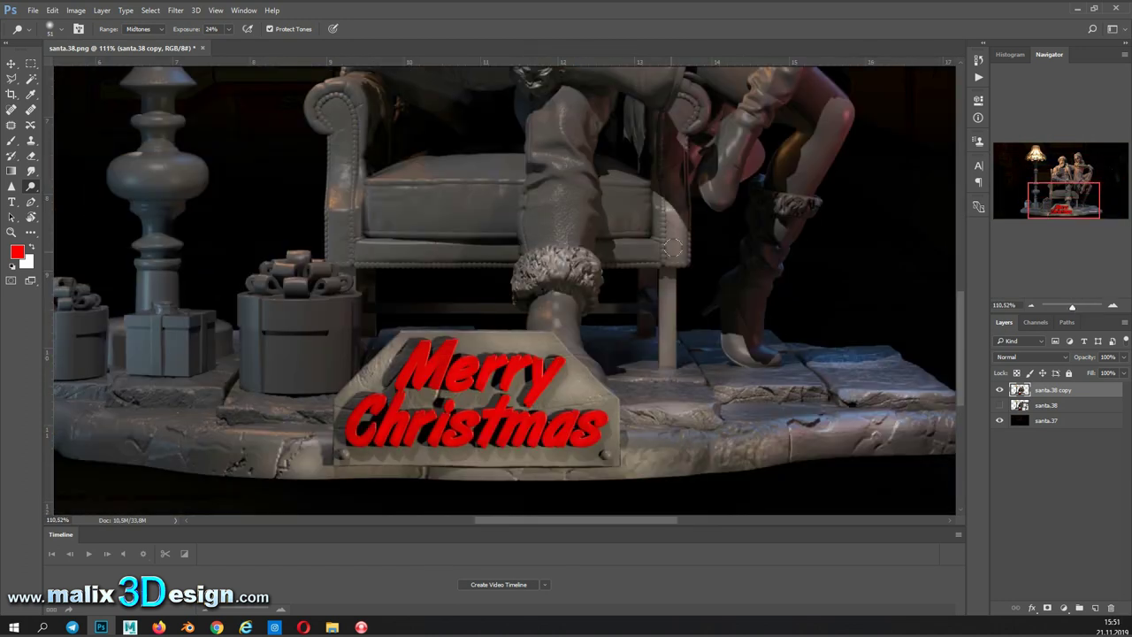
mouse_move(390, 244)
mouse_down()
mouse_move(332, 95)
mouse_move(376, 319)
mouse_up()
drag(252, 304, 294, 428)
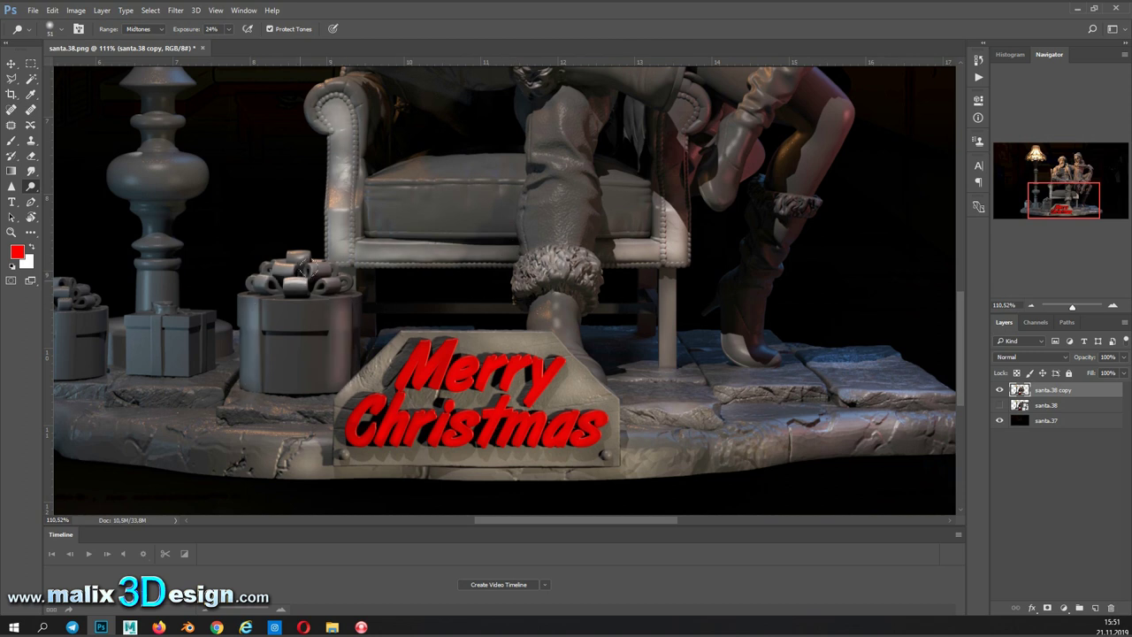
Step: Dodge the left gift box's bow and front and the stone platform's front edge
scroll(294, 429, left, 5)
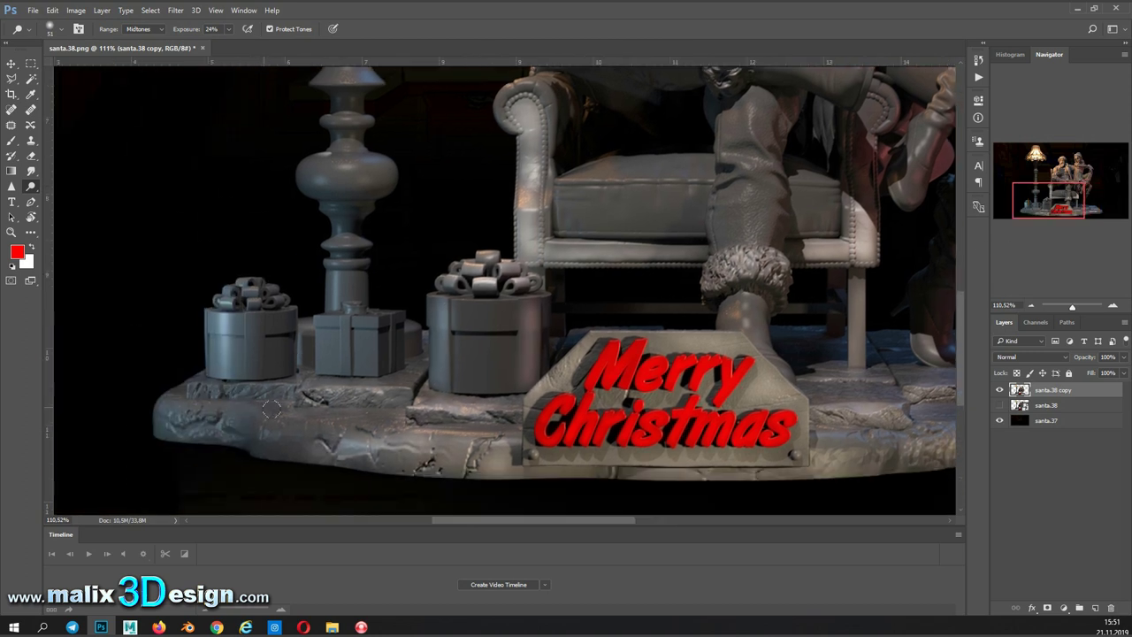
drag(173, 420, 305, 380)
drag(257, 302, 238, 299)
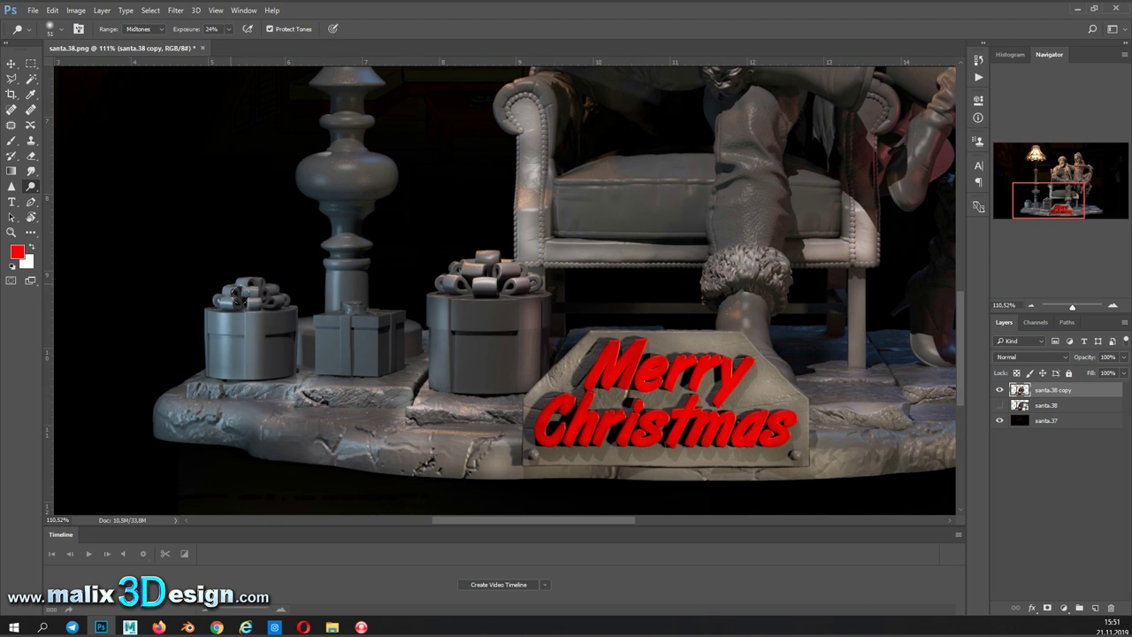
drag(415, 393, 265, 447)
drag(168, 442, 397, 402)
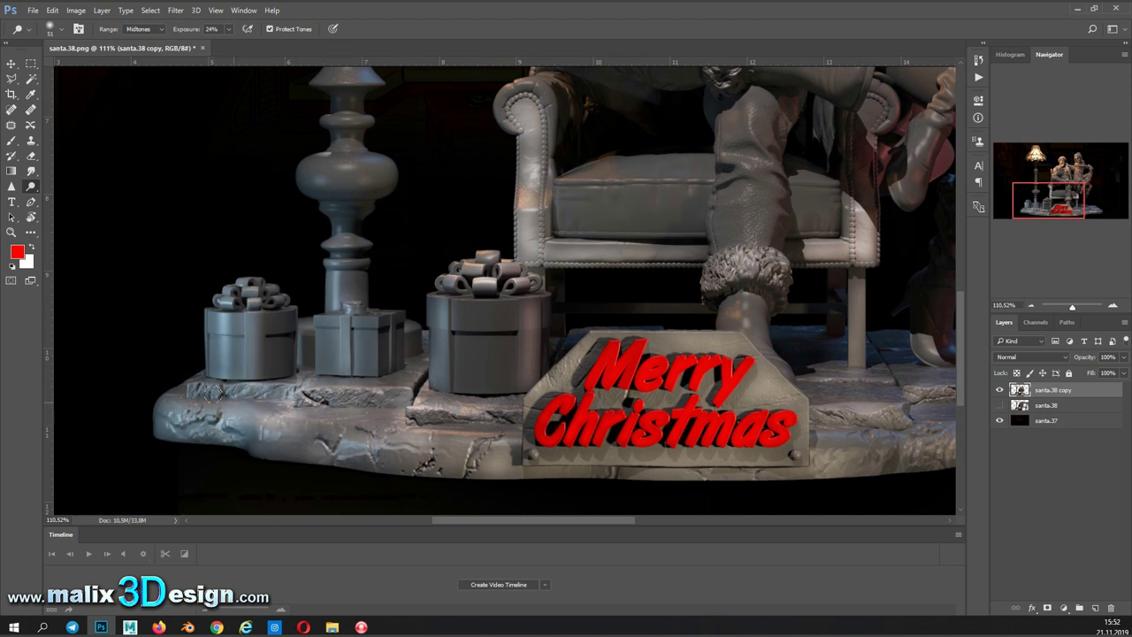
scroll(398, 403, right, 10)
mouse_move(459, 425)
mouse_down()
mouse_move(612, 366)
mouse_move(521, 380)
mouse_up()
Step: Dodge the stone sign behind the Merry Christmas lettering
scroll(530, 371, up, 2)
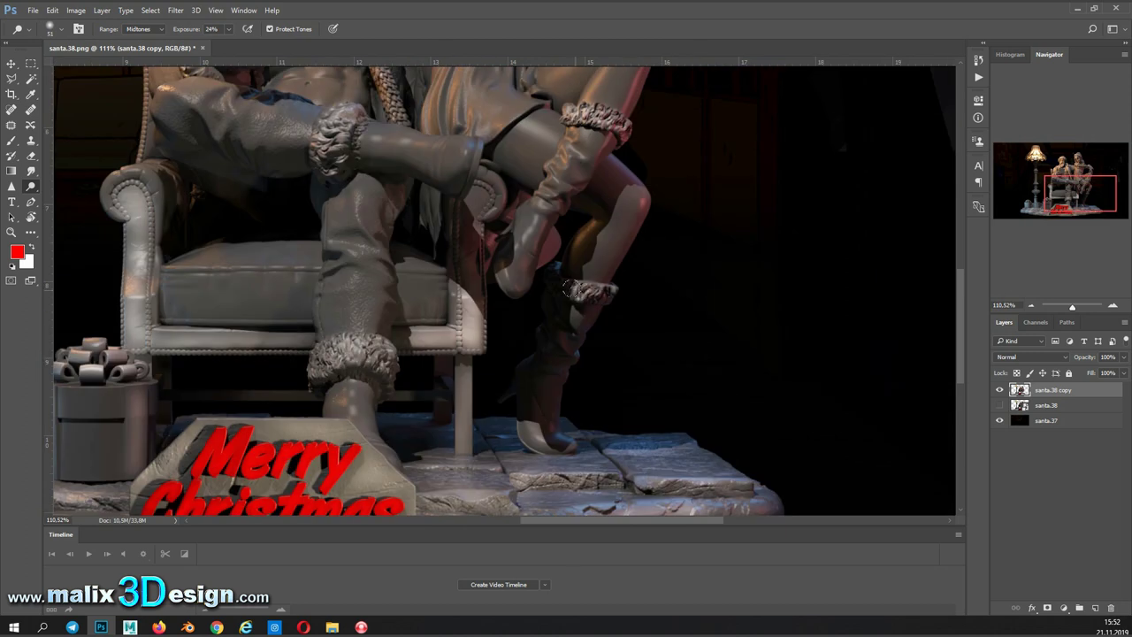
mouse_move(566, 160)
mouse_down()
mouse_move(611, 236)
mouse_move(603, 231)
mouse_up()
scroll(612, 236, up, 5)
scroll(701, 220, left, 2)
drag(539, 140, 685, 141)
Step: Zoom to 100% on the lamp stand beside the chair and enlarge the Dodge brush
scroll(613, 237, up, 3)
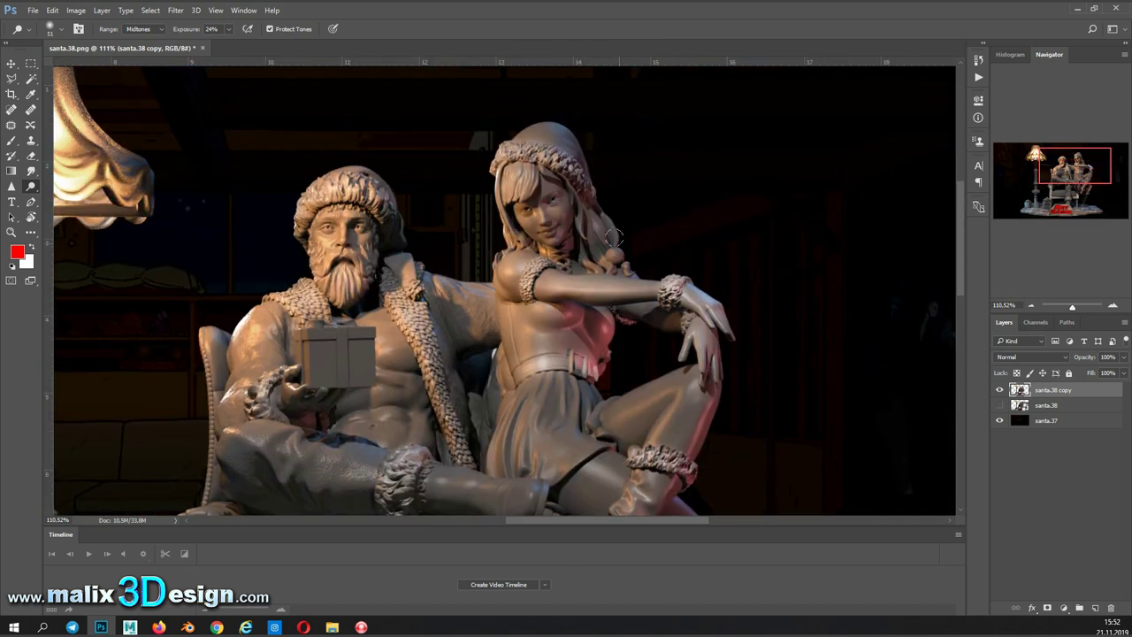
scroll(616, 256, left, 4)
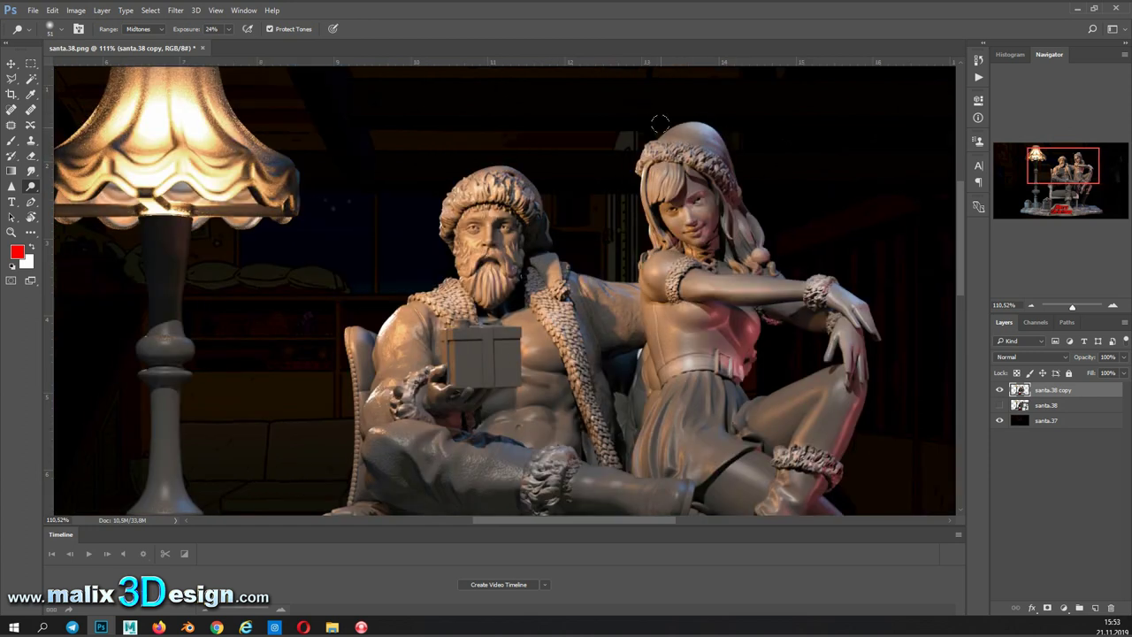
scroll(477, 194, up, 5)
click(53, 28)
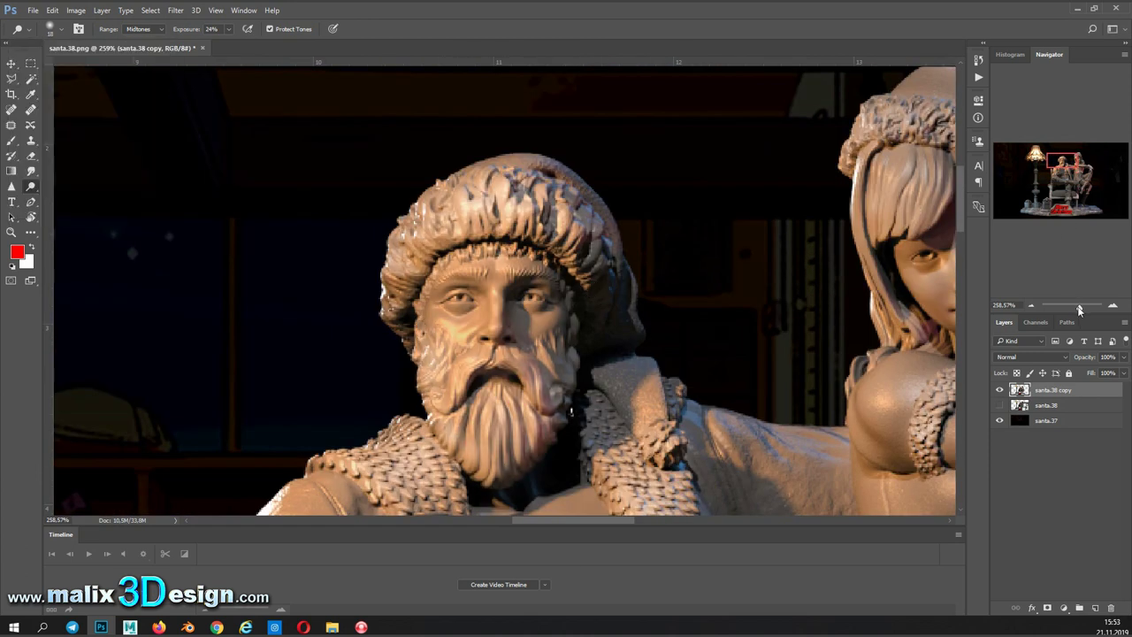
mouse_move(1079, 309)
mouse_down()
mouse_move(1056, 309)
mouse_move(1071, 309)
mouse_up()
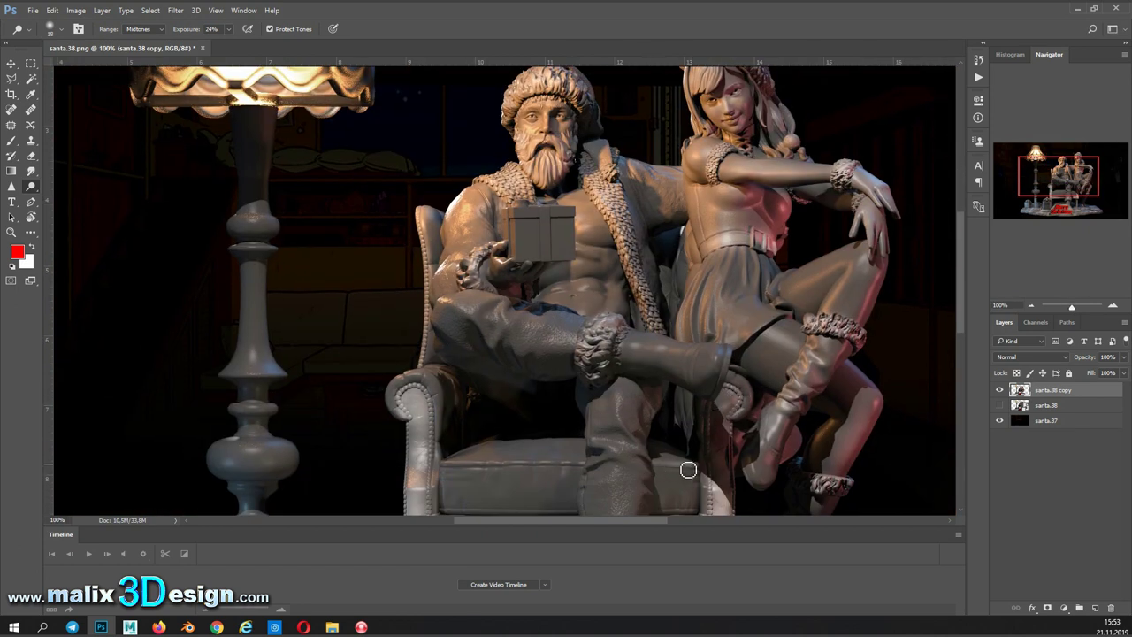
scroll(688, 469, down, 3)
scroll(477, 354, up, 3)
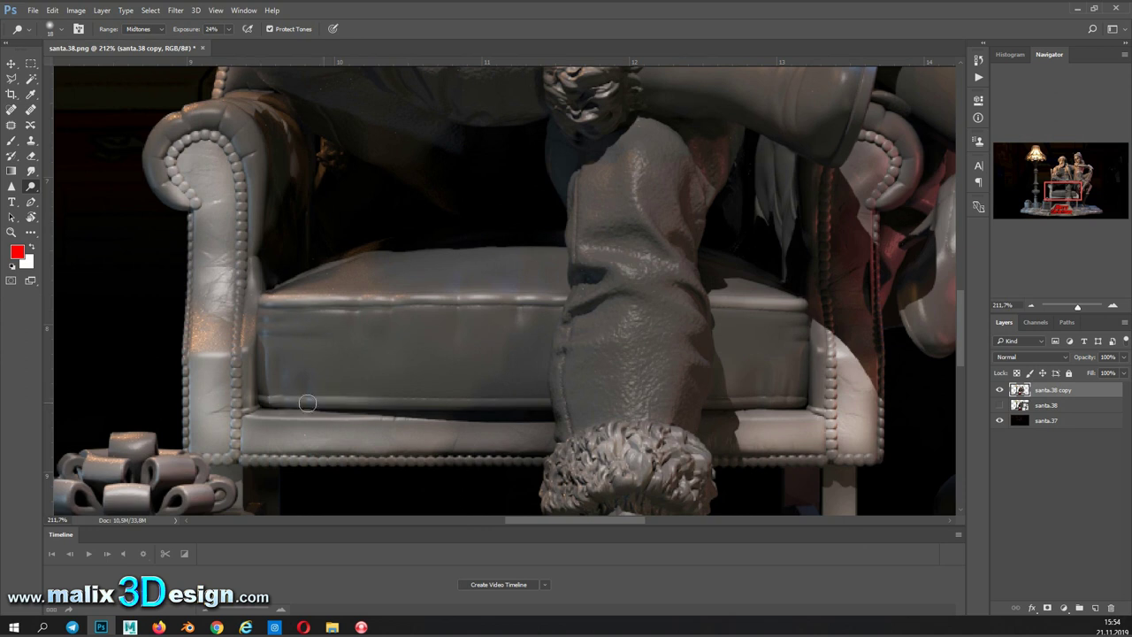
drag(796, 399, 955, 328)
click(50, 28)
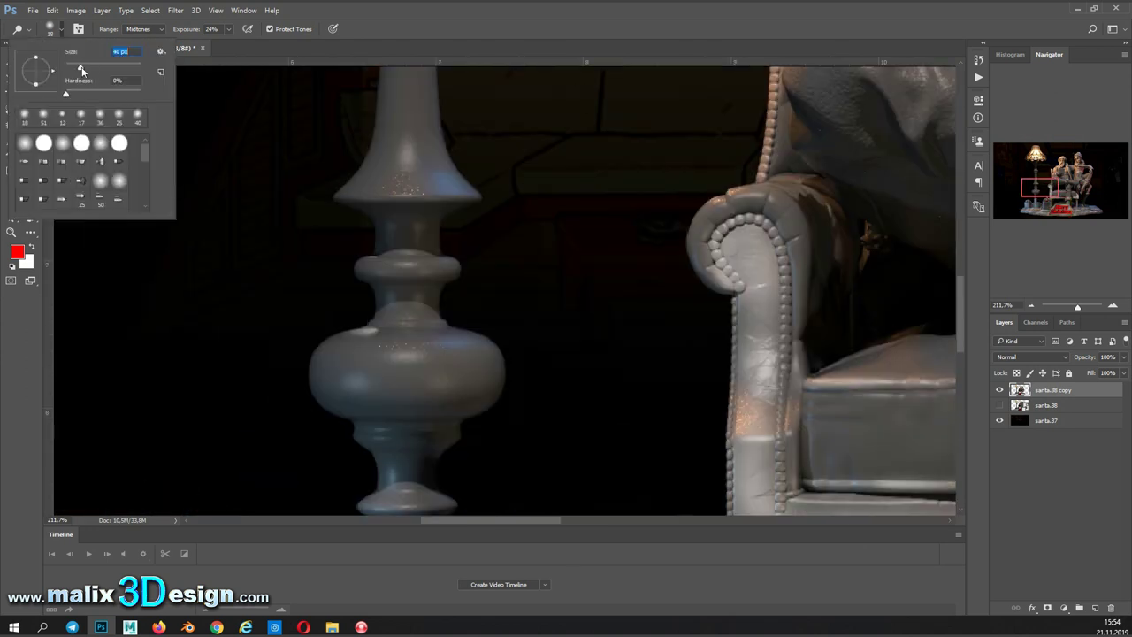
drag(367, 168, 311, 367)
Step: Dodge the lamp shade to brighten it
scroll(312, 367, down, 5)
scroll(293, 434, up, 3)
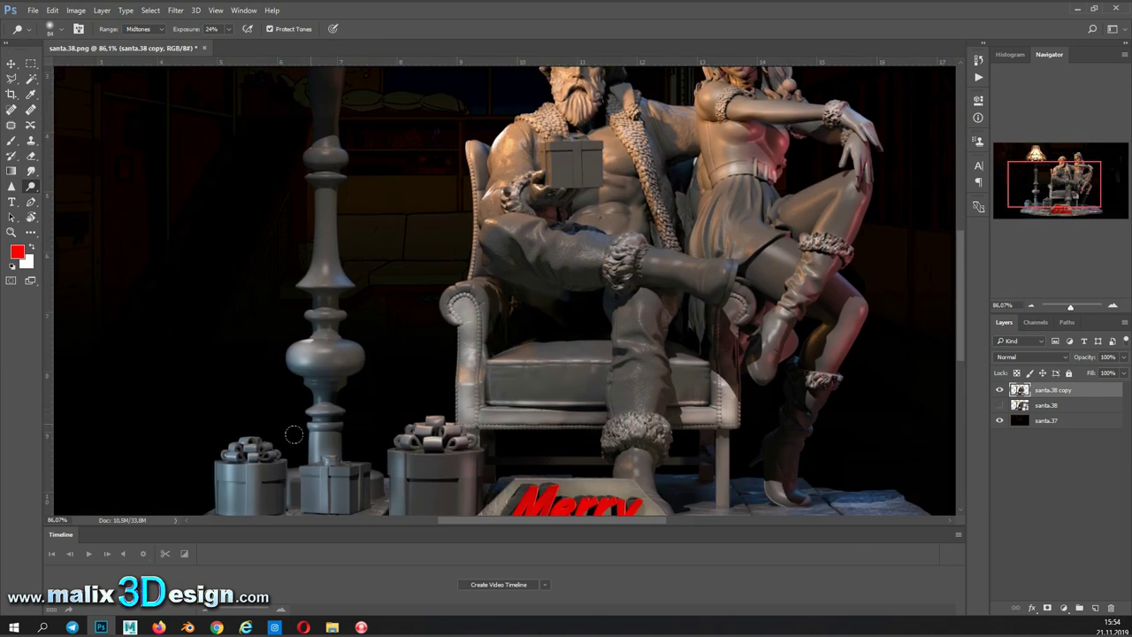
scroll(487, 179, up, 3)
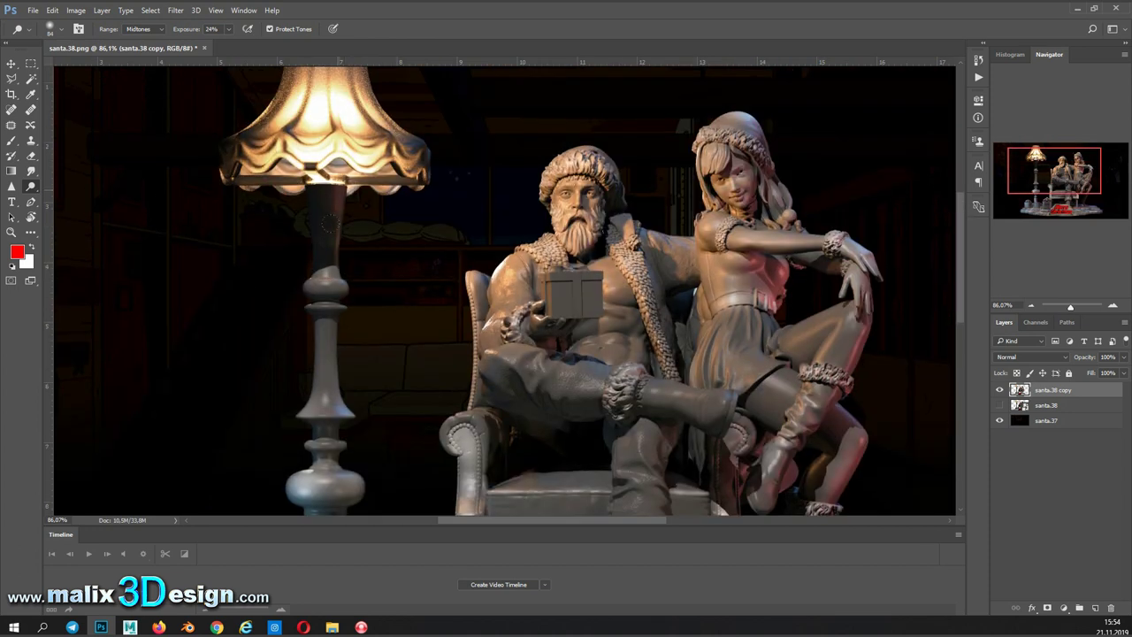
scroll(487, 179, left, 2)
drag(354, 177, 486, 179)
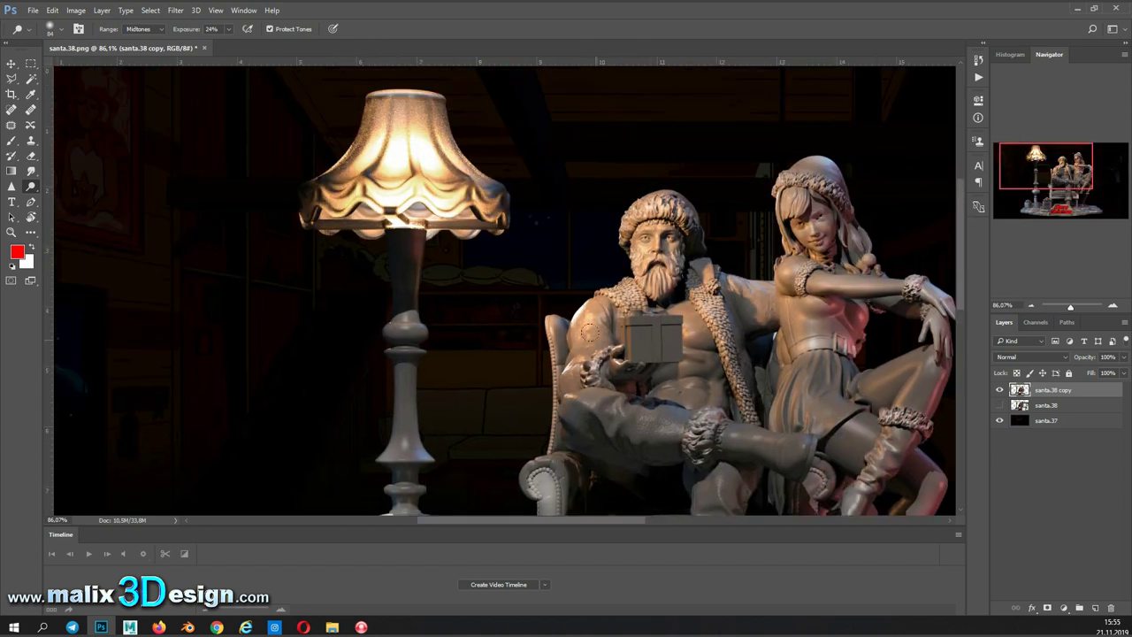
Step: Dodge Santa's boot, left sleeve and fur cuff
scroll(590, 332, up, 3)
scroll(610, 322, up, 2)
click(50, 29)
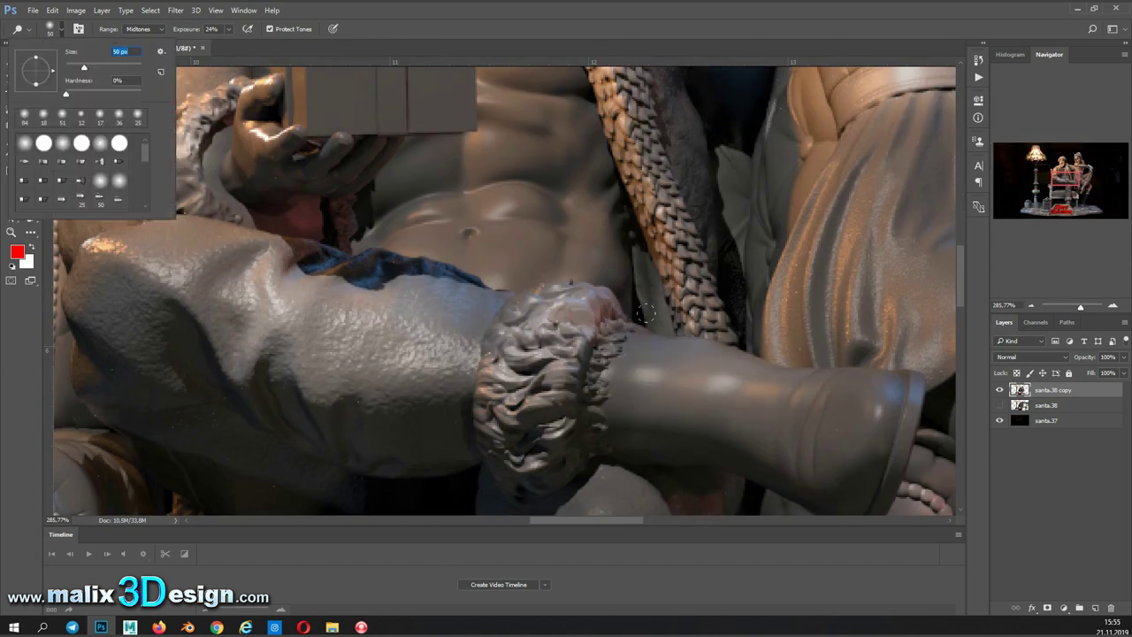
drag(645, 313, 902, 477)
drag(309, 336, 230, 217)
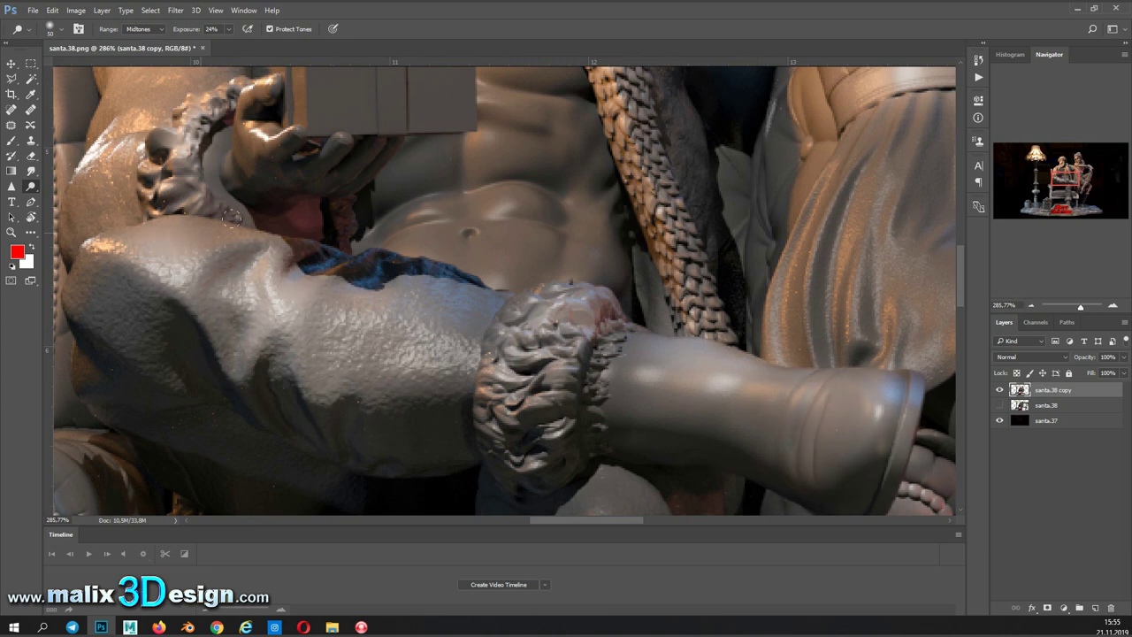
scroll(497, 171, down, 3)
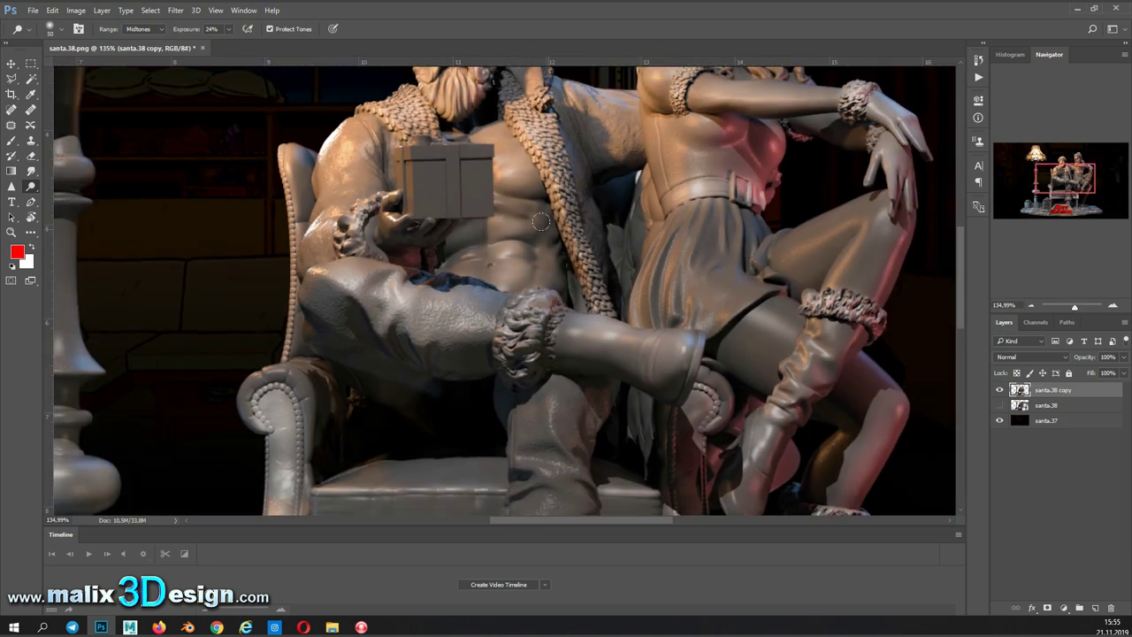
Step: Dodge the gift box in Santa's hand with a size-38 brush, then fit the image and select santa.37
key(bracketleft)
key(bracketleft)
key(bracketleft)
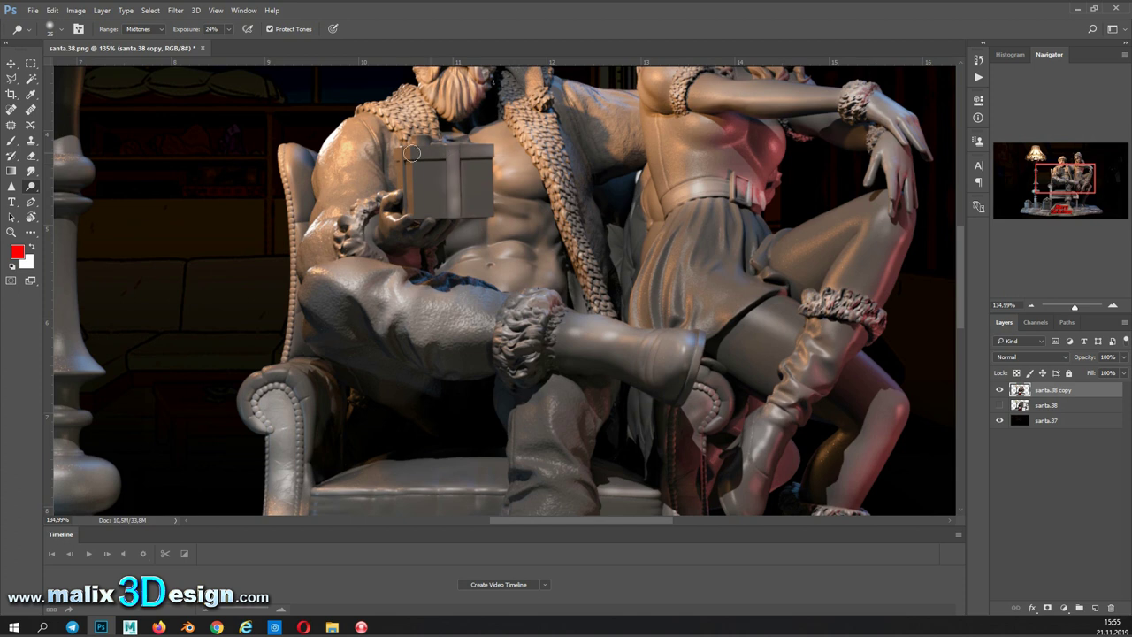
click(64, 32)
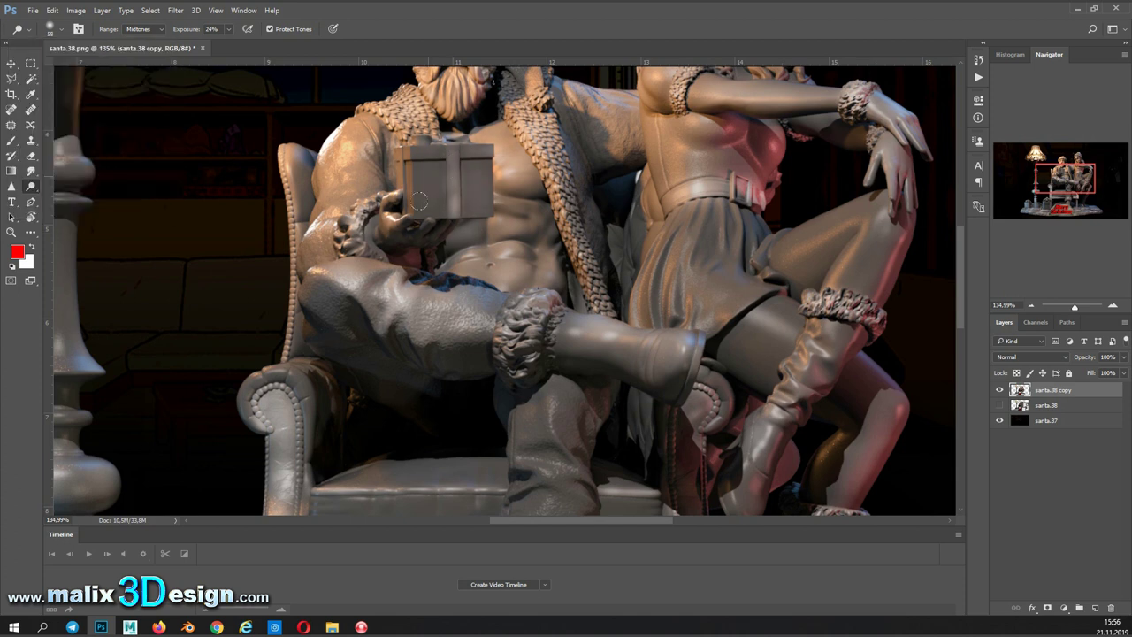
drag(468, 203, 422, 149)
key(ctrl+0)
click(1079, 423)
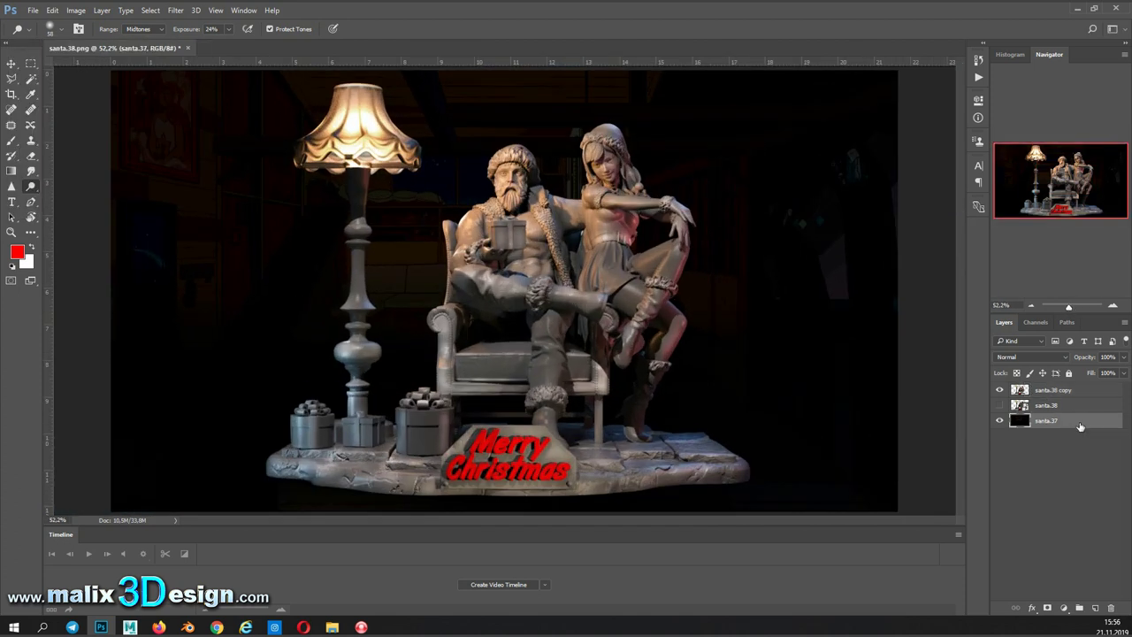
Step: Apply a radius-4 Gaussian Blur to the background copy and make santa.38 copy active
click(175, 9)
click(354, 204)
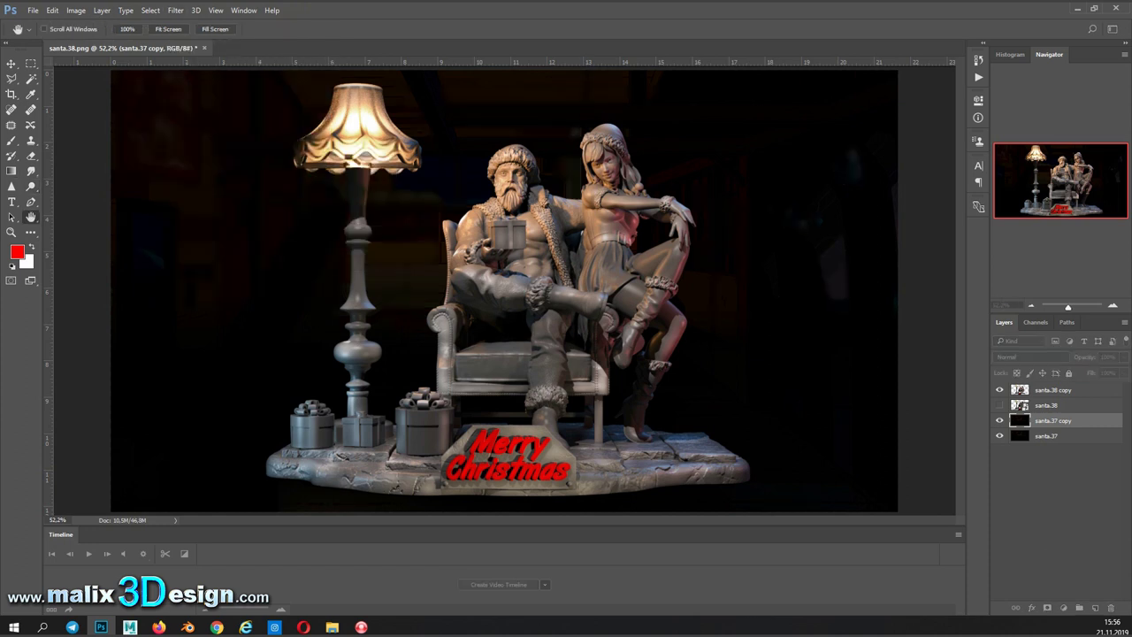
key(Return)
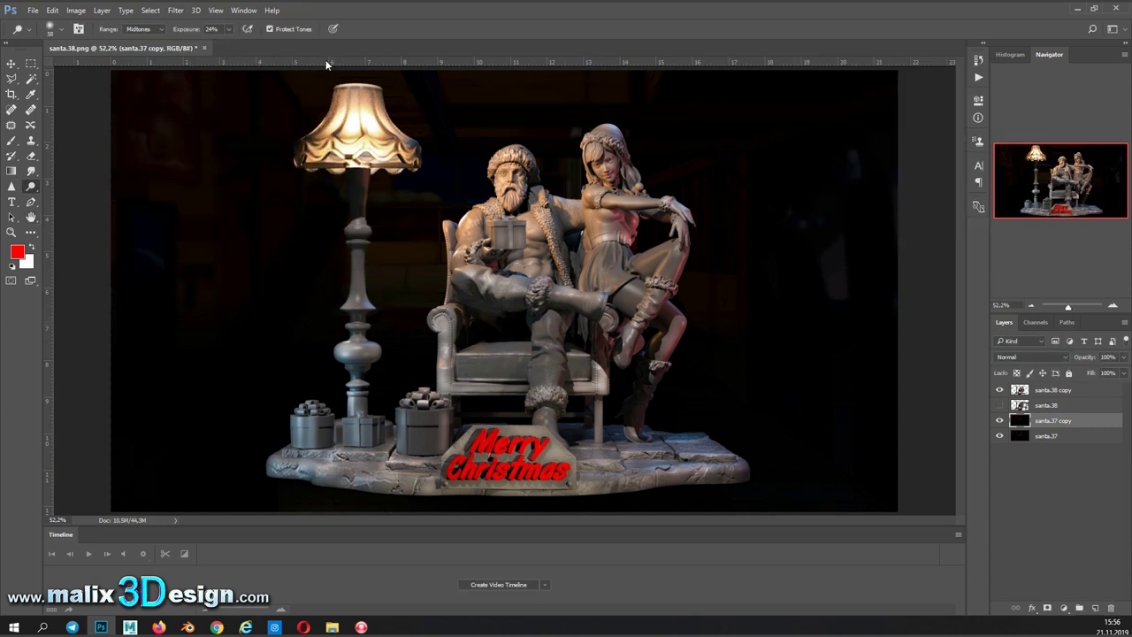
drag(1067, 306, 1076, 306)
drag(1061, 177, 1043, 153)
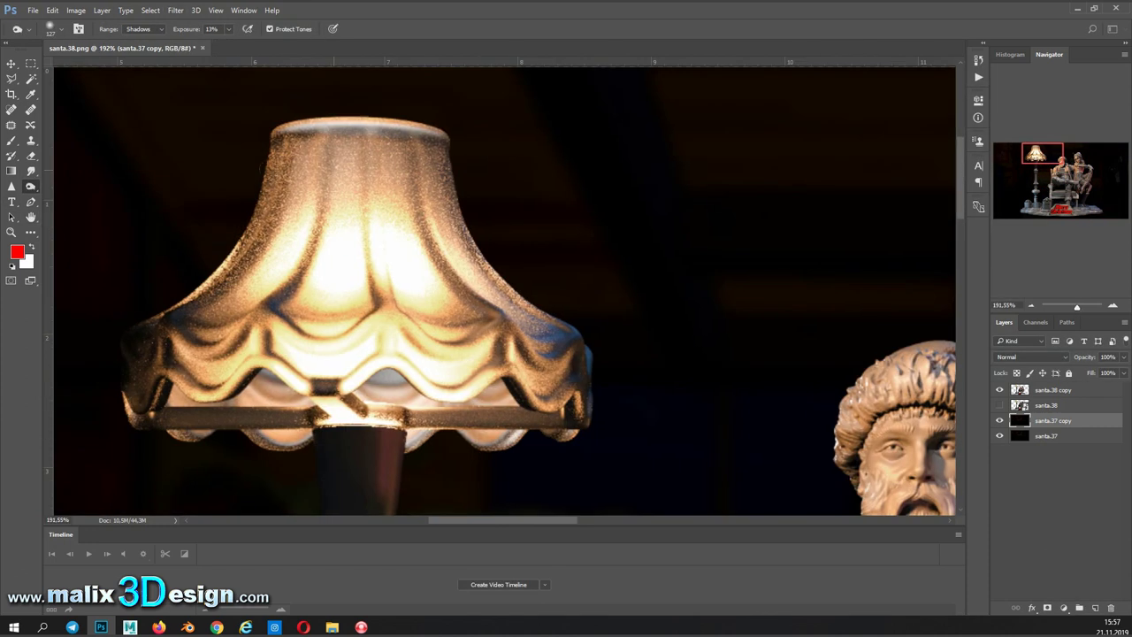
click(1052, 389)
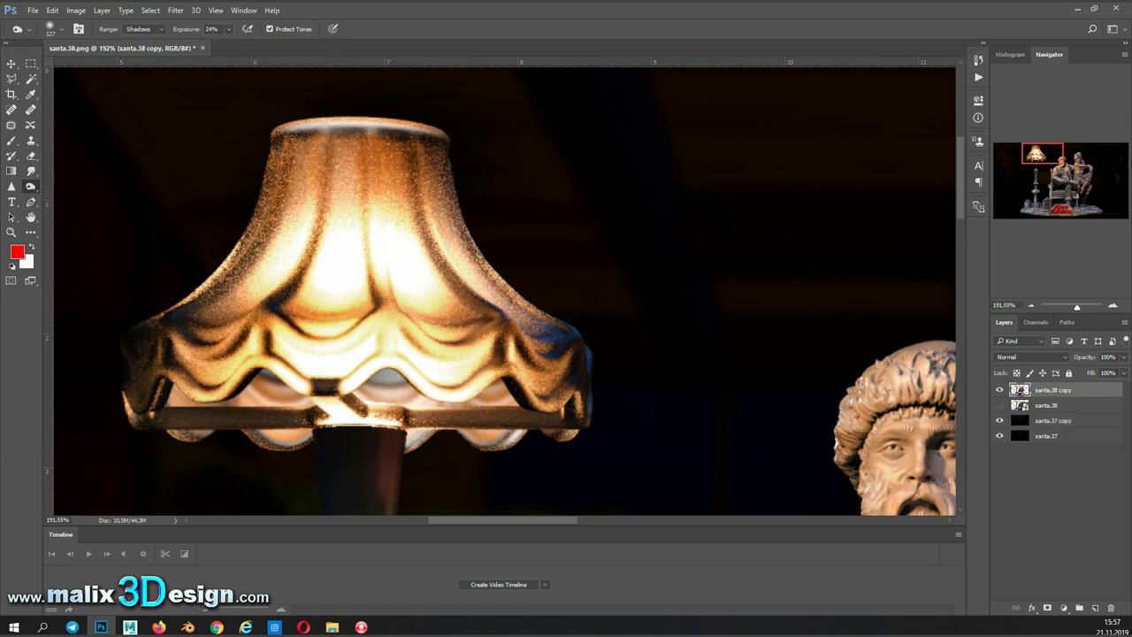
key(ctrl+0)
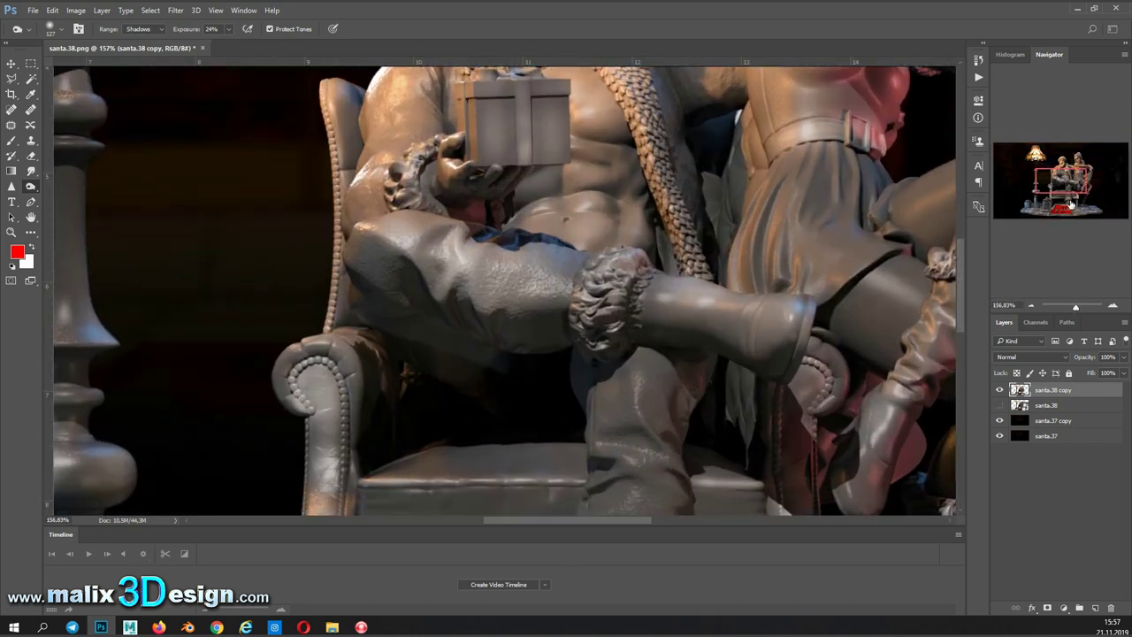
Step: Dodge the chair cushion with the Midtones range
scroll(454, 364, up, 5)
key(alt+shift+m)
drag(470, 316, 300, 353)
drag(344, 274, 495, 276)
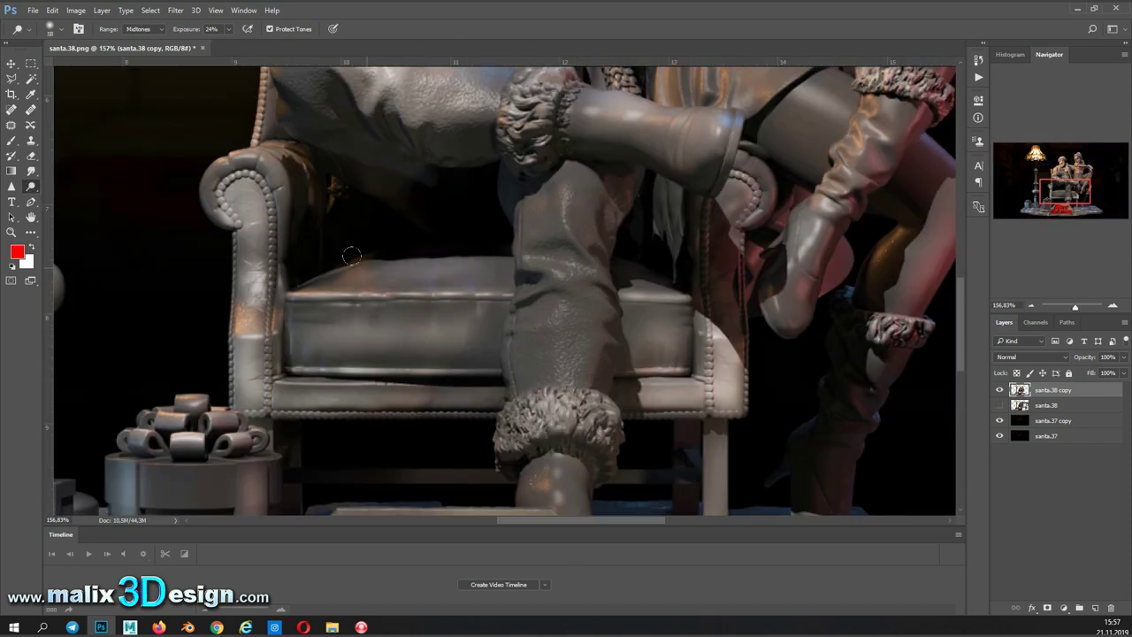
Step: Switch dodging to Shadows and lighten the woman's thigh, legs and boot
key(alt+shift+s)
drag(1070, 185, 1067, 168)
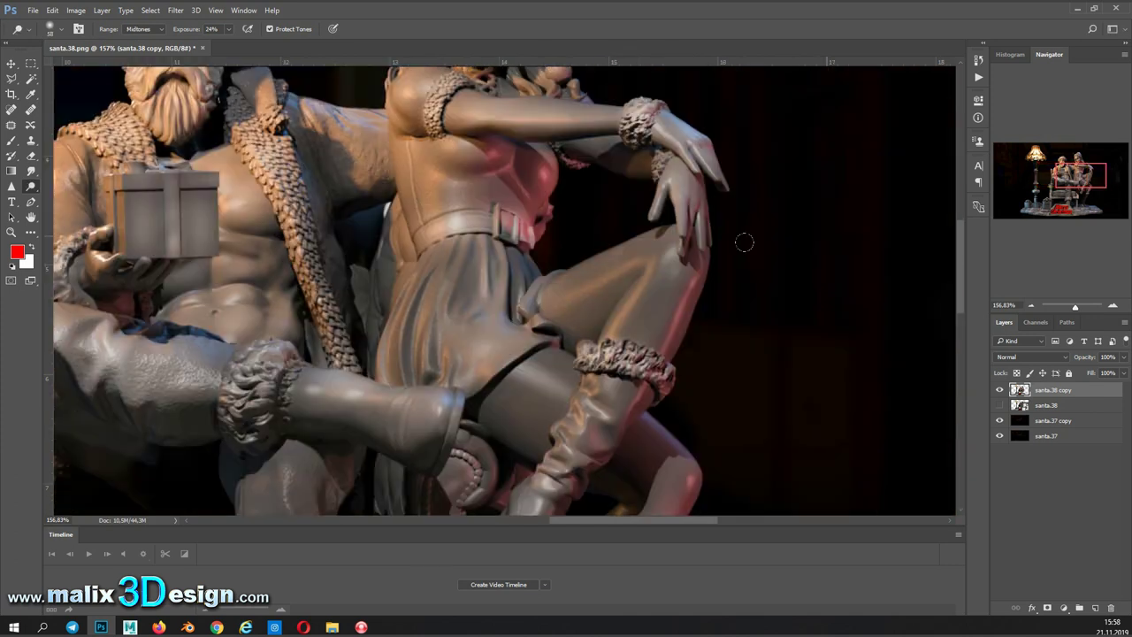
scroll(743, 239, right, 5)
mouse_move(654, 256)
mouse_down()
mouse_move(533, 358)
mouse_move(407, 291)
mouse_move(425, 176)
mouse_move(495, 168)
mouse_move(500, 322)
mouse_move(512, 271)
mouse_up()
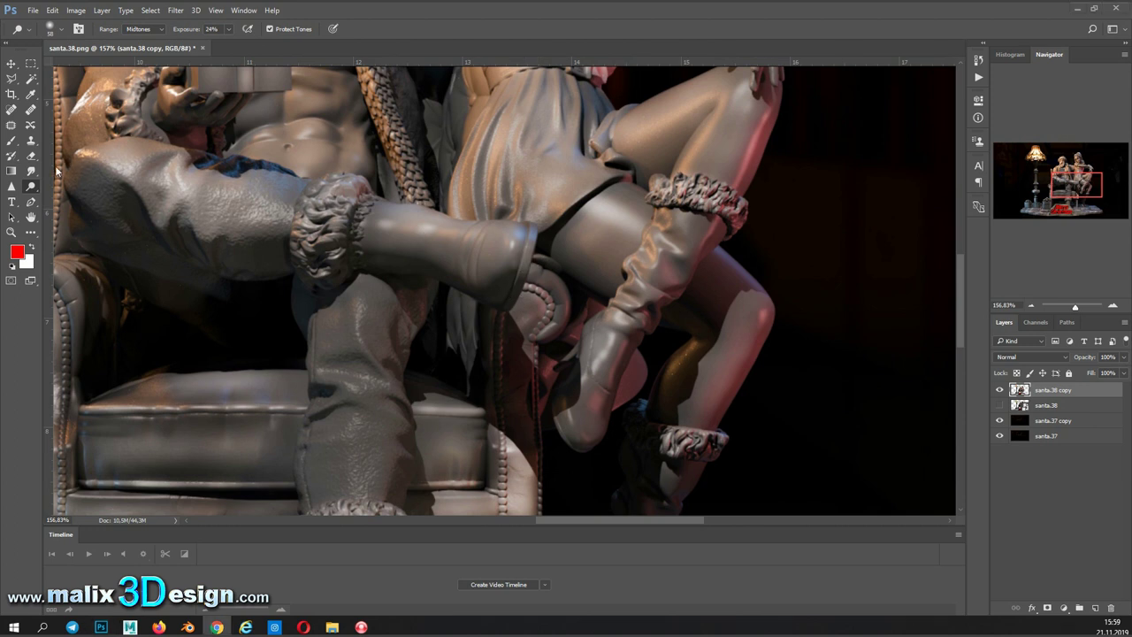
drag(392, 325, 425, 412)
scroll(424, 412, down, 5)
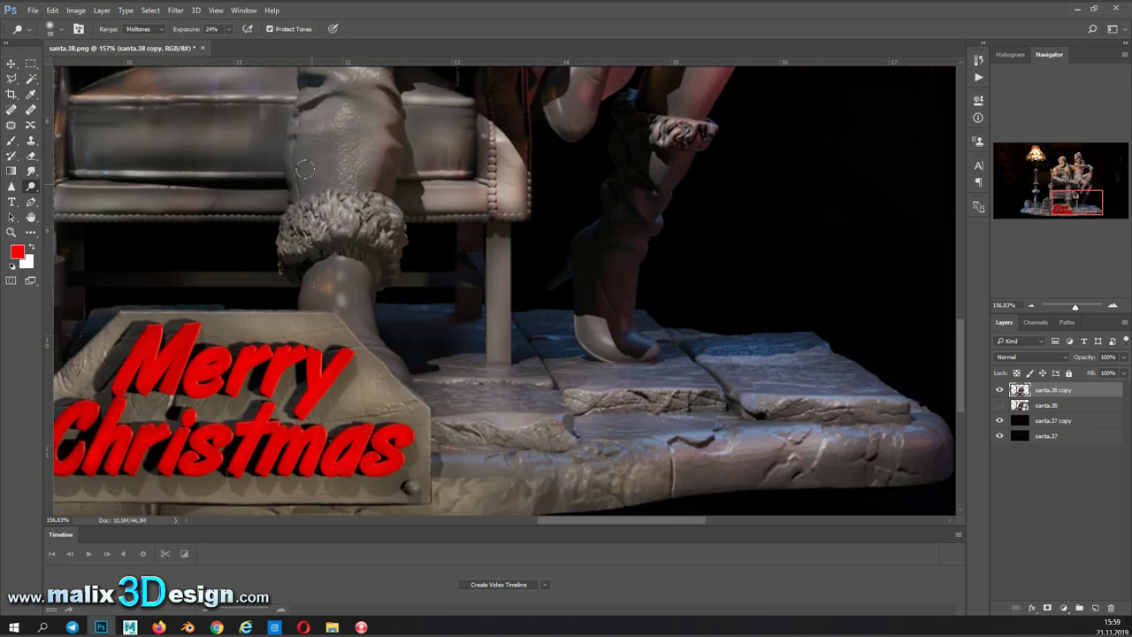
drag(345, 141, 445, 286)
scroll(416, 336, up, 8)
scroll(610, 261, up, 1)
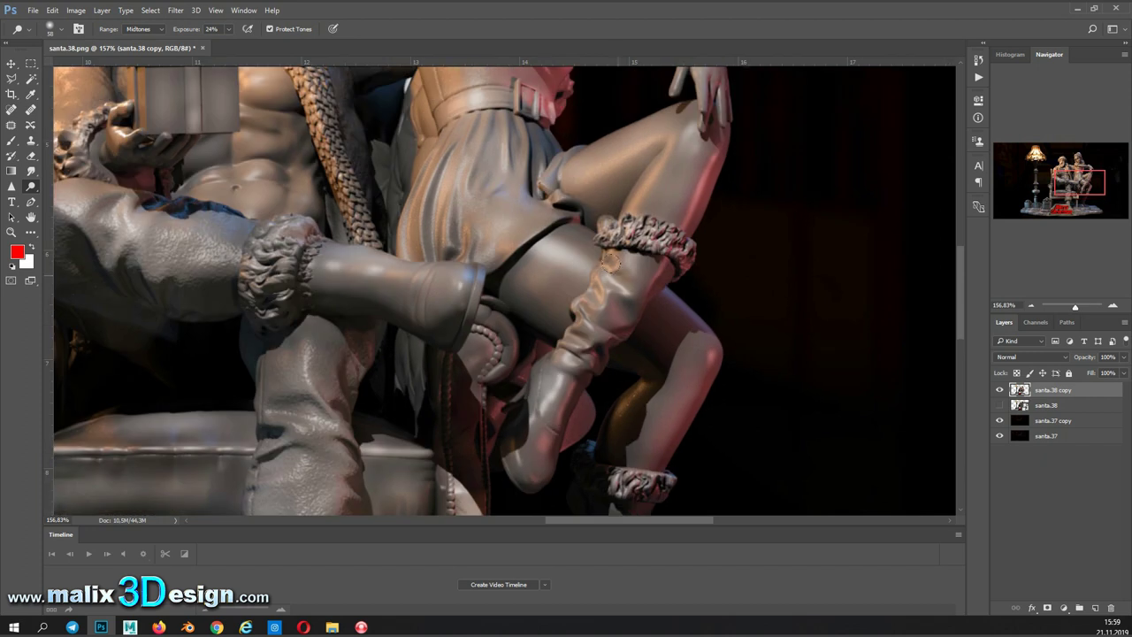
click(59, 29)
scroll(433, 264, up, 5)
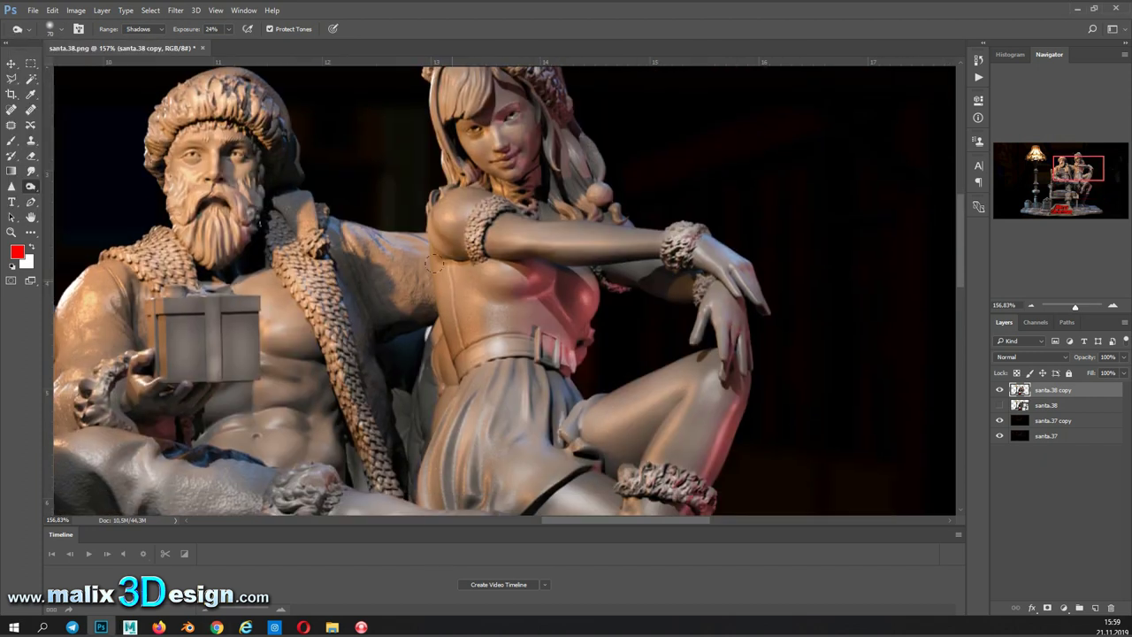
scroll(595, 160, down, 4)
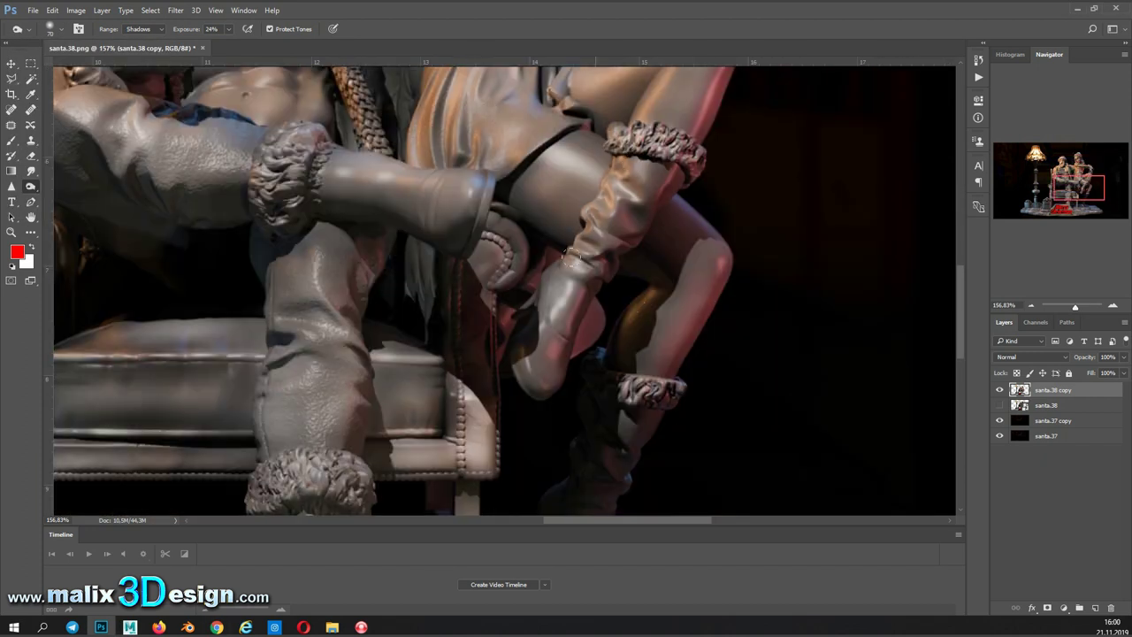
mouse_move(1079, 177)
mouse_down()
mouse_move(1054, 186)
mouse_move(1073, 205)
mouse_up()
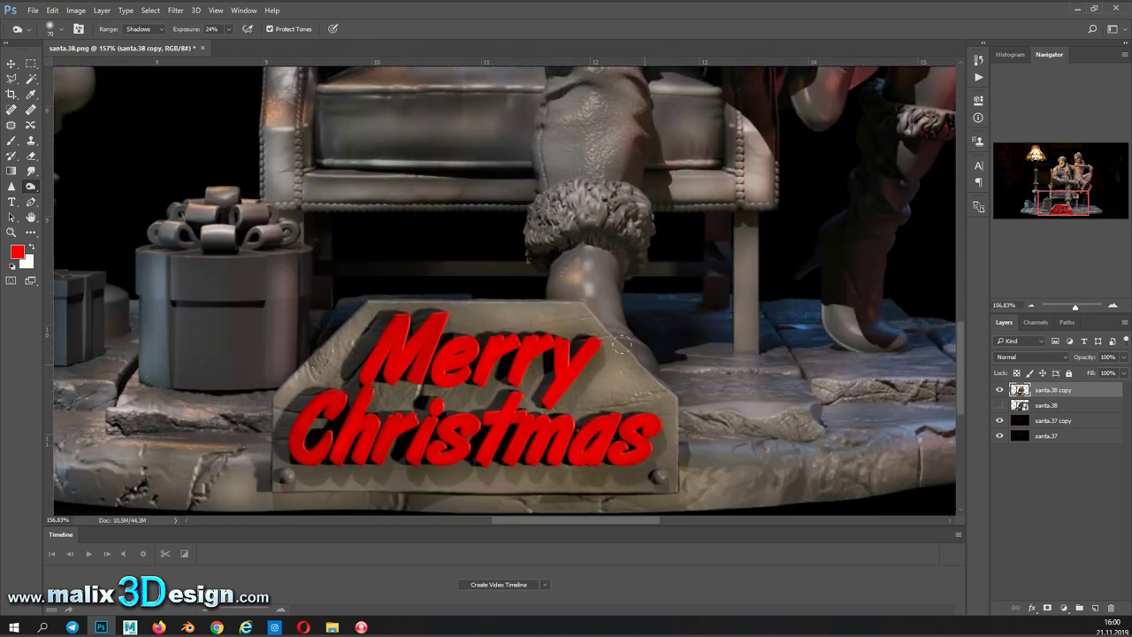
scroll(292, 194, up, 3)
scroll(523, 219, up, 5)
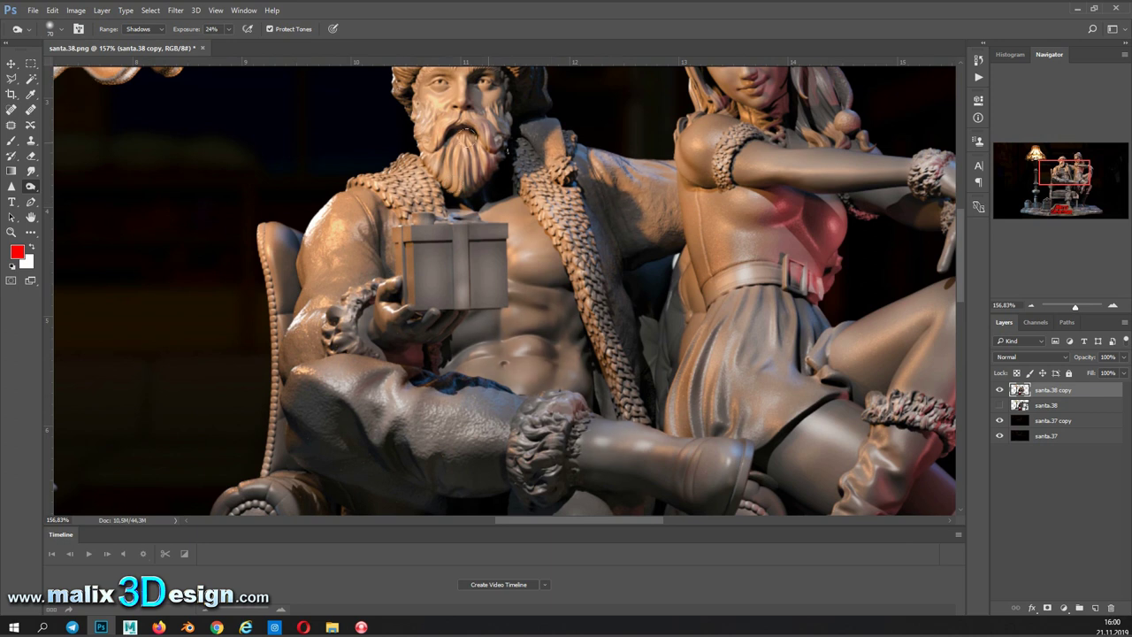
scroll(507, 290, up, 5)
scroll(527, 305, down, 3)
scroll(585, 177, down, 2)
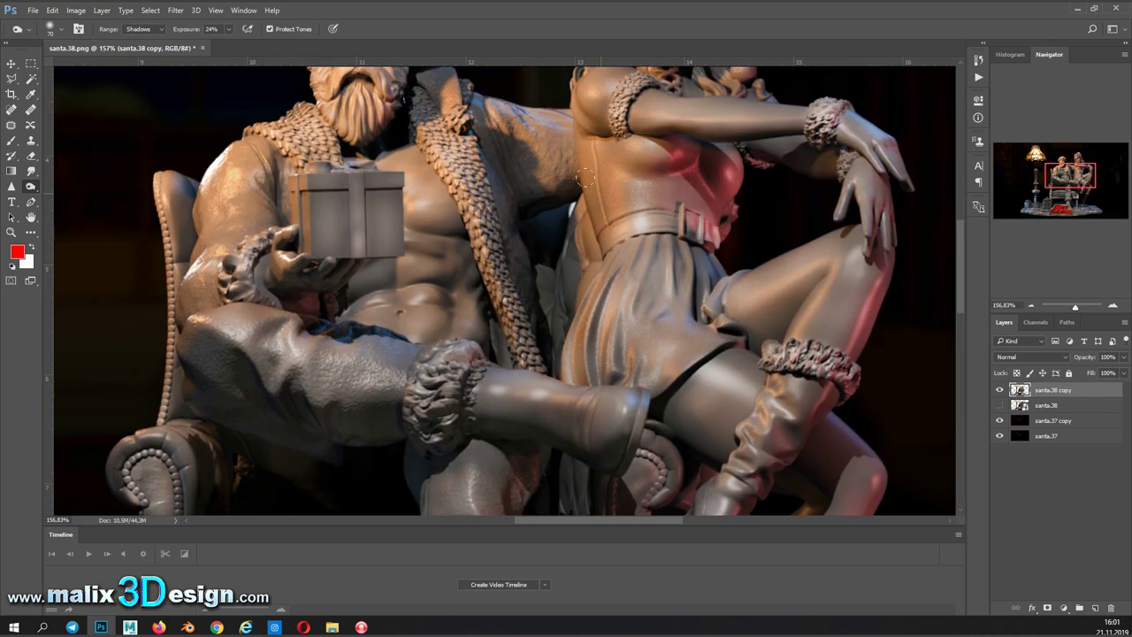
scroll(682, 309, down, 3)
scroll(584, 394, down, 3)
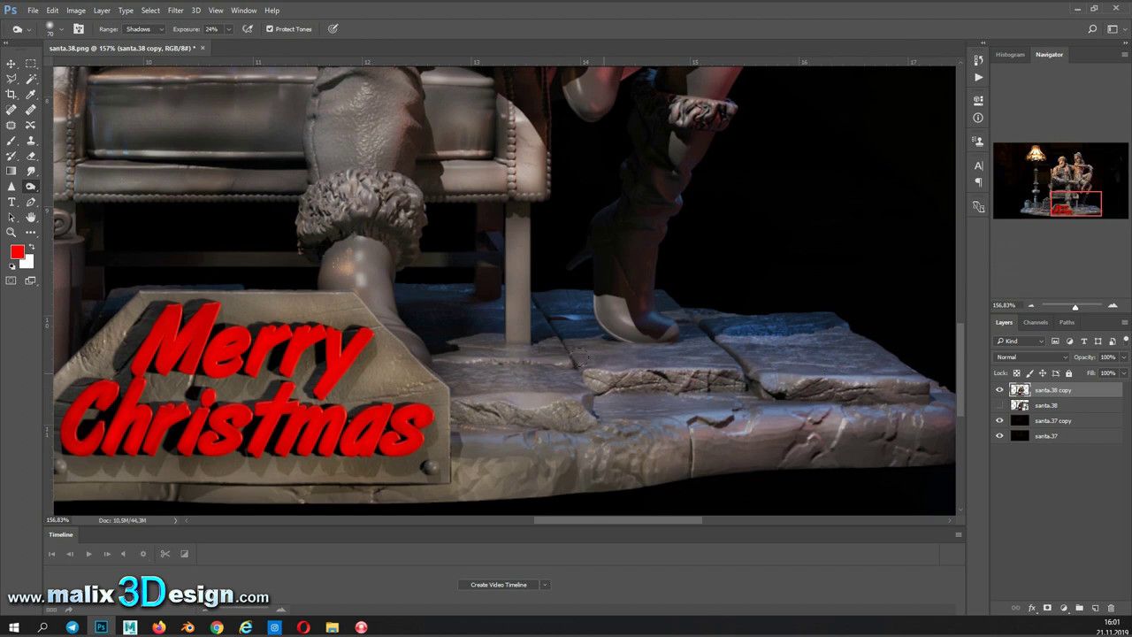
scroll(583, 394, left, 3)
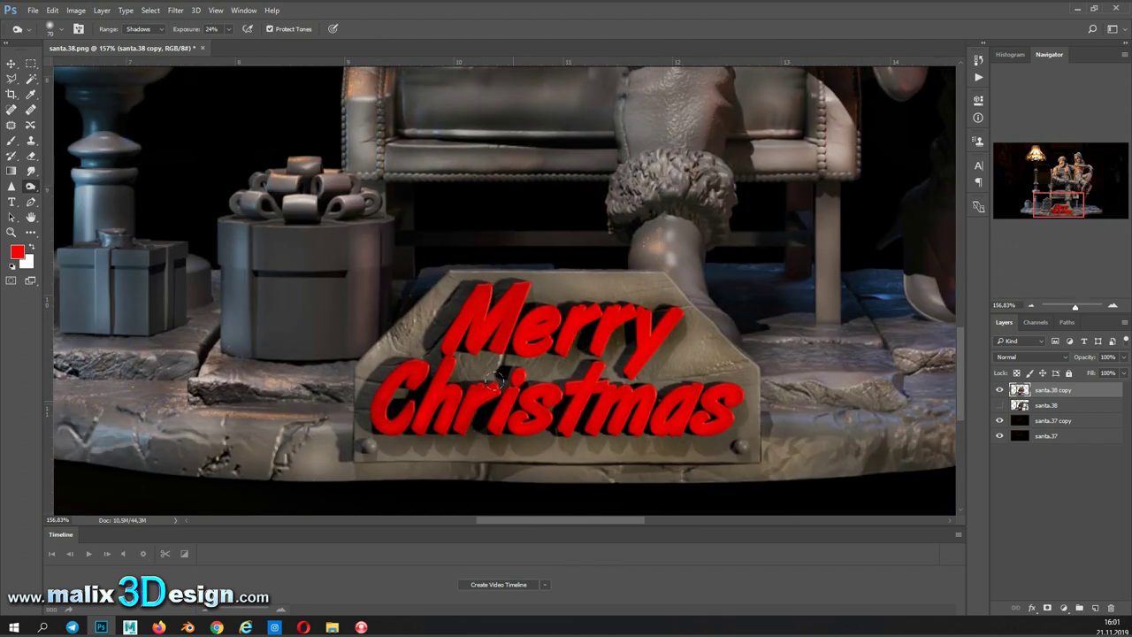
scroll(445, 385, left, 3)
scroll(445, 386, up, 5)
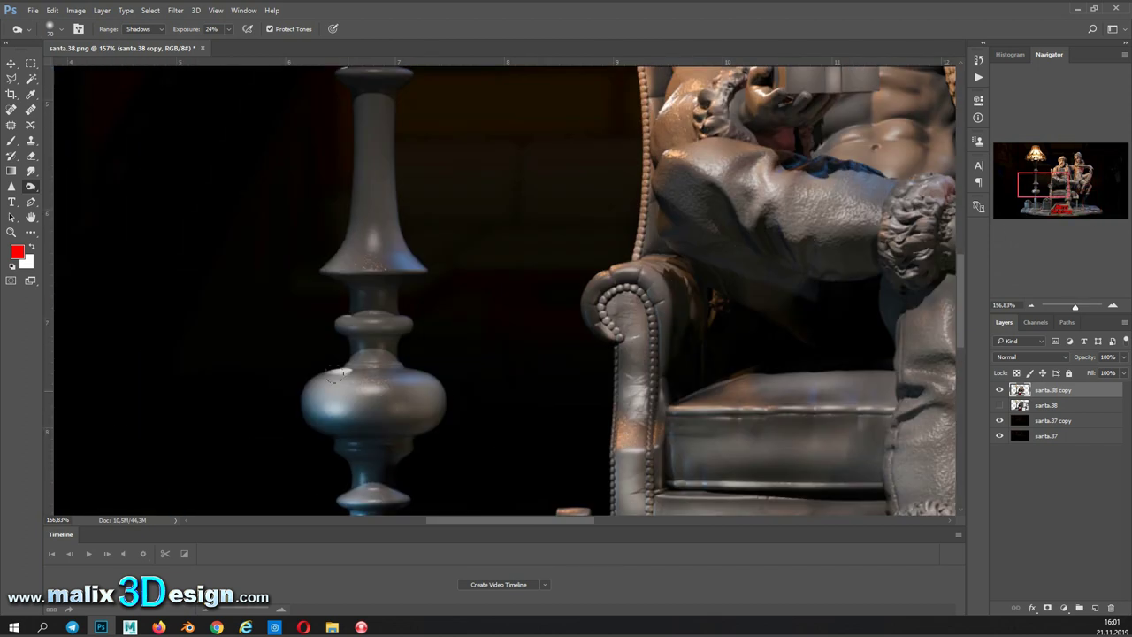
scroll(457, 244, right, 3)
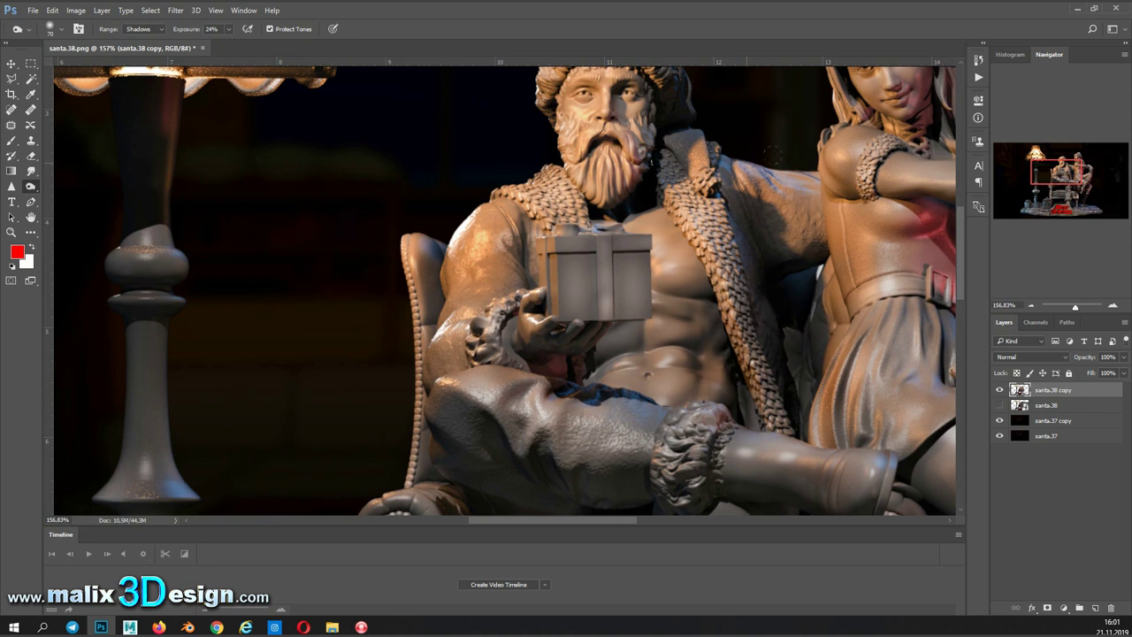
scroll(584, 157, up, 5)
key(ctrl+0)
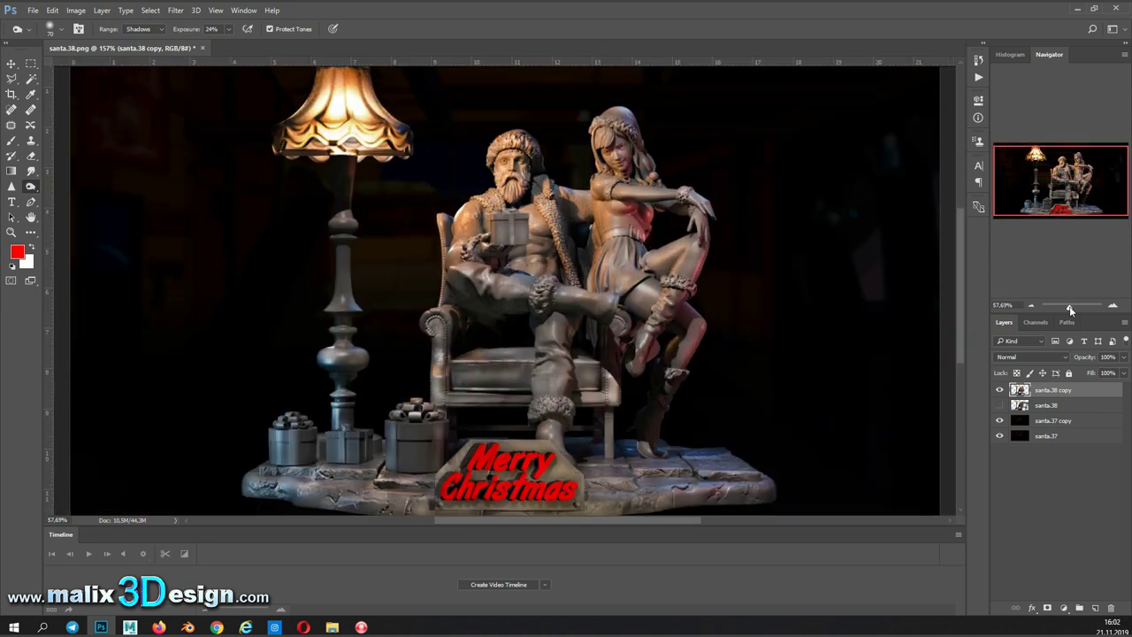
Step: Create an empty Layer 1 from the Layers panel menu
click(1124, 322)
click(1052, 535)
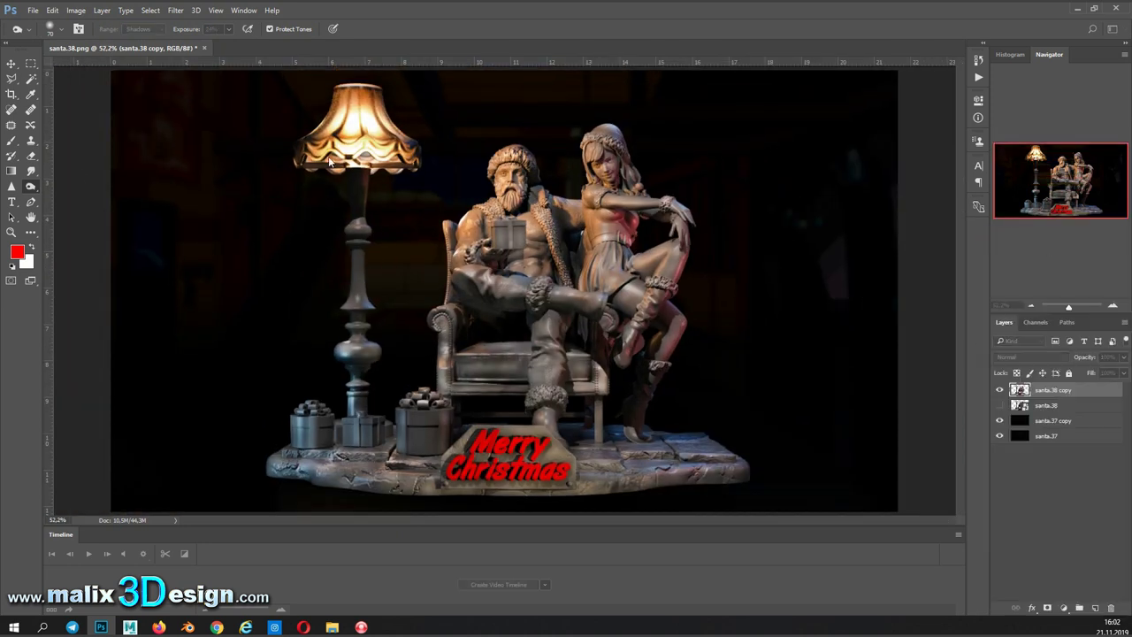
click(964, 152)
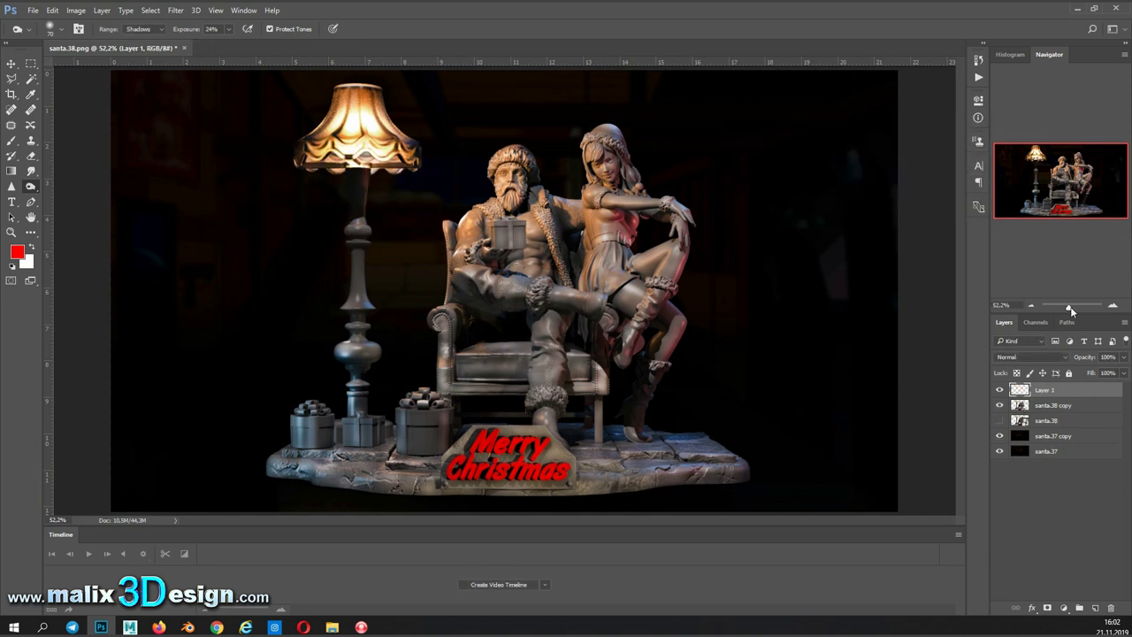
Step: Zoom in on Santa's head and prepare a 16-pixel, 100%-hardness brush
drag(1071, 310, 1077, 308)
click(1061, 170)
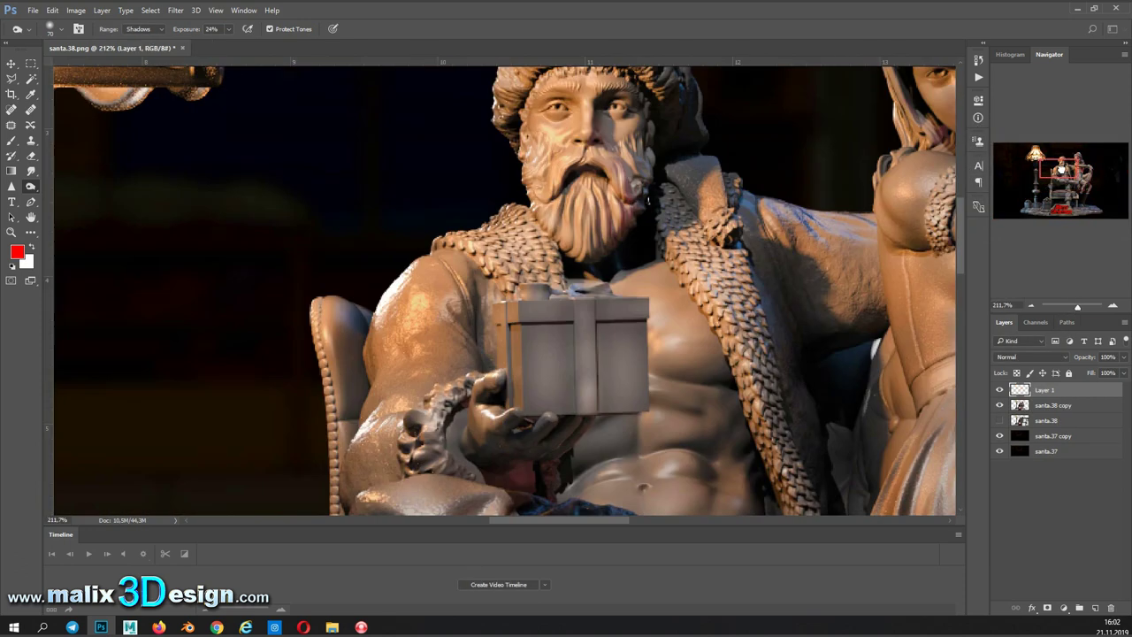
drag(1061, 170, 1067, 165)
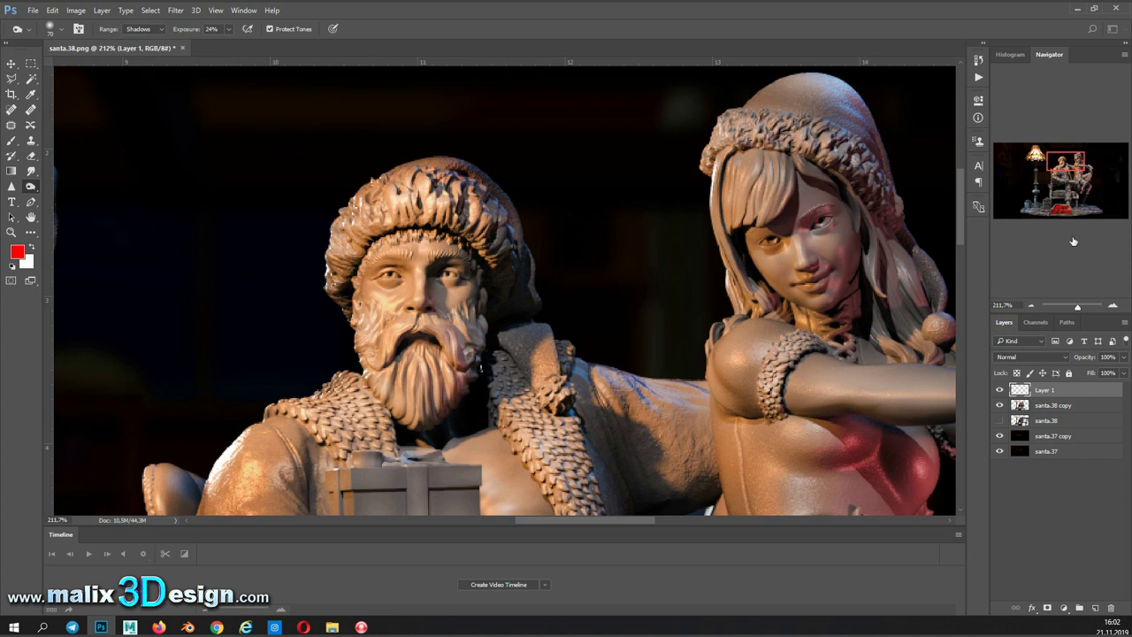
drag(1077, 307, 1081, 307)
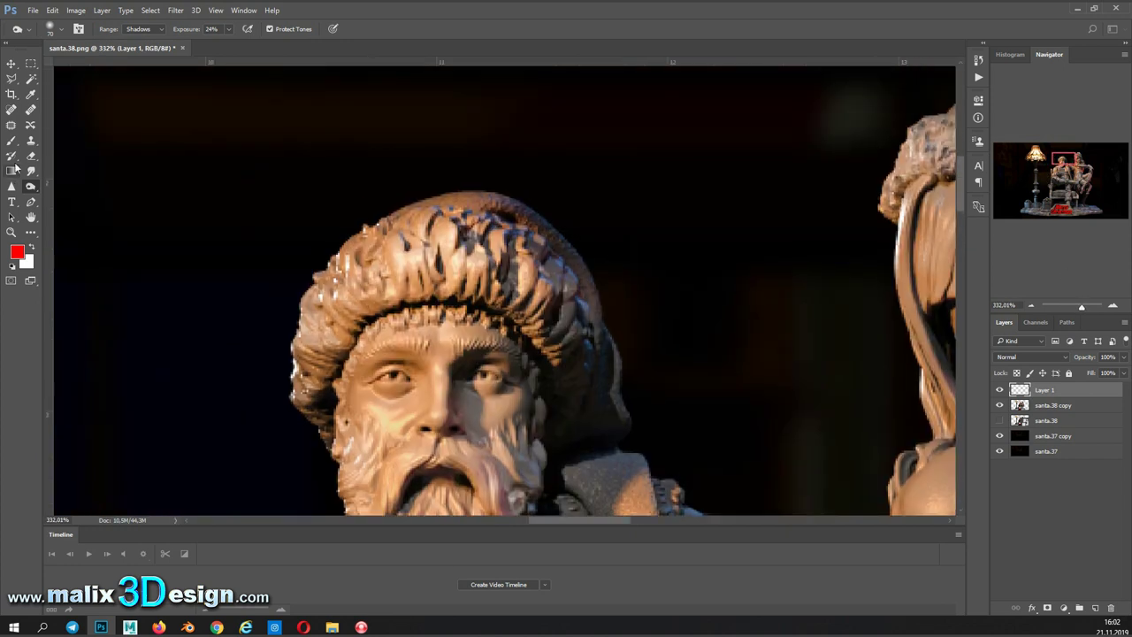
click(62, 31)
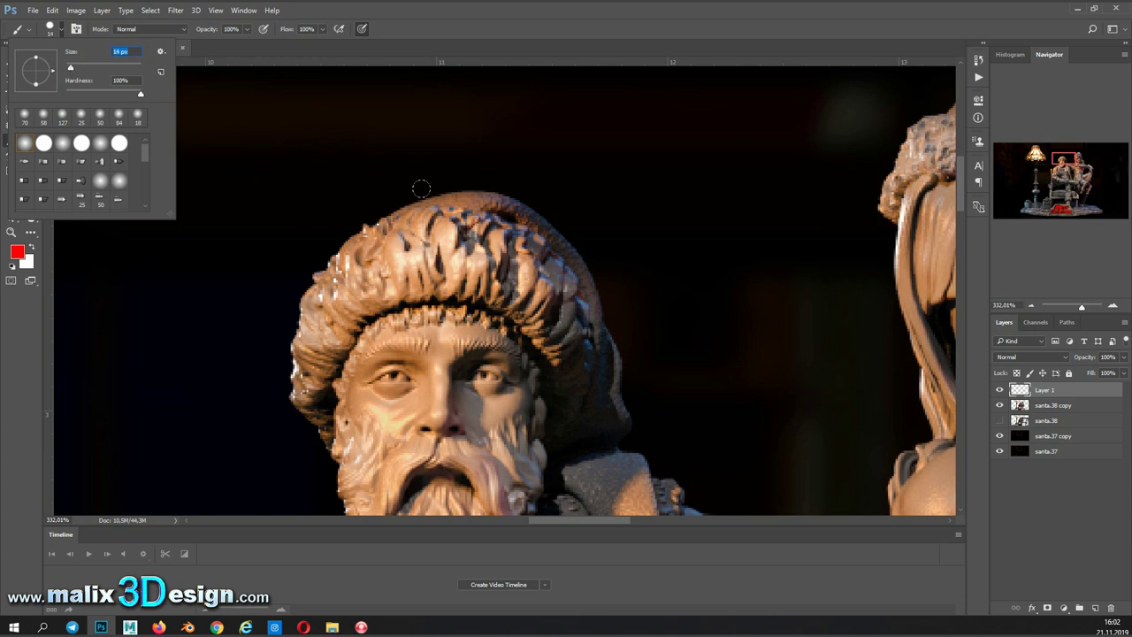
Step: Load the statue's selection and paint red over Santa's hat and shoulder
ctrl+click(1024, 408)
drag(1081, 307, 1085, 307)
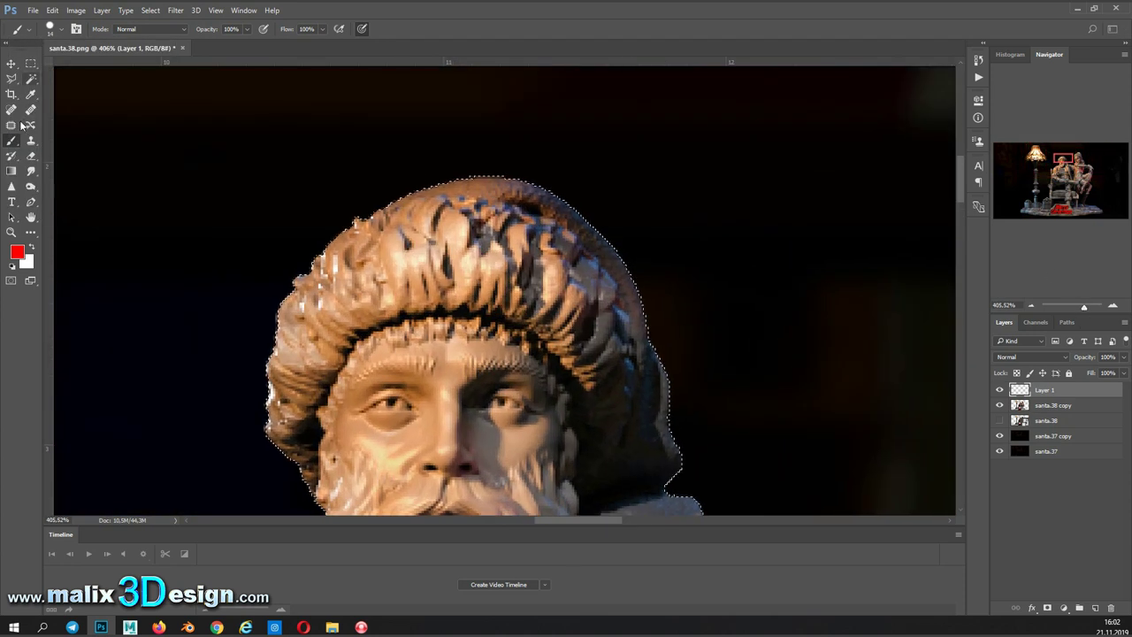
mouse_move(477, 181)
mouse_down()
mouse_move(646, 386)
mouse_move(669, 477)
mouse_move(539, 314)
mouse_up()
drag(539, 353, 574, 393)
drag(439, 420, 164, 261)
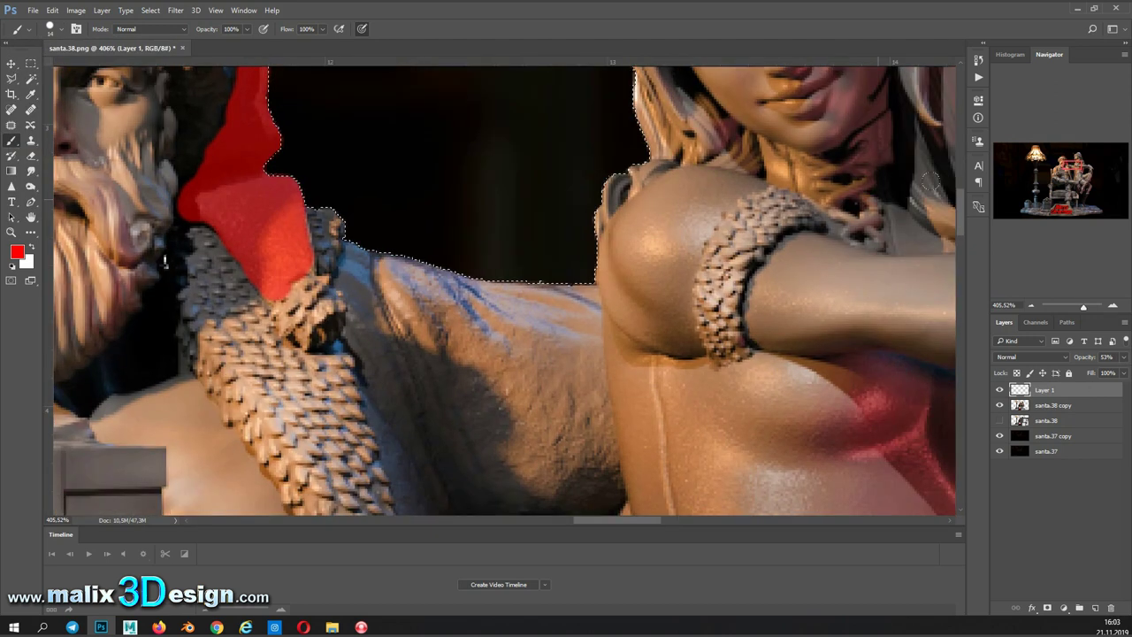
scroll(165, 261, down, 2)
mouse_move(349, 177)
mouse_down()
mouse_move(422, 473)
mouse_move(495, 292)
mouse_move(459, 354)
mouse_up()
scroll(459, 354, down, 5)
mouse_move(389, 230)
mouse_down()
mouse_move(422, 355)
mouse_move(425, 256)
mouse_up()
Step: Paint red along Santa's sleeve and arm down to the fur wristband
scroll(424, 256, down, 5)
scroll(265, 353, up, 3)
drag(310, 411, 202, 474)
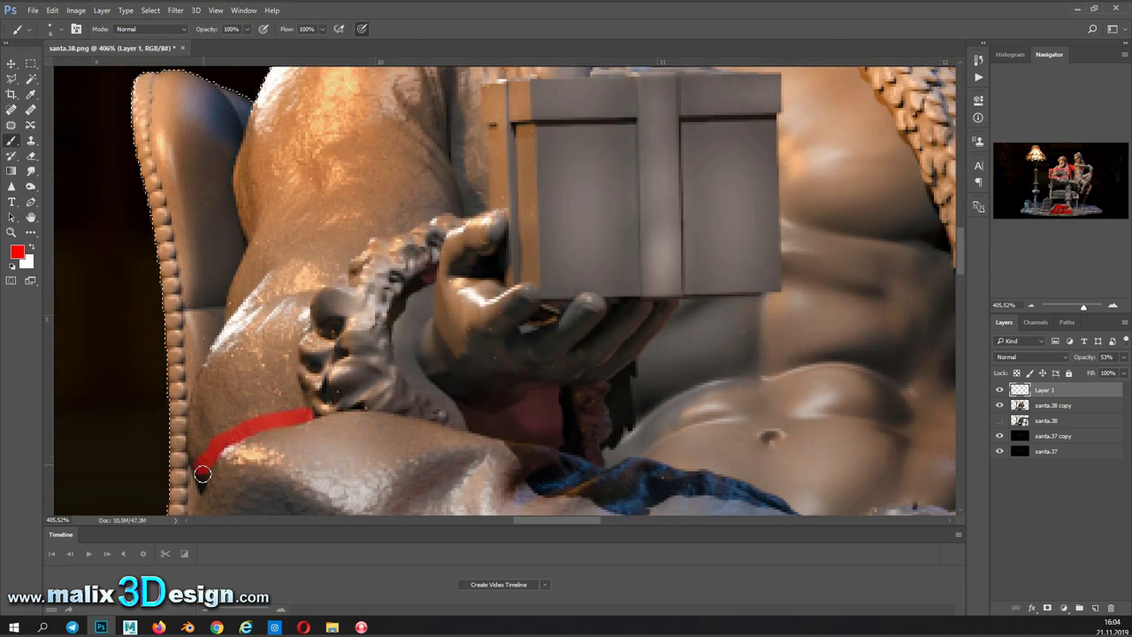
scroll(466, 179, up, 3)
drag(429, 135, 455, 307)
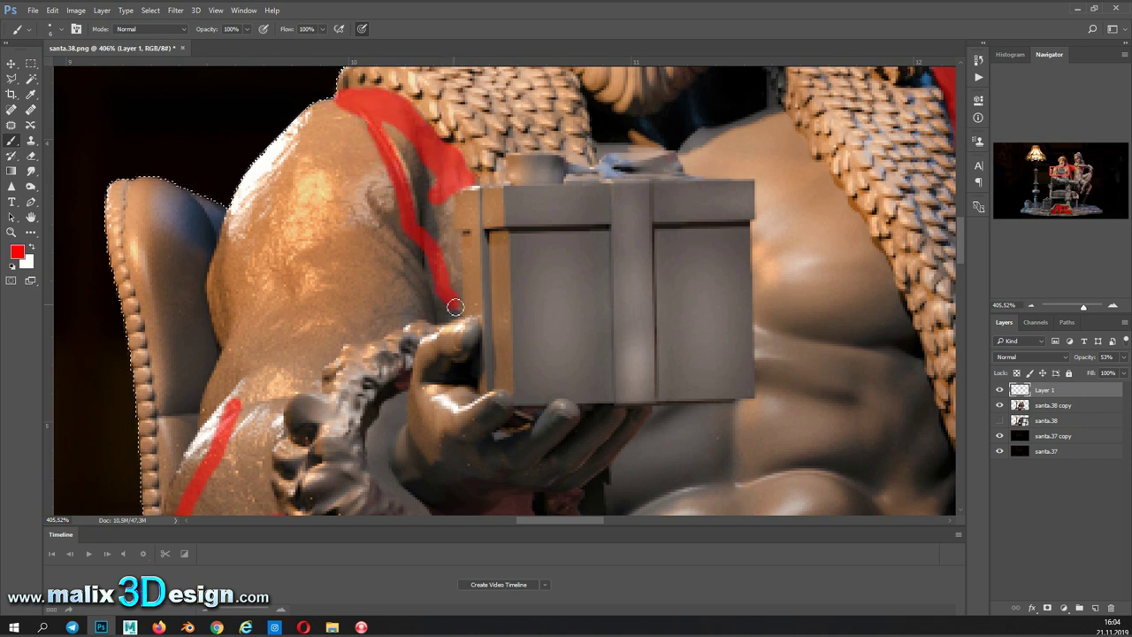
scroll(496, 315, down, 5)
drag(517, 270, 491, 316)
scroll(496, 315, right, 1)
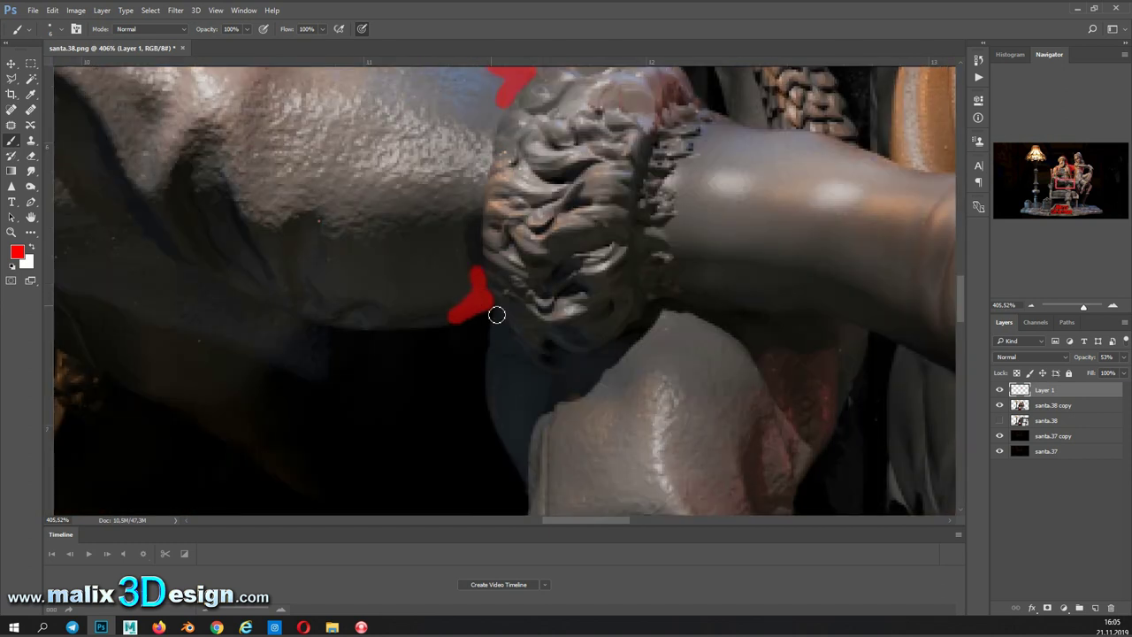
mouse_move(830, 342)
mouse_down()
mouse_move(844, 389)
mouse_move(687, 357)
mouse_up()
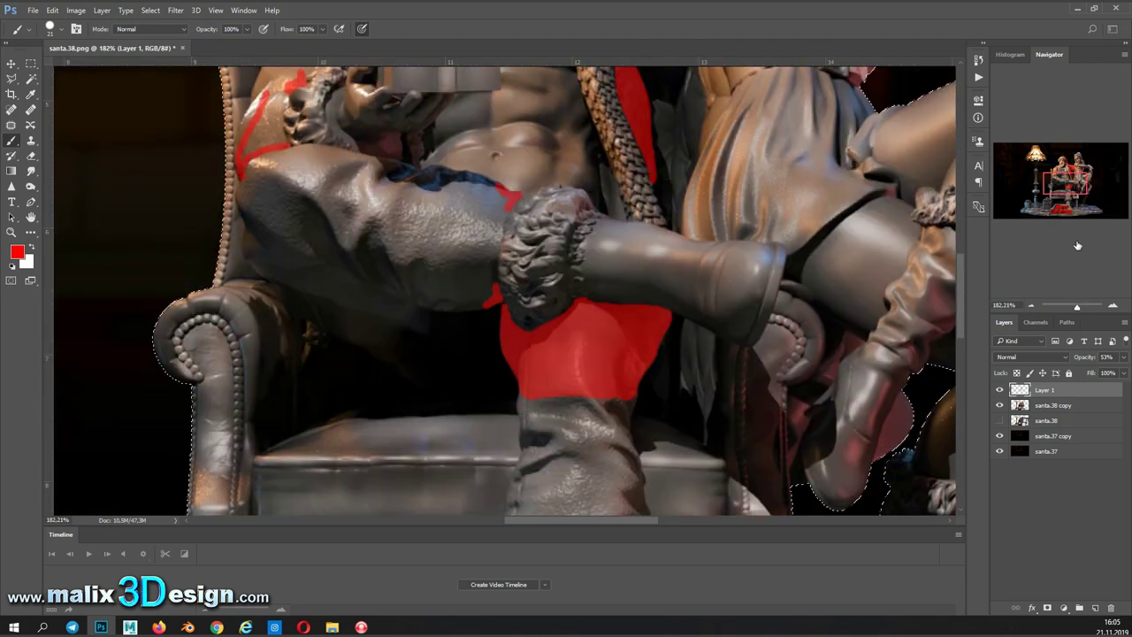
Step: Paint red over the remaining grey on Santa's shoulder and arm
scroll(340, 157, down, 5)
mouse_move(340, 158)
mouse_down()
mouse_move(362, 124)
mouse_move(416, 137)
mouse_move(370, 139)
mouse_up()
drag(324, 213, 308, 276)
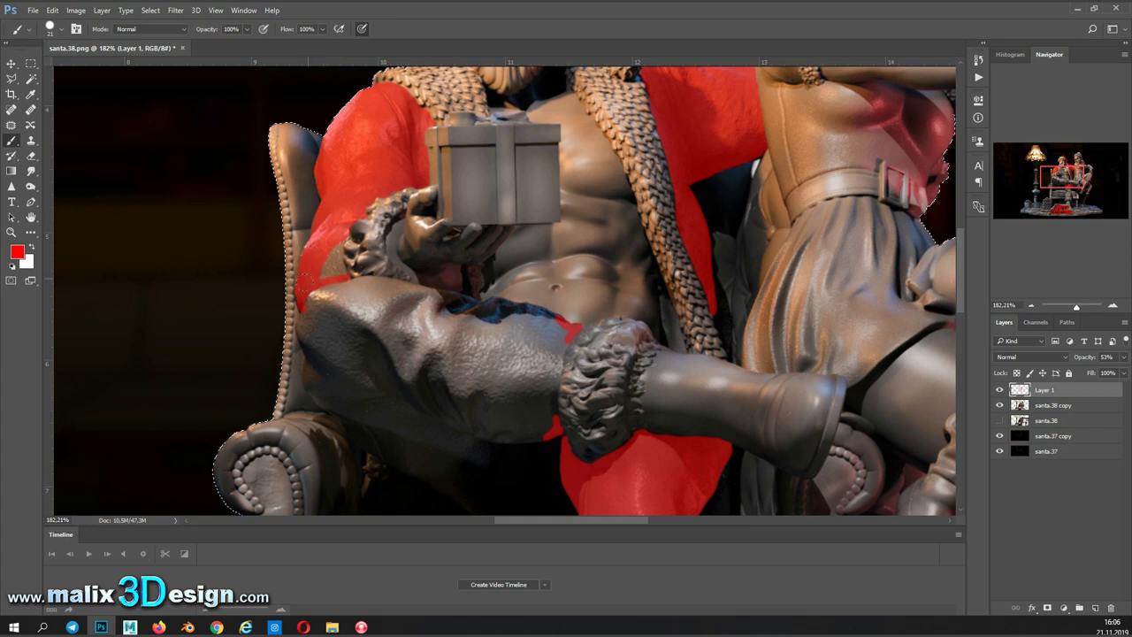
mouse_move(307, 322)
mouse_down()
mouse_move(327, 389)
mouse_move(380, 447)
mouse_move(318, 331)
mouse_move(481, 398)
mouse_move(464, 371)
mouse_move(274, 265)
mouse_move(371, 173)
mouse_move(456, 193)
mouse_move(491, 232)
mouse_move(309, 265)
mouse_move(424, 239)
mouse_move(353, 219)
mouse_up()
click(59, 28)
scroll(282, 213, up, 2)
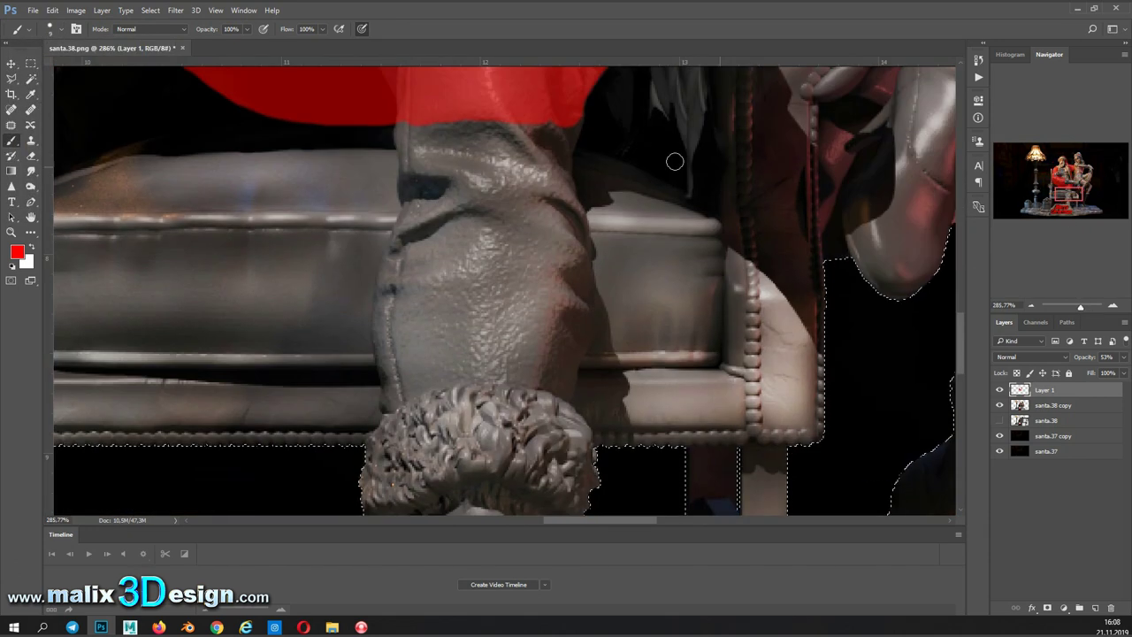
Step: Paint Santa's trouser leg red, filling the last grey gaps
drag(382, 382, 414, 398)
drag(566, 358, 535, 382)
click(59, 29)
mouse_move(464, 182)
mouse_down()
mouse_move(398, 327)
mouse_move(513, 354)
mouse_move(557, 205)
mouse_move(539, 132)
mouse_move(460, 301)
mouse_up()
mouse_move(1080, 306)
mouse_down()
mouse_move(1069, 306)
mouse_move(1081, 306)
mouse_up()
click(59, 28)
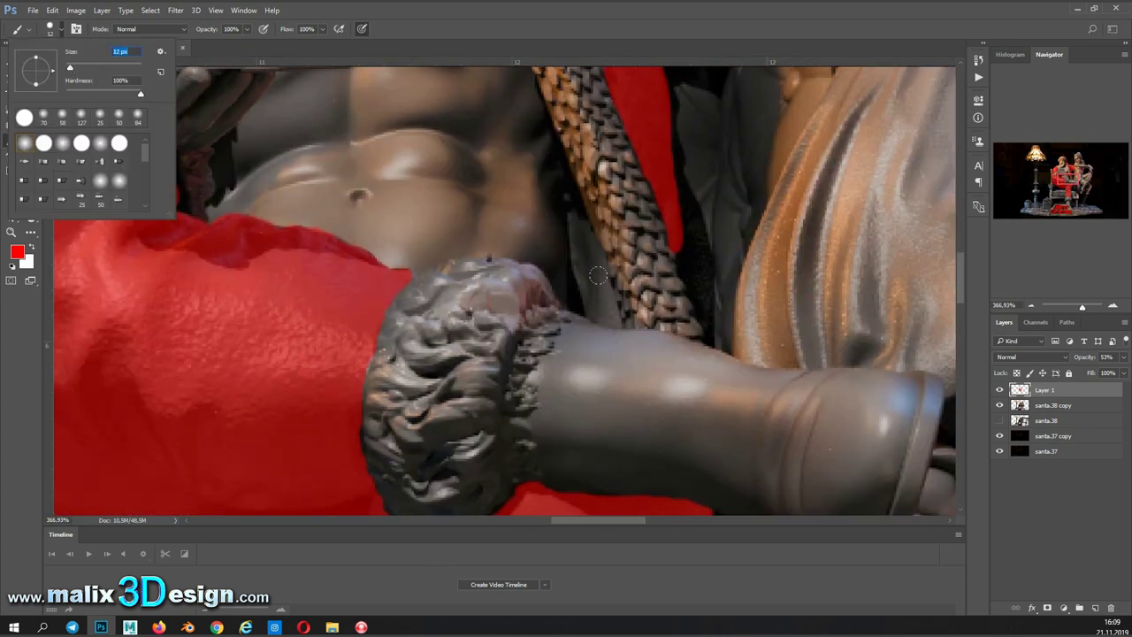
click(574, 204)
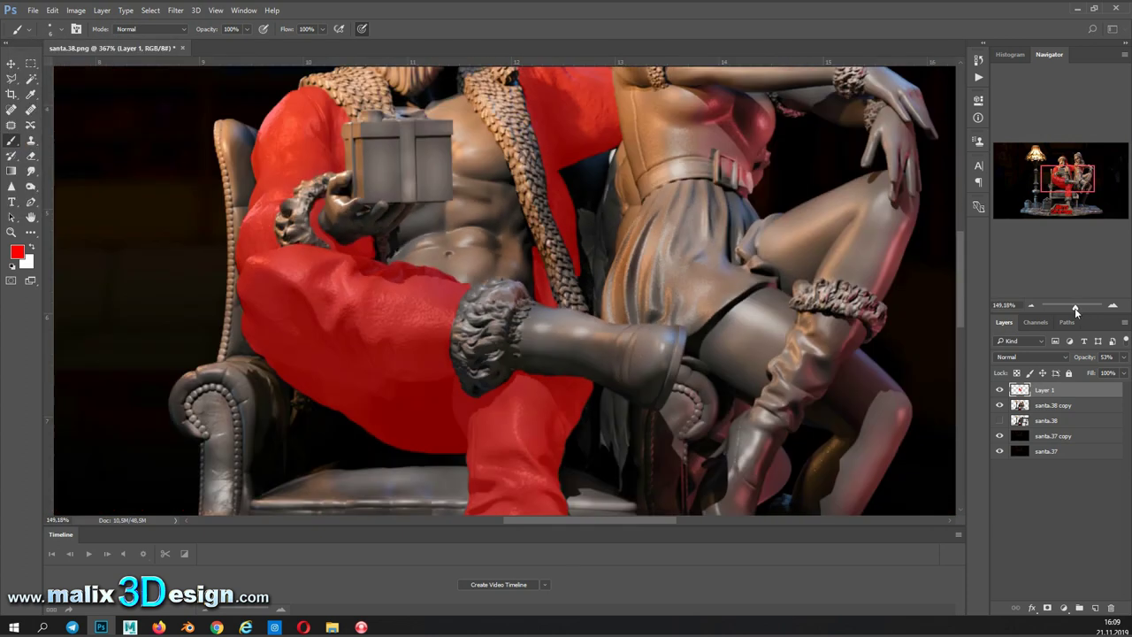
drag(1081, 306, 1061, 306)
Step: Set Layer 1 to Overlay and apply Hue/Saturation with Saturation +39, Lightness -34
key(m)
click(1030, 356)
click(1017, 519)
click(76, 10)
key(ctrl+u)
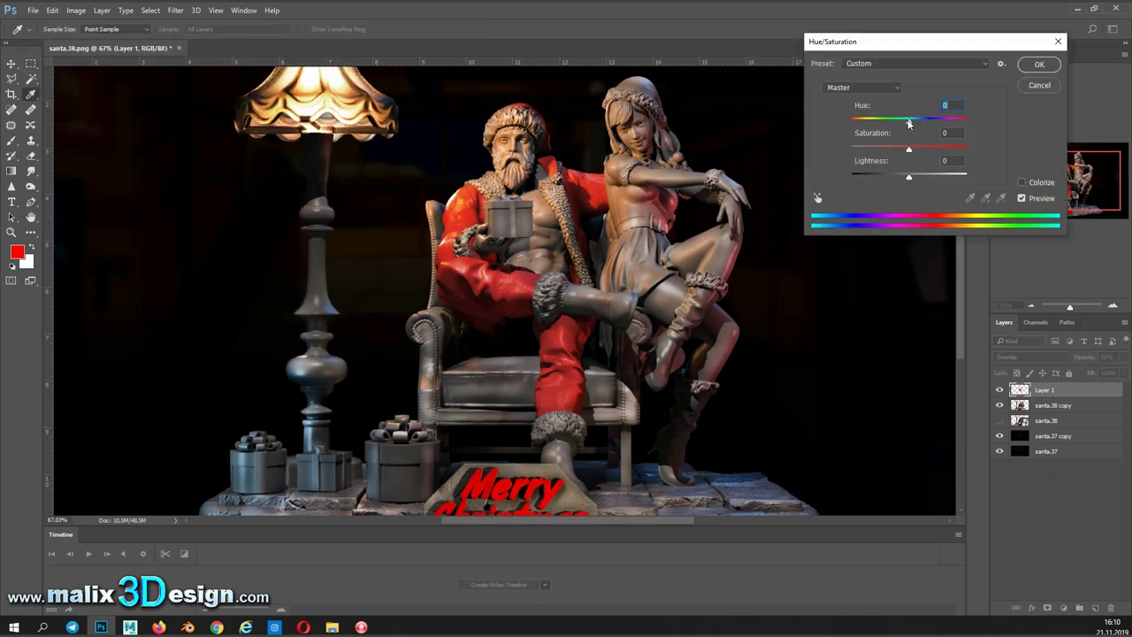
drag(908, 176, 889, 176)
drag(924, 148, 931, 148)
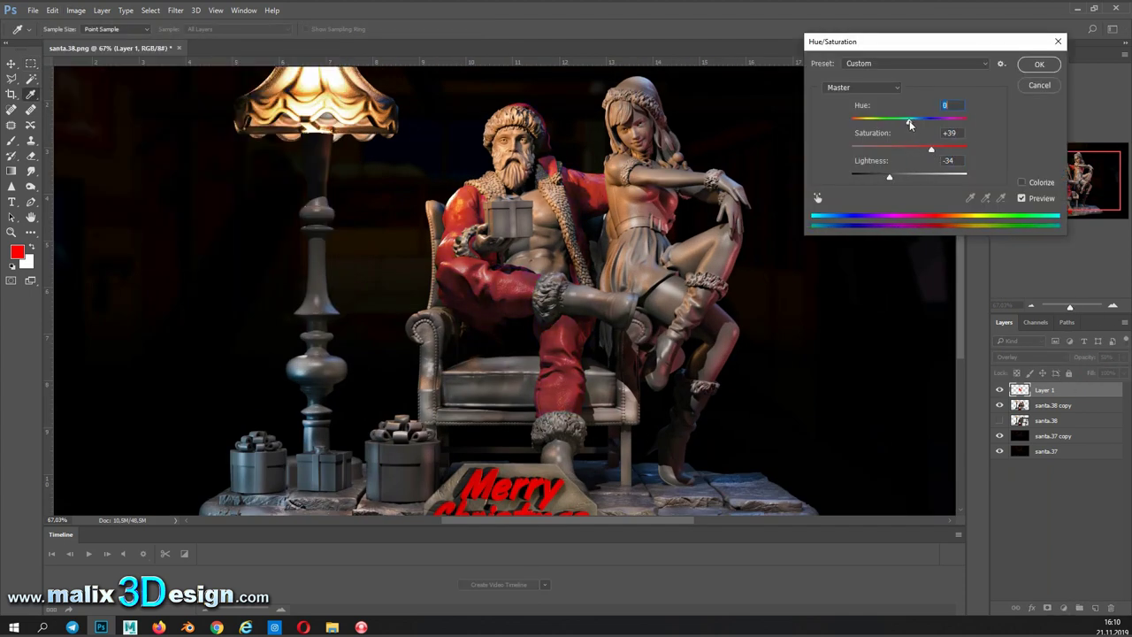
key(Return)
Step: Set Layer 1 opacity to 78% and add a new Layer 2
click(1123, 356)
drag(1105, 371, 1112, 372)
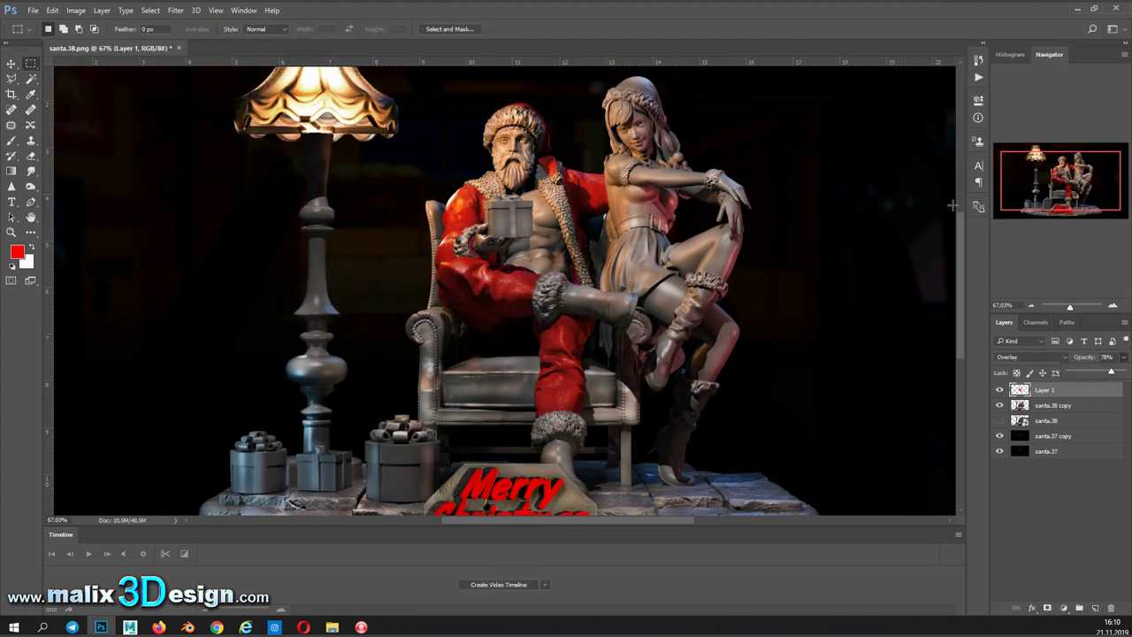
key(ctrl+shift+n)
Step: Paint over the girl's hat and shift its hue to green with Hue/Saturation
key(Return)
scroll(619, 142, up, 5)
key(b)
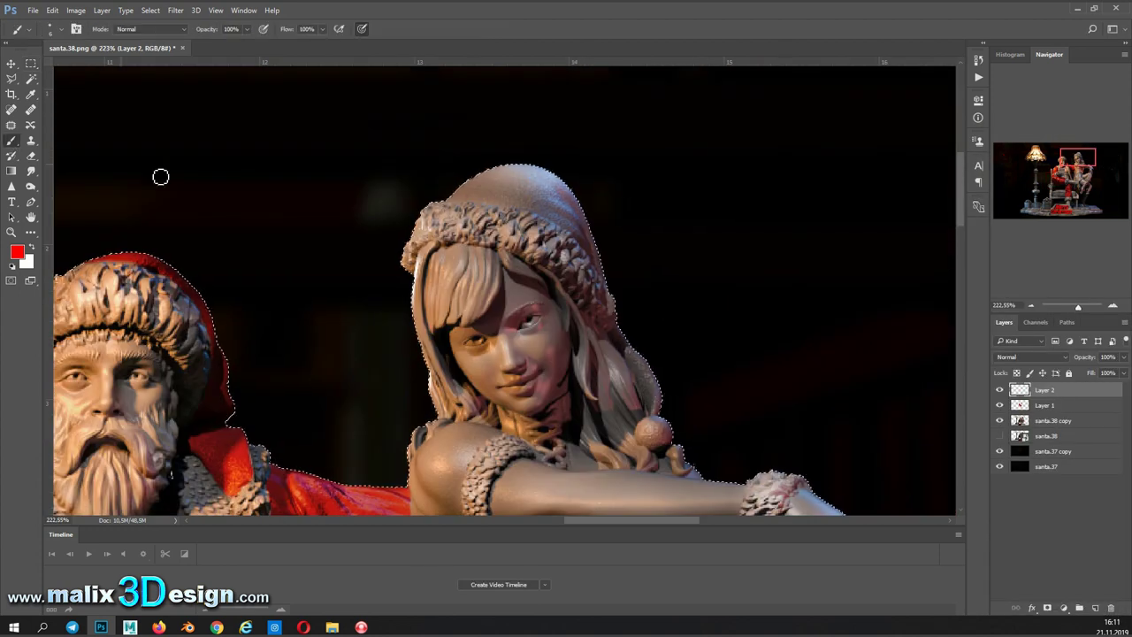
drag(455, 193, 517, 168)
drag(596, 255, 655, 395)
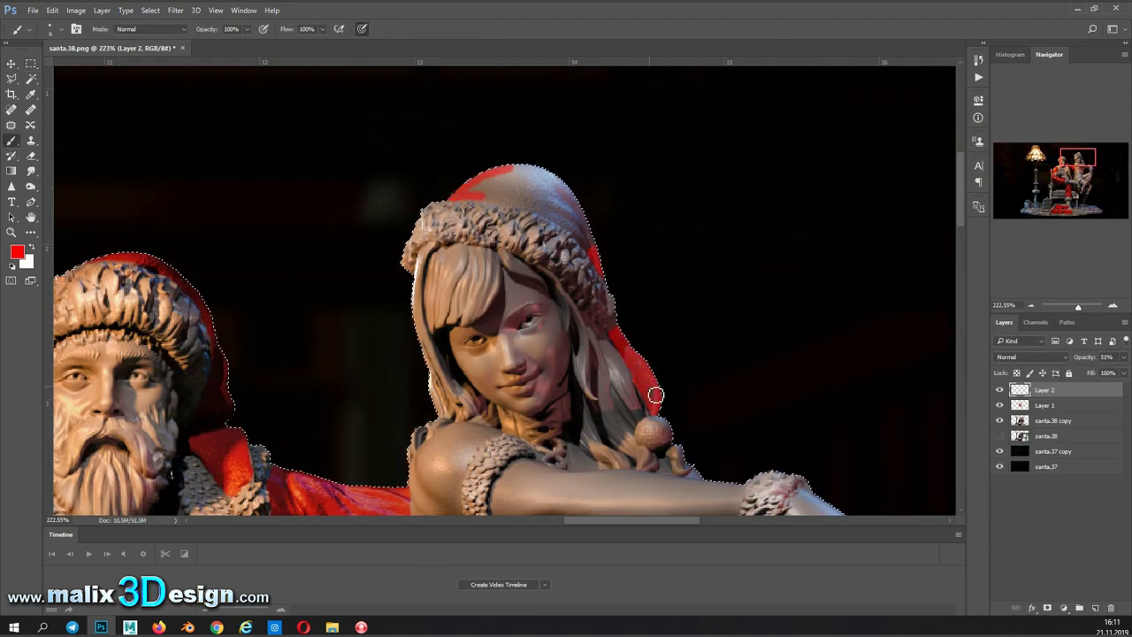
key(ctrl+u)
drag(910, 118, 952, 119)
key(Return)
click(60, 28)
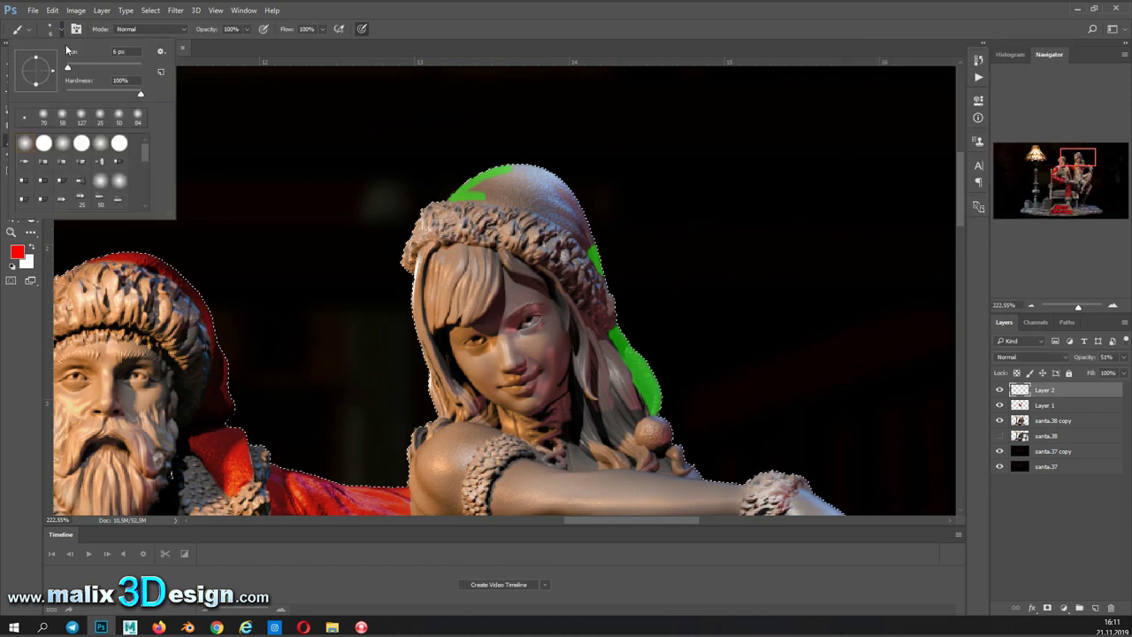
Step: Pick green and finish painting the rest of the girl's hat
mouse_move(548, 181)
mouse_down()
mouse_move(473, 177)
mouse_move(445, 159)
mouse_up()
alt+click(462, 191)
drag(531, 205, 608, 257)
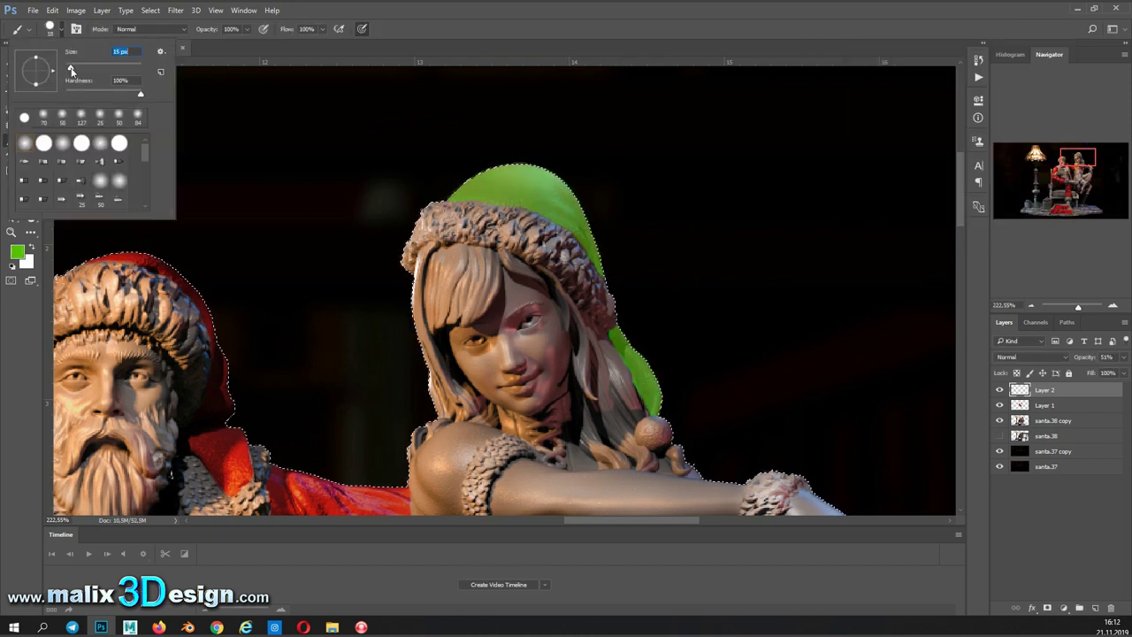
mouse_move(800, 511)
mouse_down()
mouse_move(697, 210)
mouse_move(708, 341)
mouse_move(729, 367)
mouse_move(752, 256)
mouse_move(756, 287)
mouse_up()
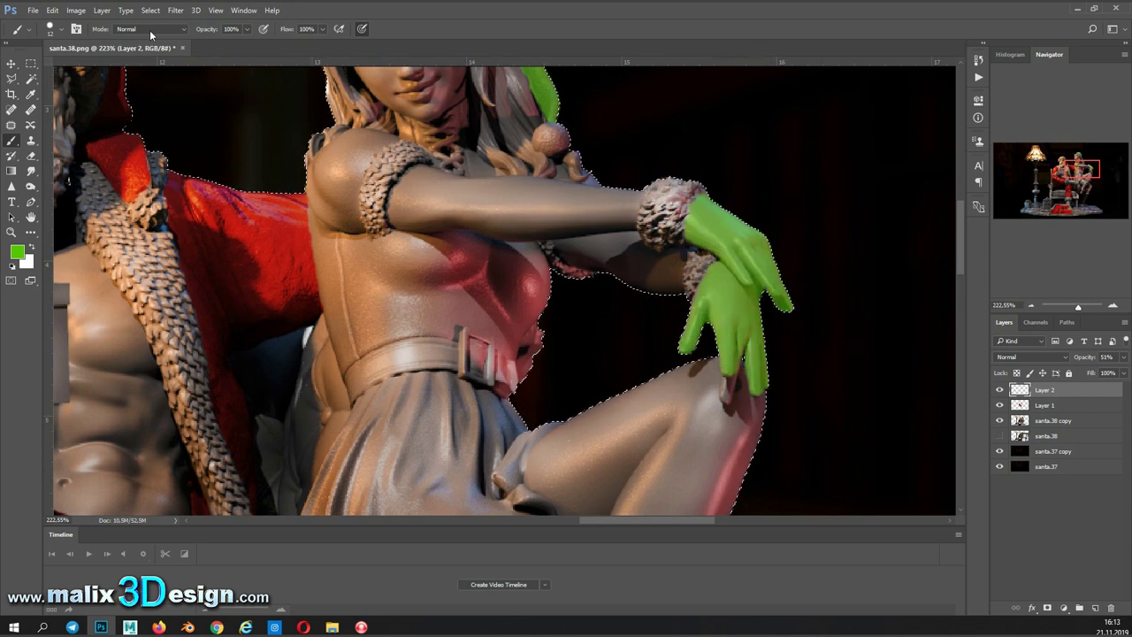
drag(1083, 173, 1079, 168)
Step: Paint the girl's shoulder, chest and torso green
mouse_move(491, 237)
mouse_down()
mouse_move(427, 269)
mouse_move(469, 345)
mouse_move(575, 354)
mouse_move(619, 381)
mouse_move(637, 424)
mouse_up()
drag(1073, 172, 1077, 177)
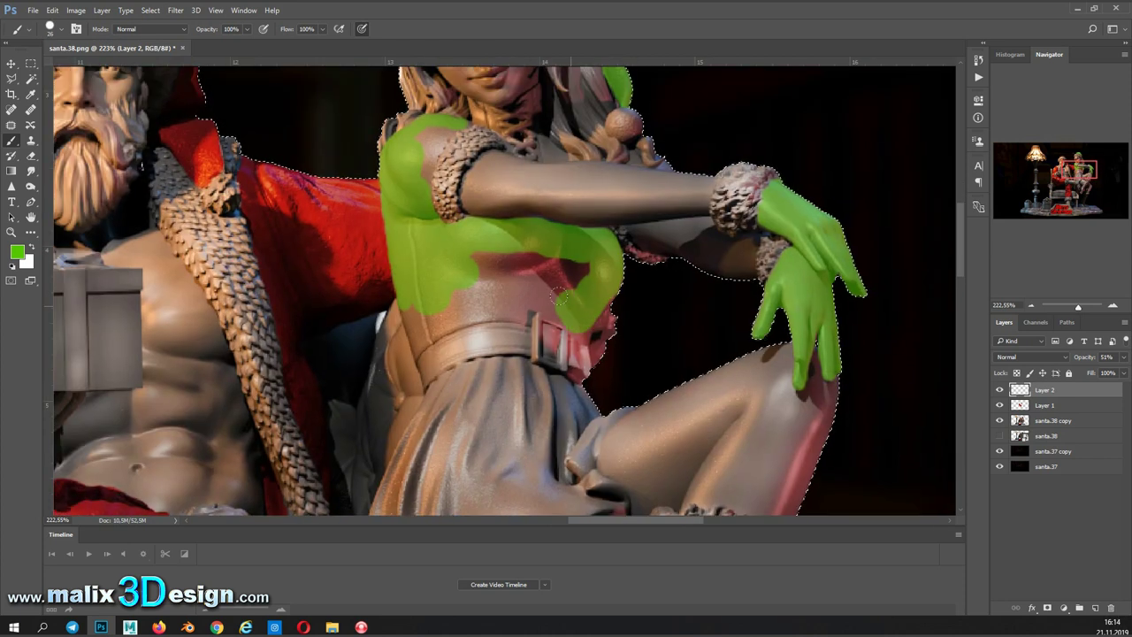
mouse_move(584, 300)
mouse_down()
mouse_move(415, 322)
mouse_move(441, 307)
mouse_up()
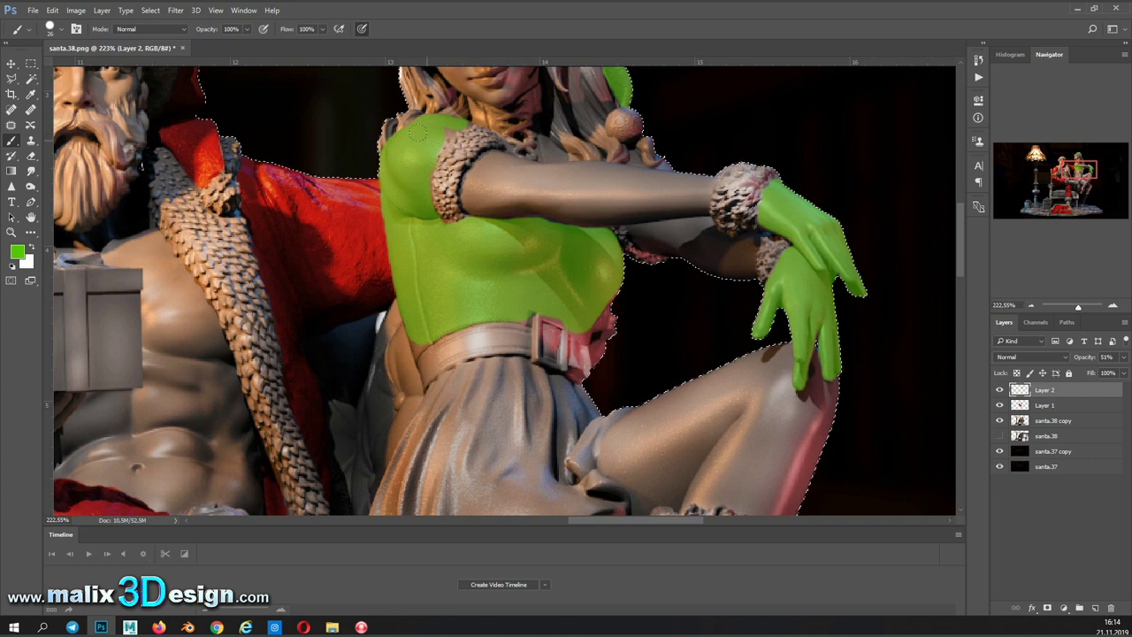
key(bracketleft)
key(bracketleft)
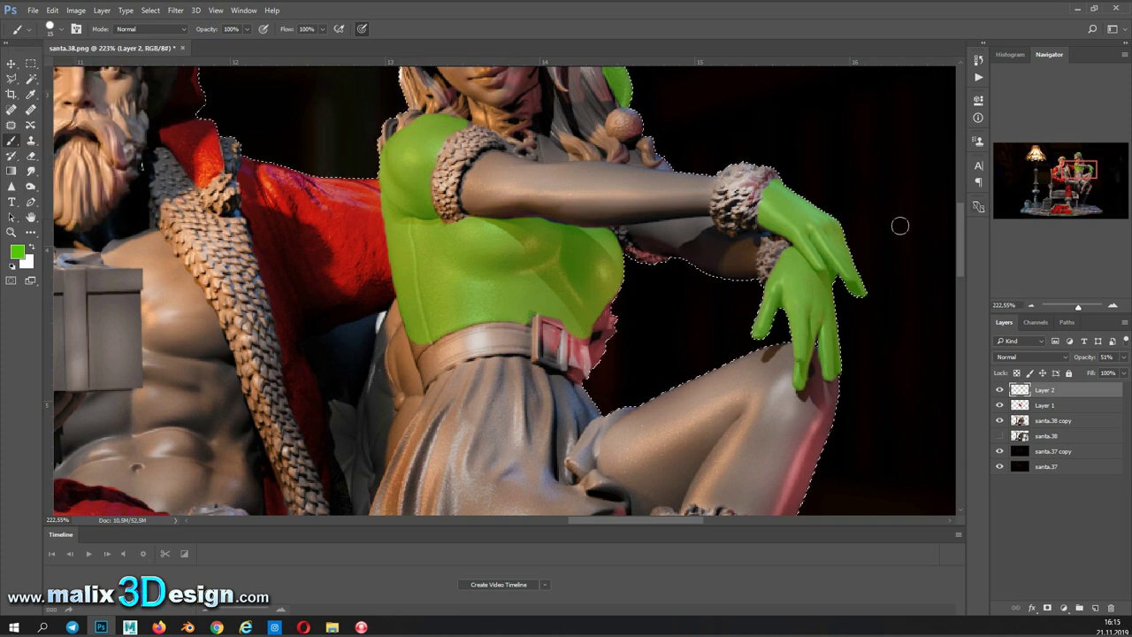
Step: Paint the girl's skirt green, including the part behind her leg
drag(420, 356, 405, 219)
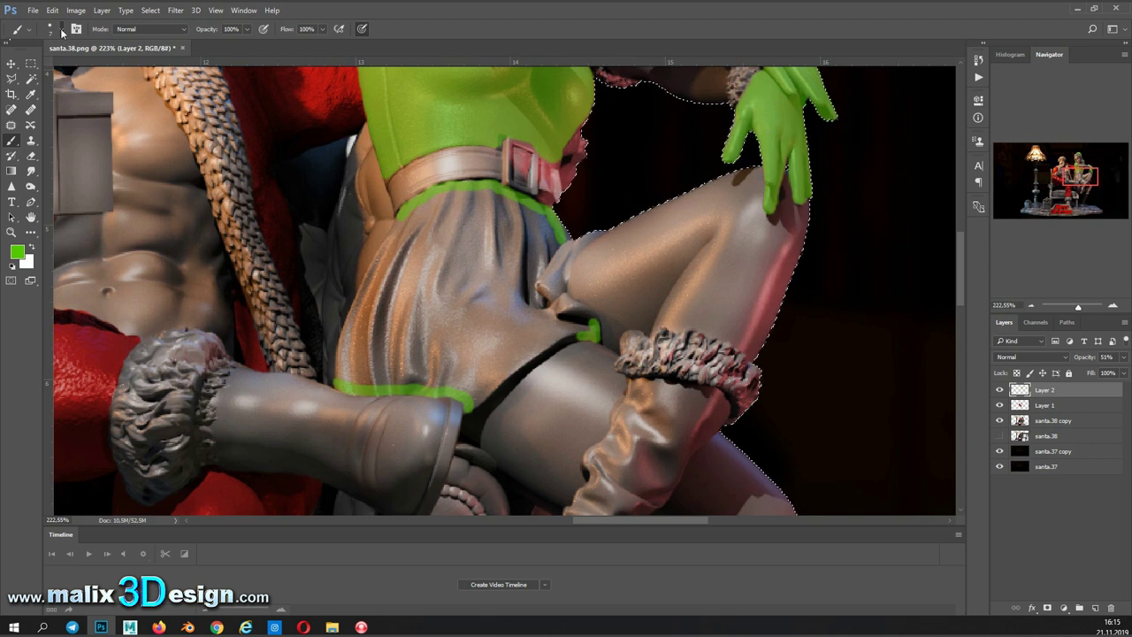
mouse_move(351, 331)
mouse_down()
mouse_move(416, 309)
mouse_move(531, 221)
mouse_move(448, 239)
mouse_up()
key(ctrl+d)
drag(470, 360, 492, 239)
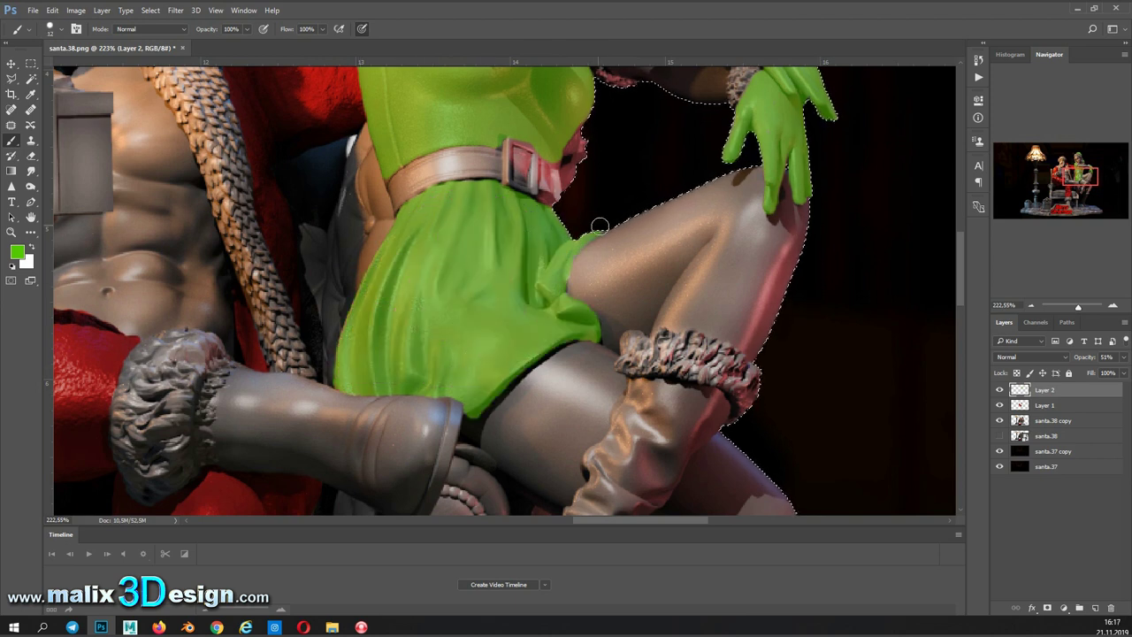
scroll(600, 225, down, 5)
mouse_move(531, 163)
mouse_down()
mouse_move(500, 181)
mouse_move(459, 285)
mouse_move(587, 265)
mouse_up()
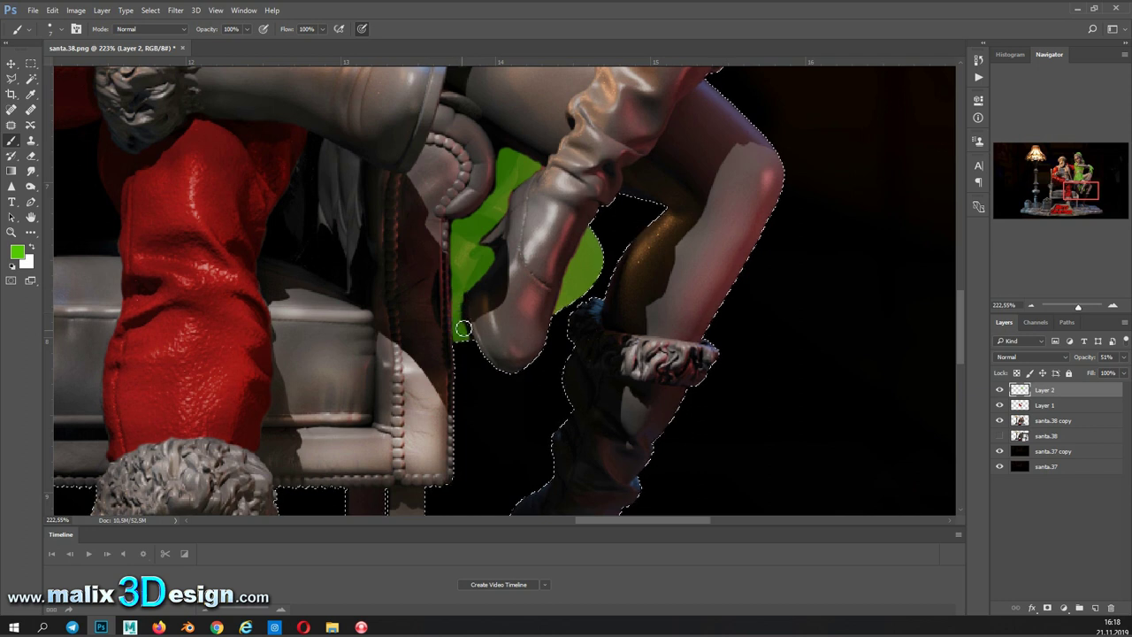
Step: Check the green paint across the figure and blend Layer 2 as Overlay
scroll(531, 283, up, 2)
scroll(601, 265, up, 4)
scroll(602, 266, up, 1)
drag(524, 368, 573, 341)
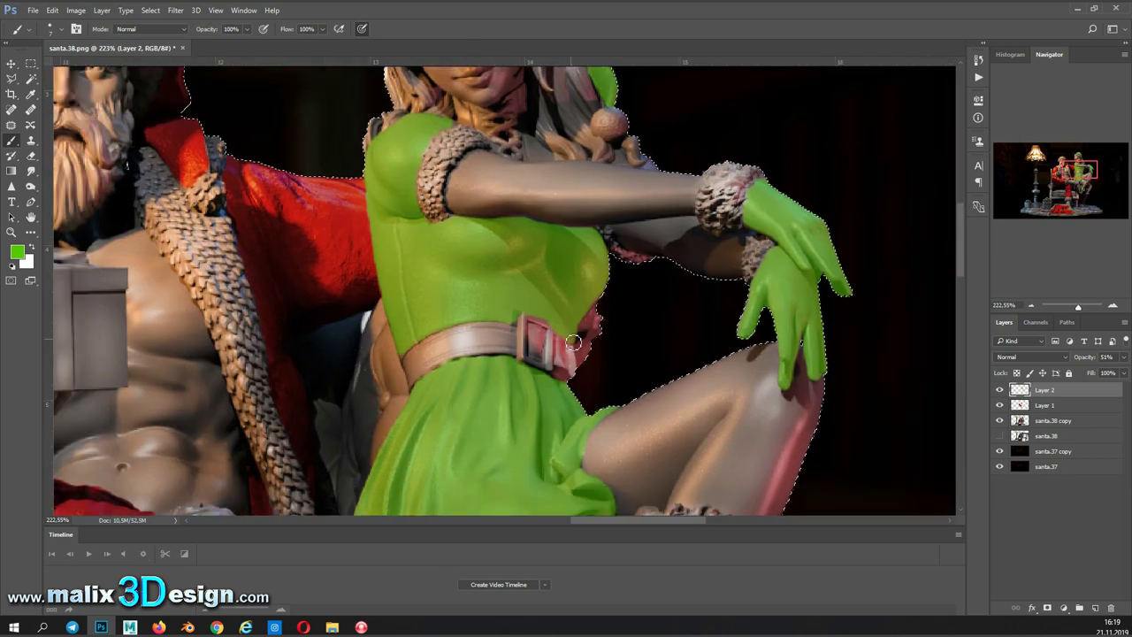
drag(555, 382, 599, 567)
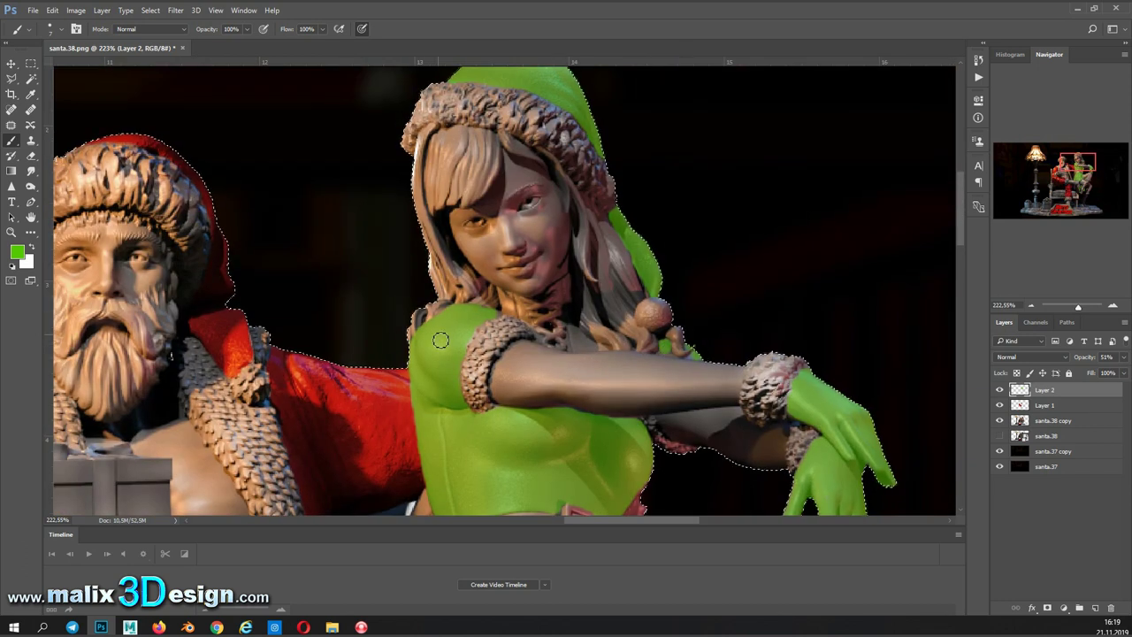
mouse_move(1072, 165)
mouse_down()
mouse_move(1072, 188)
mouse_move(1074, 162)
mouse_up()
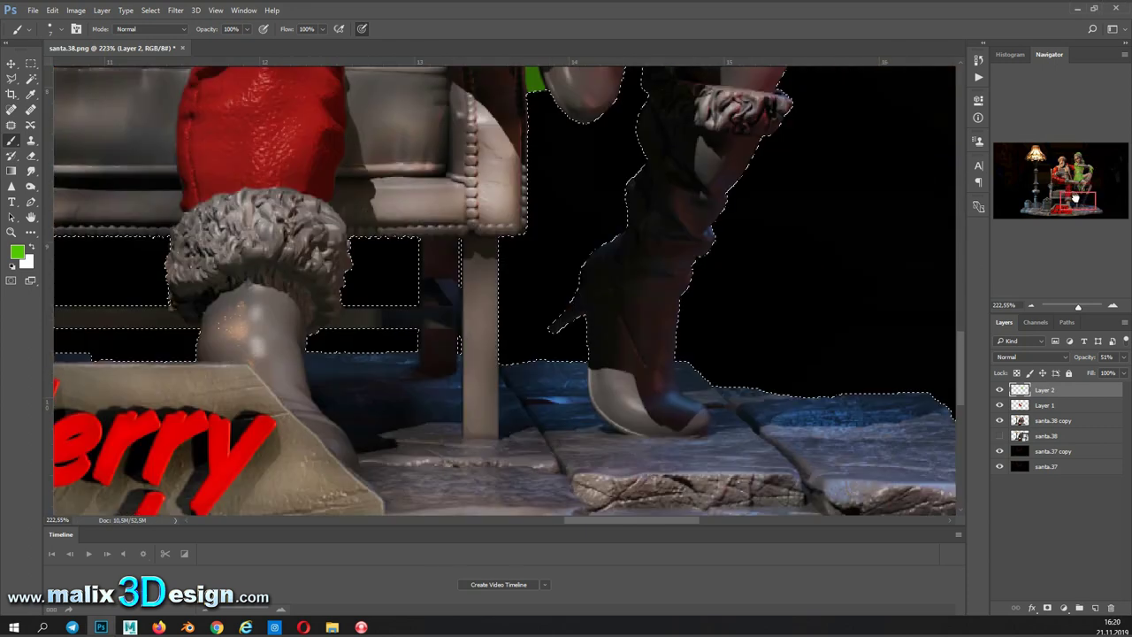
scroll(838, 233, down, 3)
key(m)
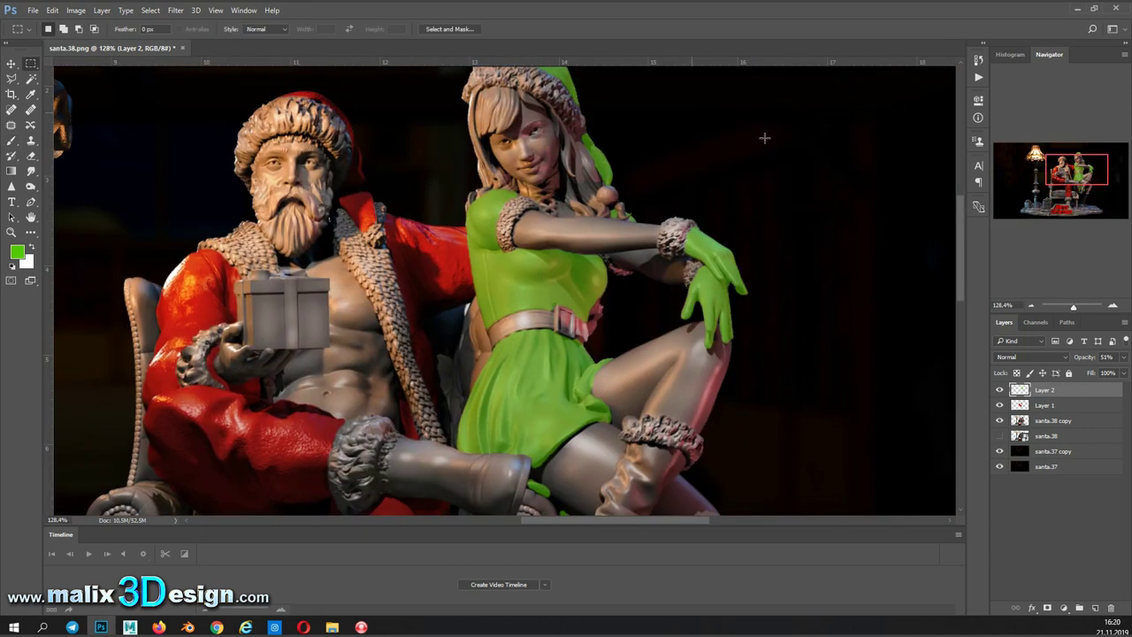
key(shift+alt+o)
scroll(717, 157, down, 1)
Step: Brighten the green dress colour with a Hue/Saturation tweak
key(ctrl+u)
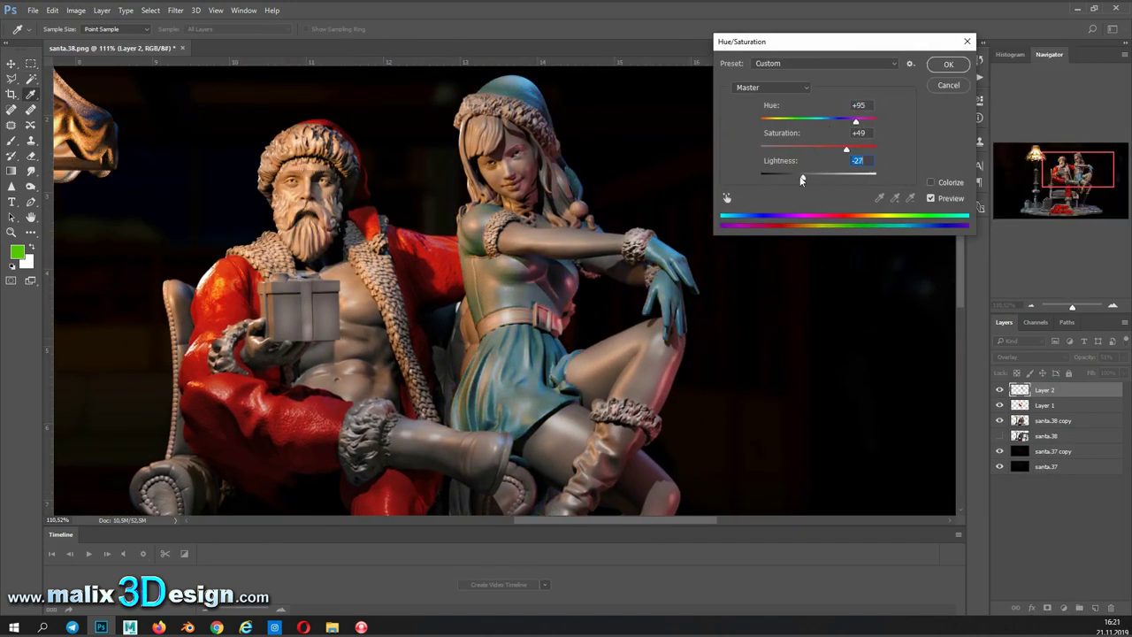
drag(802, 180, 819, 174)
click(948, 65)
scroll(888, 195, down, 3)
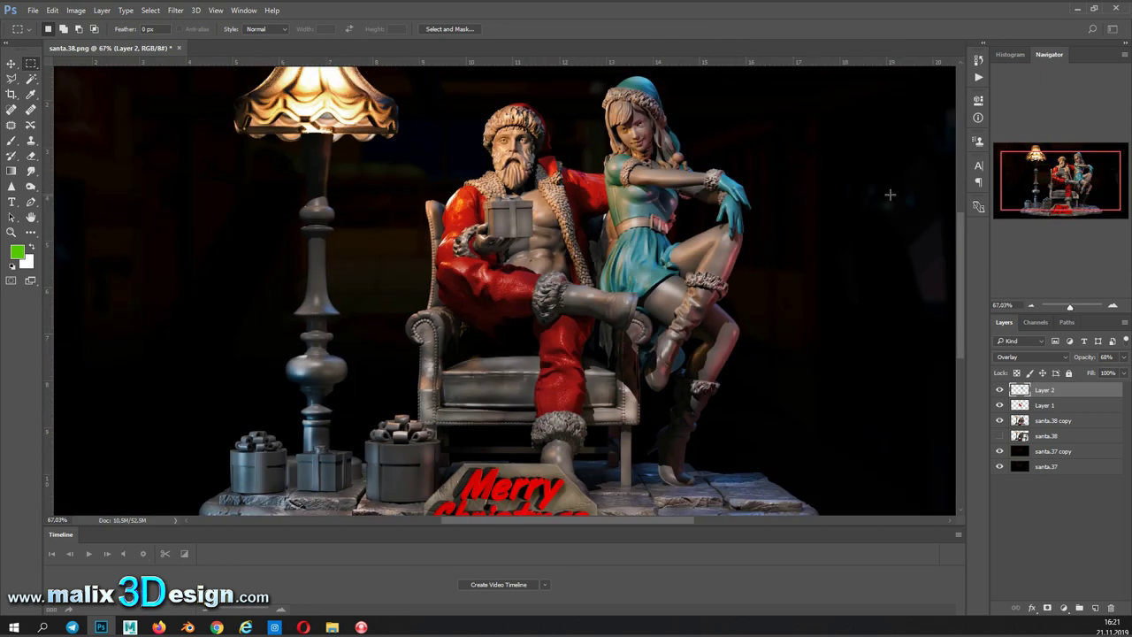
Step: Paint green over the elf girl's neck on Layer 3
drag(1071, 311, 1079, 307)
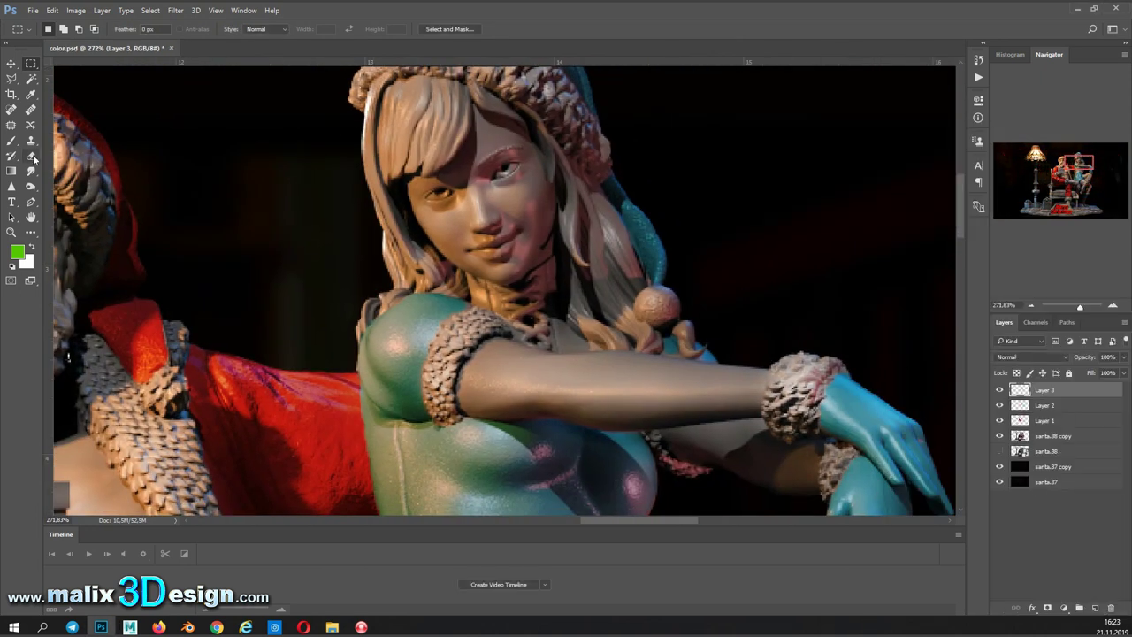
key(b)
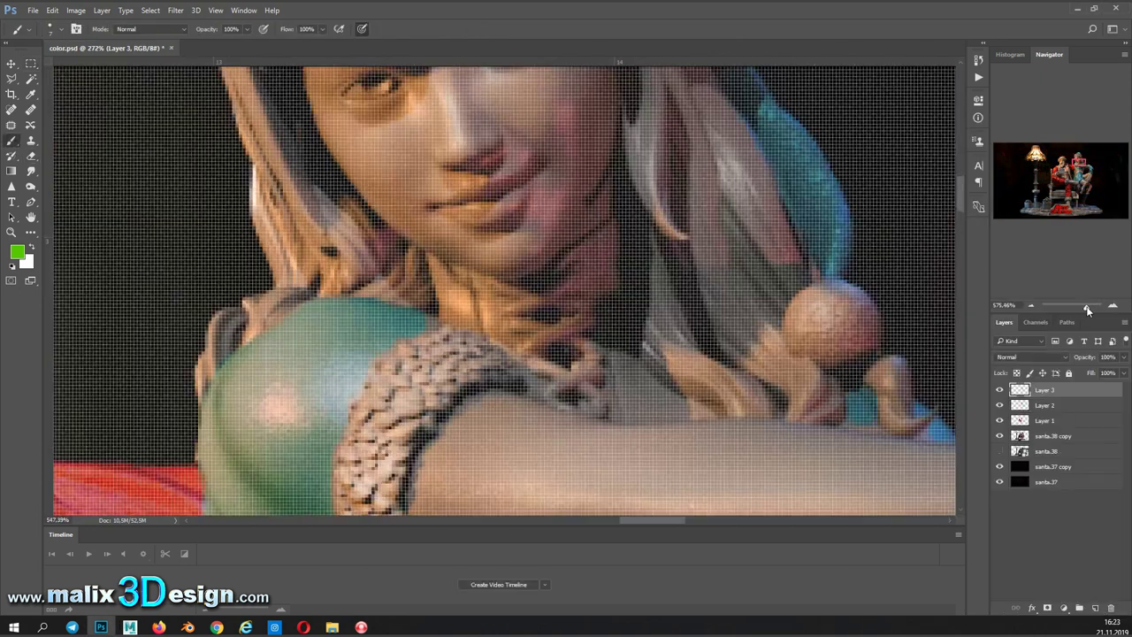
scroll(504, 290, up, 2)
drag(579, 251, 550, 275)
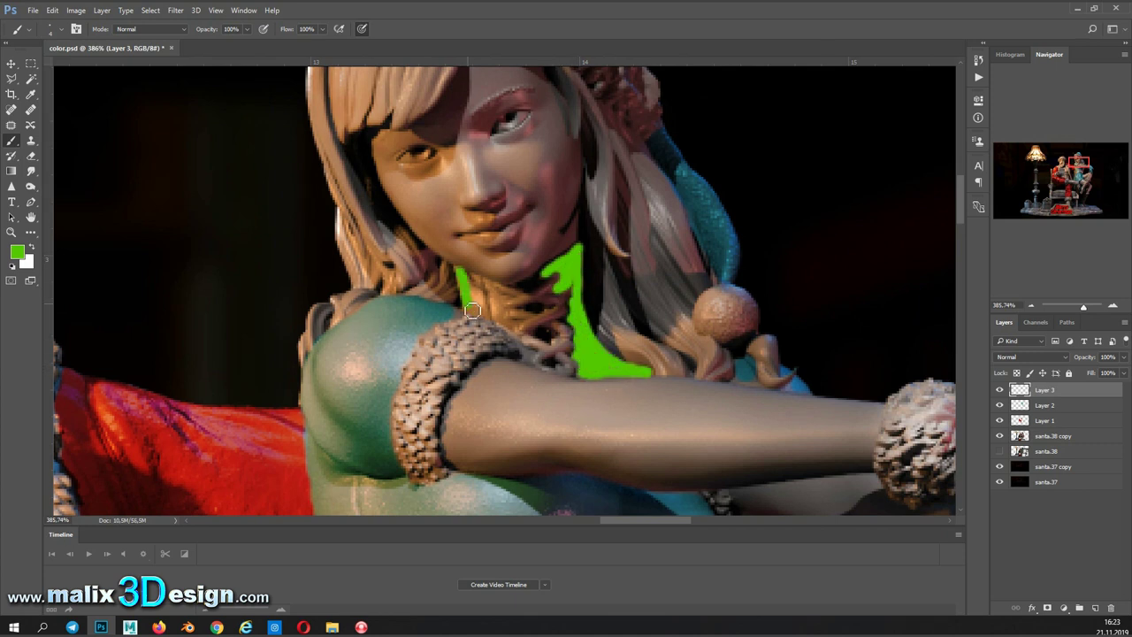
drag(1083, 307, 1069, 309)
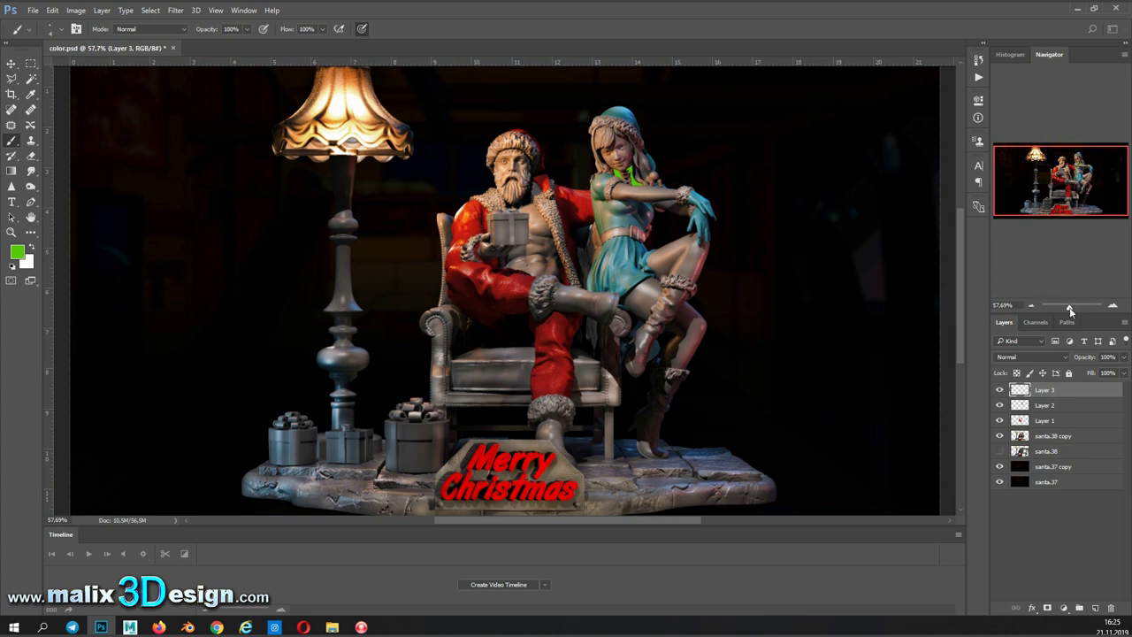
drag(1070, 309, 1081, 306)
drag(1082, 155, 1084, 163)
Step: Set the neck layer to Soft Light at lower opacity and shift its hue
drag(1123, 356, 1101, 372)
click(1030, 356)
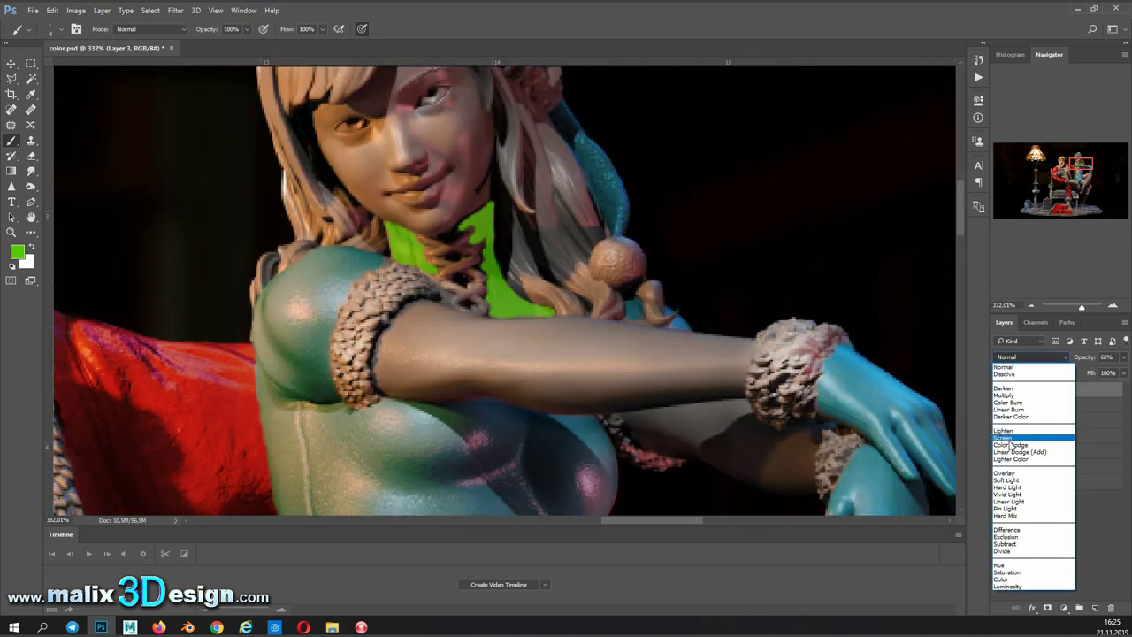
click(1030, 471)
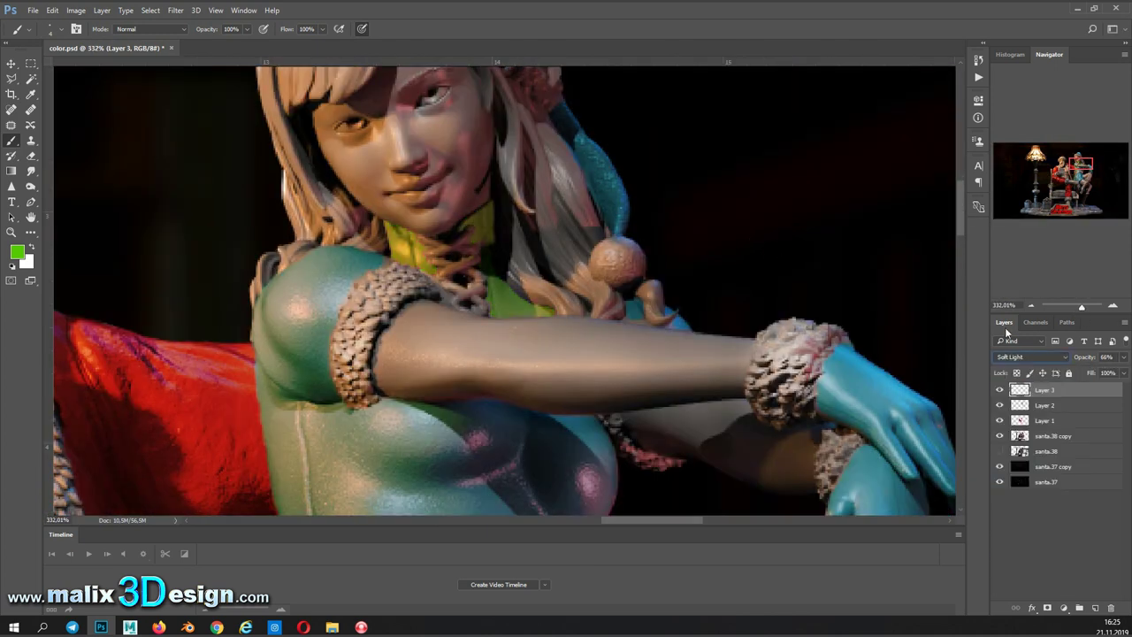
key(ctrl+u)
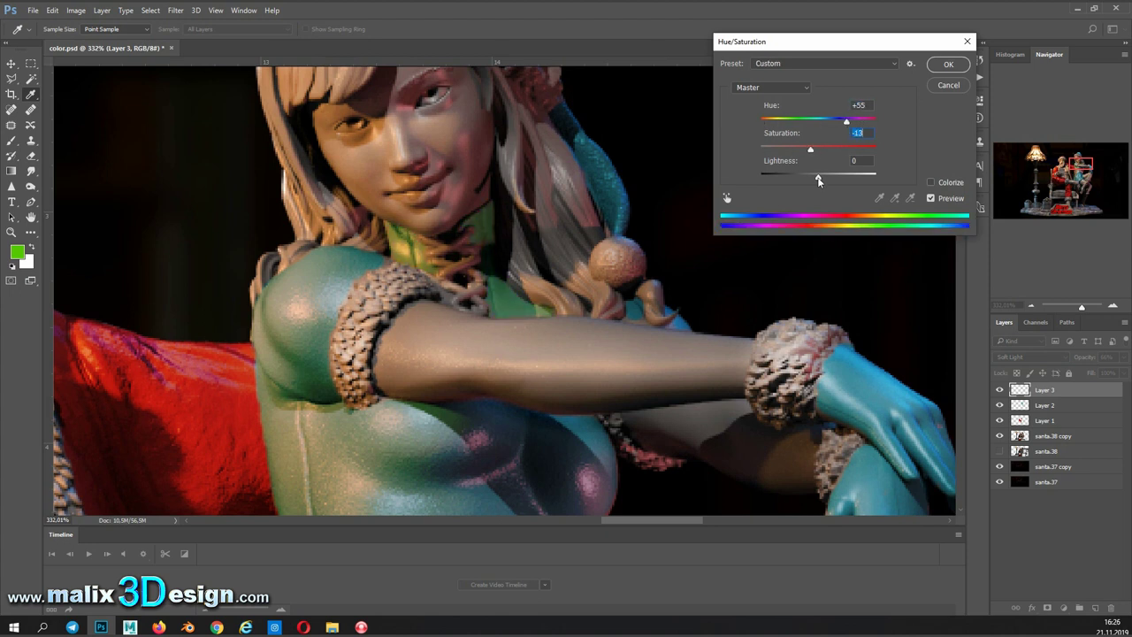
drag(822, 122, 841, 122)
key(Return)
key(b)
drag(1080, 307, 1074, 307)
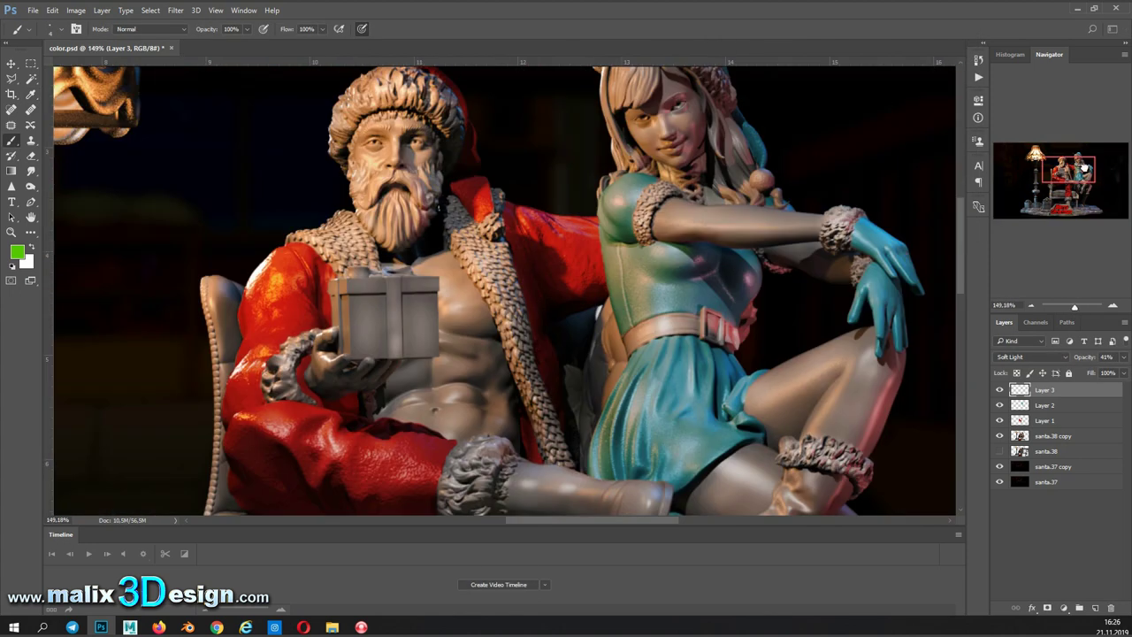
drag(1084, 172, 1085, 187)
Step: Add a new layer and paint Santa's boots green below the fur cuffs
click(1094, 607)
click(50, 28)
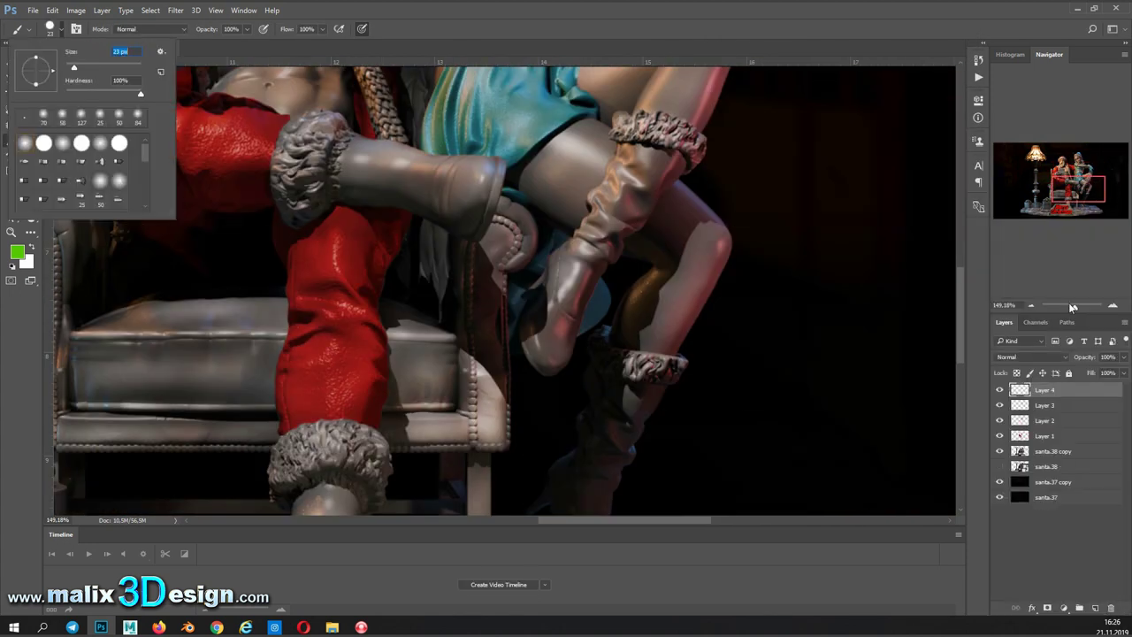
scroll(426, 120, up, 5)
mouse_move(209, 252)
mouse_down()
mouse_move(196, 340)
mouse_move(374, 366)
mouse_move(480, 434)
mouse_move(519, 270)
mouse_up()
mouse_move(211, 222)
mouse_down()
mouse_move(243, 309)
mouse_move(442, 345)
mouse_move(336, 301)
mouse_up()
drag(389, 184, 367, 190)
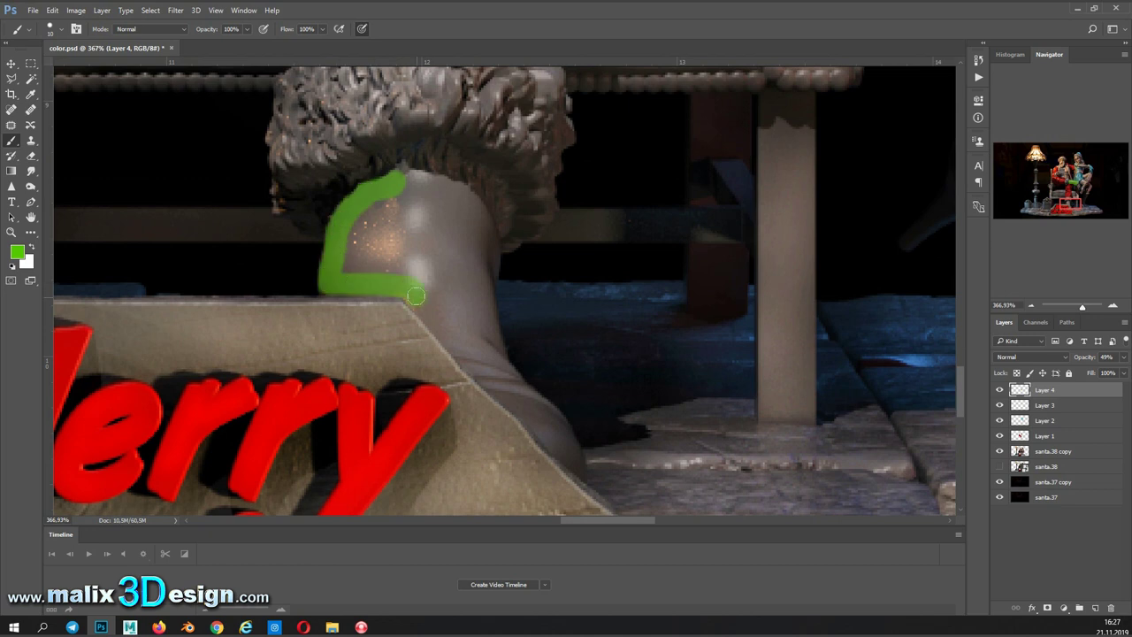
mouse_move(415, 296)
mouse_down()
mouse_move(482, 203)
mouse_move(459, 230)
mouse_up()
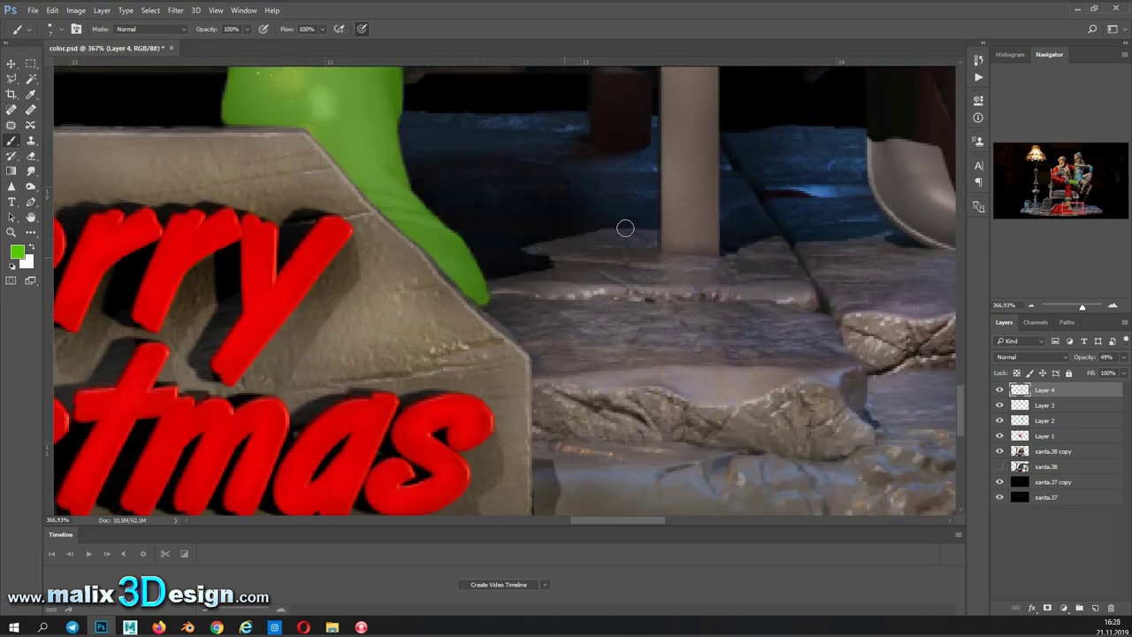
Step: Outline and fill the girl's first boot with green paint
click(528, 138)
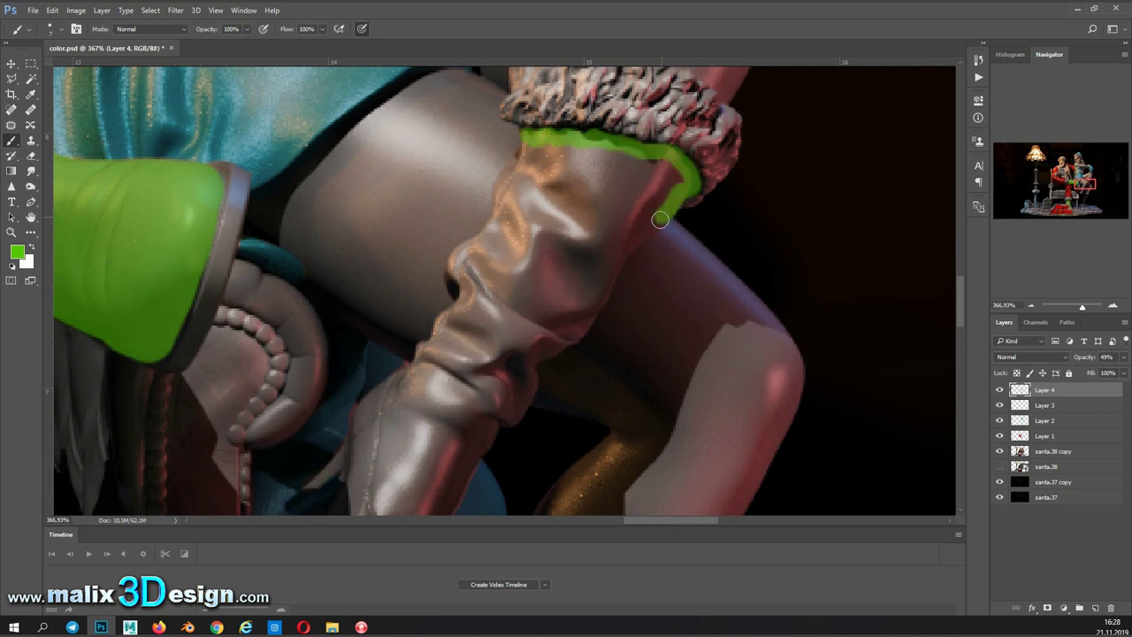
drag(659, 219, 499, 219)
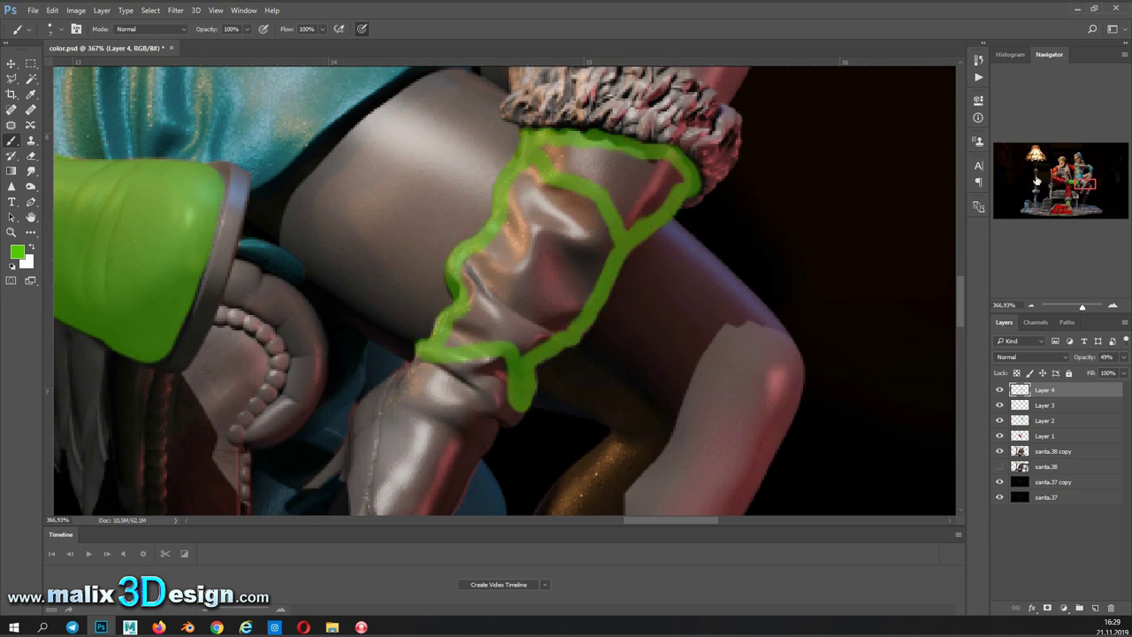
drag(421, 387, 493, 140)
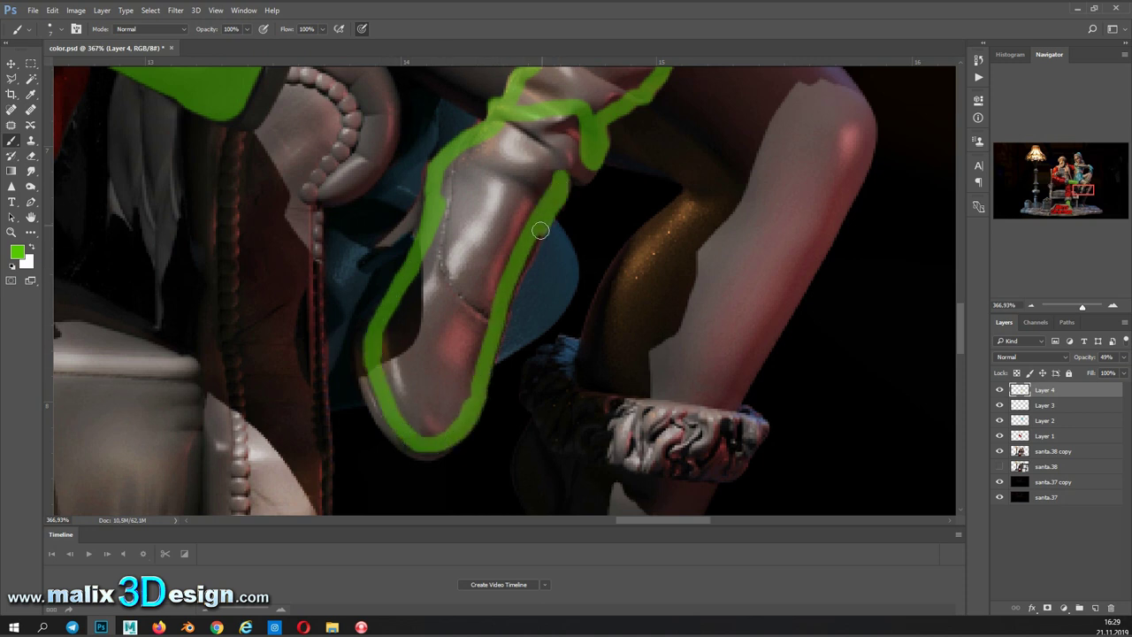
click(58, 28)
drag(424, 389, 566, 132)
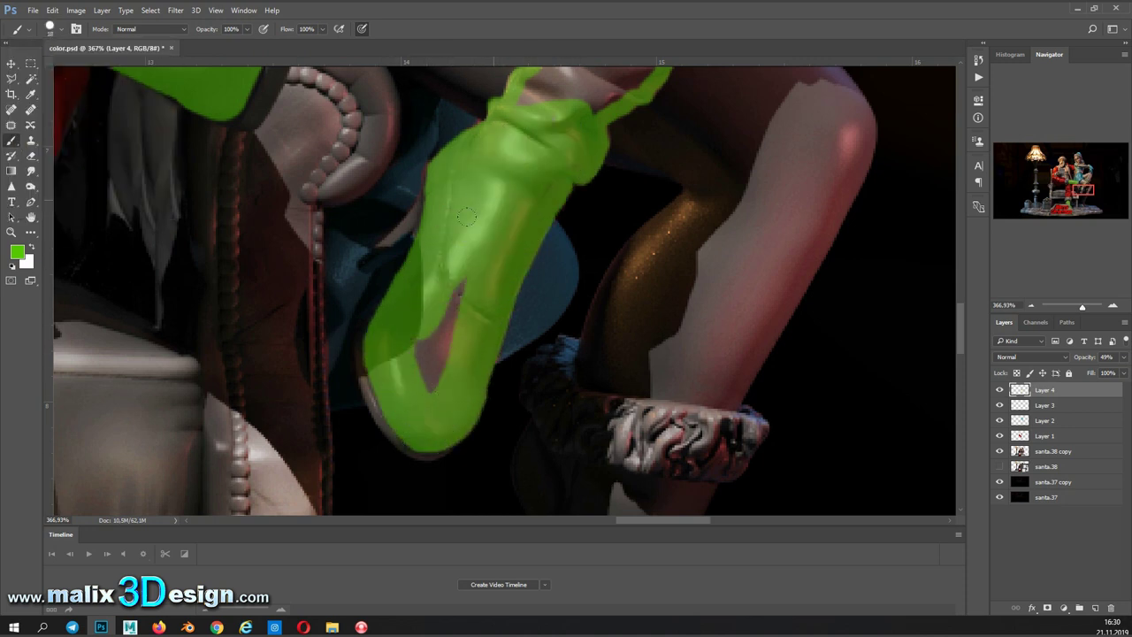
mouse_move(659, 0)
mouse_down()
mouse_move(482, 196)
mouse_move(416, 354)
mouse_move(495, 265)
mouse_up()
click(59, 28)
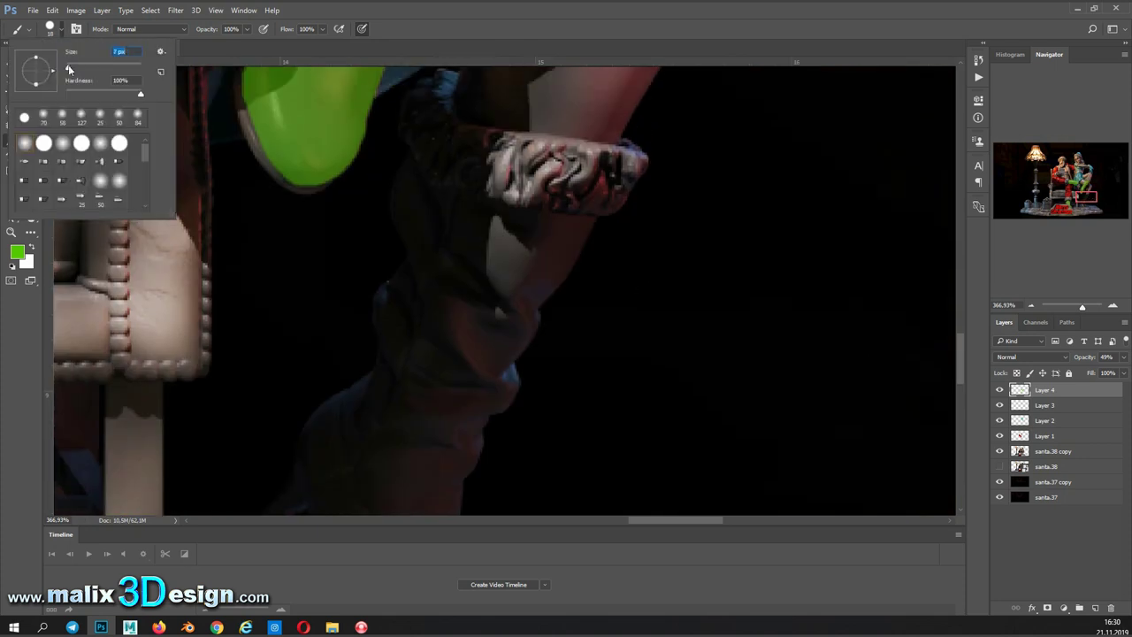
key(Return)
Step: Paint the girl's other boot, cuff edge and heel green
mouse_move(403, 158)
mouse_down()
mouse_move(513, 226)
mouse_move(531, 291)
mouse_up()
drag(530, 442, 579, 62)
mouse_move(489, 252)
mouse_down()
mouse_move(495, 336)
mouse_move(440, 378)
mouse_move(362, 283)
mouse_move(370, 200)
mouse_move(442, 336)
mouse_move(460, 132)
mouse_up()
click(59, 29)
key(Return)
click(1085, 202)
drag(495, 460, 548, 203)
key(ctrl+minus)
key(ctrl+minus)
key(ctrl+minus)
Step: Blend the boot layer as Overlay at 79% and shift it to orange-brown
key(m)
key(7)
key(9)
click(1030, 356)
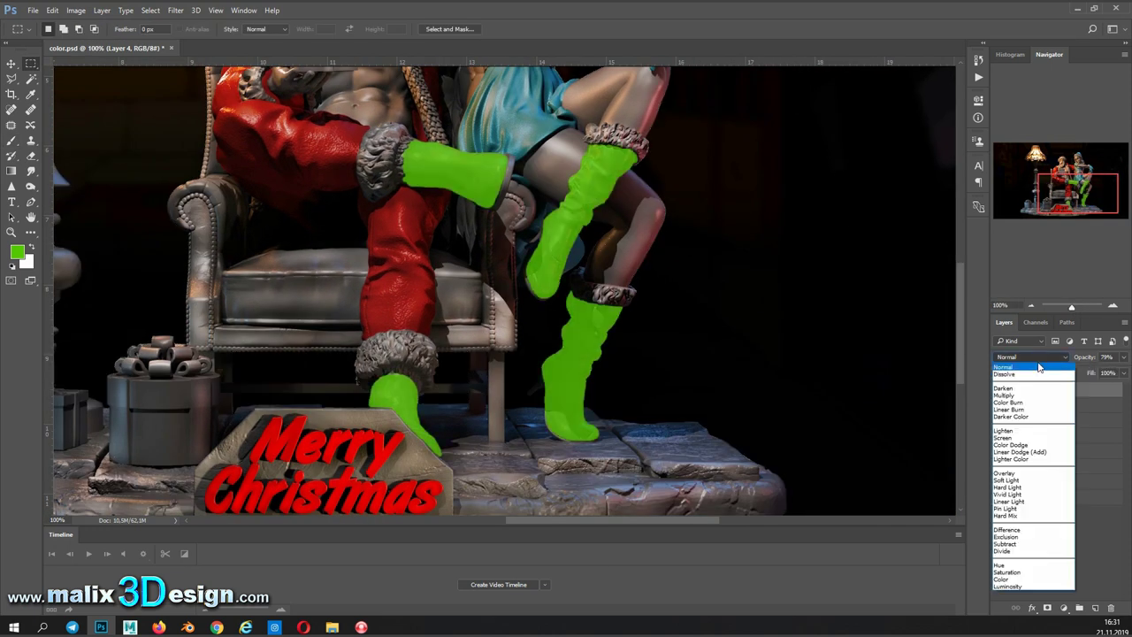
click(1017, 478)
scroll(526, 275, up, 2)
key(ctrl+u)
drag(800, 178, 797, 181)
key(Return)
key(ctrl+0)
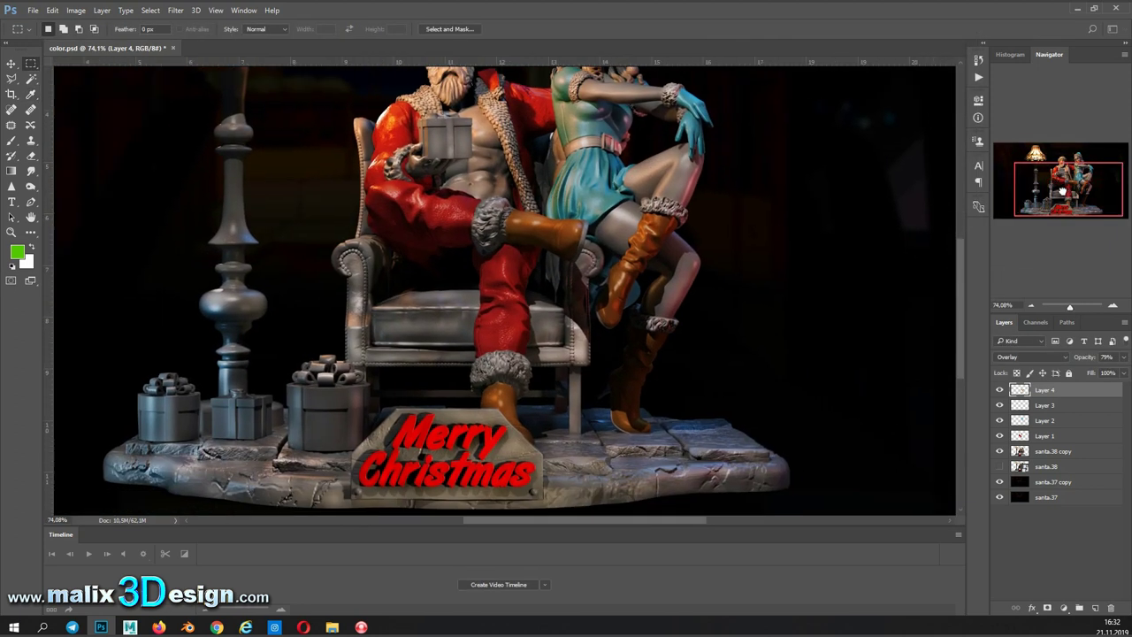
scroll(483, 146, up, 3)
scroll(483, 145, up, 3)
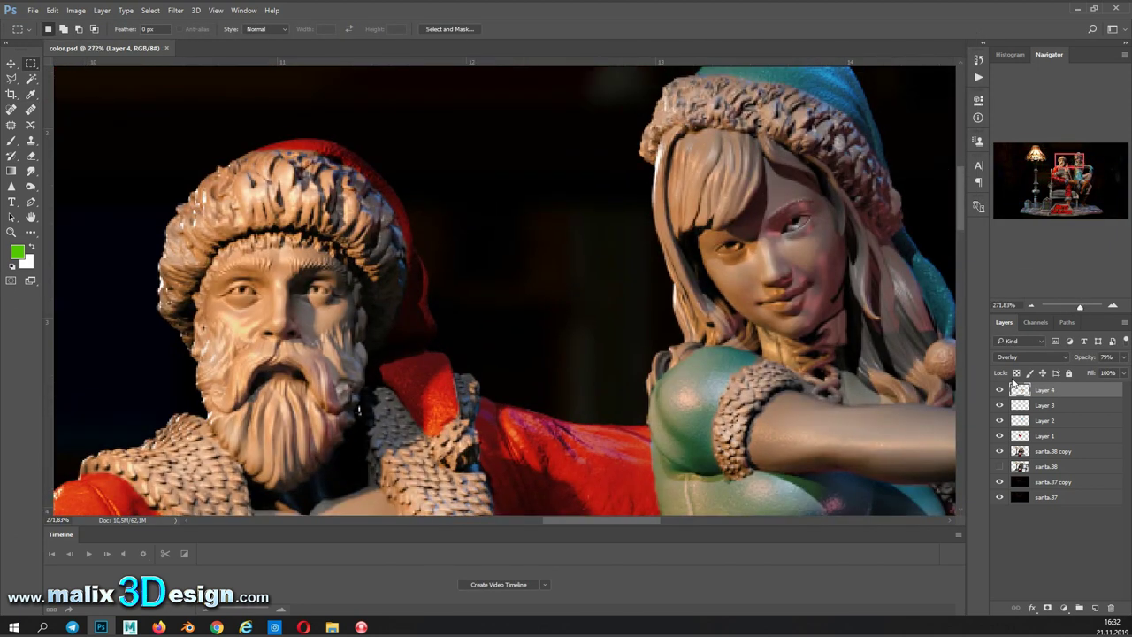
Step: Add a new layer and paint Santa's hat fur and beard blue
key(ctrl+shift+alt+n)
key(i)
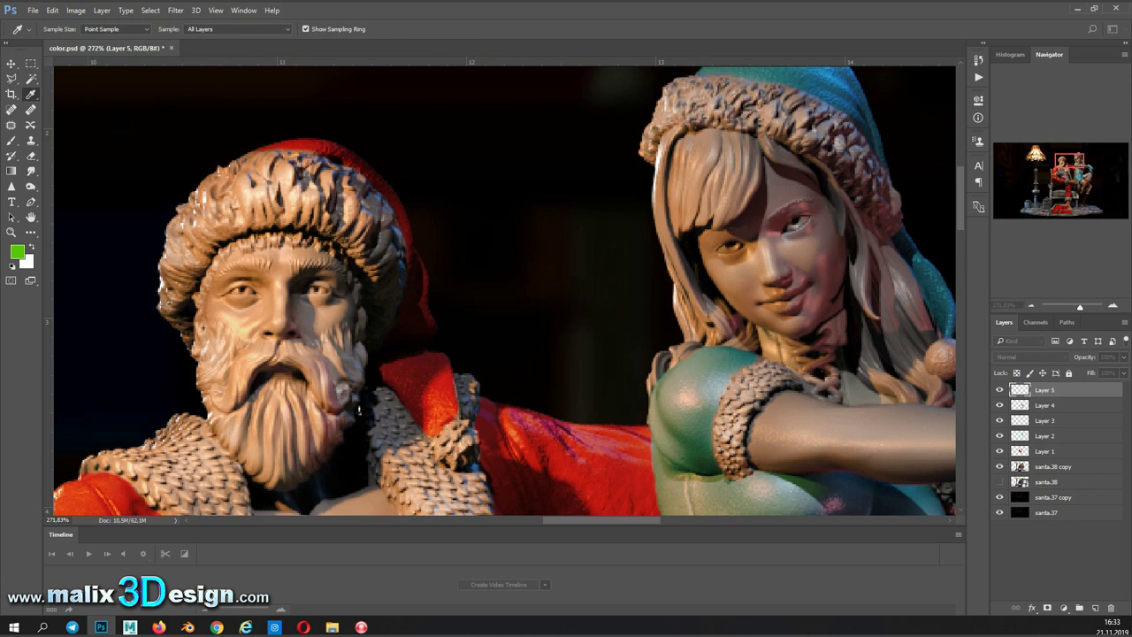
key(b)
mouse_move(212, 211)
mouse_down()
mouse_move(270, 182)
mouse_move(314, 376)
mouse_move(212, 396)
mouse_move(115, 460)
mouse_up()
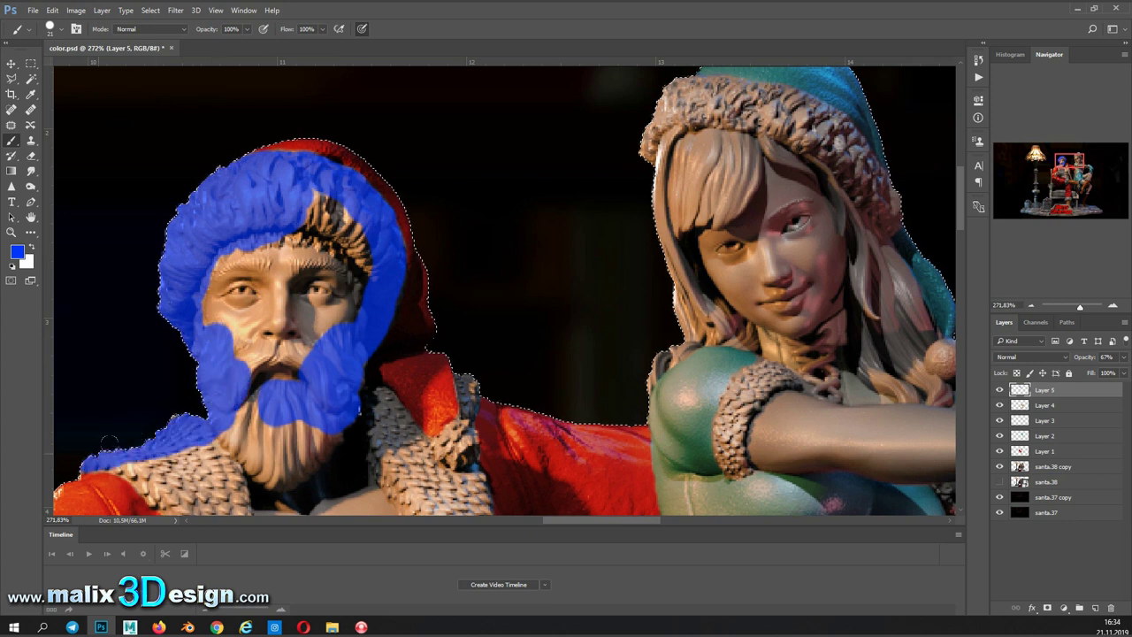
drag(353, 221, 253, 252)
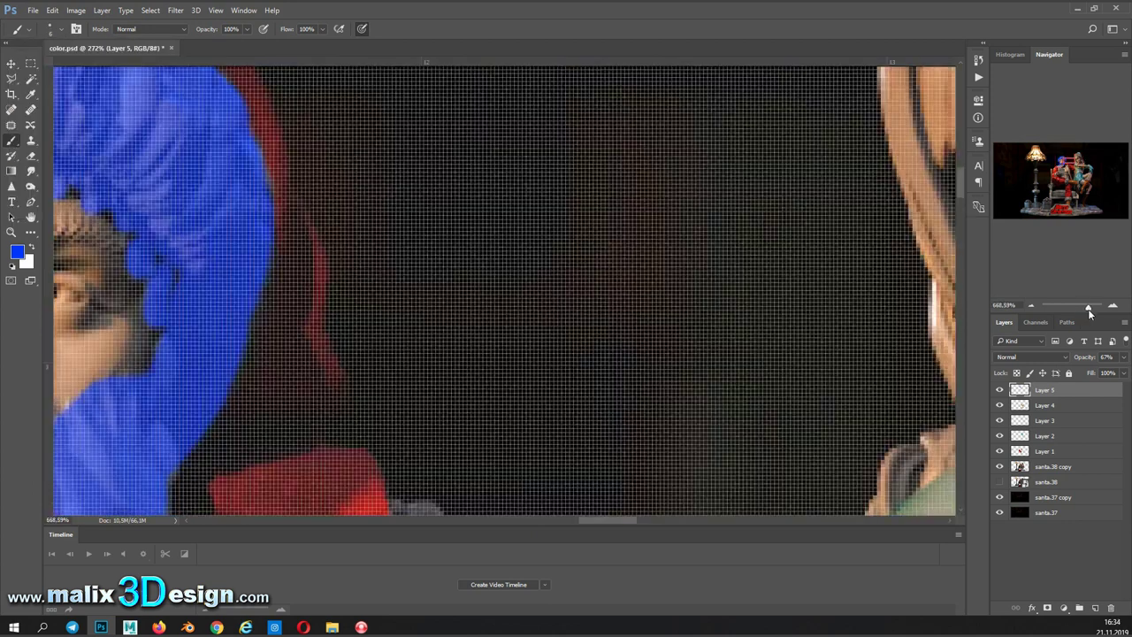
Step: Paint Santa's eyebrows and moustache blue
scroll(353, 279, up, 3)
drag(460, 281, 529, 281)
drag(425, 281, 346, 288)
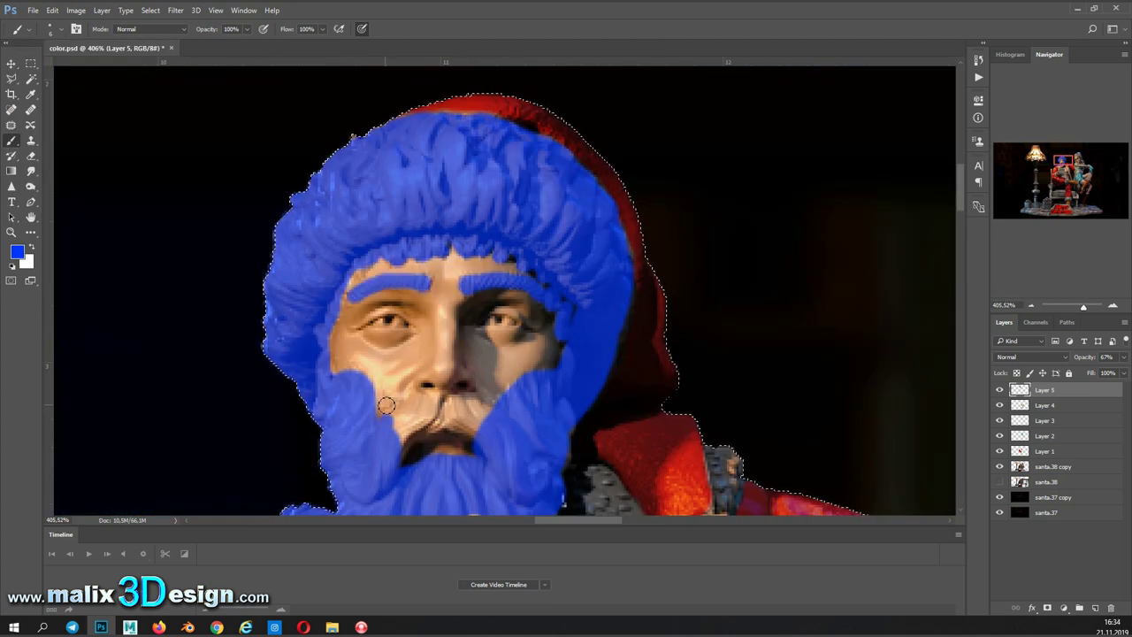
mouse_move(379, 412)
mouse_down()
mouse_move(448, 430)
mouse_move(437, 404)
mouse_up()
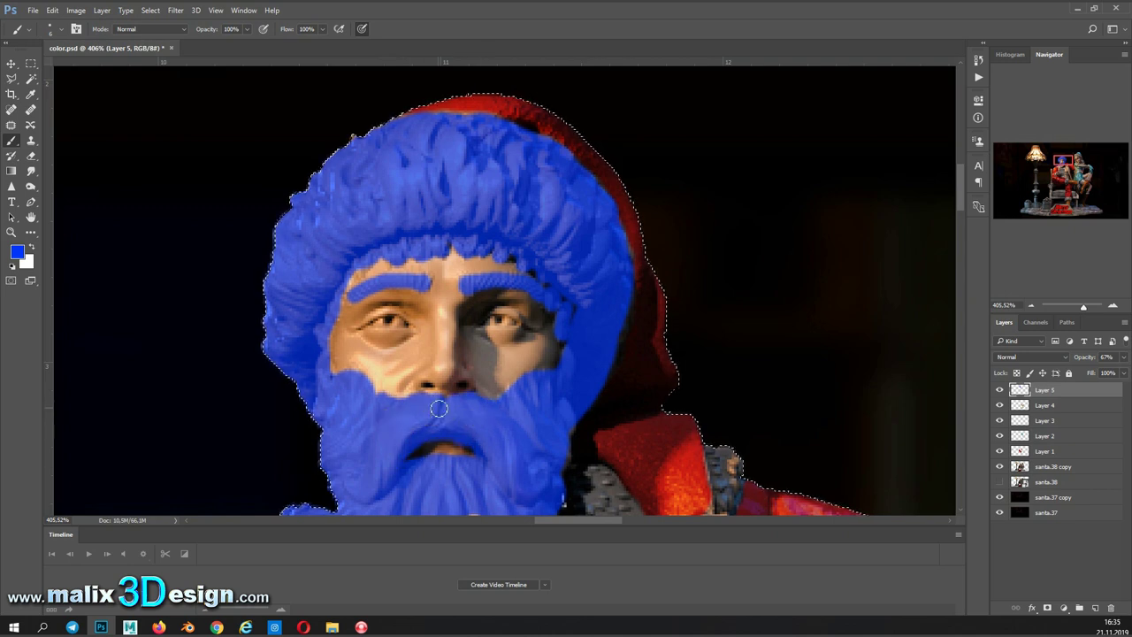
scroll(500, 310, down, 3)
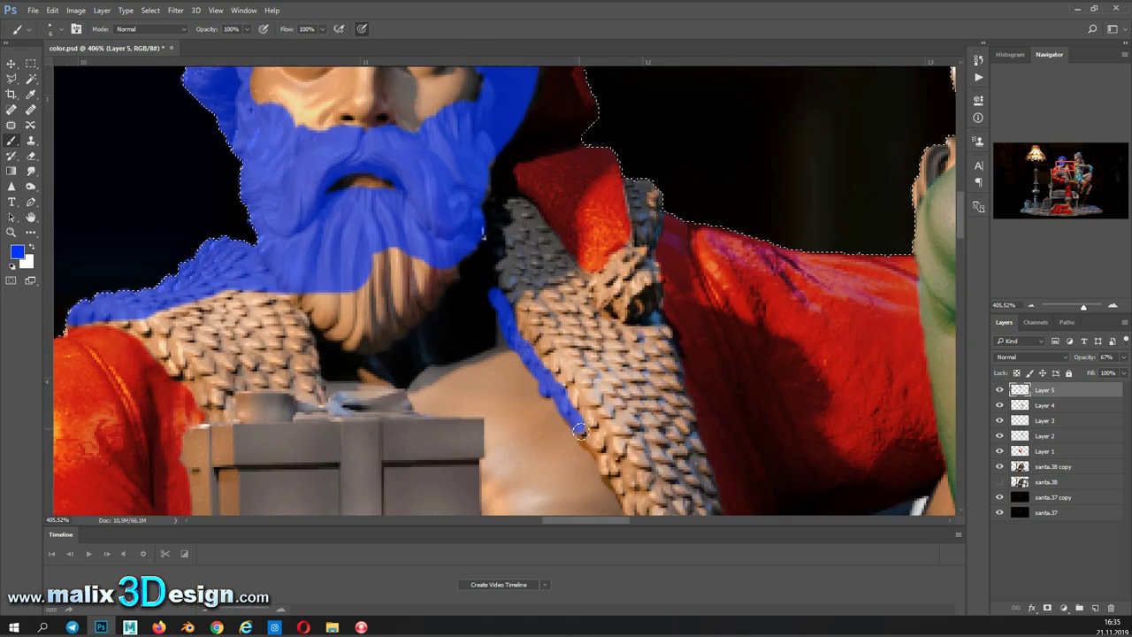
Step: Paint the coat's braided edge and red collar edge blue
drag(579, 429, 619, 487)
drag(619, 486, 438, 139)
drag(503, 343, 555, 473)
mouse_move(556, 473)
mouse_down()
mouse_move(450, 206)
mouse_move(639, 396)
mouse_move(804, 320)
mouse_up()
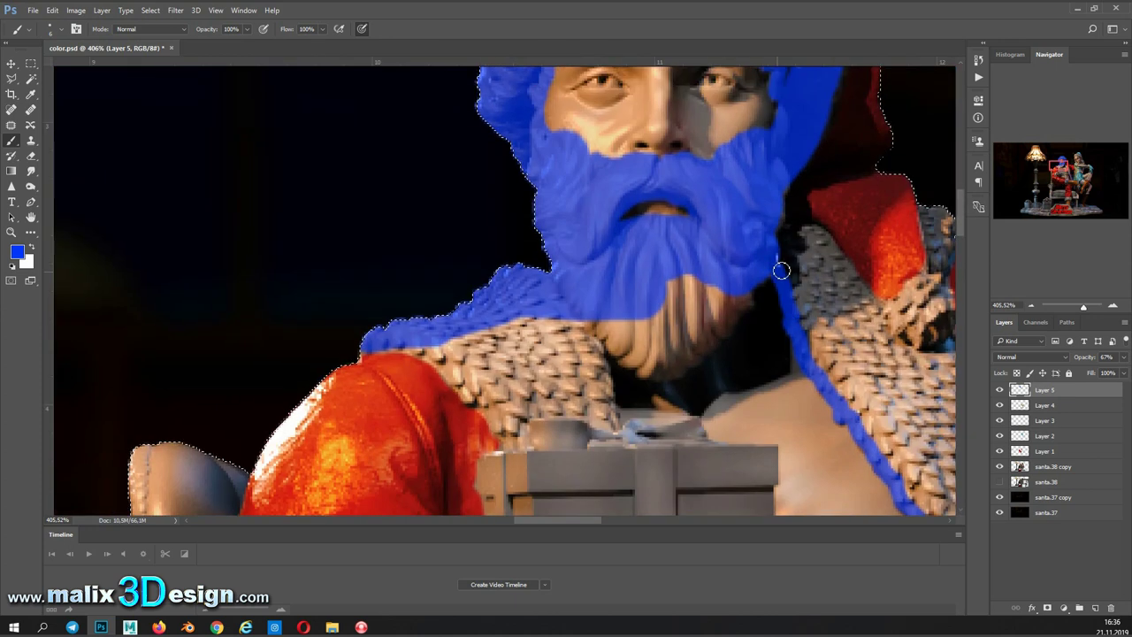
mouse_move(781, 271)
mouse_down()
mouse_move(937, 213)
mouse_move(694, 186)
mouse_move(710, 286)
mouse_up()
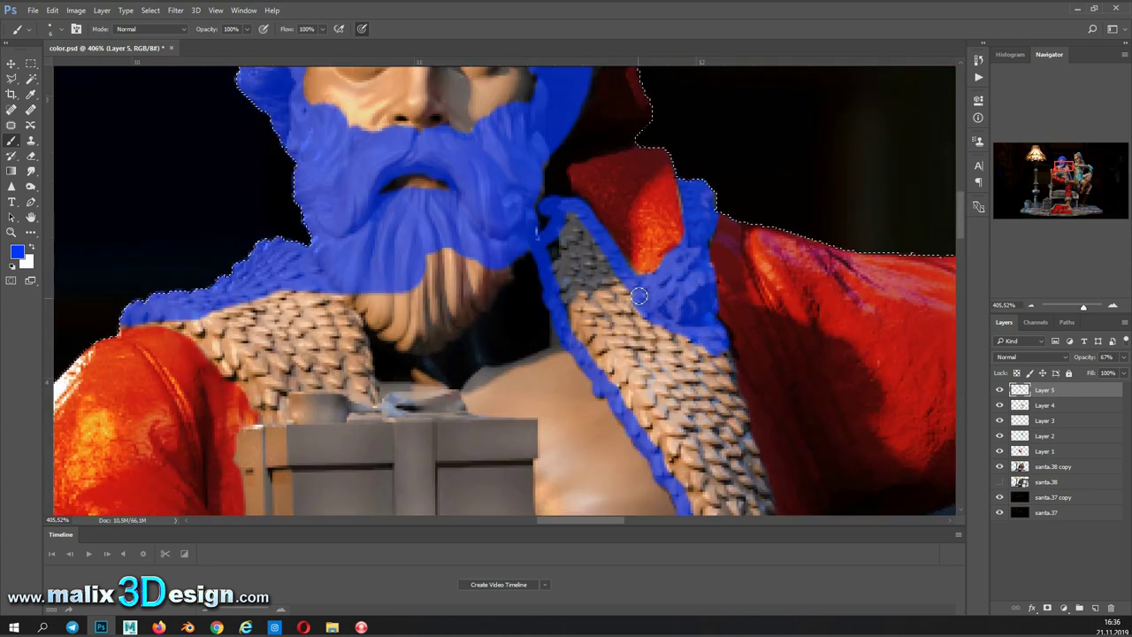
Step: Paint the tan collar patch and fur beside Santa's hand solid blue
drag(477, 290, 389, 301)
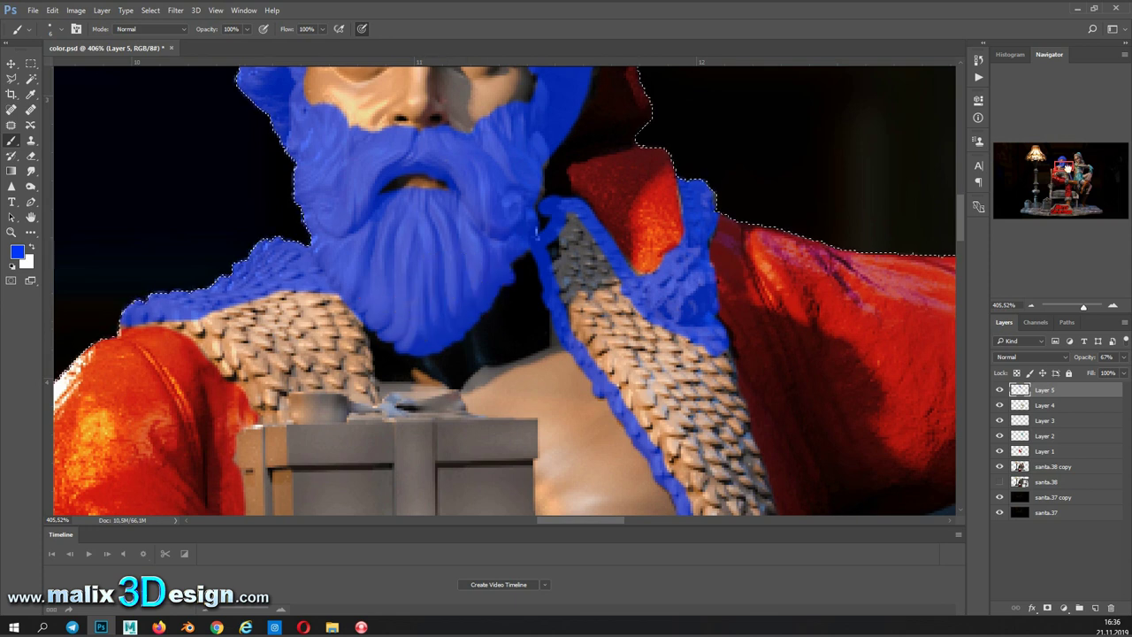
scroll(389, 300, down, 3)
drag(376, 237, 185, 166)
drag(358, 163, 275, 202)
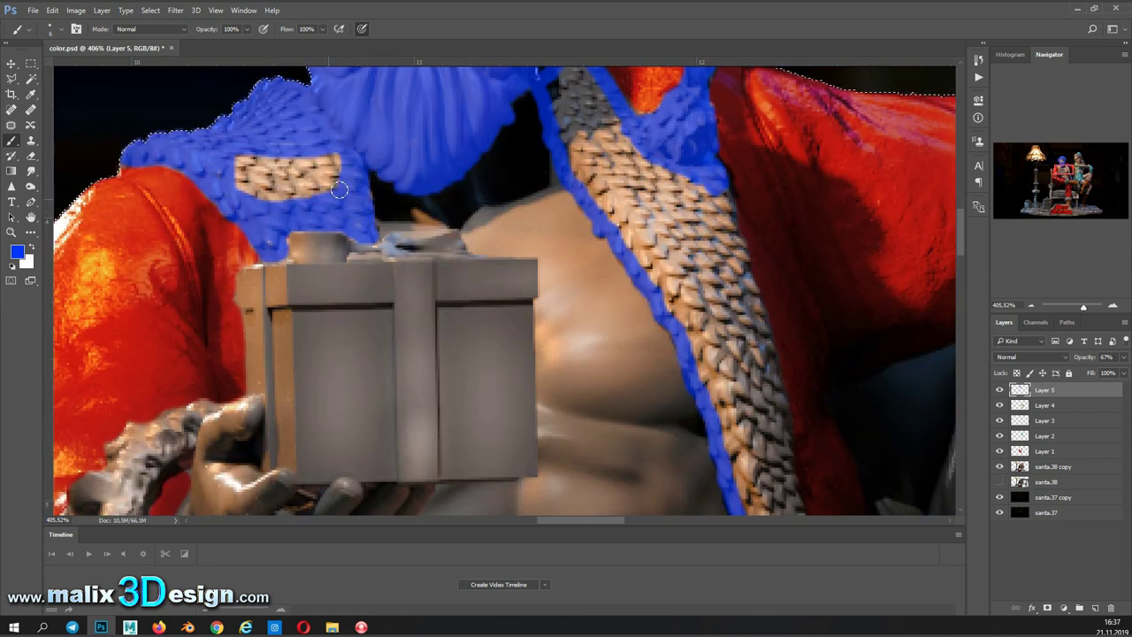
scroll(275, 203, down, 5)
ctrl+click(1020, 466)
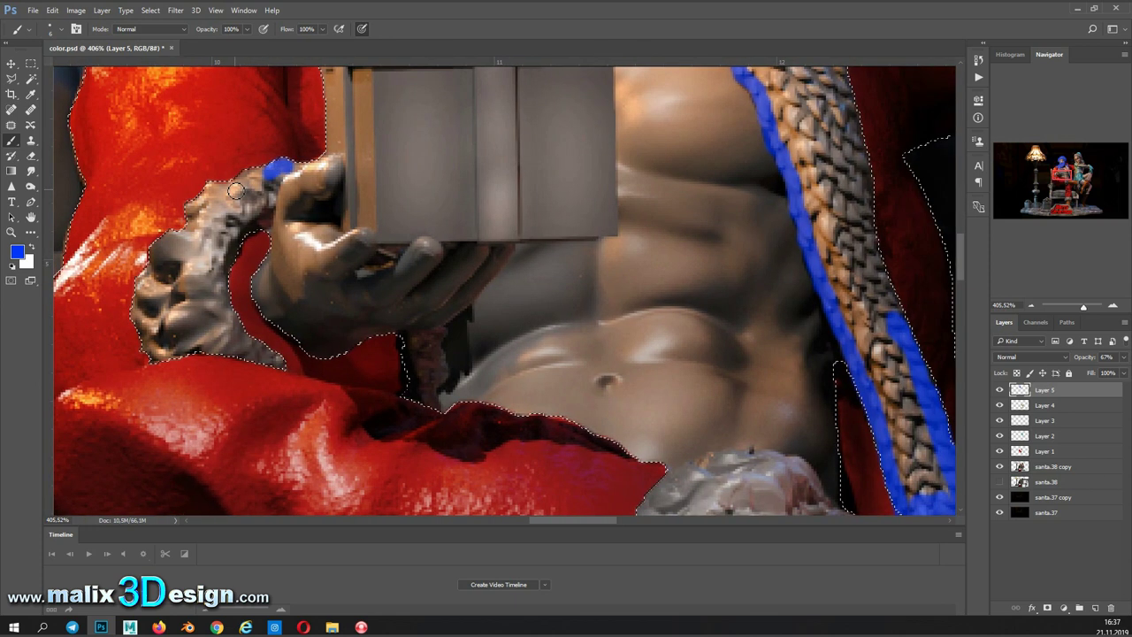
drag(282, 166, 150, 353)
mouse_move(221, 353)
mouse_down()
mouse_move(264, 230)
mouse_move(168, 283)
mouse_move(203, 256)
mouse_up()
mouse_move(424, 409)
mouse_down()
mouse_move(434, 374)
mouse_move(425, 385)
mouse_up()
Step: Paint Santa's knit collar blue
scroll(426, 385, up, 5)
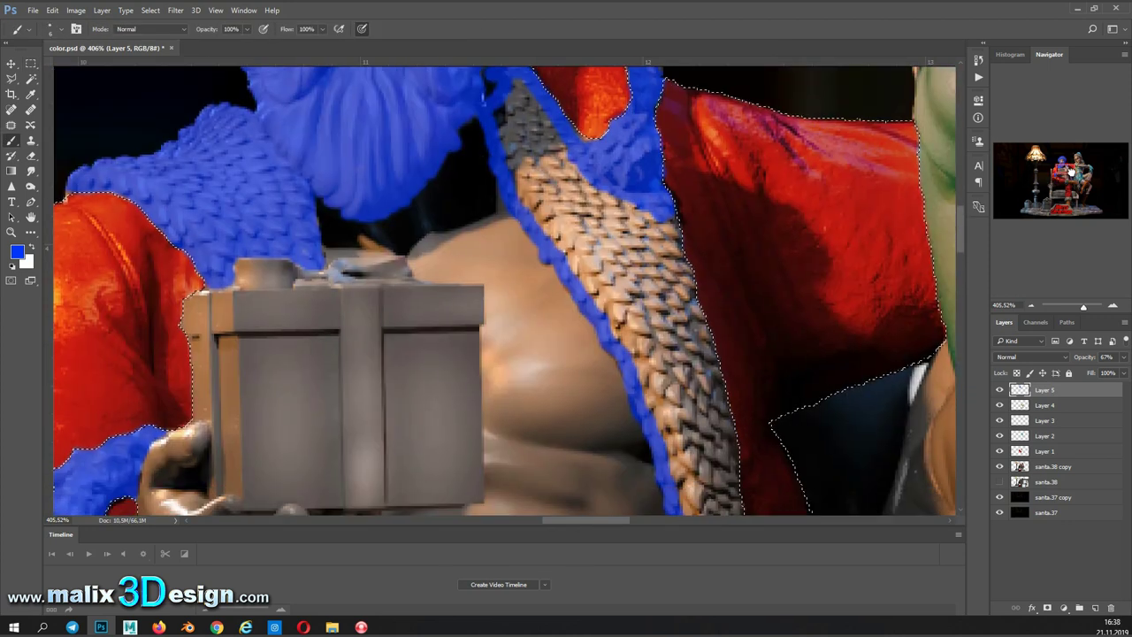
scroll(426, 385, right, 3)
scroll(387, 108, up, 1)
scroll(388, 108, up, 2)
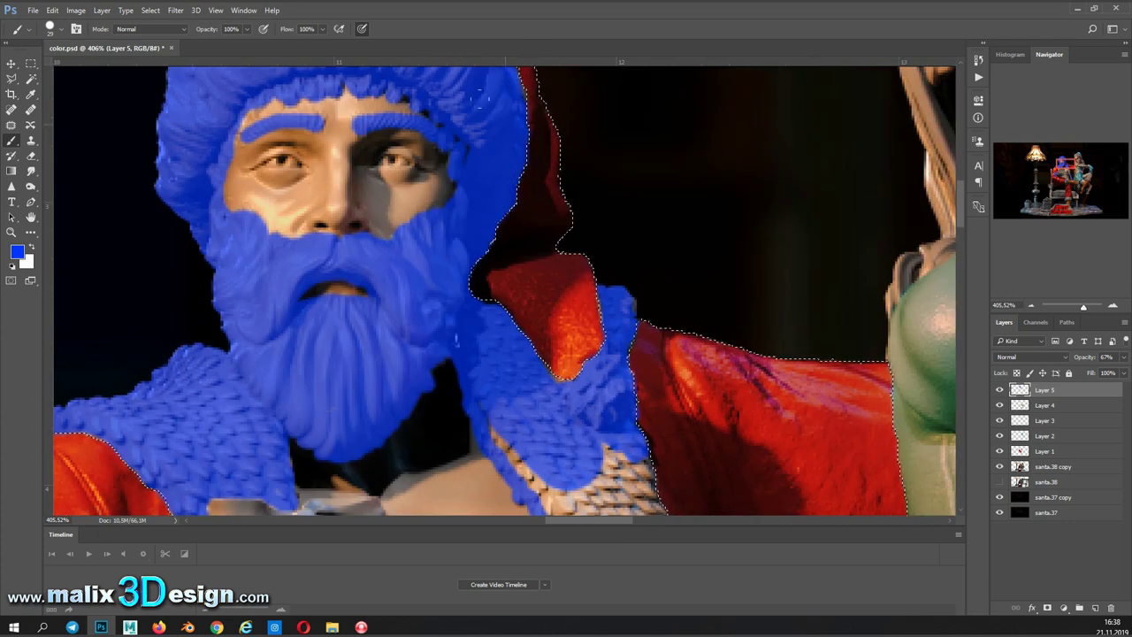
scroll(387, 108, down, 4)
scroll(387, 108, right, 2)
drag(389, 177, 522, 460)
scroll(403, 183, down, 4)
scroll(403, 182, right, 2)
scroll(403, 188, down, 5)
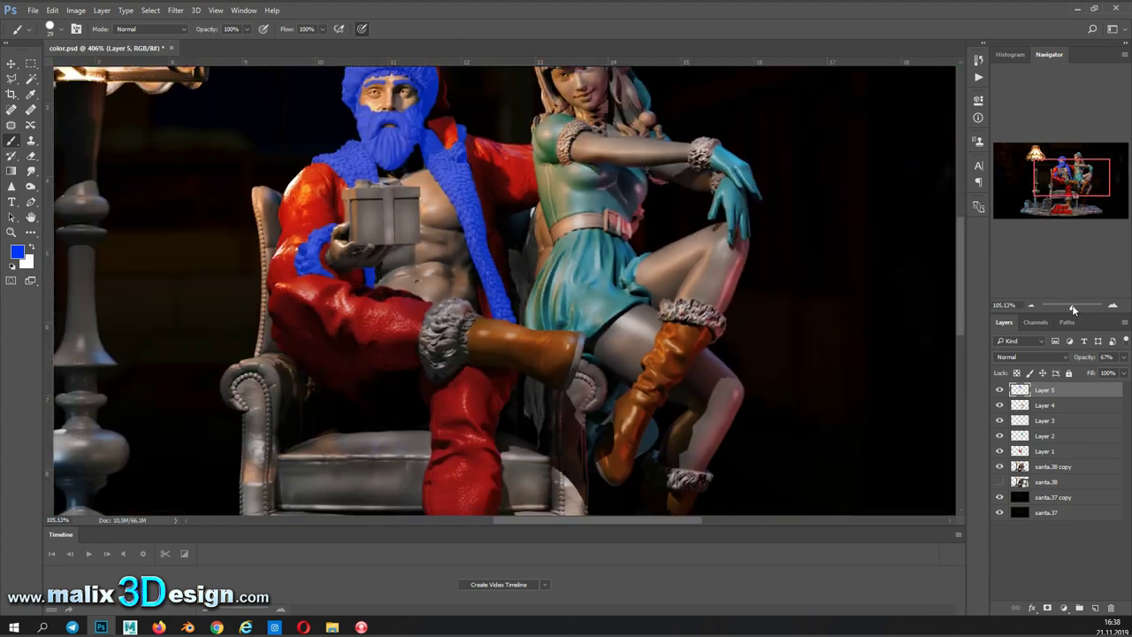
scroll(443, 256, up, 4)
Step: Paint Santa's grey boot fur cuff blue on Layer 5 with a smaller brush
mouse_move(416, 221)
mouse_down()
mouse_move(442, 345)
mouse_move(473, 188)
mouse_up()
click(58, 28)
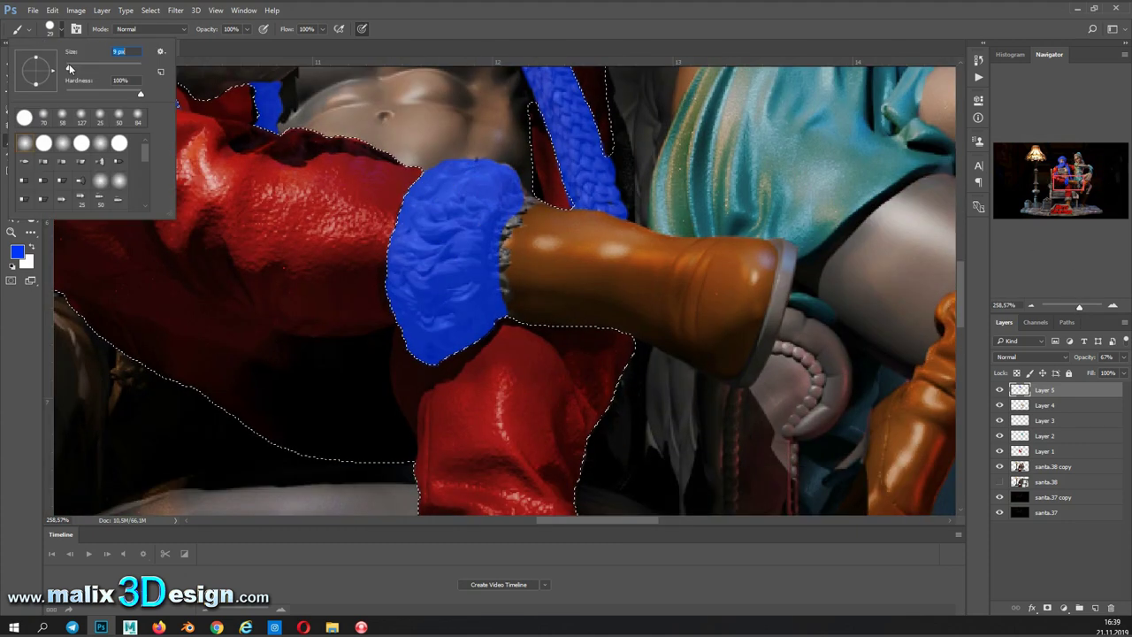
scroll(610, 215, up, 3)
scroll(378, 249, left, 2)
scroll(378, 249, down, 5)
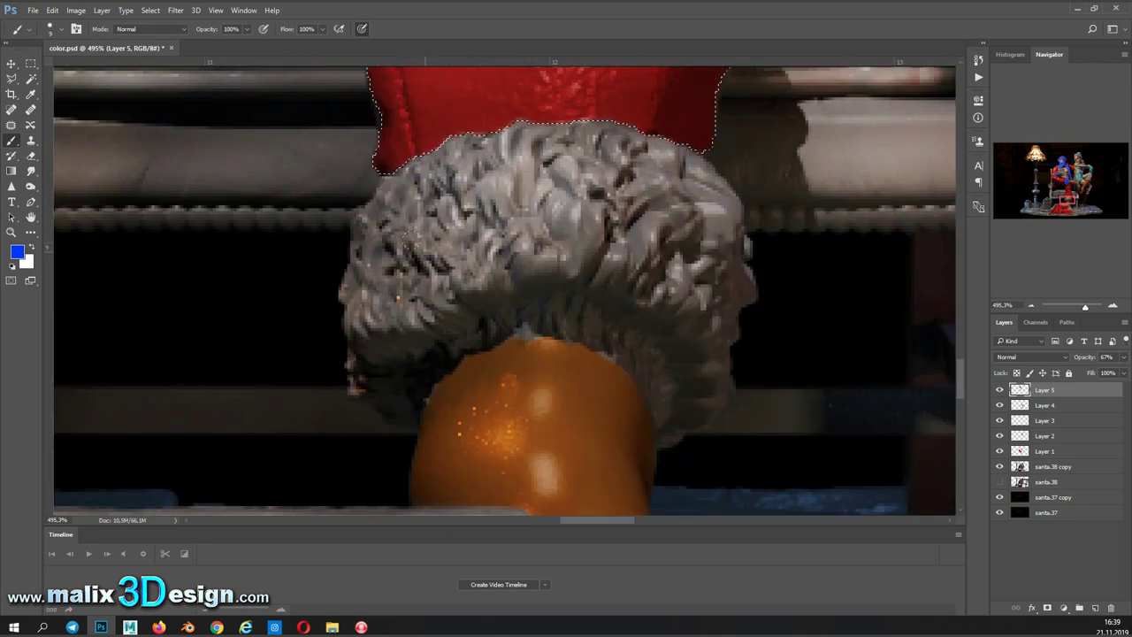
mouse_move(411, 172)
mouse_down()
mouse_move(366, 391)
mouse_move(505, 322)
mouse_move(669, 404)
mouse_move(733, 215)
mouse_move(380, 291)
mouse_move(496, 221)
mouse_move(619, 265)
mouse_up()
scroll(584, 265, down, 5)
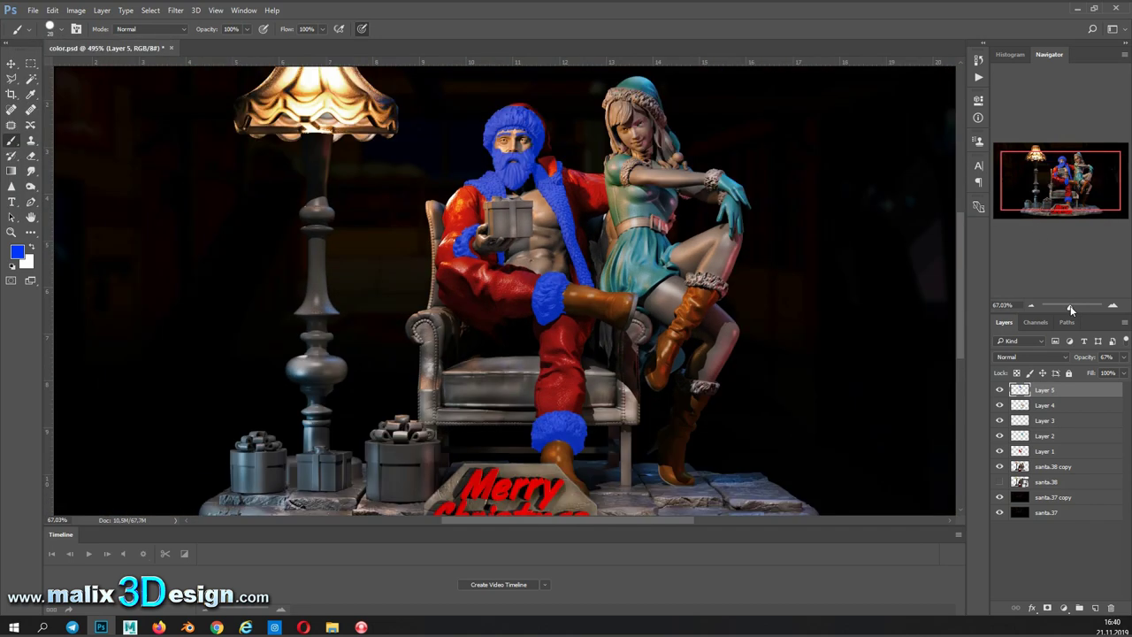
scroll(543, 278, up, 4)
scroll(542, 188, right, 5)
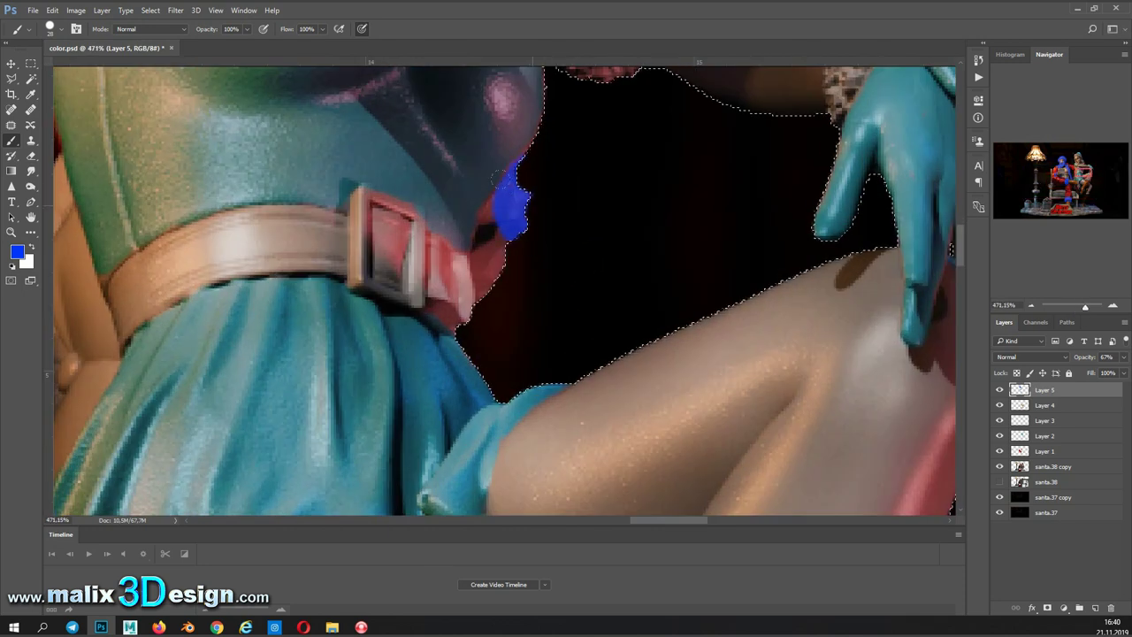
scroll(622, 222, down, 3)
scroll(415, 257, up, 3)
Step: Paint the girl's shoulder cuff, wrist cuff and hair bun blue, undoing a stray dab
drag(412, 252, 442, 380)
key(ctrl+z)
key(m)
click(10, 140)
mouse_move(460, 309)
mouse_down()
mouse_move(478, 217)
mouse_move(500, 207)
mouse_move(478, 280)
mouse_up()
scroll(477, 280, down, 2)
scroll(477, 279, right, 2)
scroll(478, 280, right, 3)
mouse_move(650, 199)
mouse_down()
mouse_move(641, 345)
mouse_move(586, 301)
mouse_move(610, 190)
mouse_up()
drag(566, 221, 593, 283)
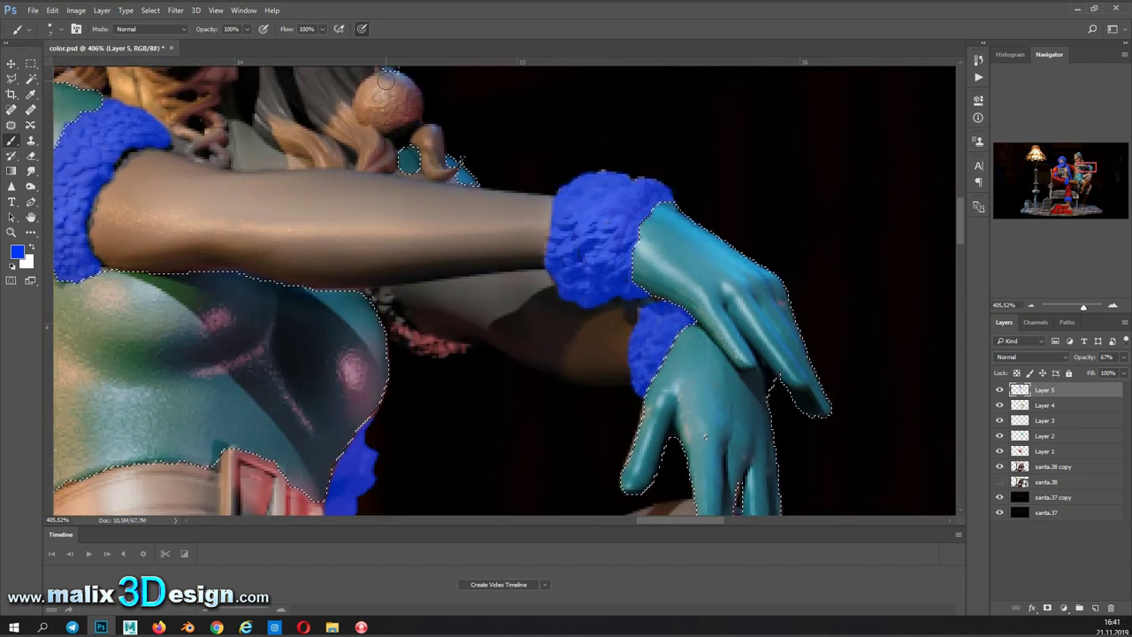
drag(371, 89, 403, 115)
Step: Cover the girl's boot fur cuff and hat fur band in blue
scroll(531, 309, down, 3)
scroll(531, 310, down, 3)
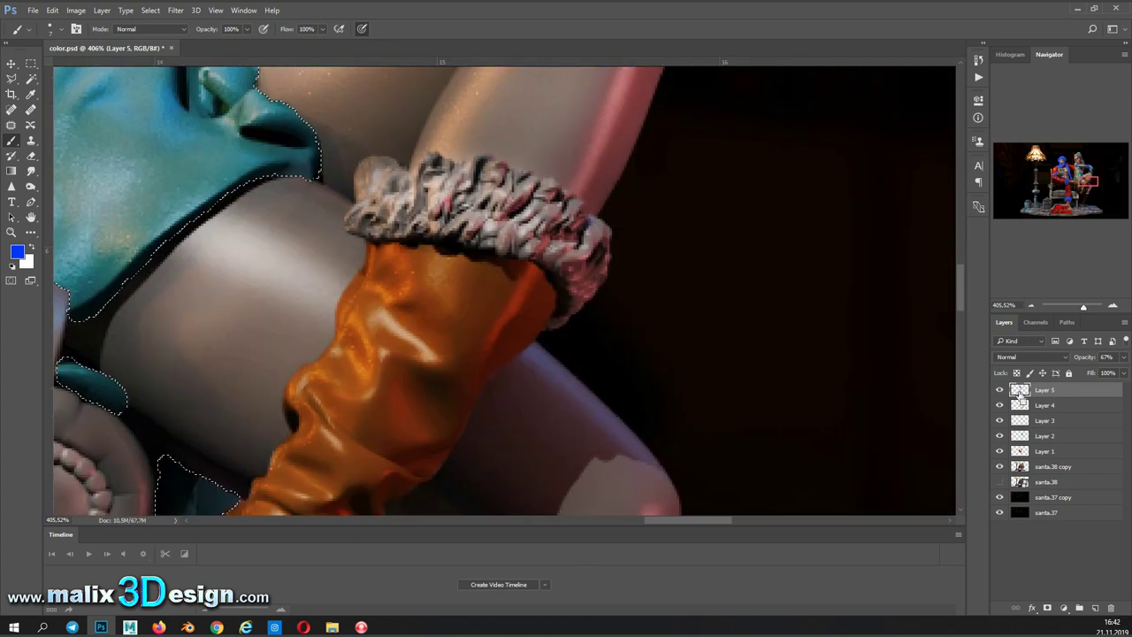
drag(394, 234, 552, 186)
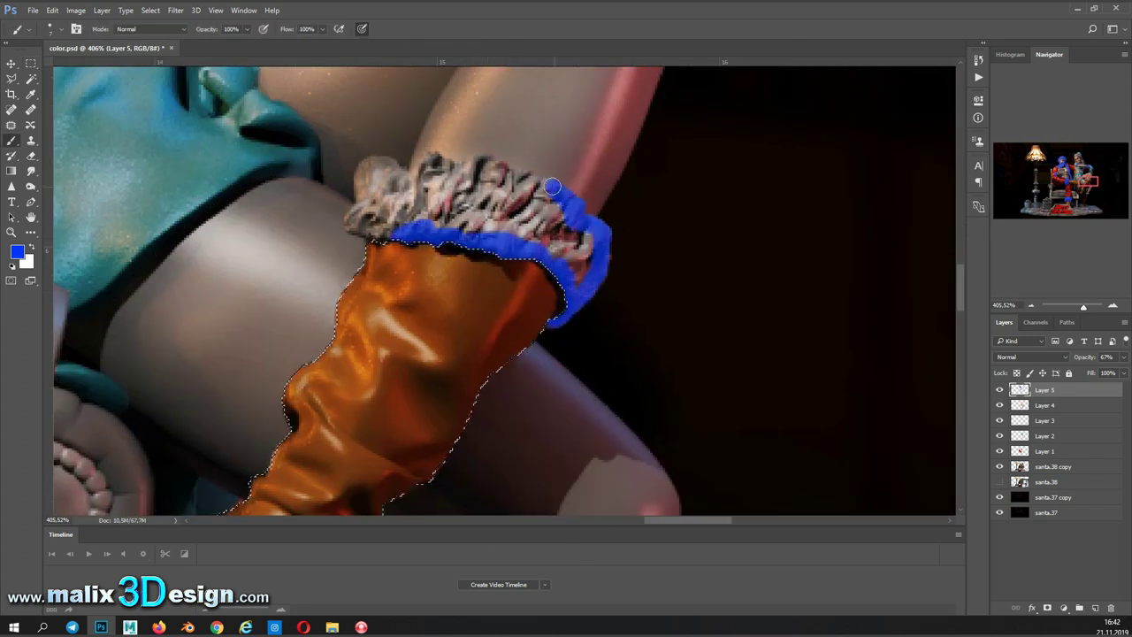
mouse_move(420, 170)
mouse_down()
mouse_move(381, 204)
mouse_move(548, 230)
mouse_up()
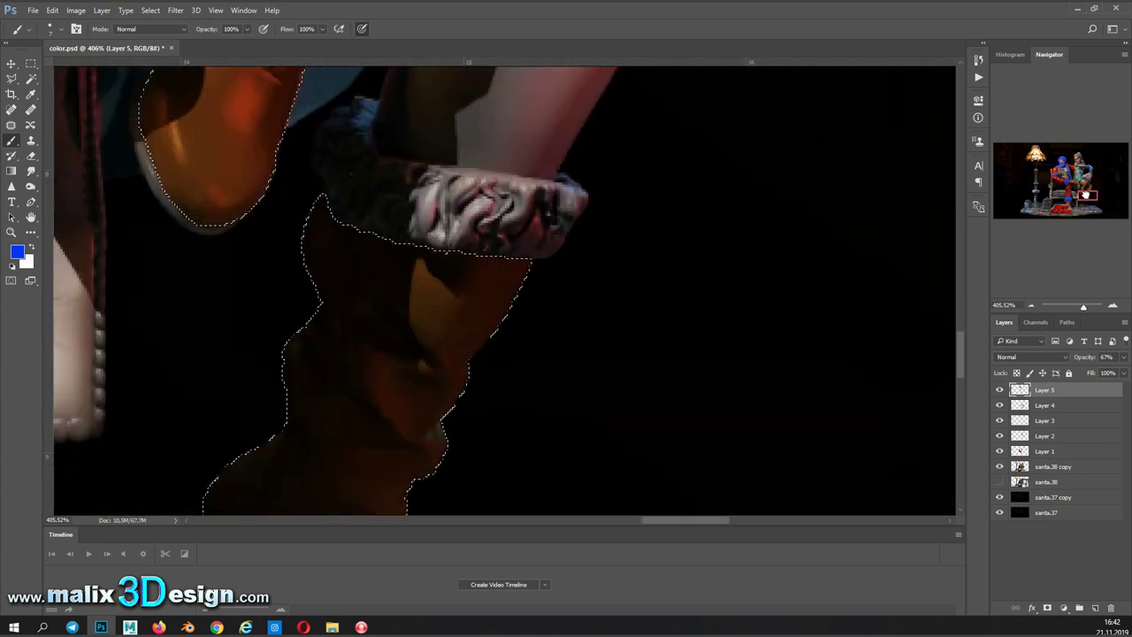
mouse_move(318, 199)
mouse_down()
mouse_move(366, 127)
mouse_move(581, 189)
mouse_move(366, 169)
mouse_move(570, 257)
mouse_move(611, 360)
mouse_up()
key(b)
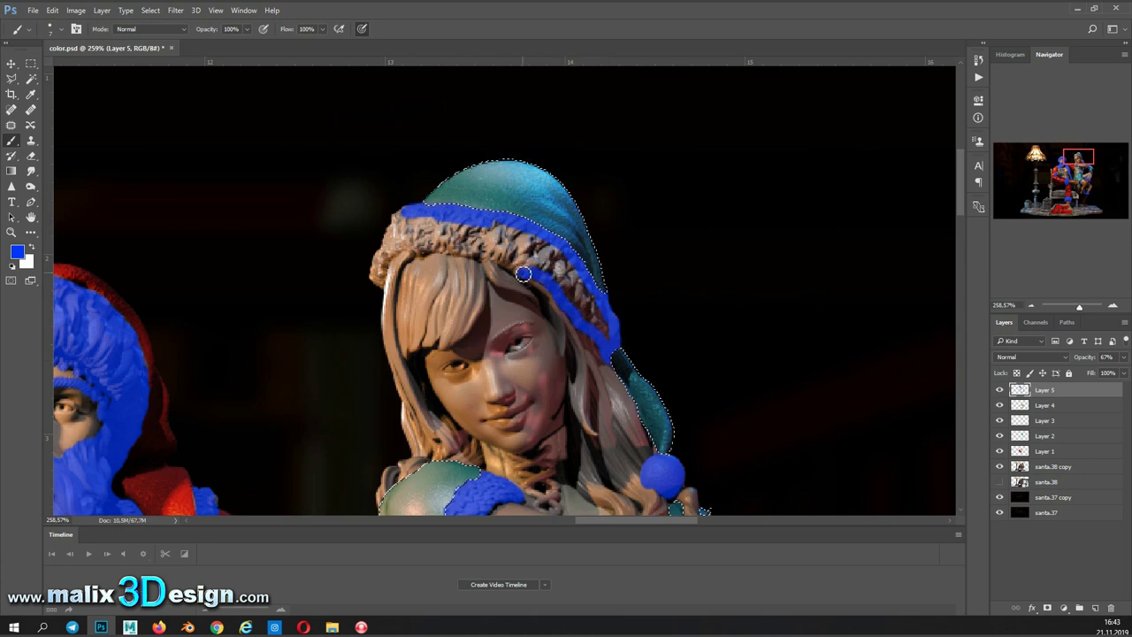
mouse_move(523, 275)
mouse_down()
mouse_move(403, 251)
mouse_move(520, 242)
mouse_up()
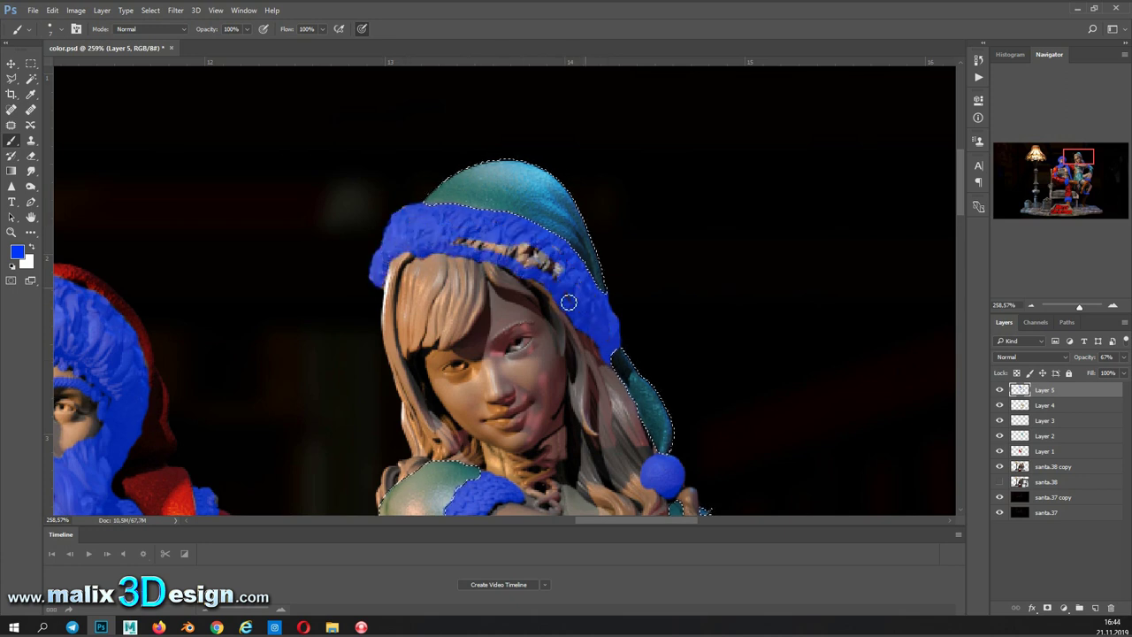
drag(1078, 309, 1069, 306)
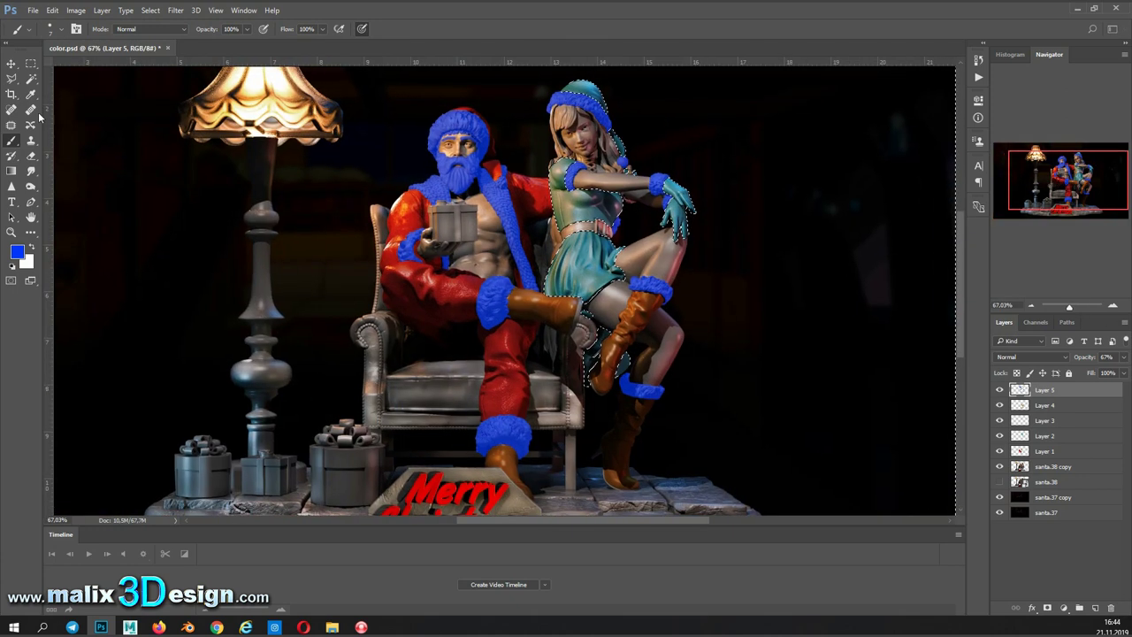
Step: Clear the selection and set Layer 5's blend mode to Overlay
key(m)
click(1026, 357)
click(1017, 387)
scroll(1021, 361, down, 3)
scroll(1022, 360, down, 3)
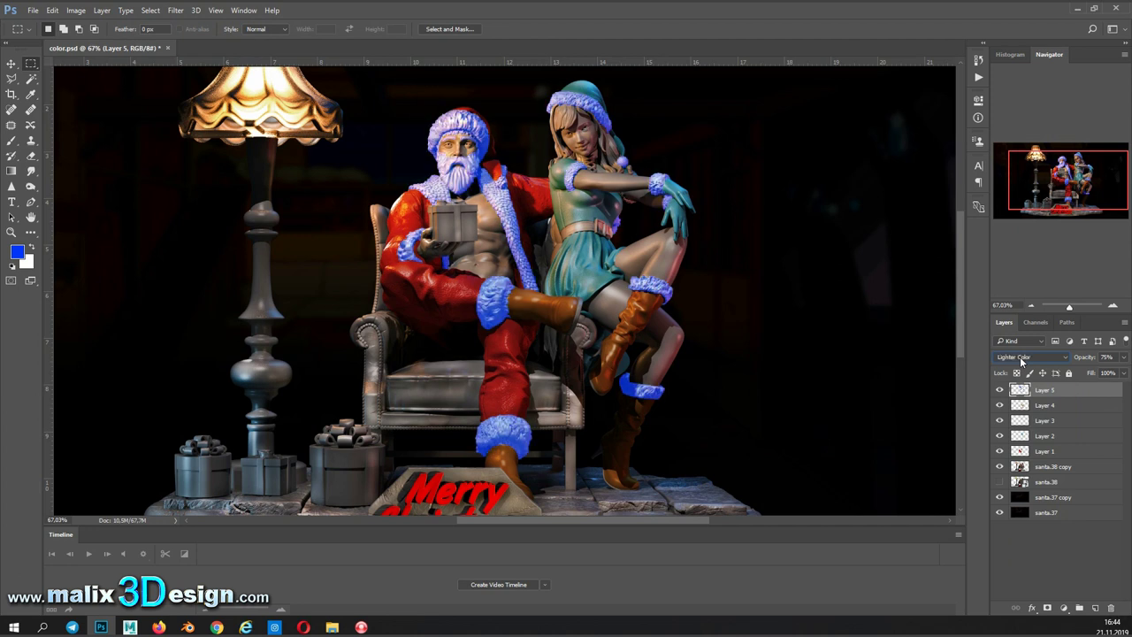
scroll(1021, 361, down, 3)
Step: Raise Hue/Saturation lightness so the fur turns near white, then add a new empty layer
key(ctrl+u)
mouse_move(818, 176)
mouse_down()
mouse_move(855, 176)
mouse_move(840, 148)
mouse_move(862, 176)
mouse_up()
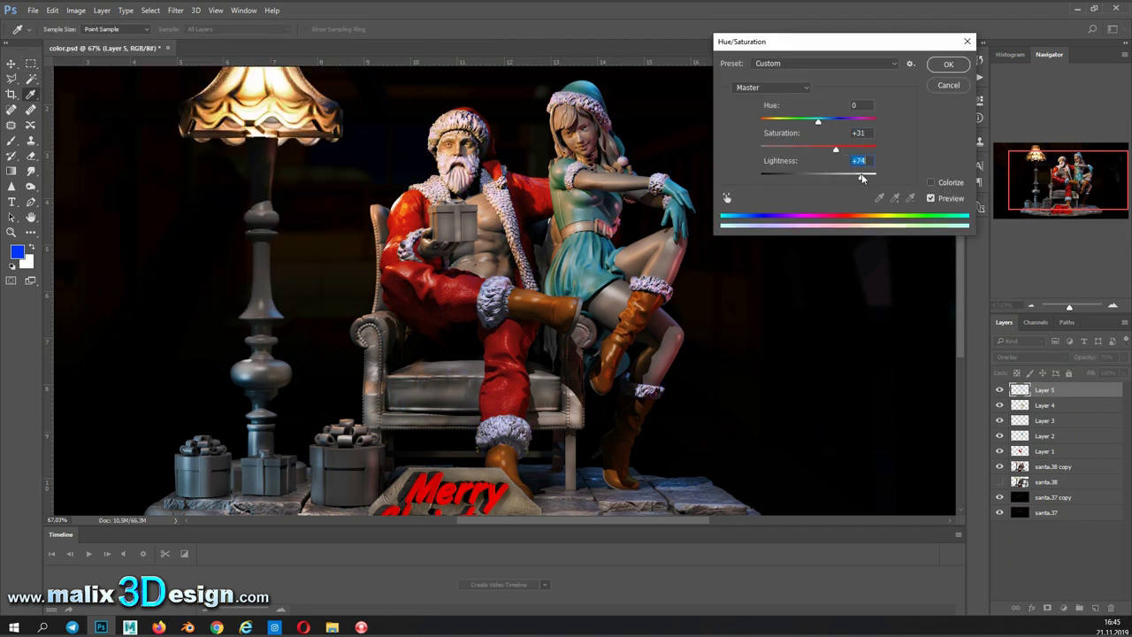
click(939, 62)
scroll(504, 292, up, 5)
key(ctrl+shift+alt+n)
key(b)
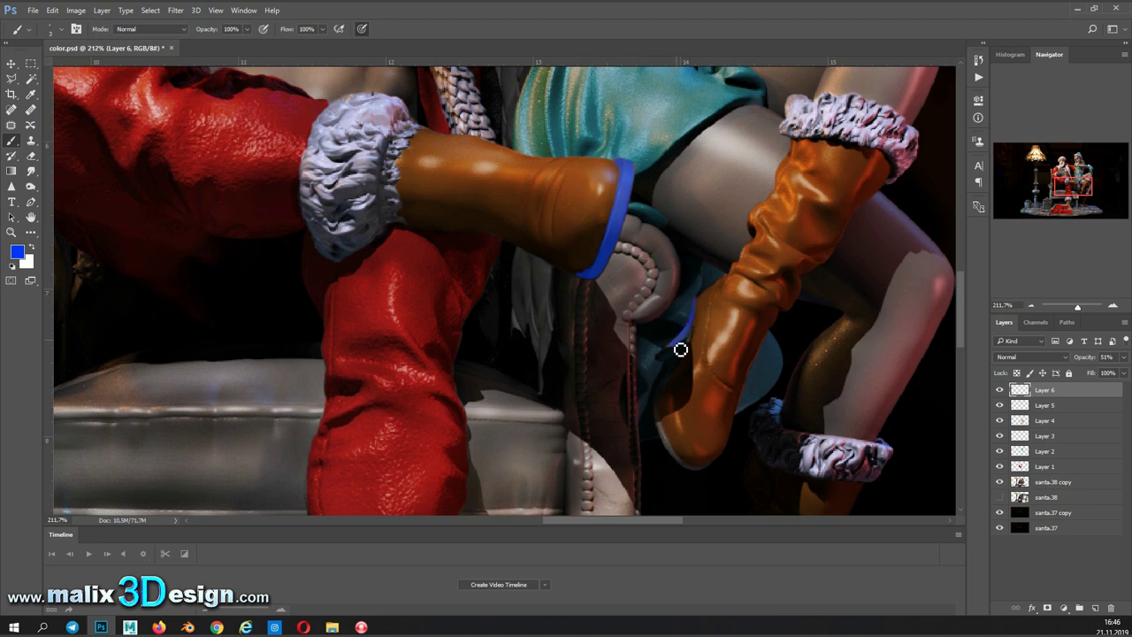
Step: Deselect the painted boot edging on Layer 6 and shift its hue slightly with Hue/Saturation
drag(685, 356, 611, 242)
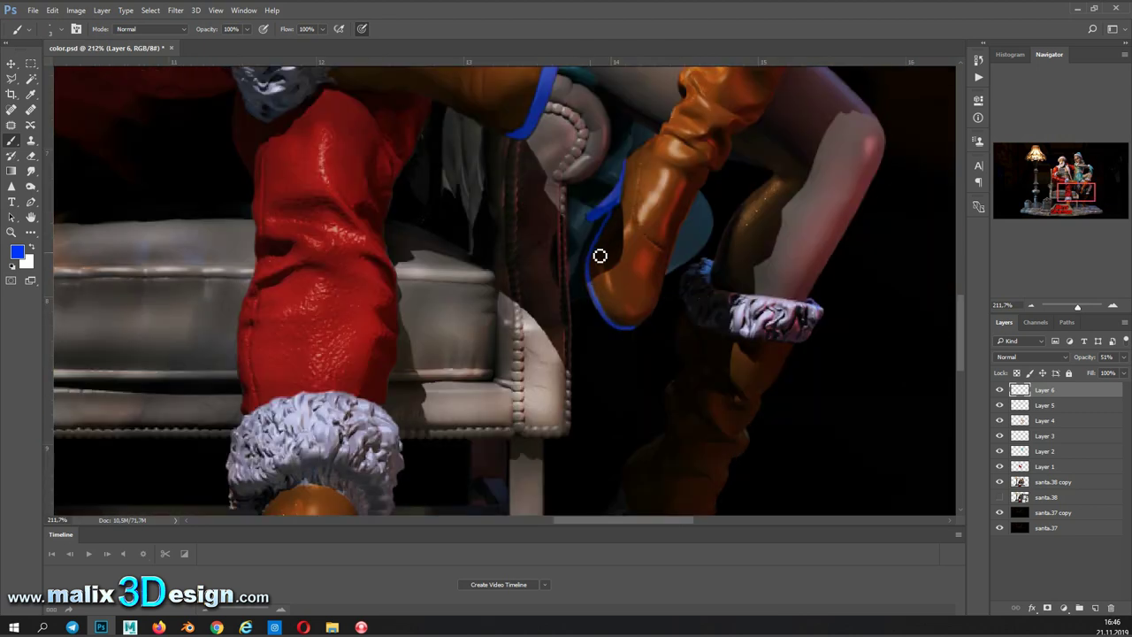
scroll(599, 256, down, 5)
key(ctrl+d)
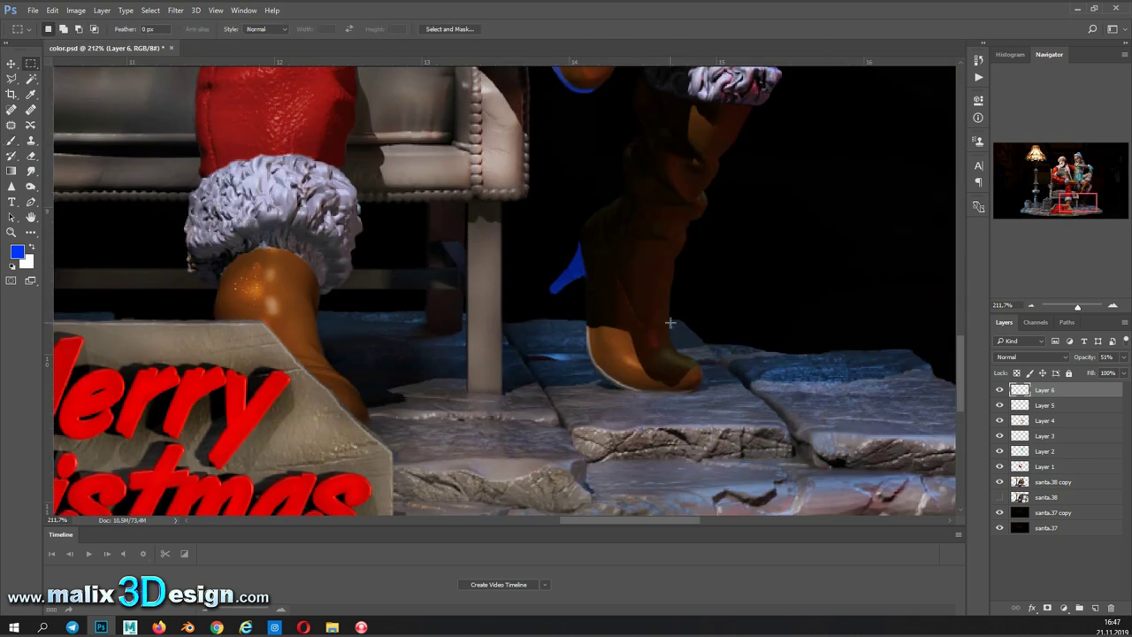
scroll(695, 397, down, 5)
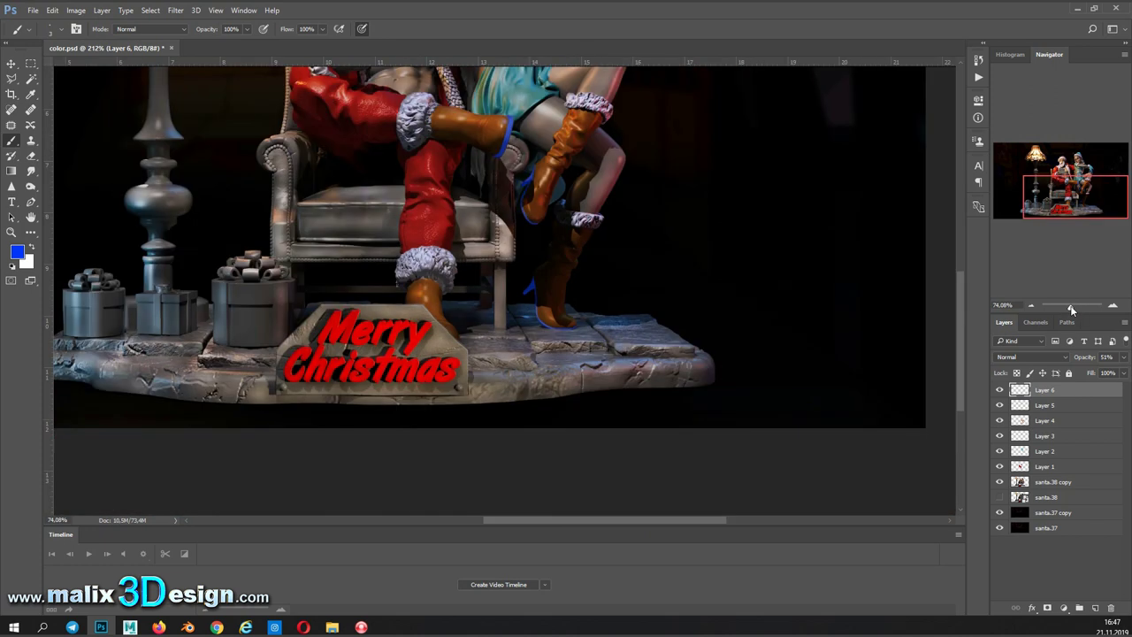
key(ctrl+u)
drag(818, 119, 830, 119)
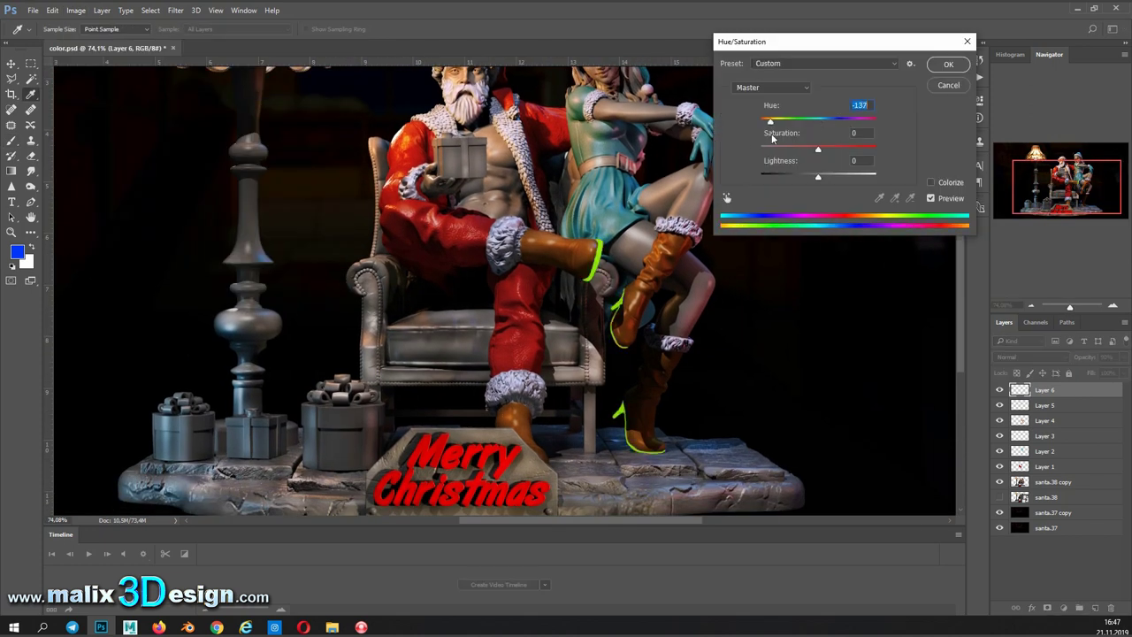
key(Return)
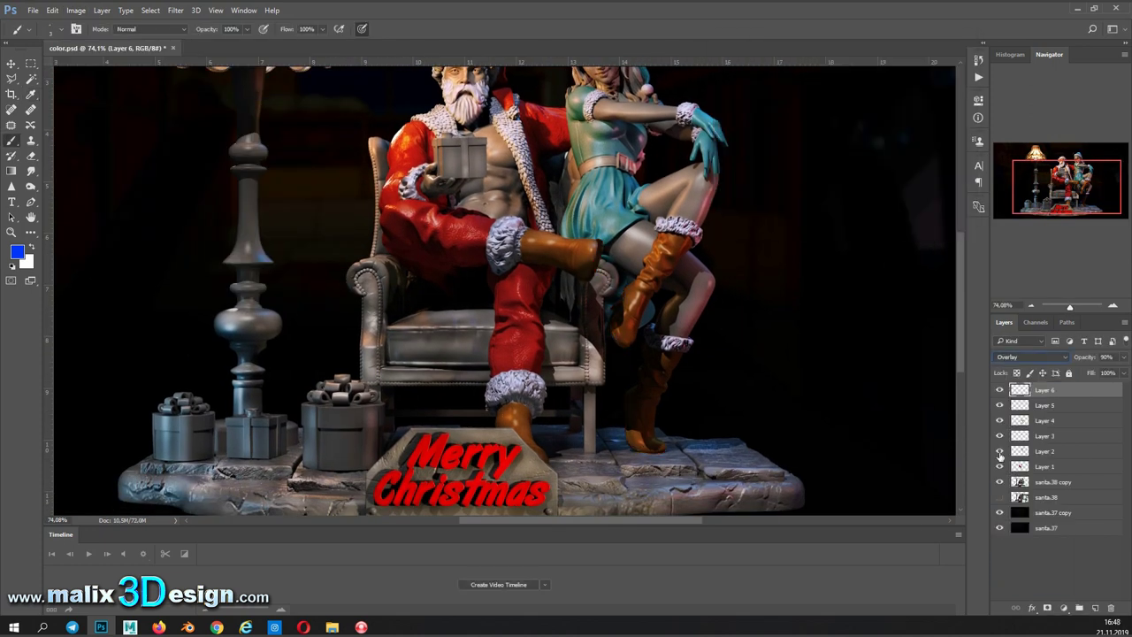
scroll(477, 168, up, 5)
scroll(610, 203, up, 3)
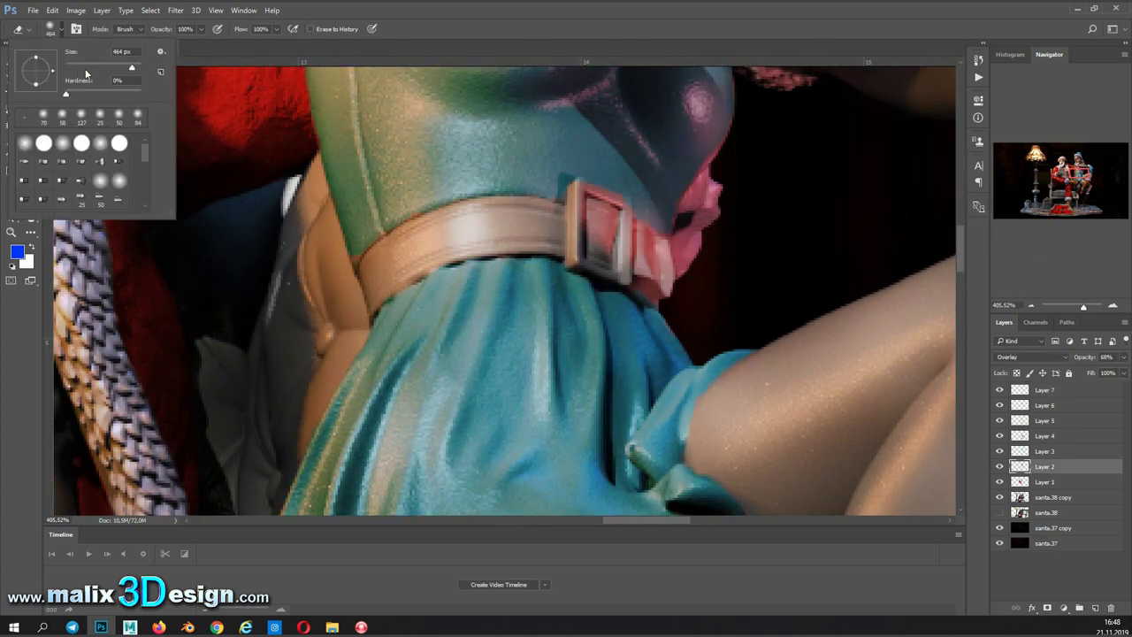
Step: Paint the girl's belt on Layer 7, blend it as Overlay, and shift its hue darker to brown
key(b)
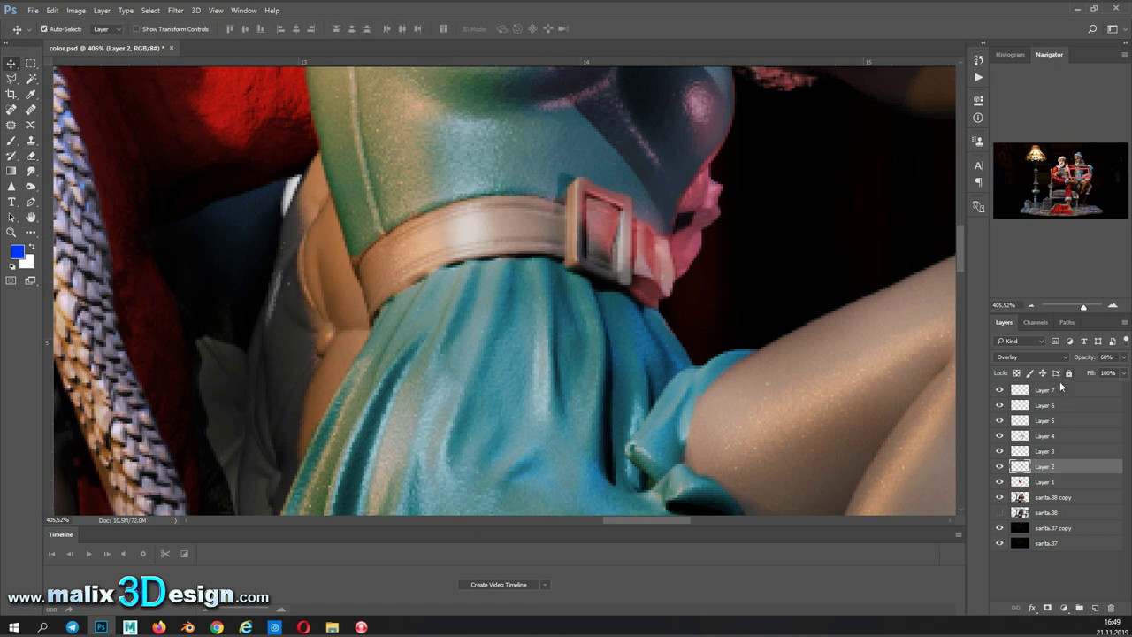
click(1043, 389)
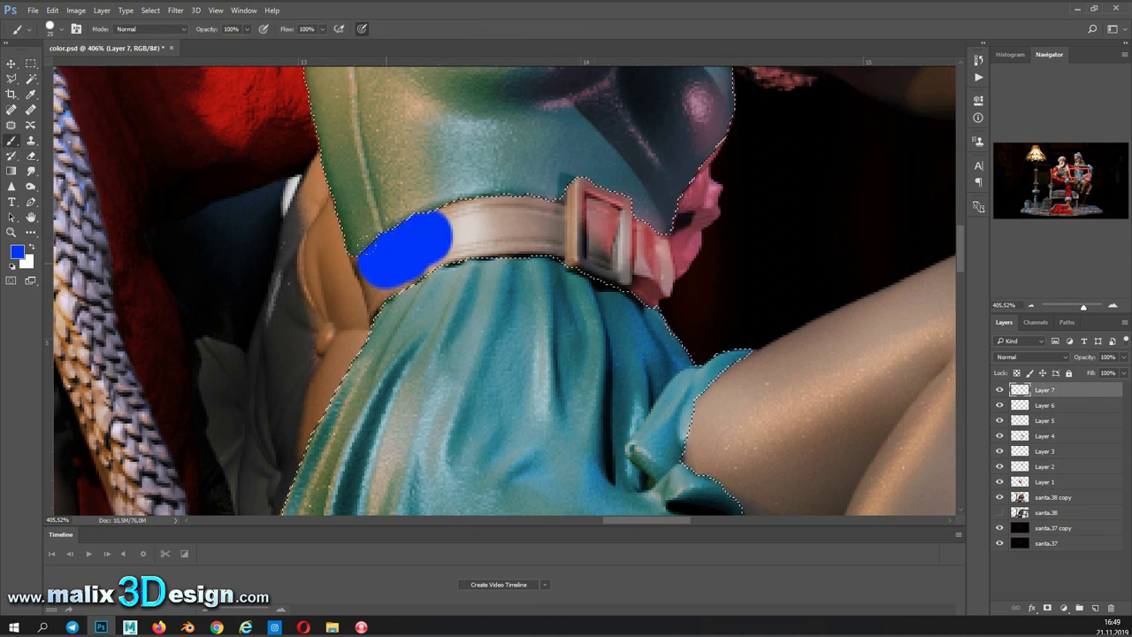
drag(405, 245, 553, 221)
click(55, 29)
mouse_move(632, 265)
mouse_down()
mouse_move(672, 296)
mouse_move(673, 236)
mouse_up()
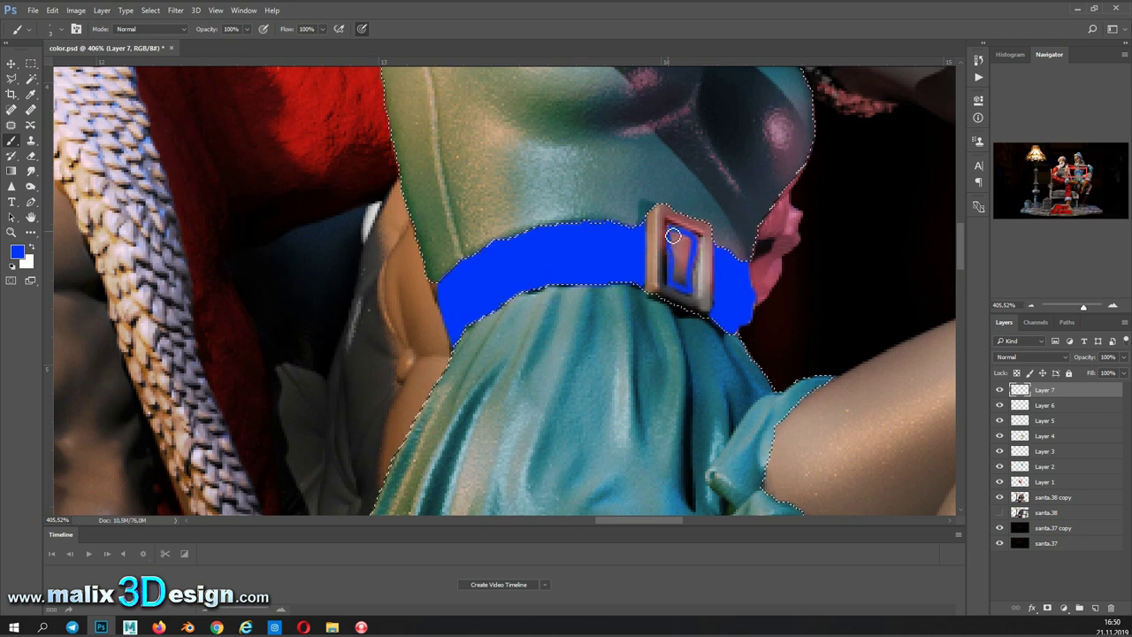
click(1024, 355)
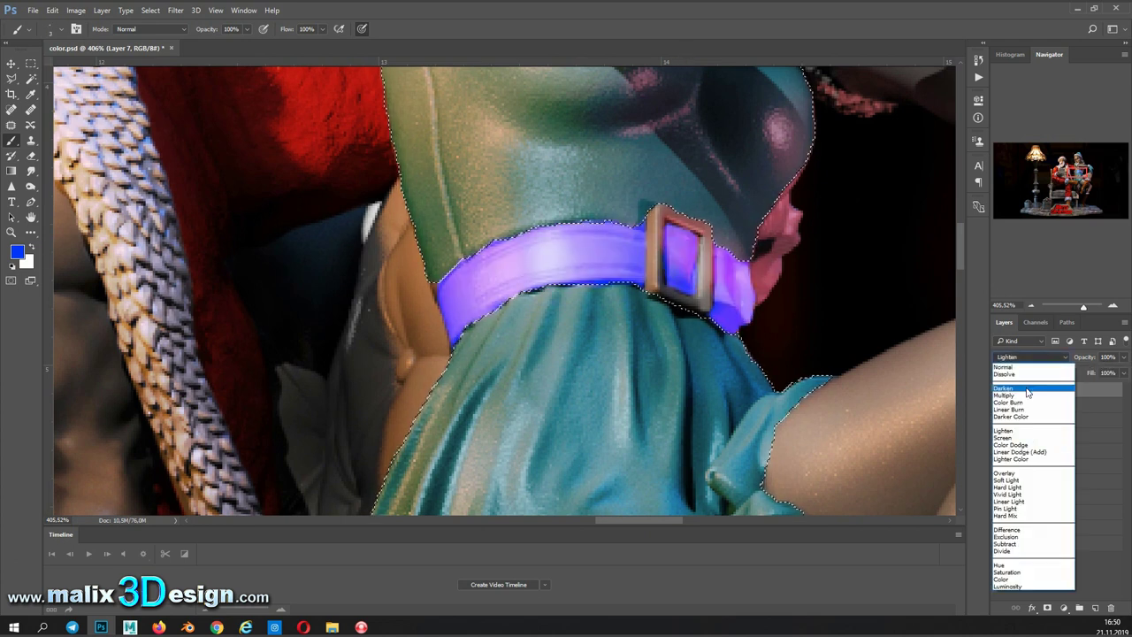
click(1026, 442)
key(ctrl+u)
drag(807, 119, 869, 119)
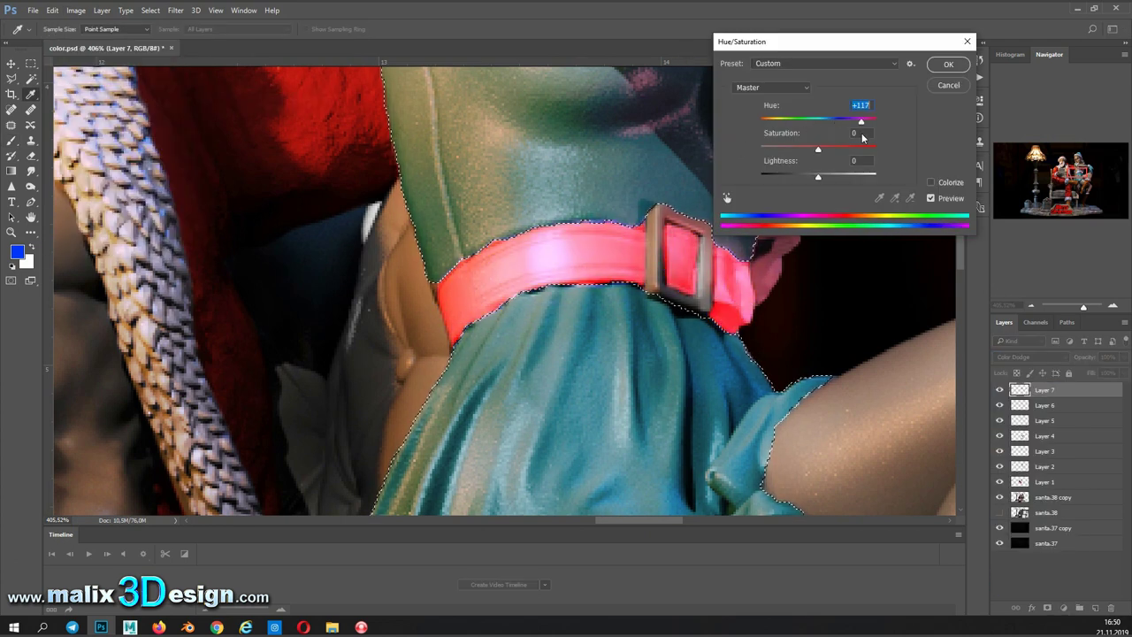
drag(818, 177, 764, 177)
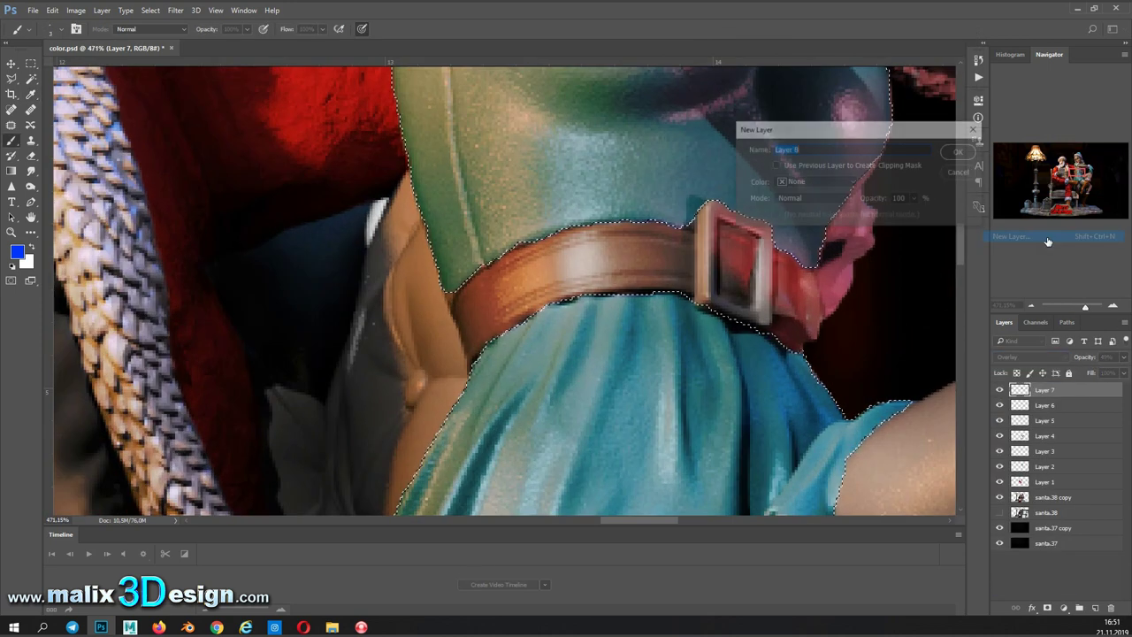
Step: Add Layer 8, paint black over the belt buckle, and lower the layer opacity to 83%
click(16, 252)
click(523, 112)
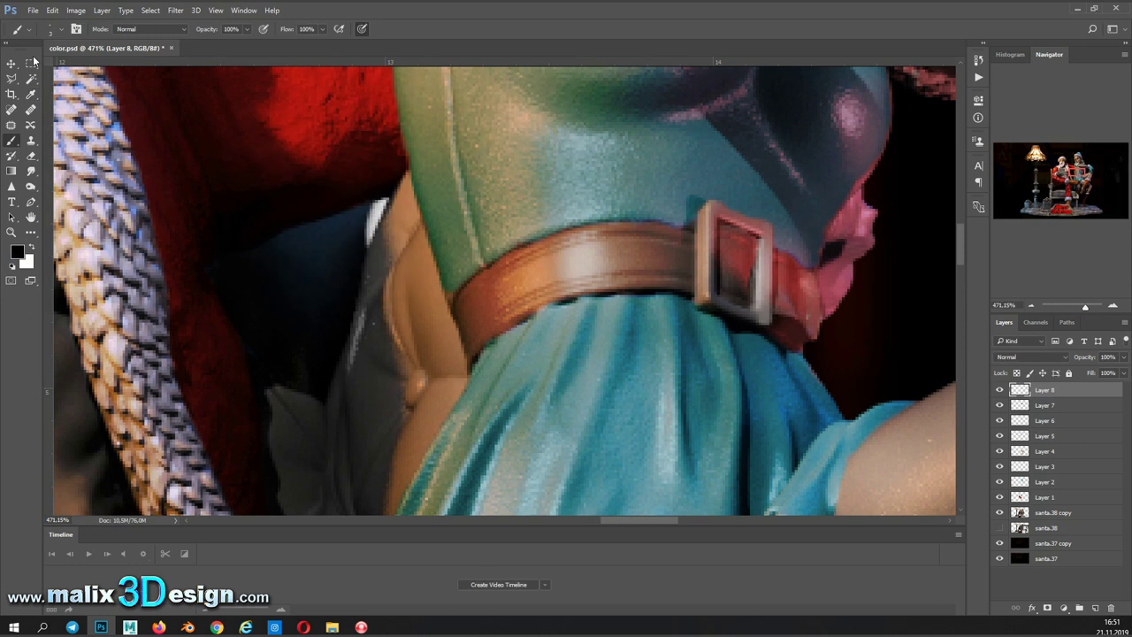
click(53, 29)
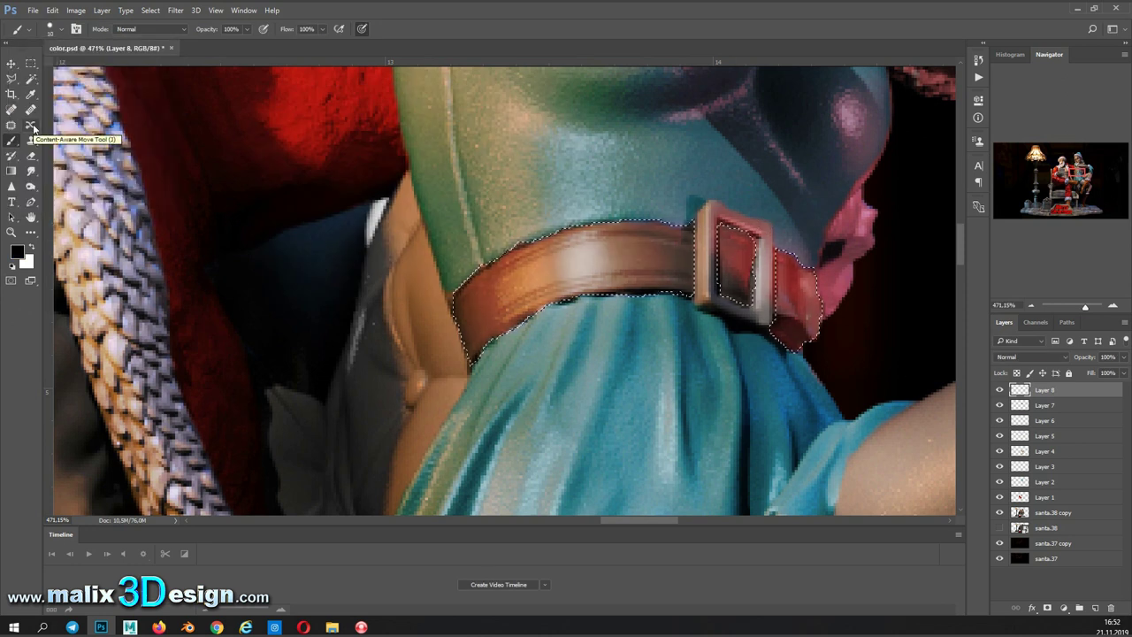
drag(703, 252, 741, 306)
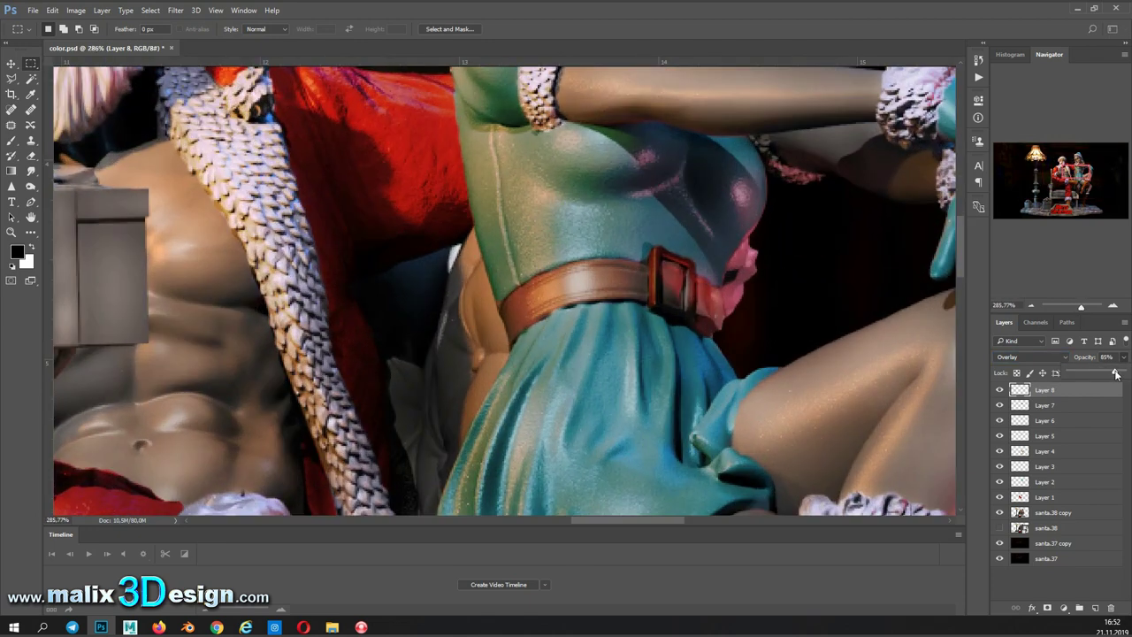
drag(1115, 373, 1113, 373)
drag(1081, 306, 1078, 306)
Step: Burn the top of Santa's hat darker on santa.38 copy using a smaller brush
key(o)
click(1052, 512)
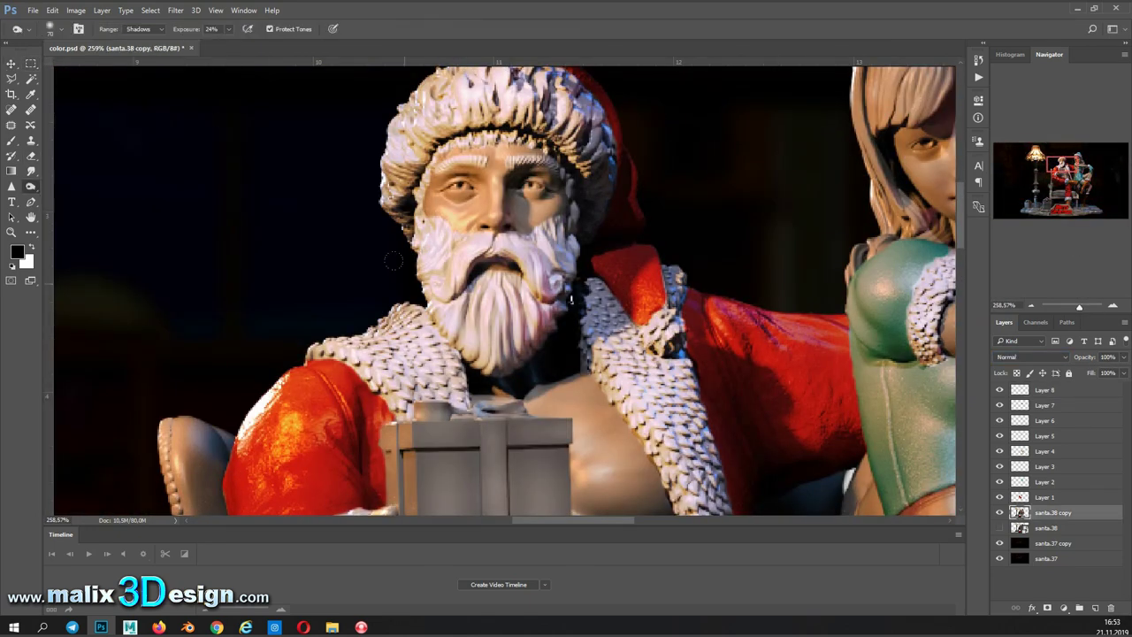
key(bracketleft)
key(bracketleft)
key(bracketleft)
key(3)
key(4)
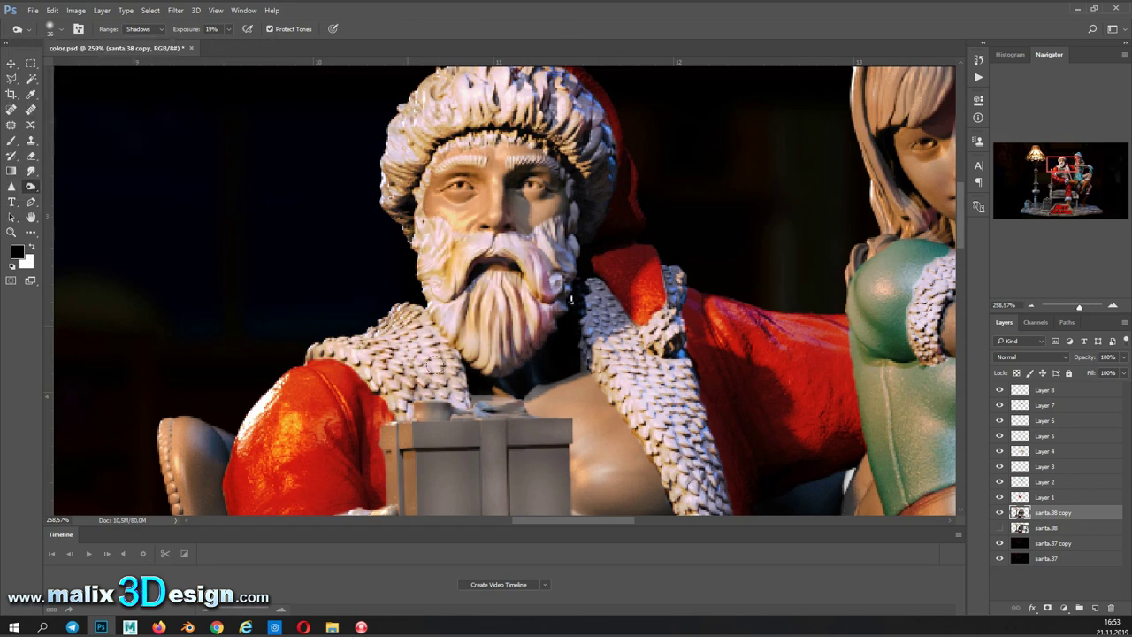
drag(469, 115, 585, 124)
scroll(566, 229, up, 3)
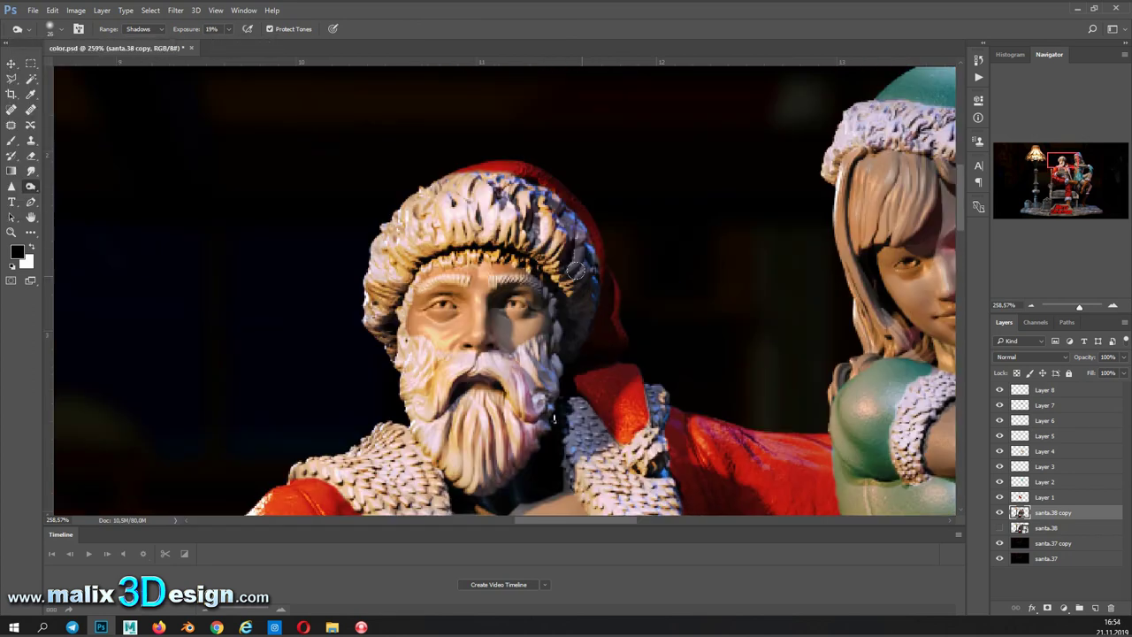
scroll(466, 358, down, 5)
scroll(466, 358, down, 2)
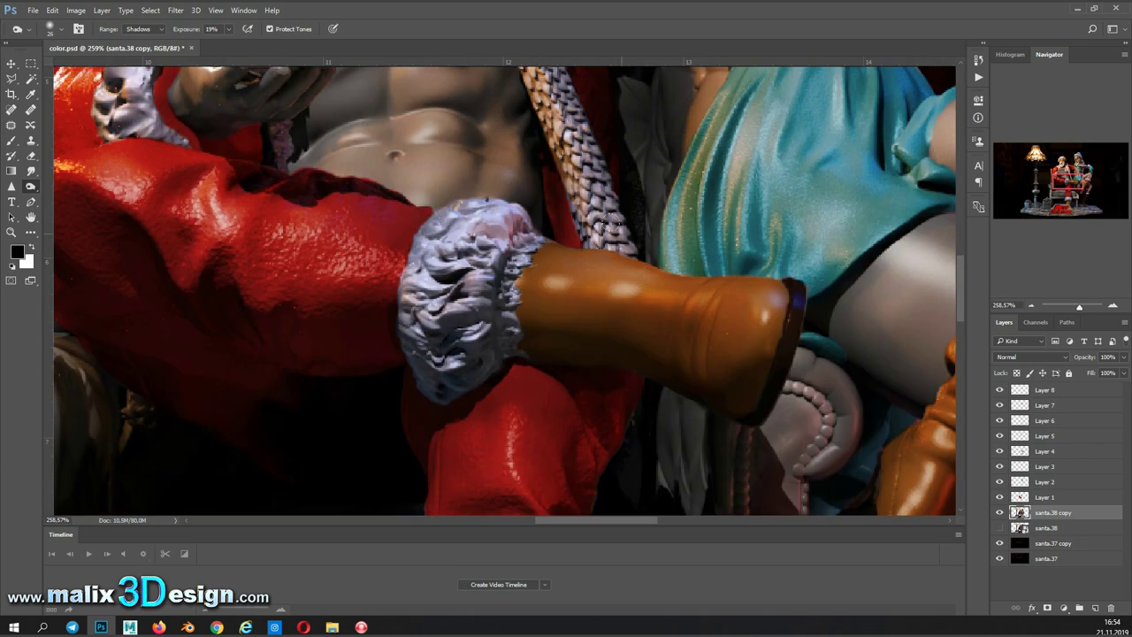
scroll(466, 358, up, 5)
scroll(582, 381, up, 3)
scroll(582, 382, left, 5)
scroll(582, 382, up, 2)
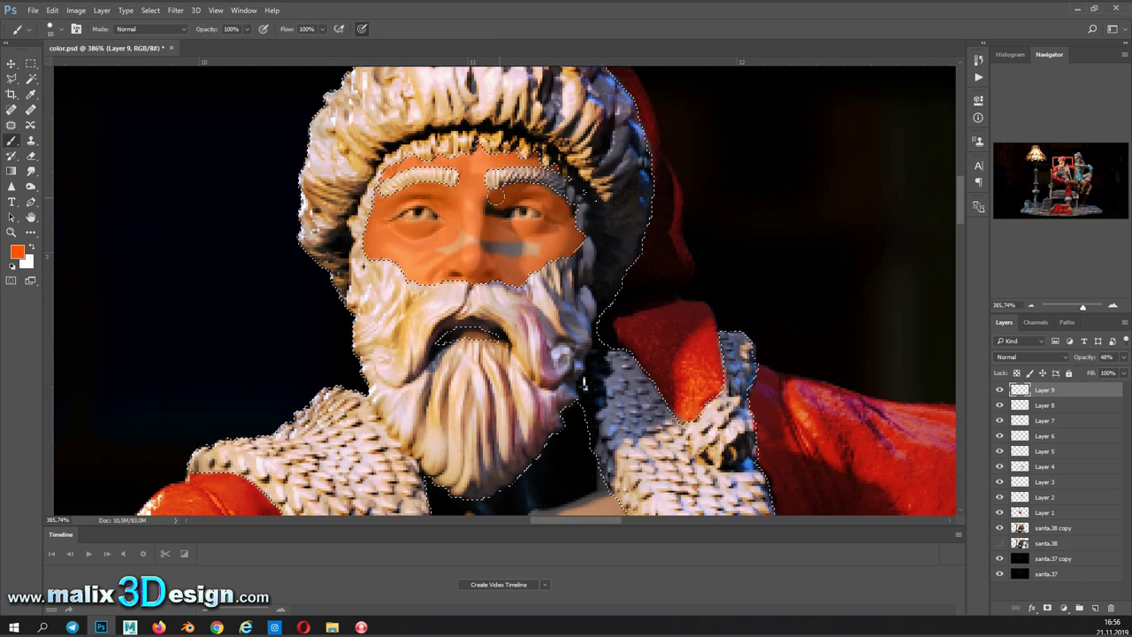
Step: Paint orange over Santa's hand and chest on Layer 9, then enlarge the brush
scroll(584, 382, down, 5)
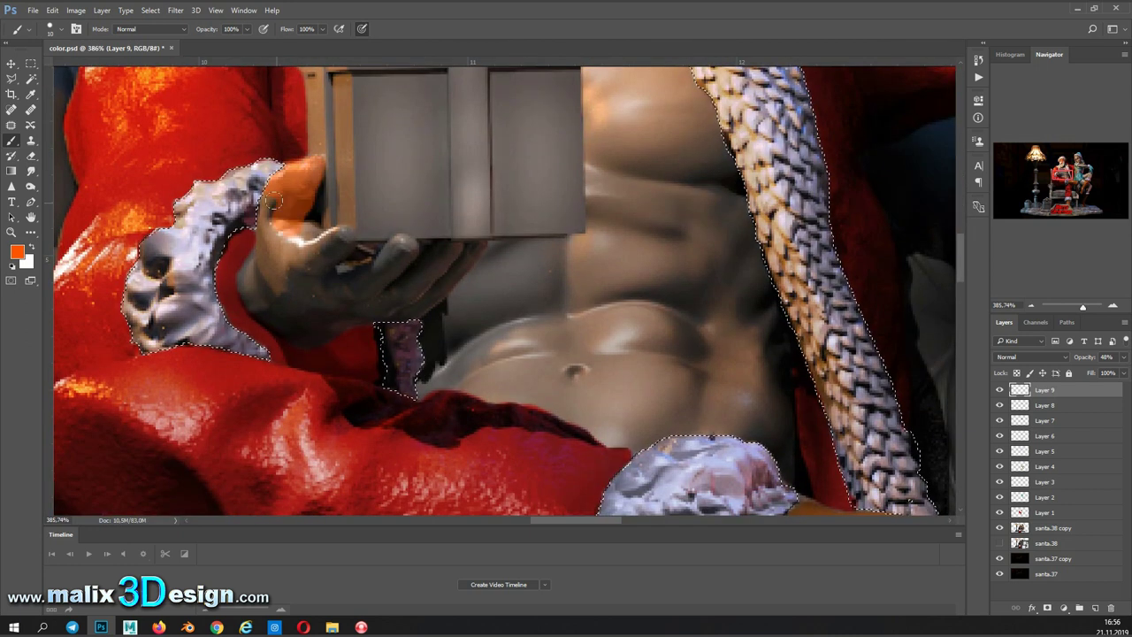
drag(273, 202, 458, 377)
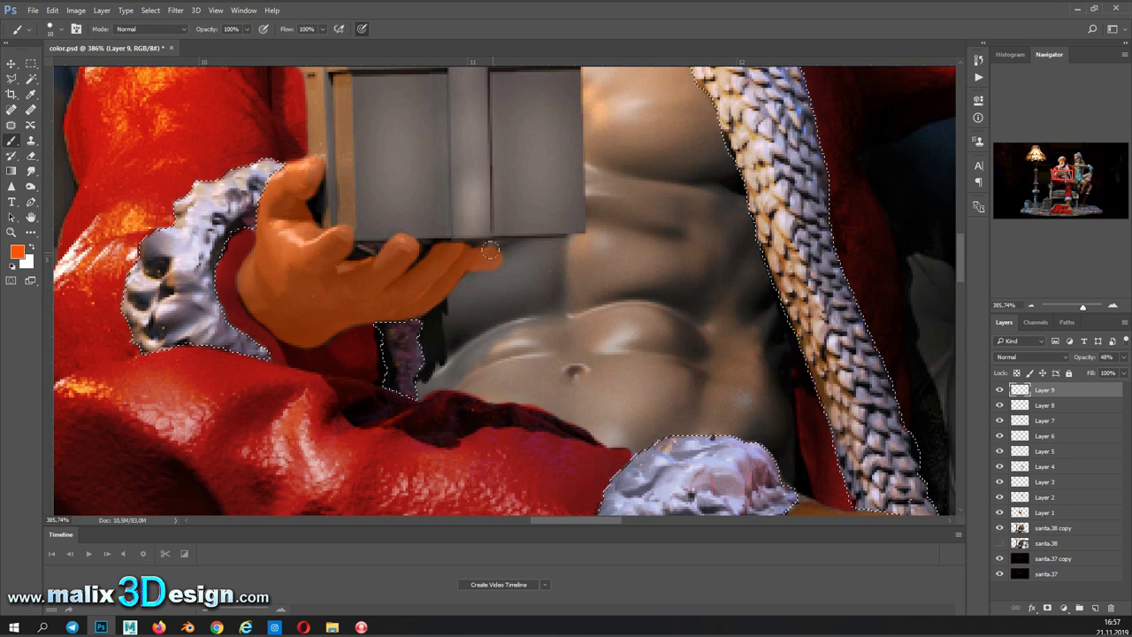
scroll(458, 376, up, 5)
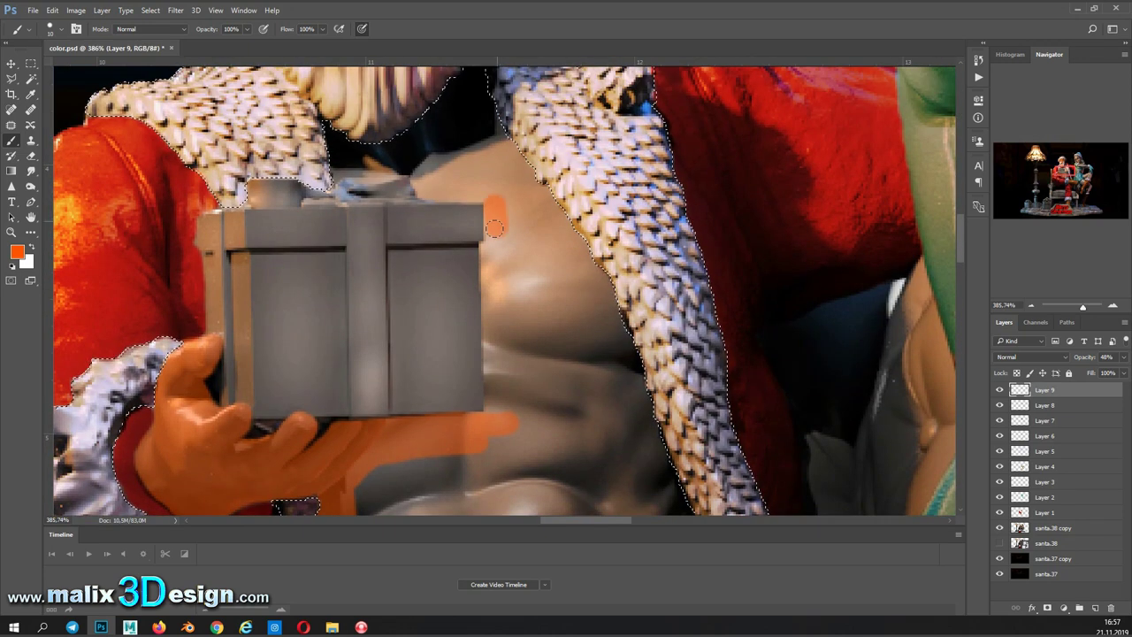
mouse_move(495, 196)
mouse_down()
mouse_move(499, 292)
mouse_move(422, 183)
mouse_up()
scroll(422, 183, up, 3)
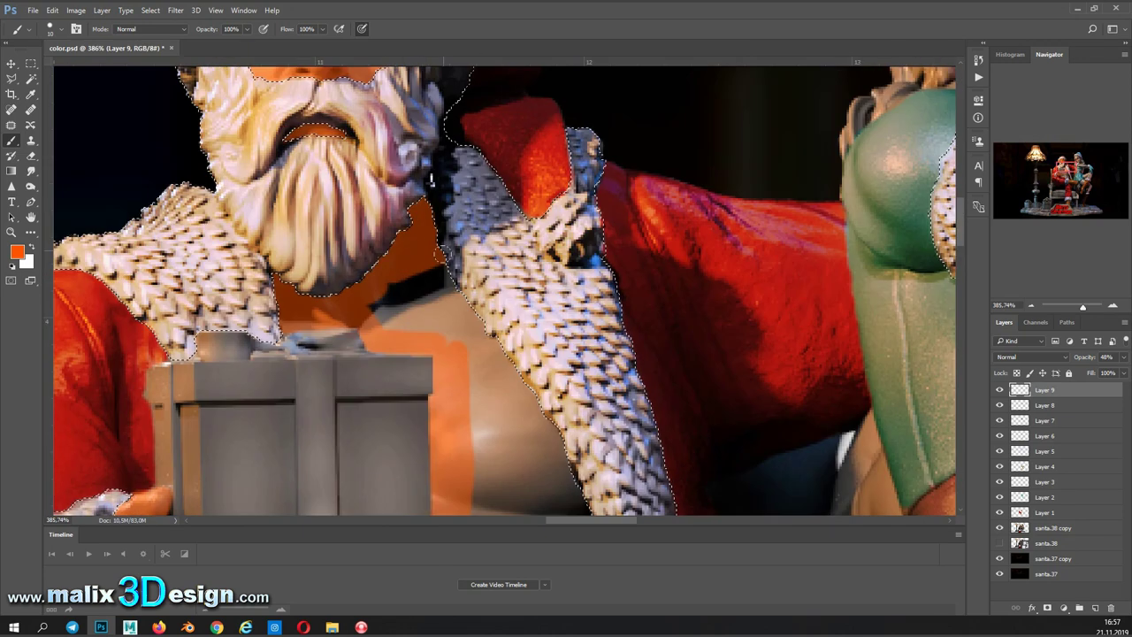
scroll(422, 183, down, 5)
click(50, 29)
key(Return)
scroll(282, 201, down, 5)
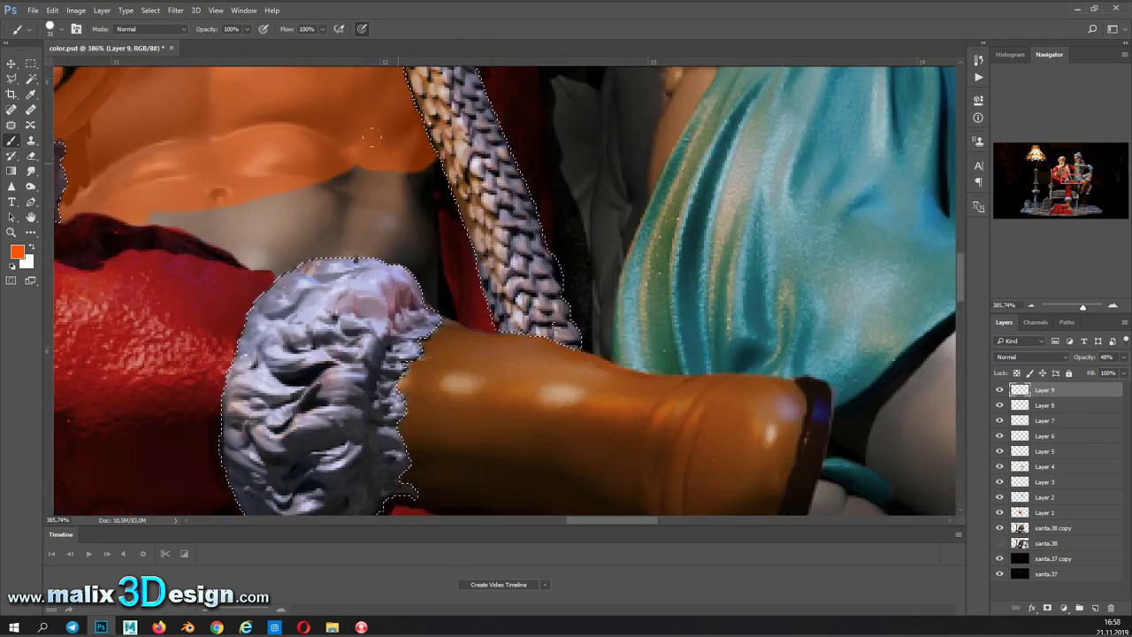
scroll(376, 238, right, 5)
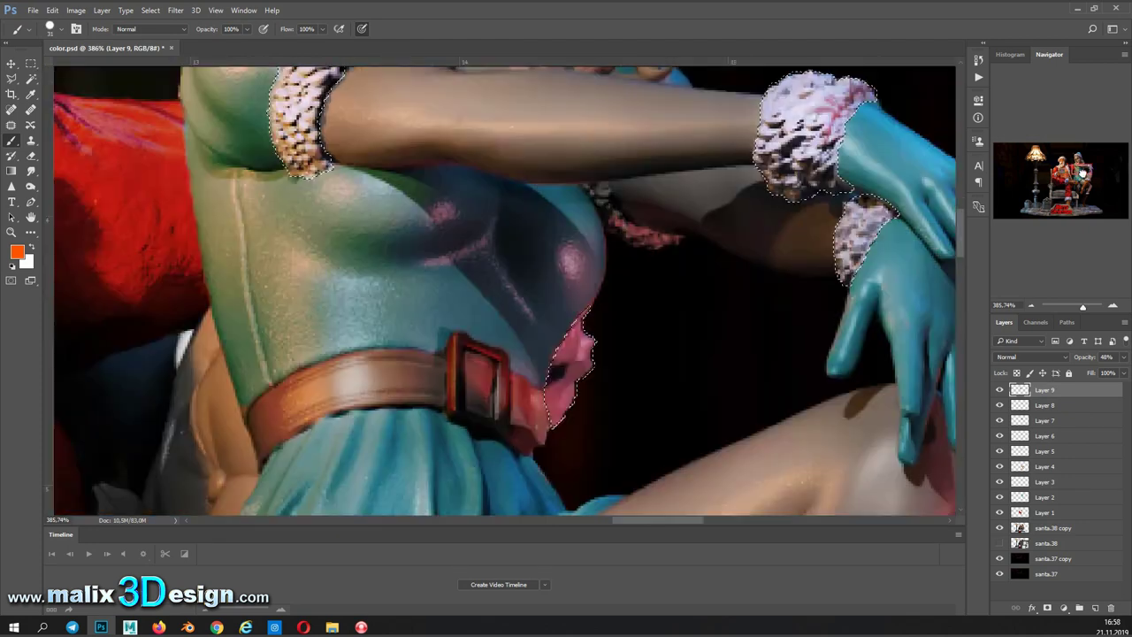
scroll(375, 239, left, 5)
scroll(376, 239, right, 5)
scroll(375, 239, up, 3)
Step: Paint orange along the girl's arm and under it near the hands
click(319, 340)
drag(318, 343, 616, 360)
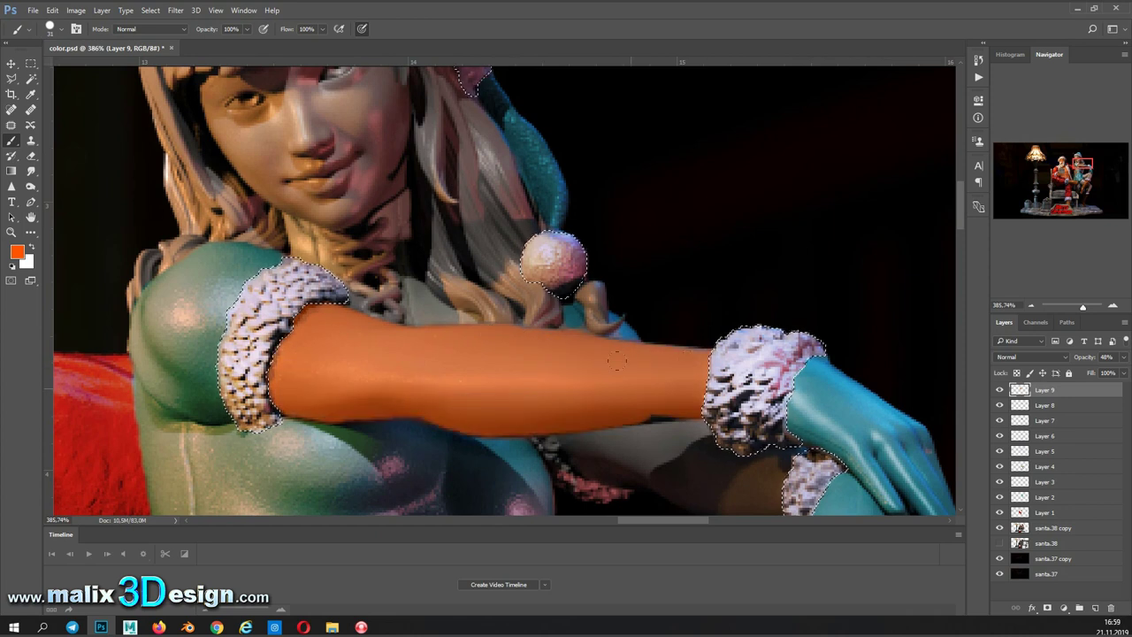
scroll(531, 292, down, 3)
scroll(531, 292, right, 5)
drag(531, 371, 370, 297)
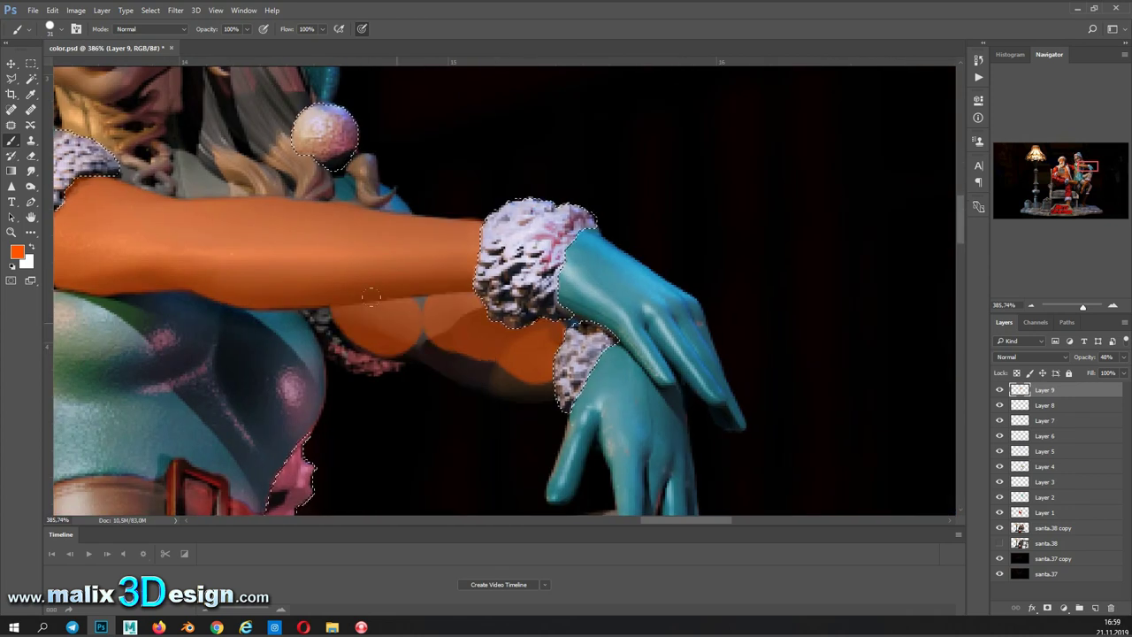
scroll(530, 292, down, 5)
Step: Fill both of the girl's legs and her thigh with orange
click(305, 229)
mouse_move(292, 239)
mouse_down()
mouse_move(265, 291)
mouse_move(540, 389)
mouse_up()
scroll(263, 419, down, 5)
click(427, 327)
drag(427, 326, 531, 353)
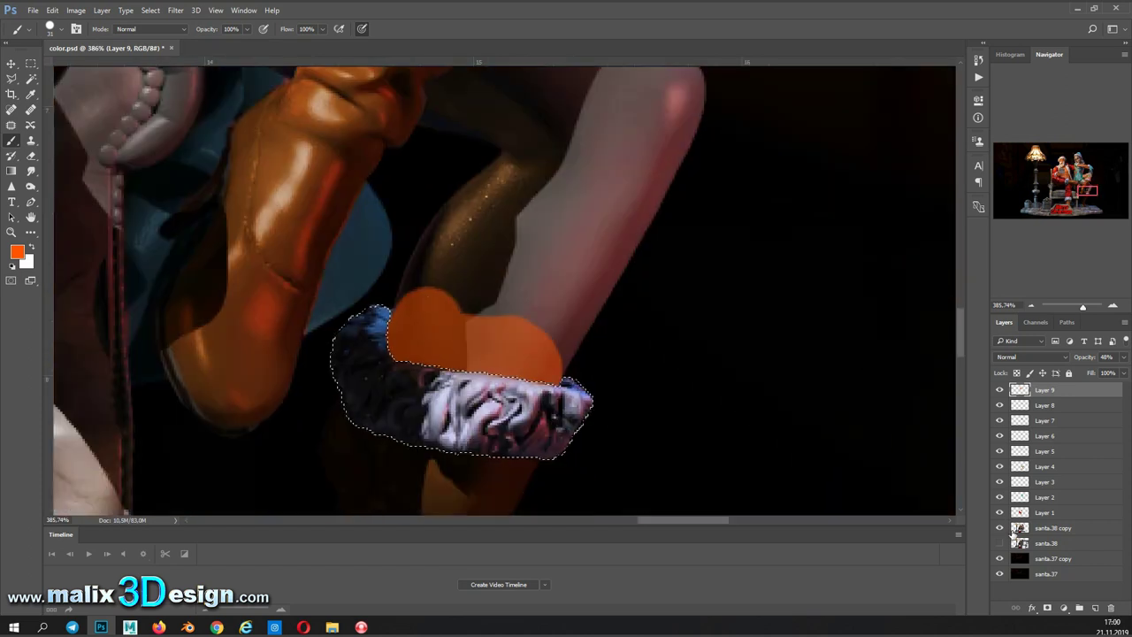
drag(442, 300, 619, 133)
scroll(495, 316, left, 3)
scroll(496, 315, up, 5)
scroll(495, 316, up, 5)
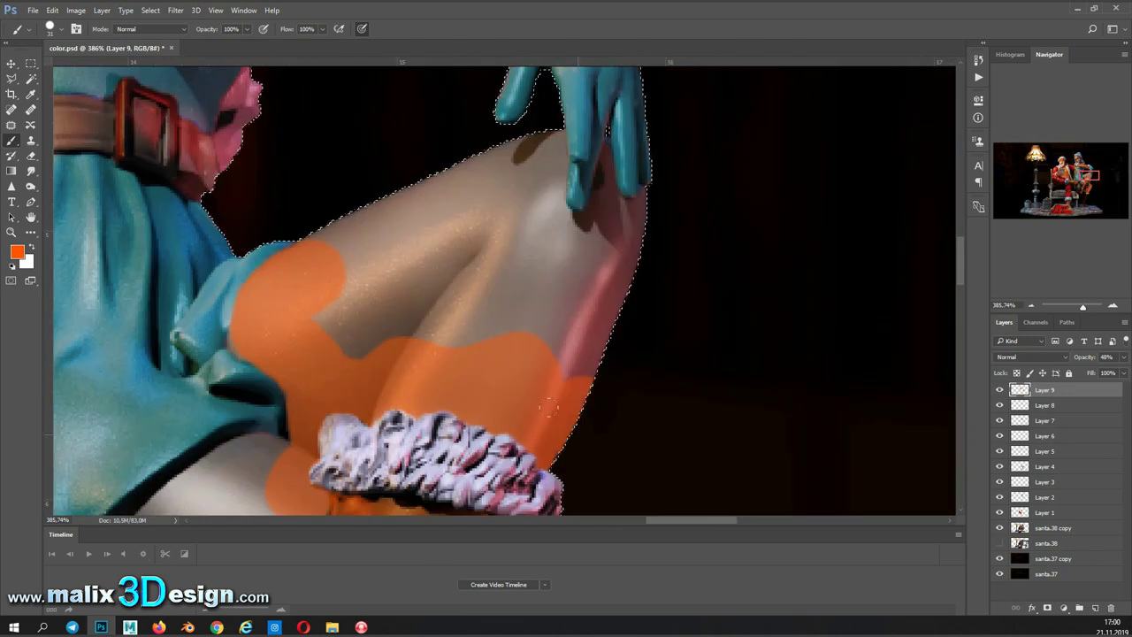
drag(619, 230, 371, 327)
mouse_move(398, 248)
mouse_down()
mouse_move(573, 227)
mouse_move(537, 122)
mouse_up()
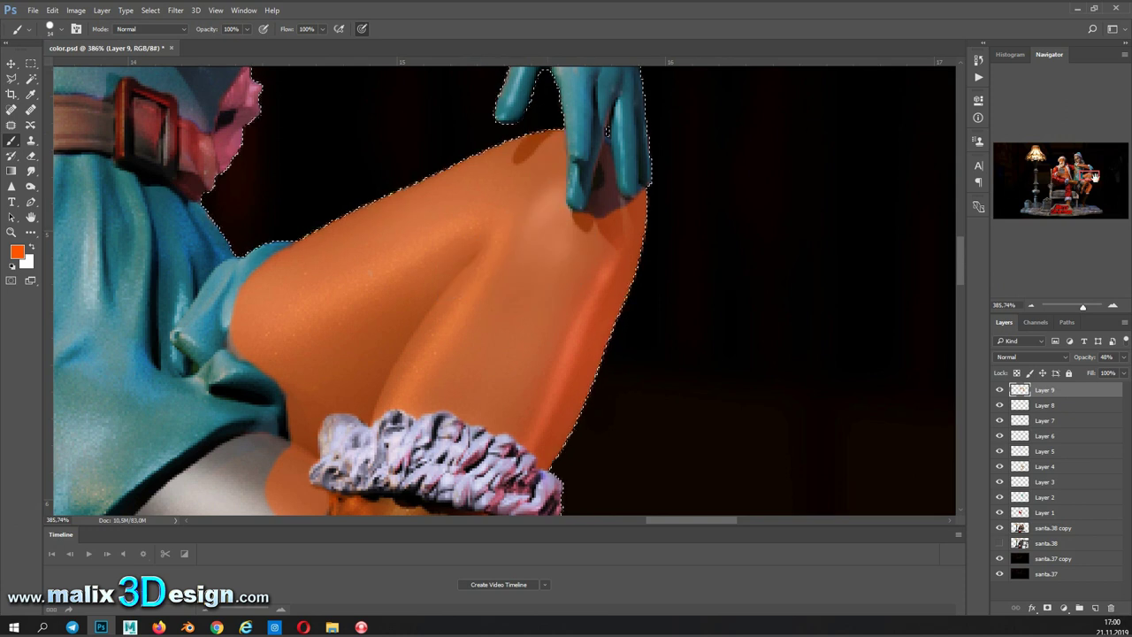
Step: Load the boot selection and paint orange on the leg and shadow beside the boot
key(m)
scroll(495, 316, down, 5)
right_click(492, 220)
ctrl+click(1019, 451)
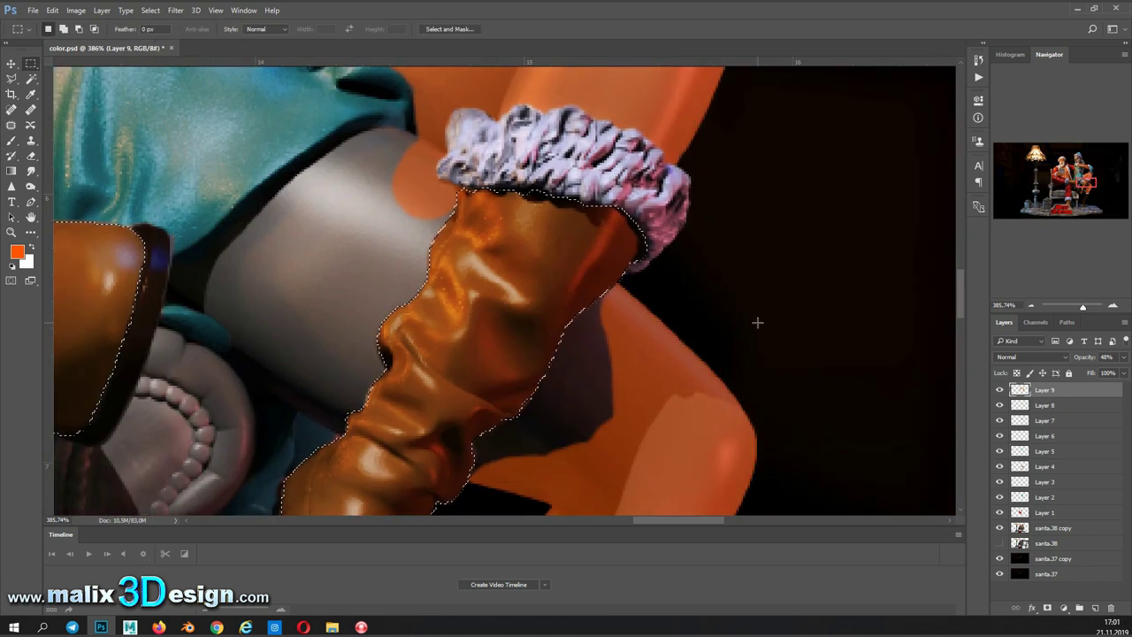
key(b)
drag(415, 208, 327, 416)
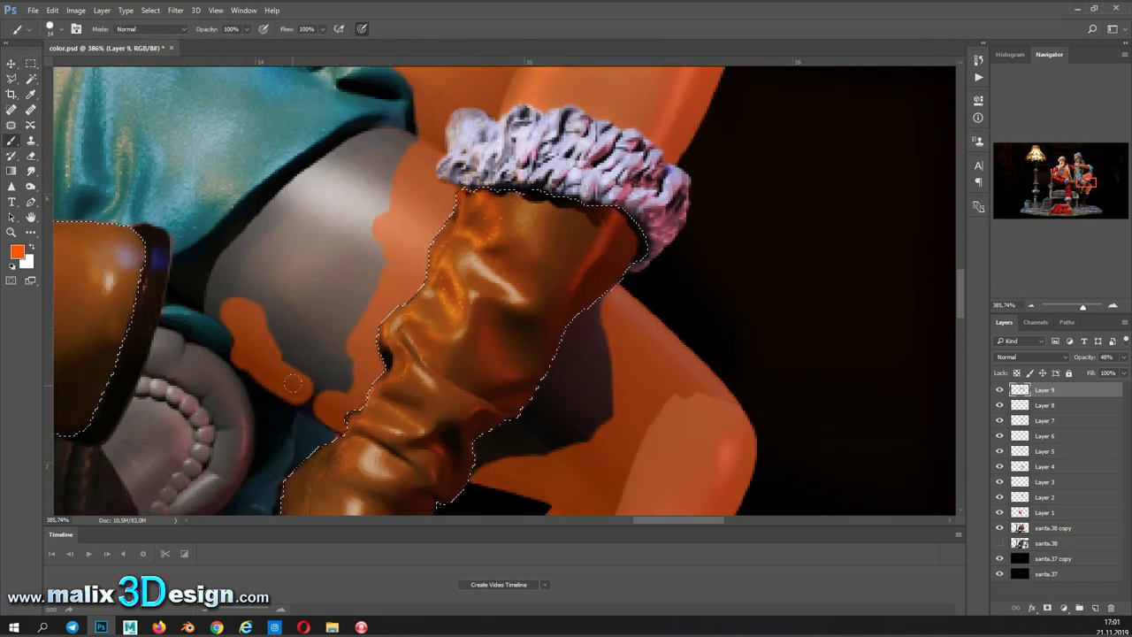
mouse_move(234, 305)
mouse_down()
mouse_move(597, 395)
mouse_move(521, 424)
mouse_up()
mouse_move(180, 227)
mouse_down()
mouse_move(231, 188)
mouse_move(256, 442)
mouse_up()
drag(708, 442, 442, 266)
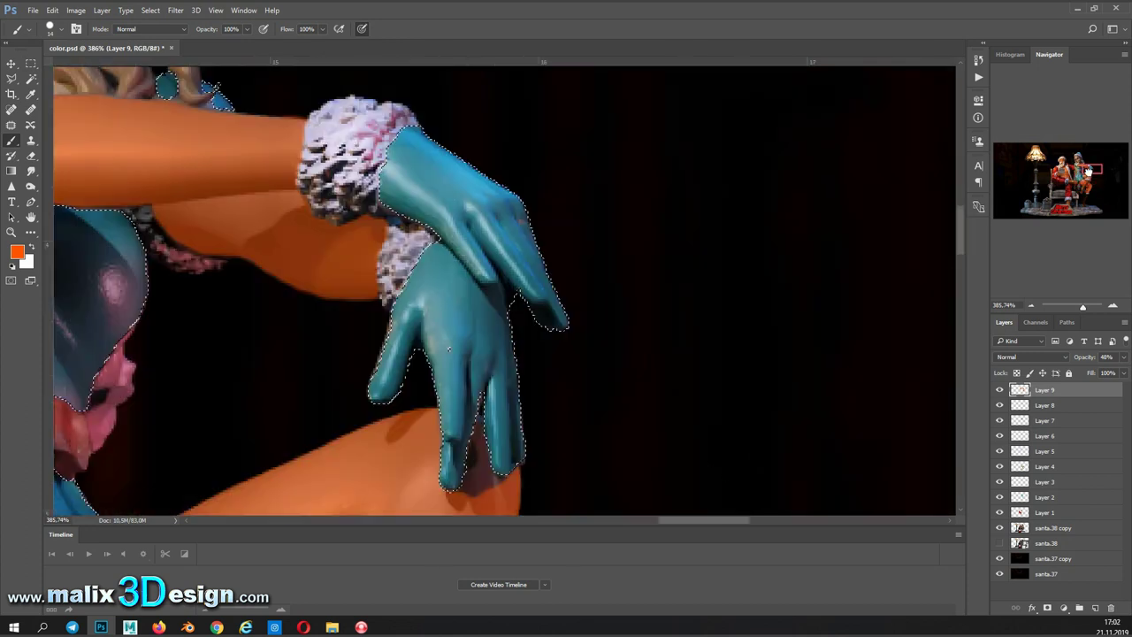
mouse_move(504, 376)
mouse_down()
mouse_move(609, 301)
mouse_move(837, 301)
mouse_up()
Step: Zoom in and paint orange over the girl's face
key(e)
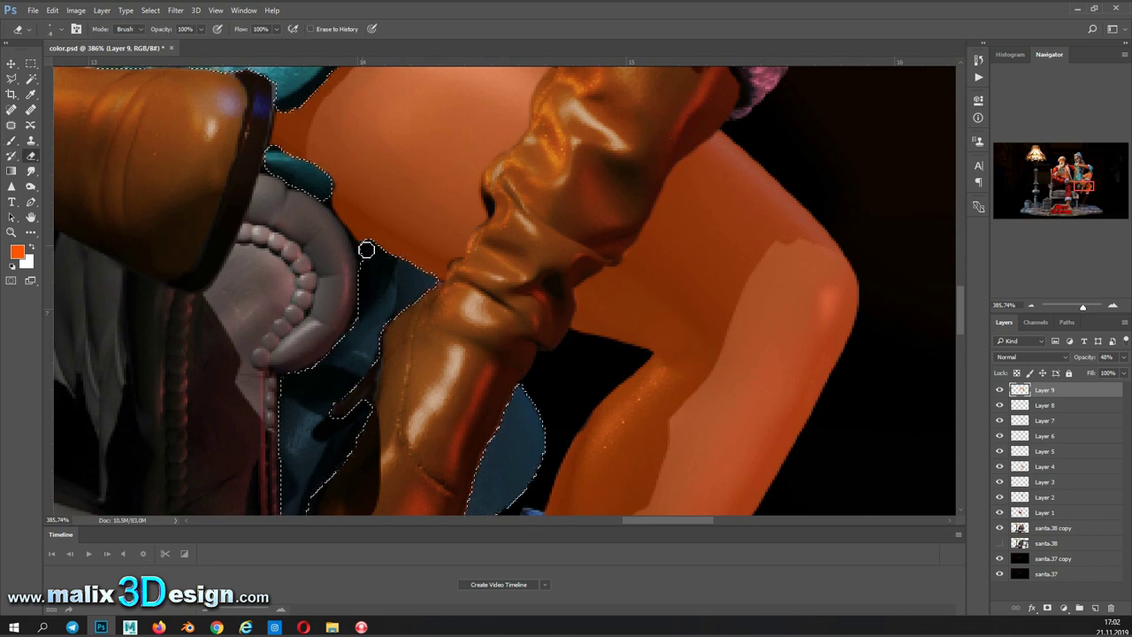
drag(265, 265, 531, 310)
key(b)
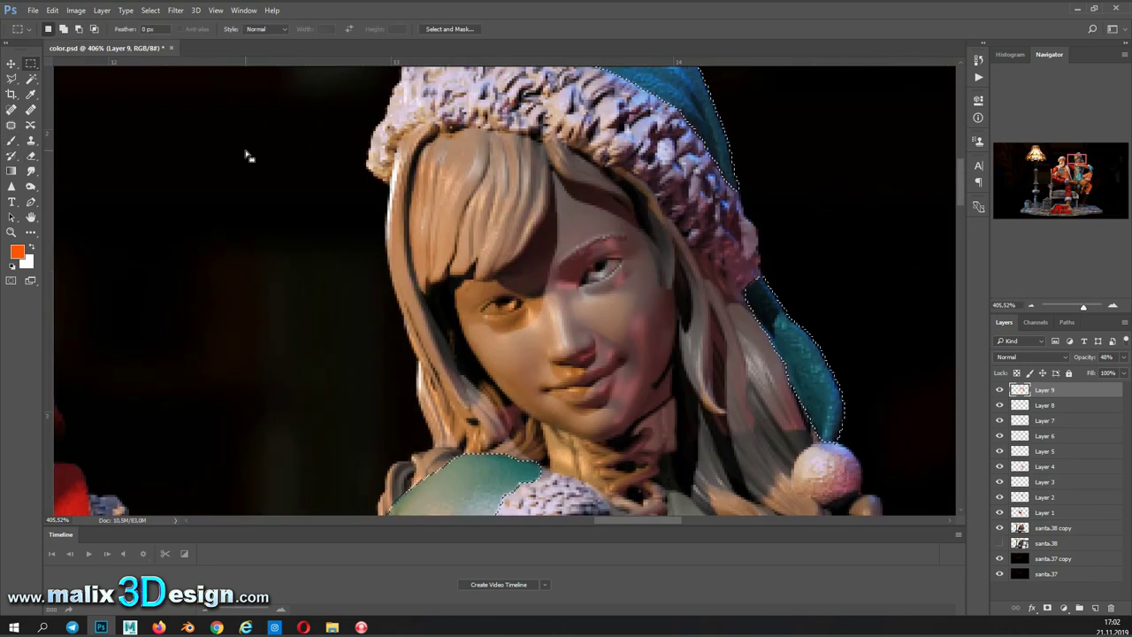
click(55, 28)
drag(1083, 306, 1086, 306)
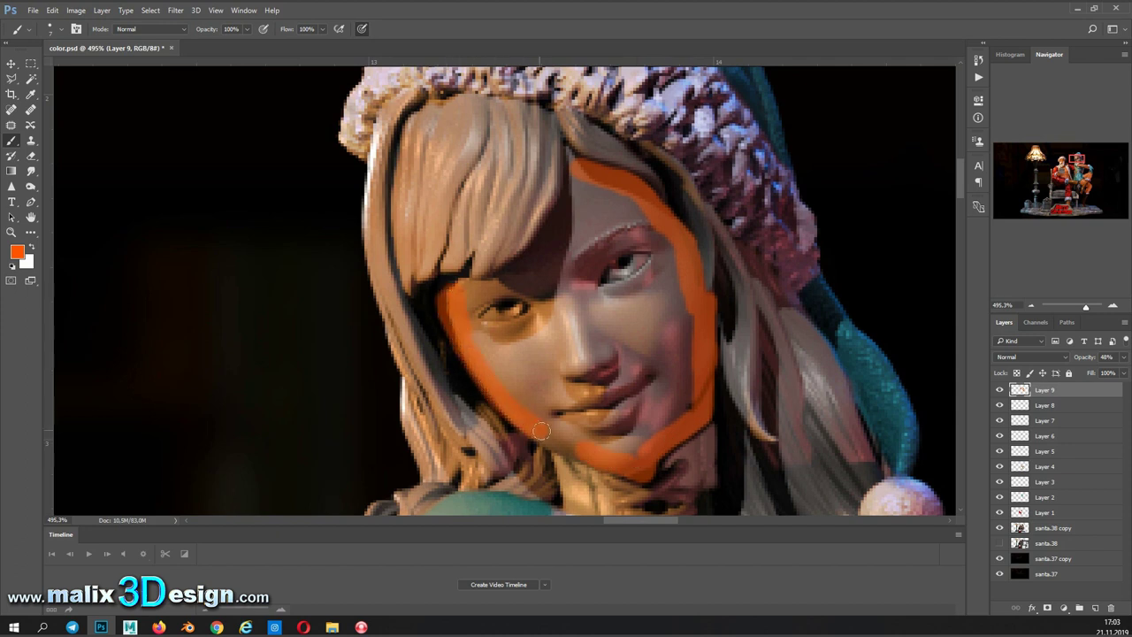
drag(615, 428, 661, 258)
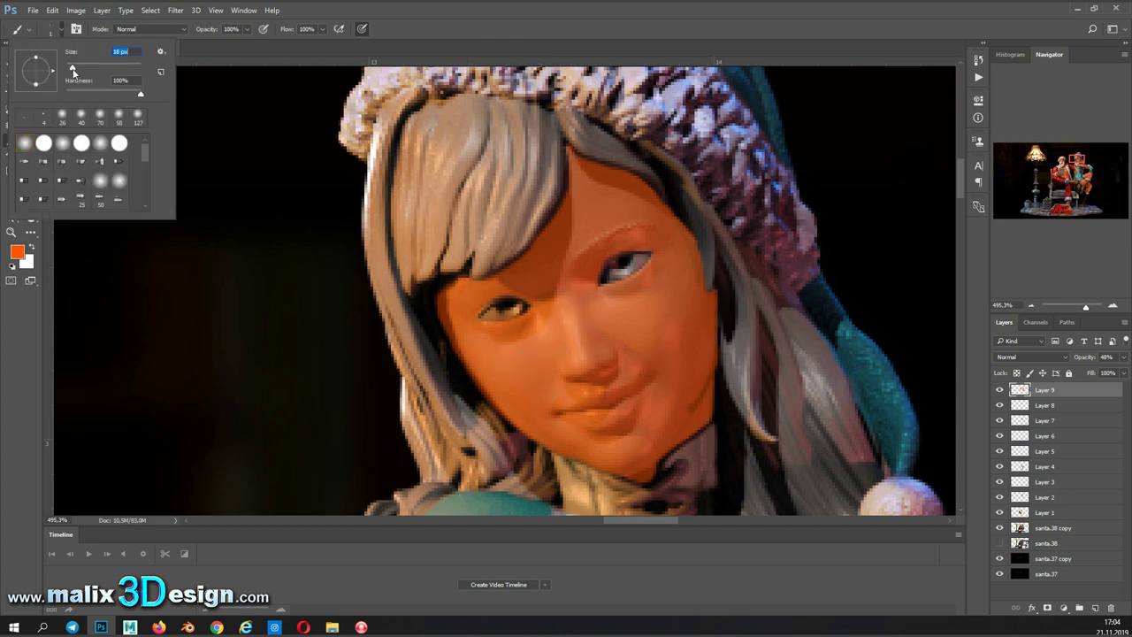
drag(1085, 306, 1071, 307)
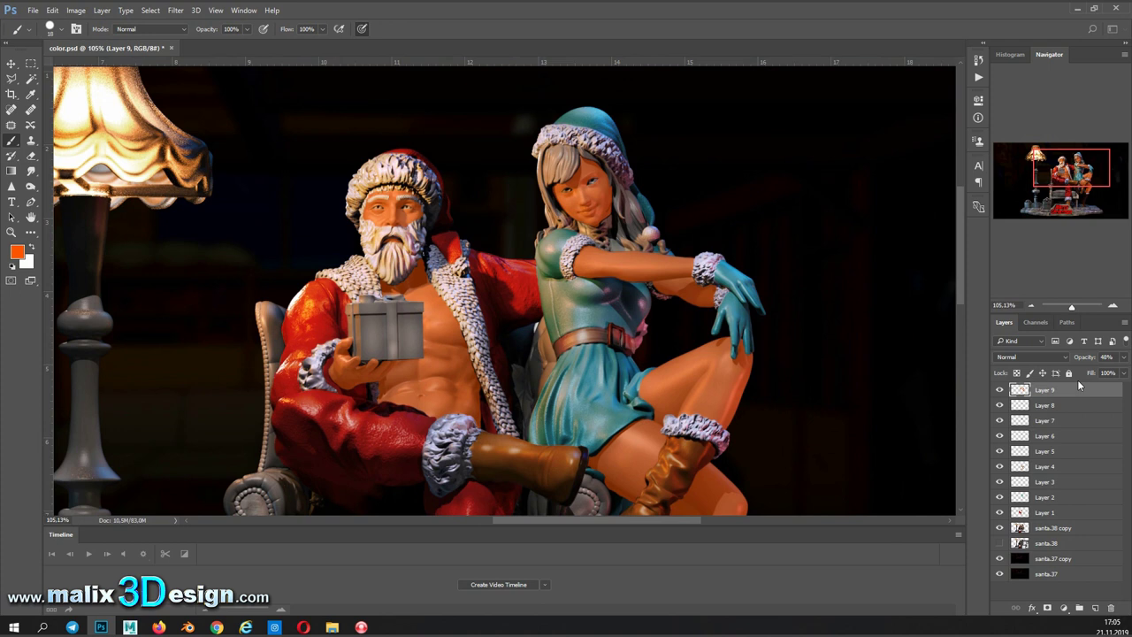
Step: Blend Layer 9 as Soft Light, adjust its opacity, and tweak it with Hue/Saturation
click(1029, 357)
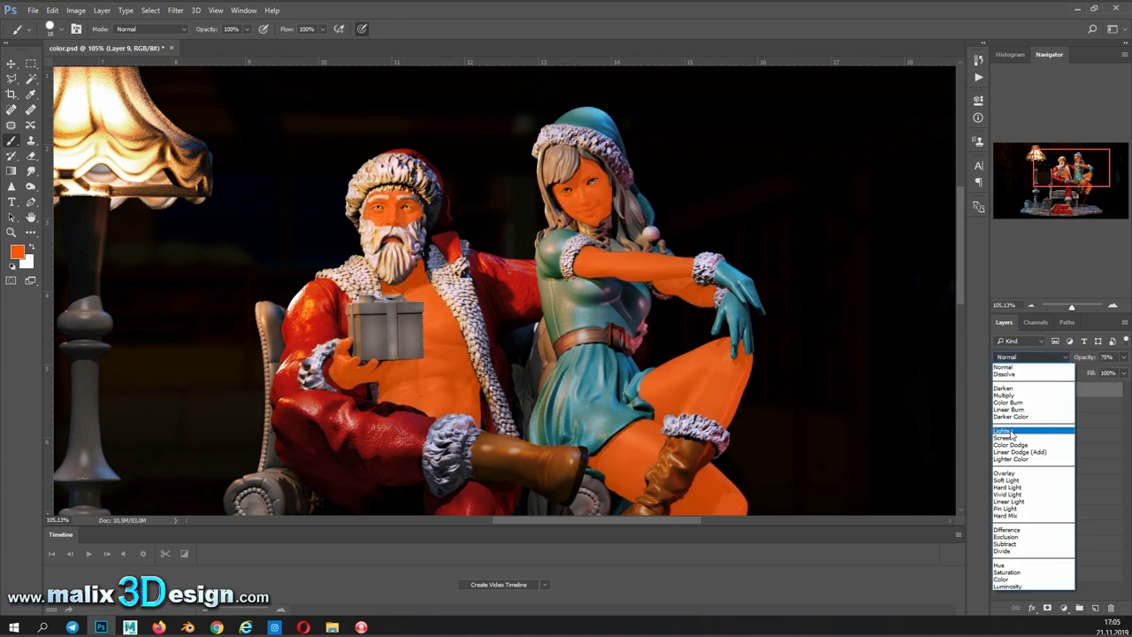
key(ctrl+u)
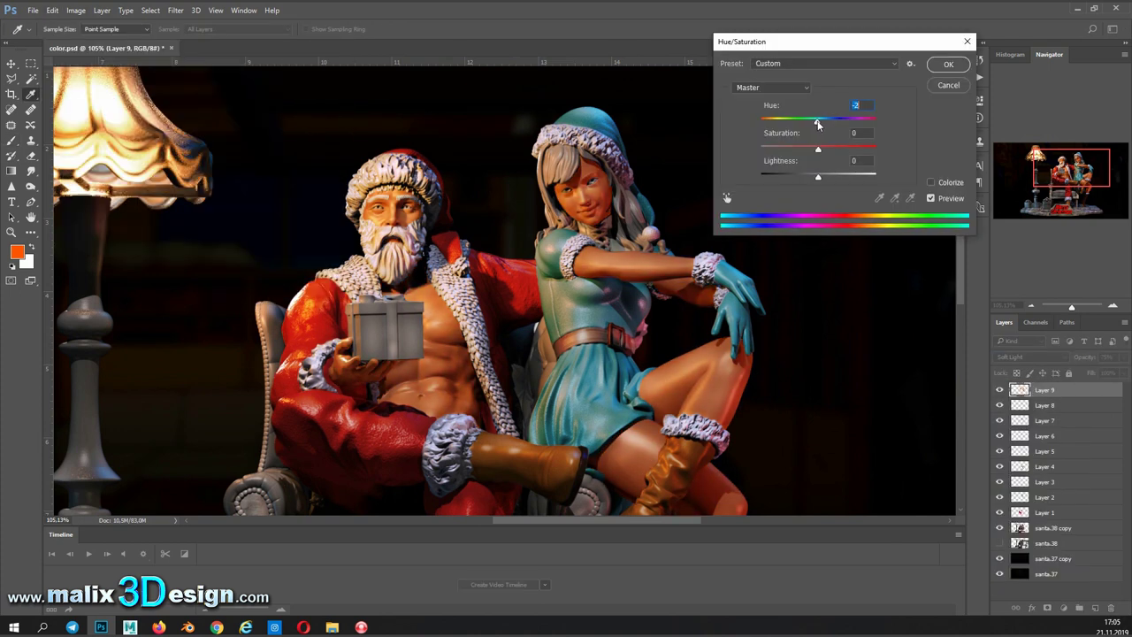
key(Escape)
drag(1112, 372, 1081, 372)
key(ctrl+u)
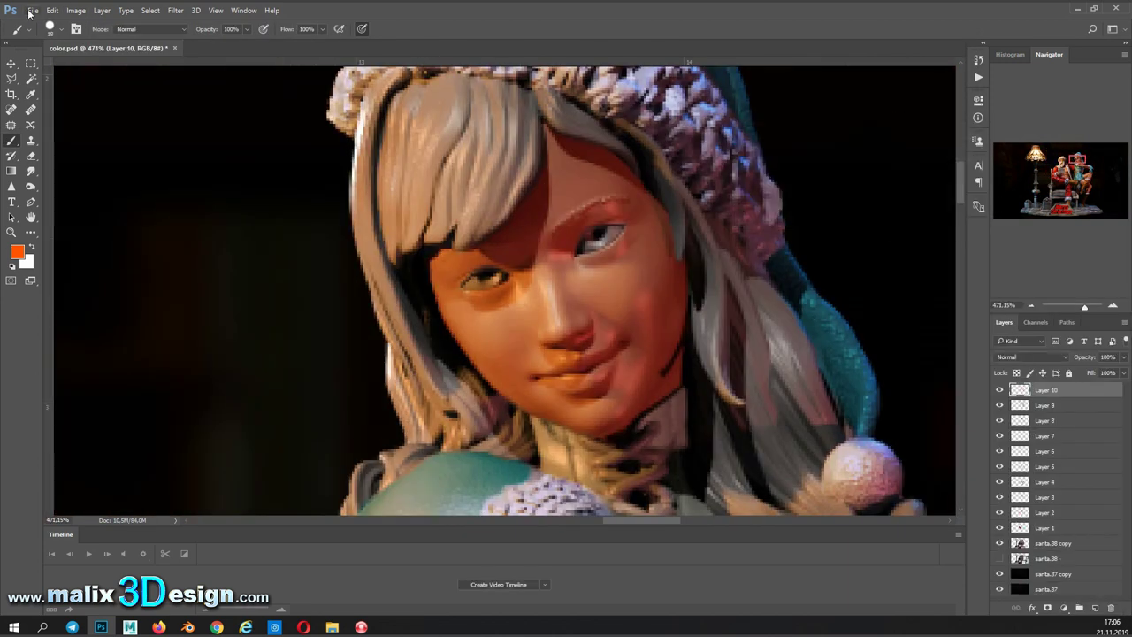
Step: Set the Dodge tool to Midtones with a 7 px brush on santa.38 copy for the girl's eyes
click(1052, 543)
right_click(31, 186)
click(88, 182)
click(60, 28)
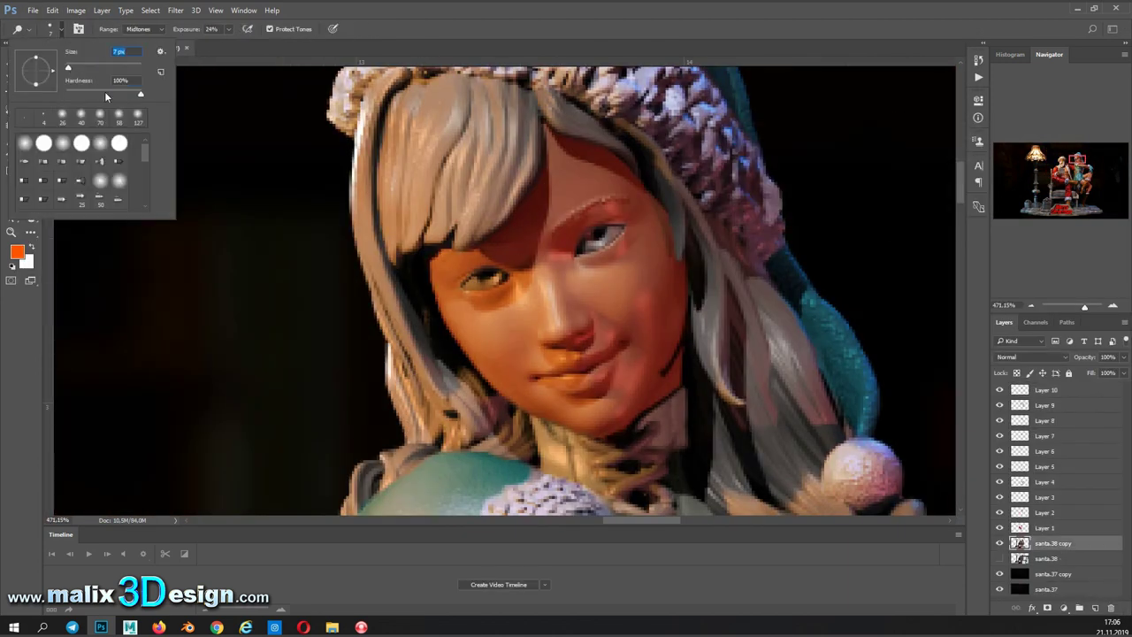
key(Return)
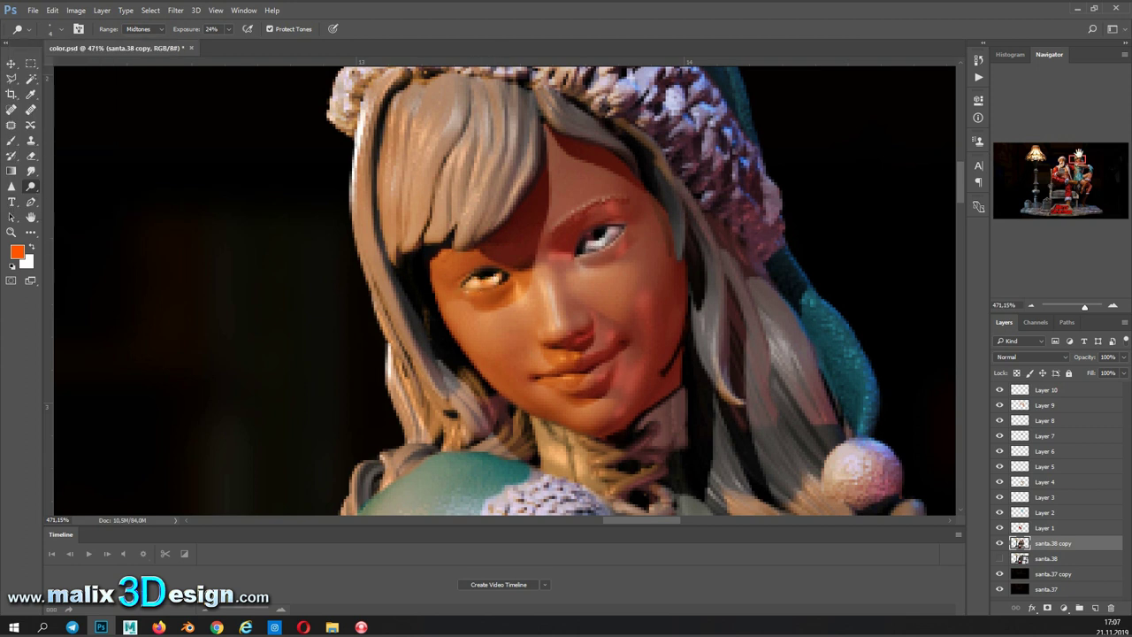
drag(1078, 156, 1060, 161)
key(shift+o)
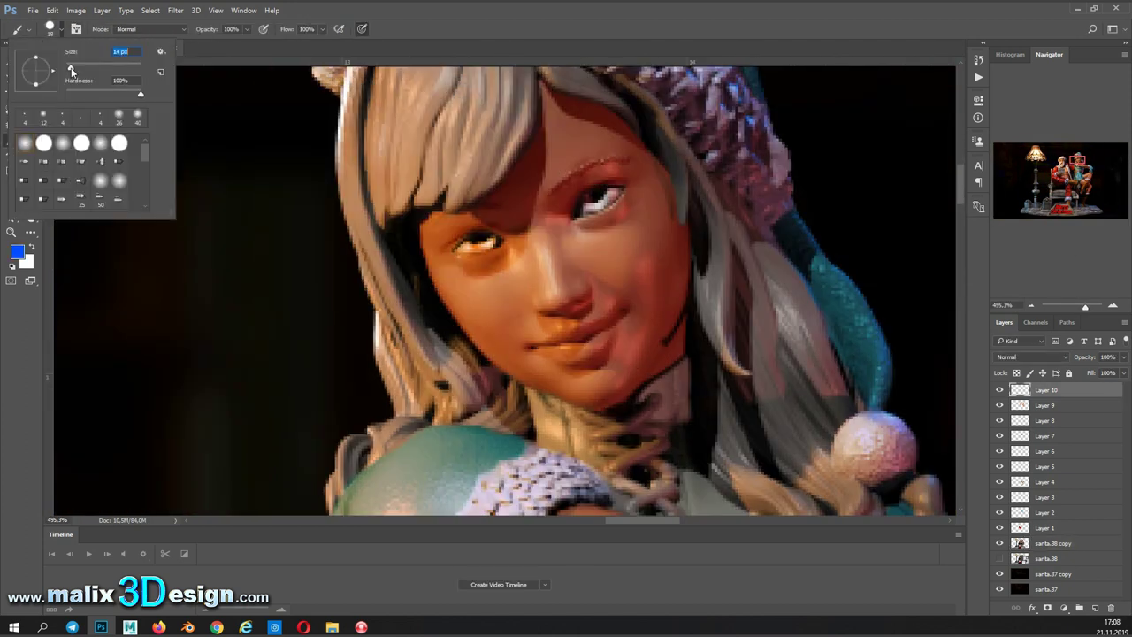
Step: Paint blue irises on Santa's and the girl's eyes, erase the excess, and raise the layer opacity
click(593, 196)
click(1050, 177)
click(573, 226)
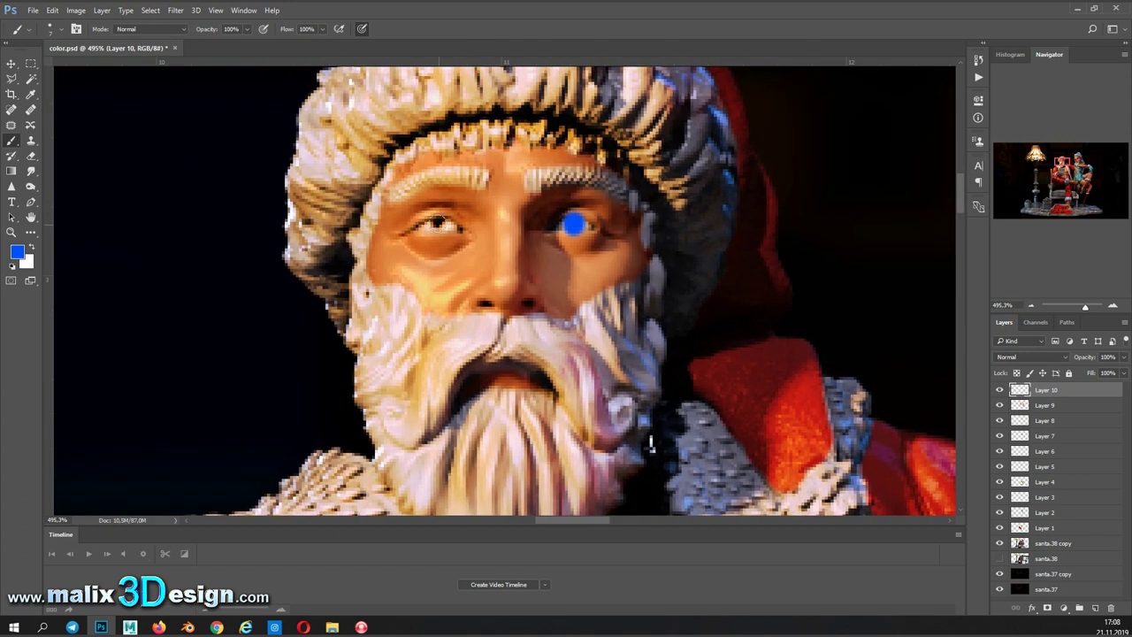
key(e)
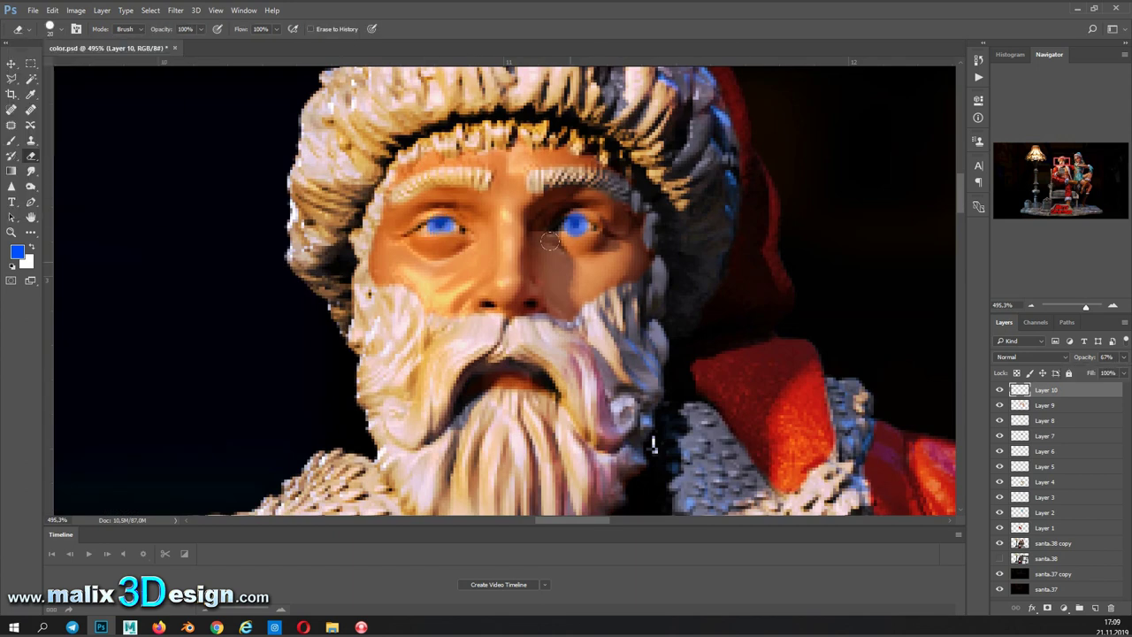
click(1061, 172)
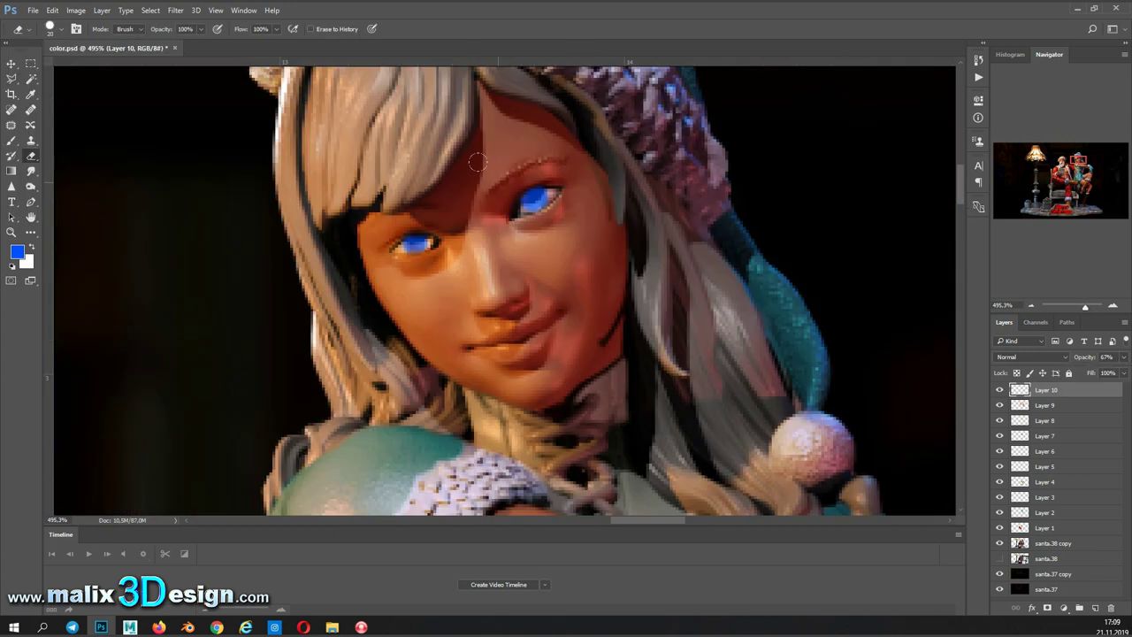
scroll(1031, 357, down, 7)
drag(1113, 372, 1115, 372)
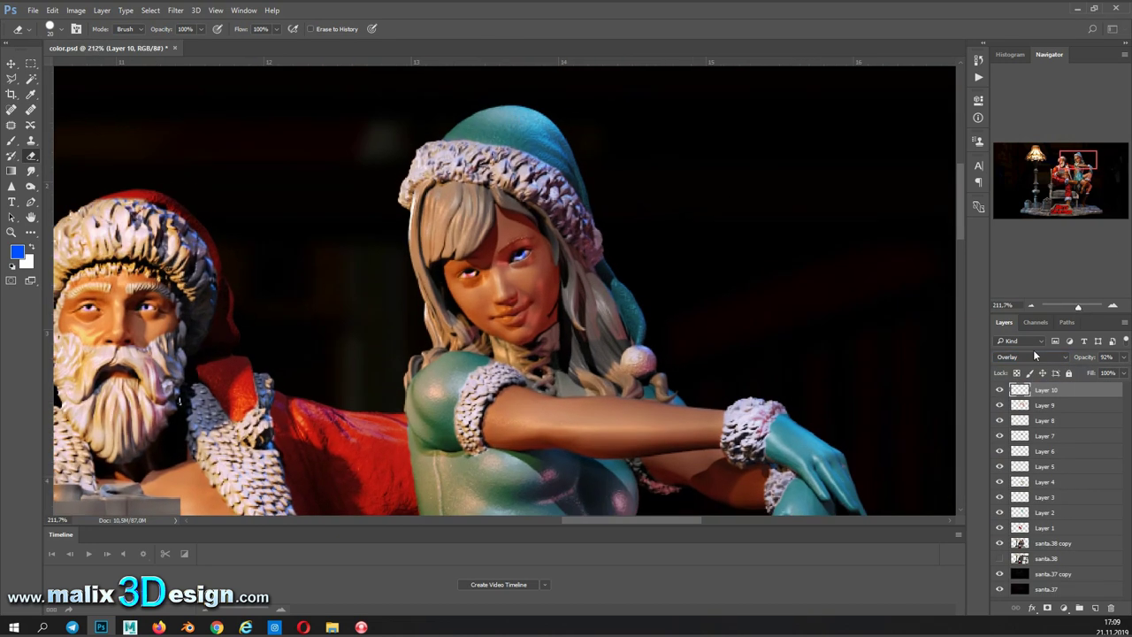
scroll(1031, 357, down, 1)
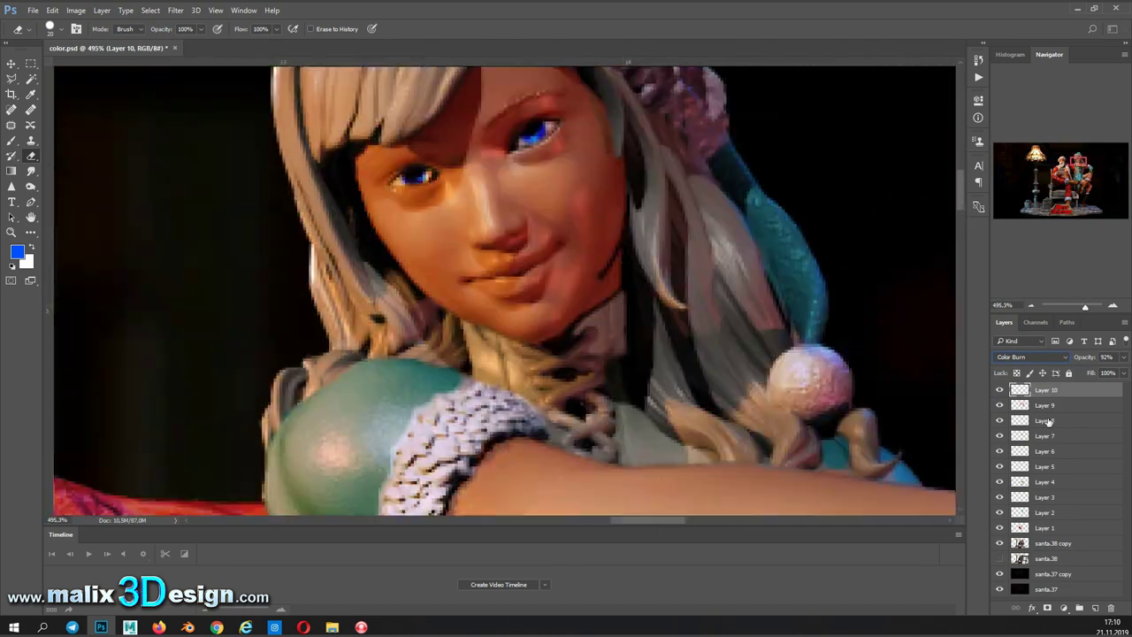
Step: On a new layer, paint the girl's lips blue with a 6 px brush and shift them to red
key(ctrl+shift+alt+n)
click(60, 28)
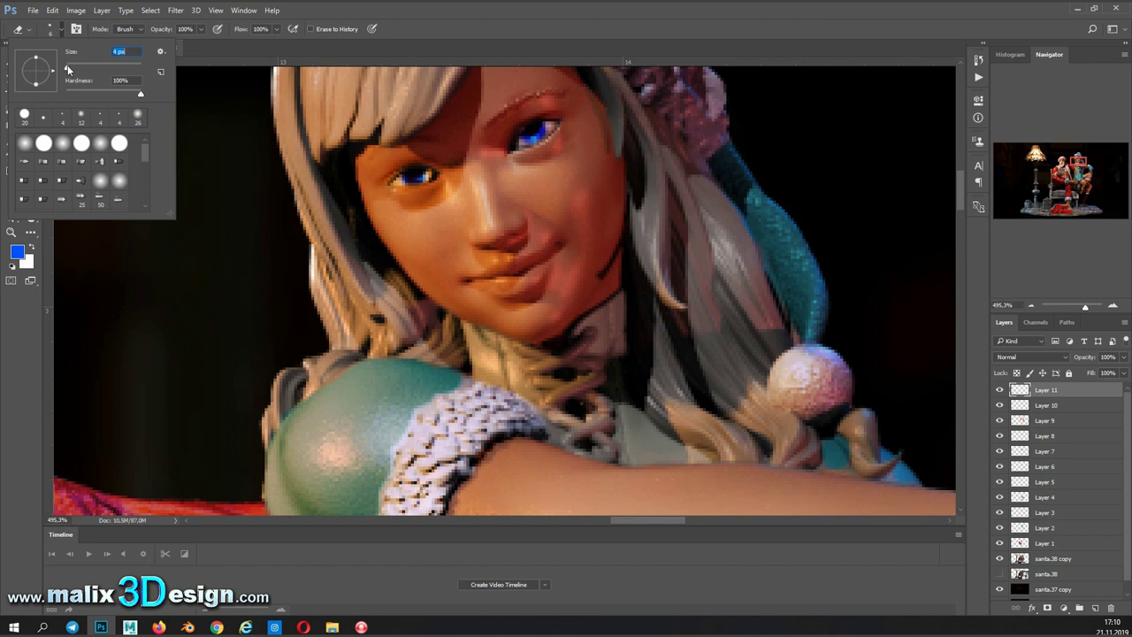
click(537, 262)
click(11, 142)
drag(552, 252, 528, 264)
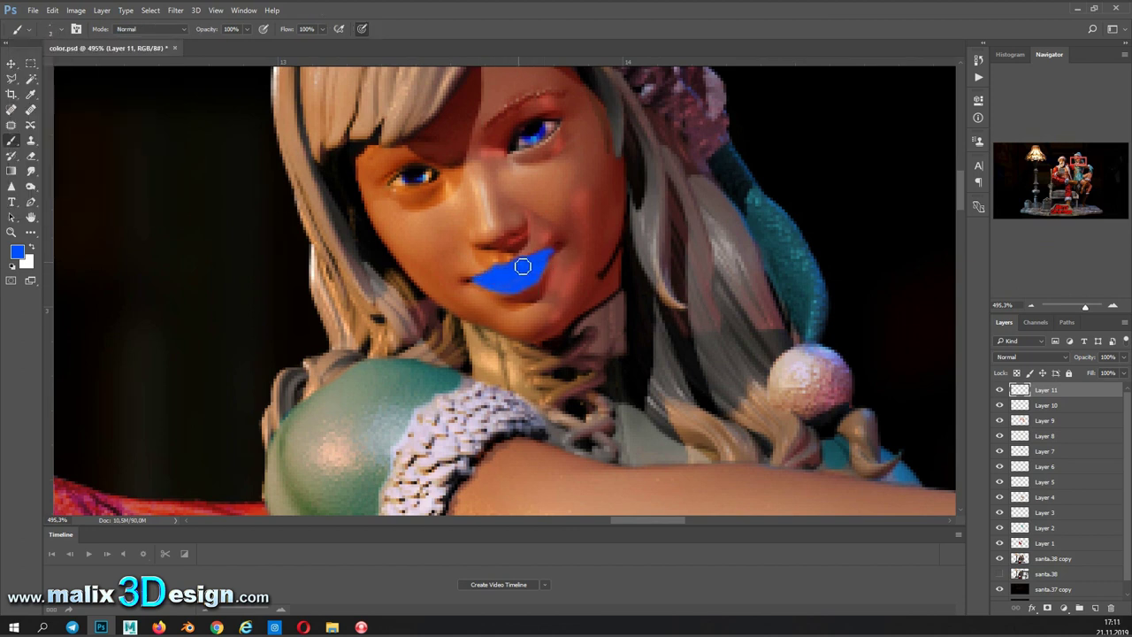
click(75, 10)
click(252, 96)
drag(818, 121, 867, 123)
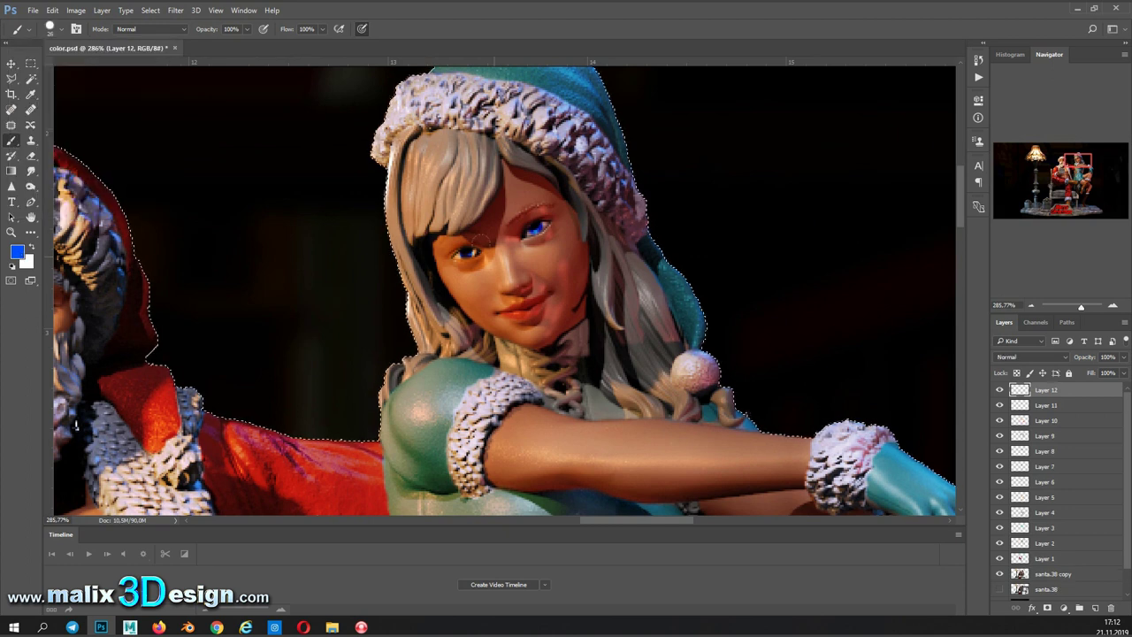
Step: Paint blue over the girl's hair on Layer 12, with a selection protecting her face and arm
drag(408, 154, 414, 314)
drag(375, 351, 422, 324)
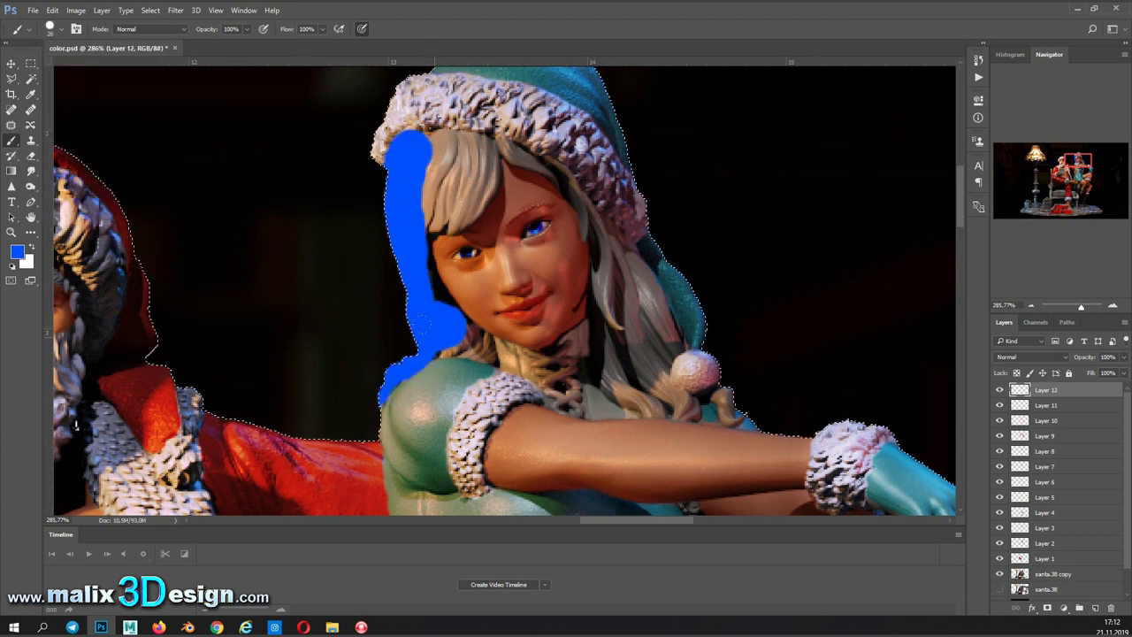
drag(723, 394, 731, 422)
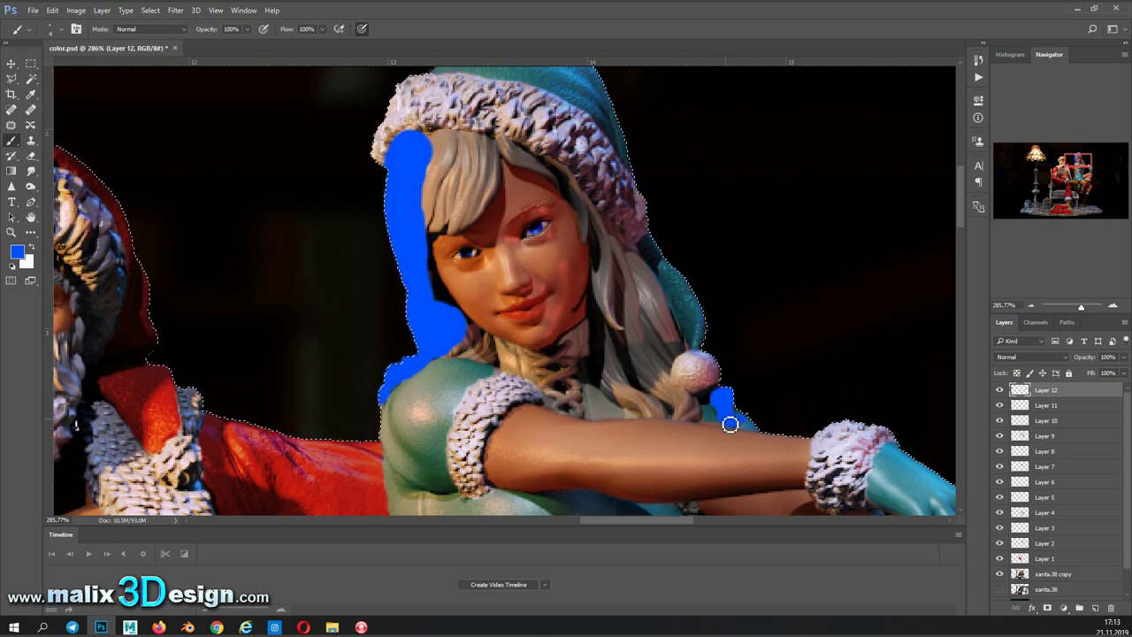
ctrl+click(1020, 466)
drag(432, 217, 483, 195)
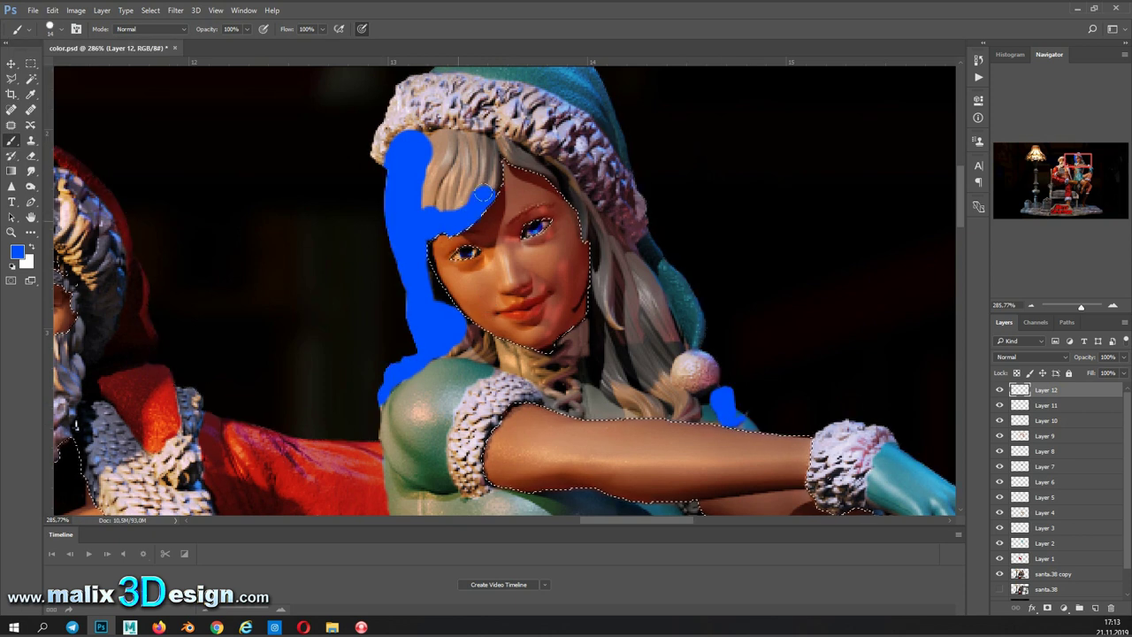
mouse_move(591, 275)
mouse_down()
mouse_move(689, 407)
mouse_move(619, 256)
mouse_up()
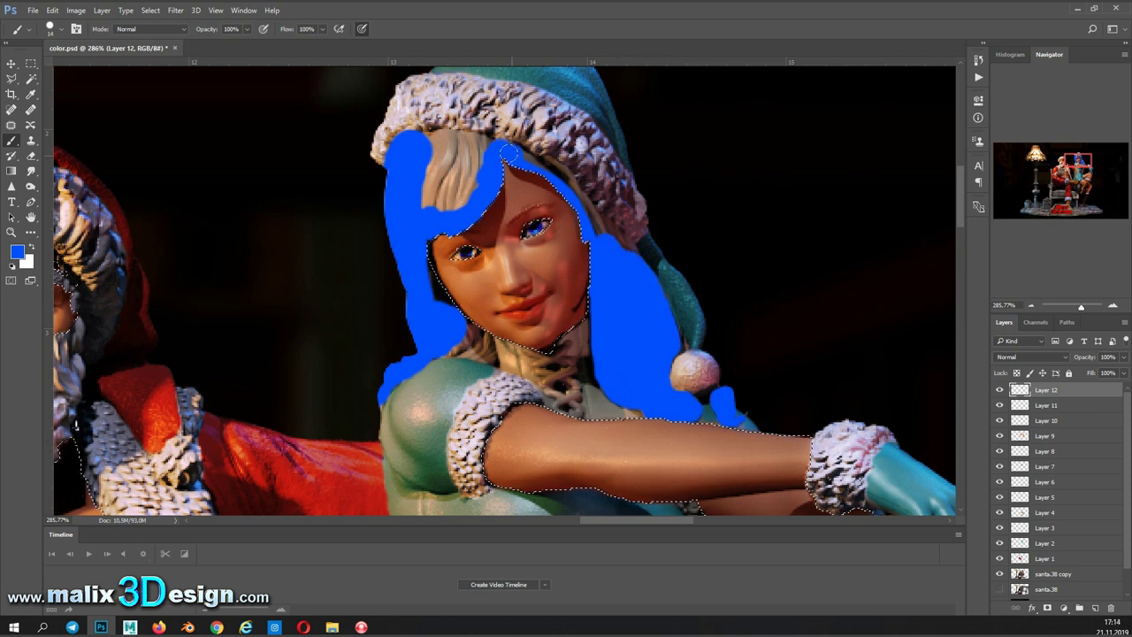
drag(438, 342, 482, 318)
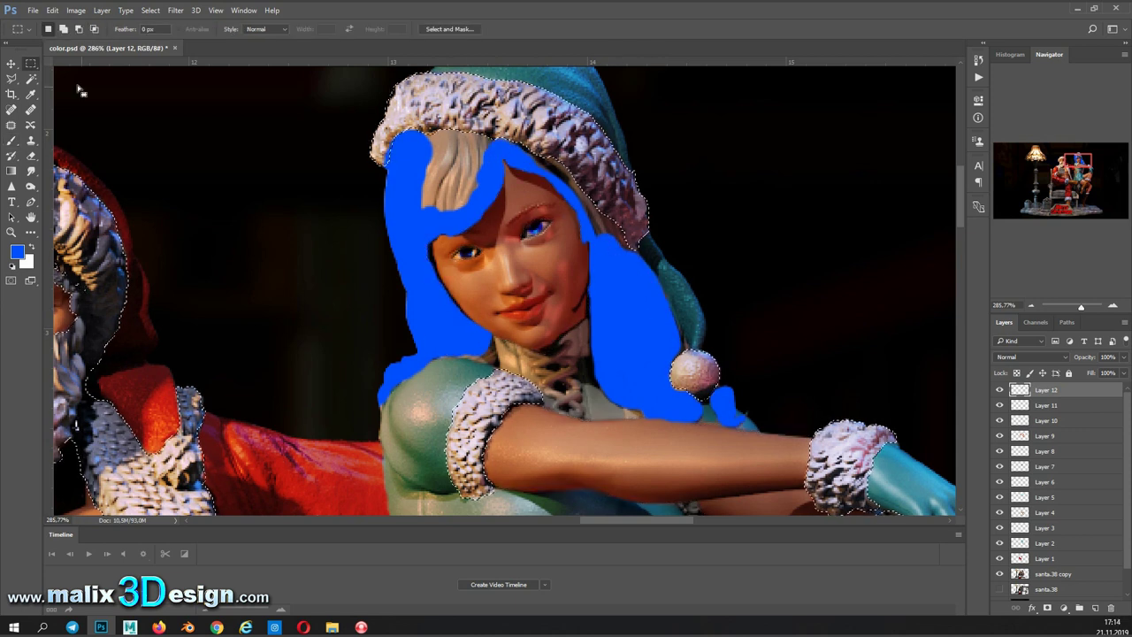
mouse_move(478, 176)
mouse_down()
mouse_move(442, 165)
mouse_move(623, 254)
mouse_up()
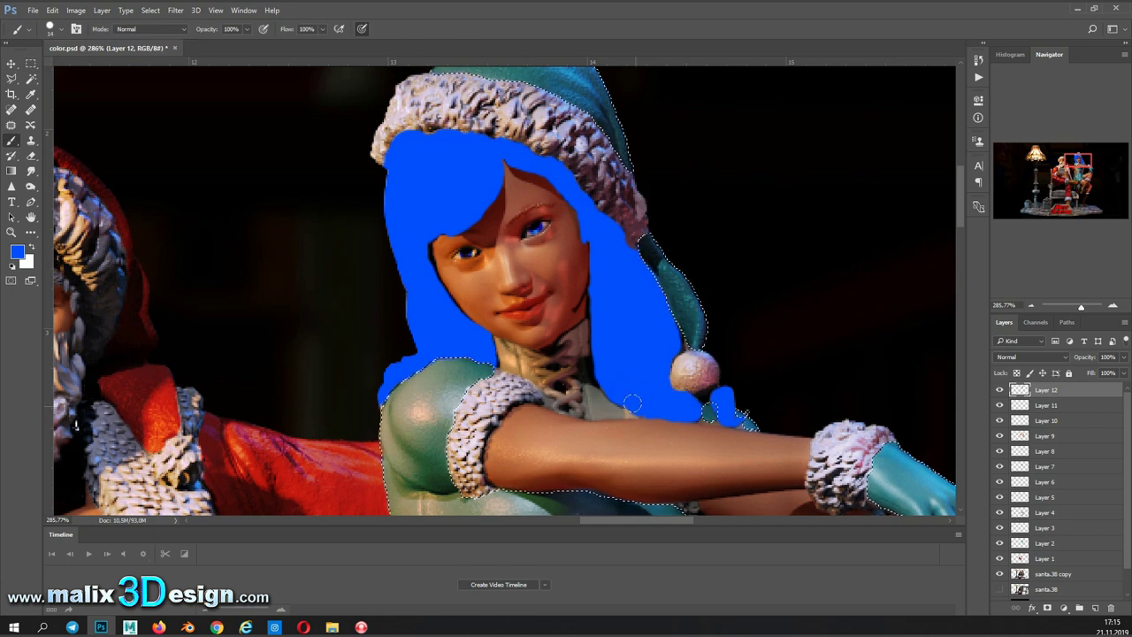
Step: Deselect and set the hair layer to Overlay blending at about 67% opacity
key(ctrl+d)
click(1030, 356)
click(1017, 416)
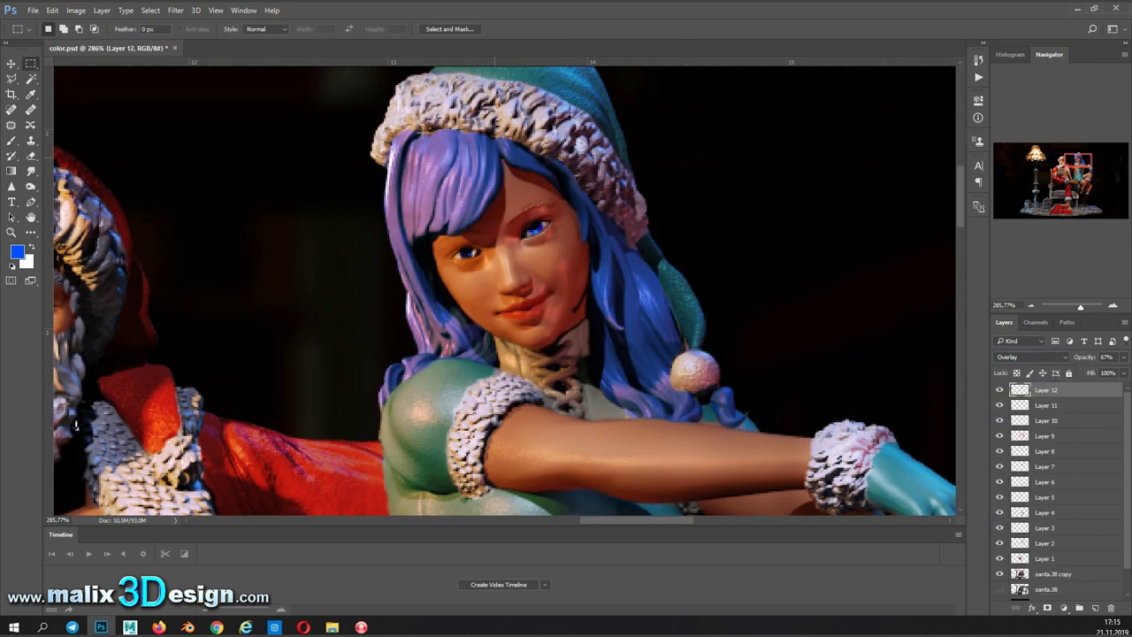
key(m)
key(6)
key(7)
Step: Use Hue/Saturation to turn the hair blonde, with lower saturation and slightly darker lightness
click(75, 10)
click(236, 100)
drag(821, 110, 848, 111)
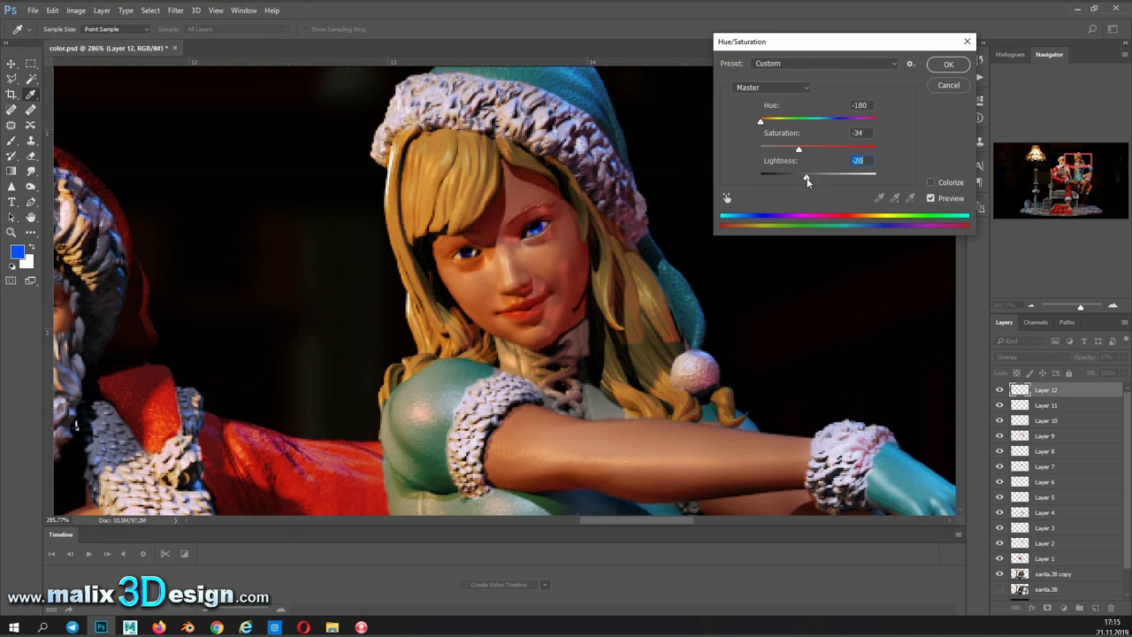
click(960, 67)
mouse_move(1079, 307)
mouse_down()
mouse_move(1068, 307)
mouse_move(1081, 308)
mouse_up()
Step: Try other blend modes on the hair layer, settling on Overlay at 64%
scroll(1030, 357, up, 10)
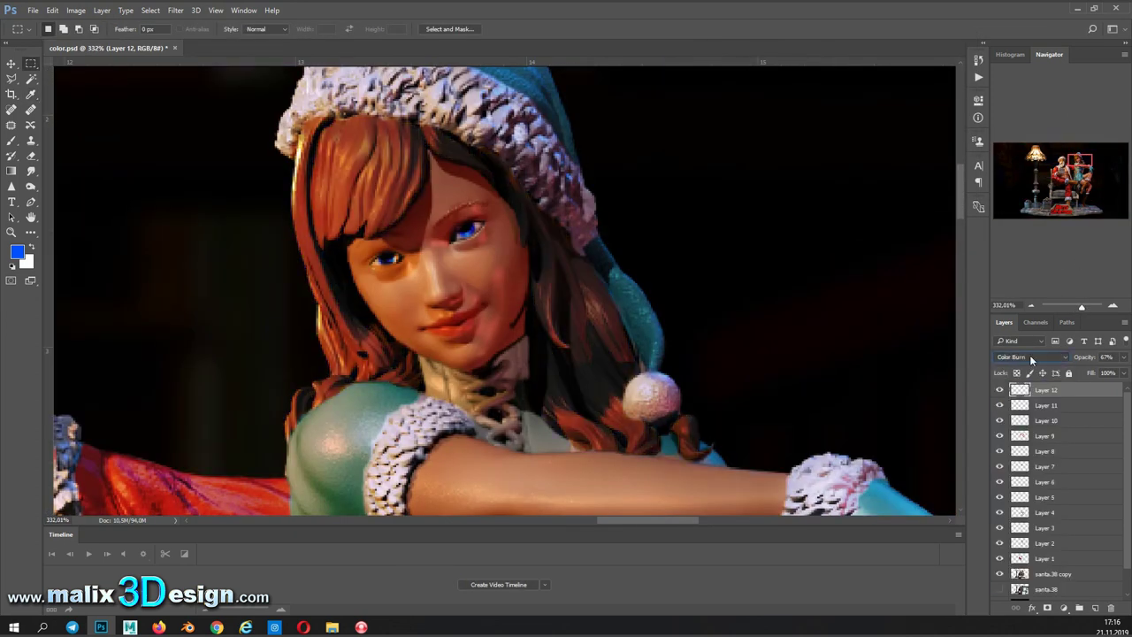
scroll(1030, 356, down, 8)
scroll(1031, 358, down, 10)
scroll(1035, 357, down, 2)
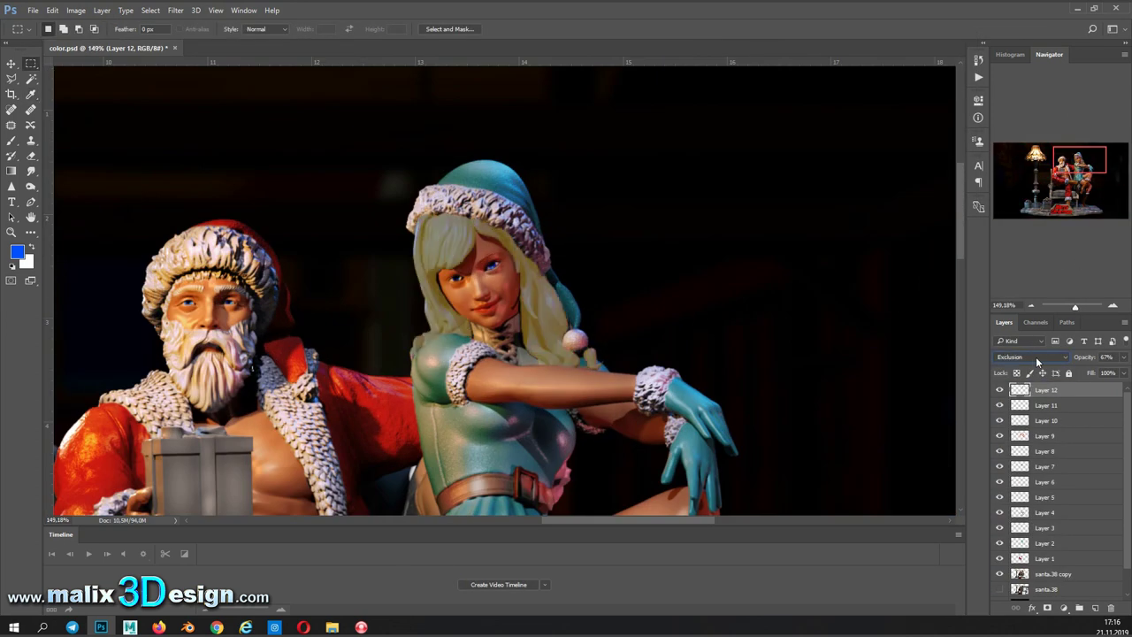
scroll(1035, 356, down, 3)
scroll(1036, 357, up, 8)
scroll(1035, 356, up, 8)
scroll(1035, 356, up, 4)
drag(1074, 307, 1070, 306)
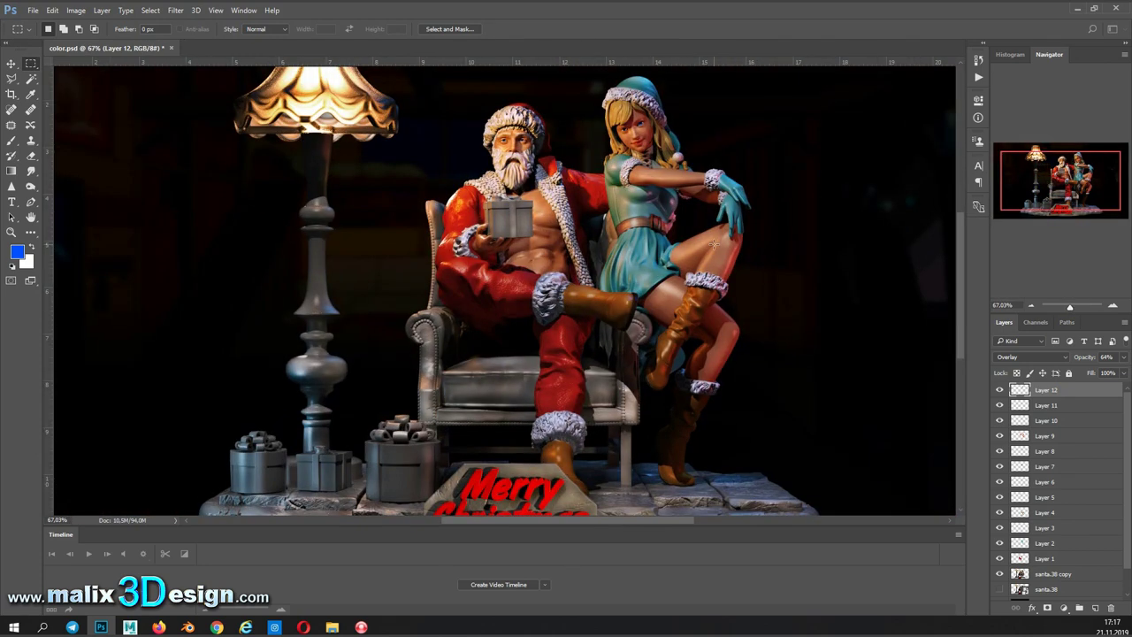
Step: Load the saved figure selection, add Layer 13, and paint the lamp post blue
key(v)
ctrl+click(1019, 573)
click(1094, 609)
click(12, 140)
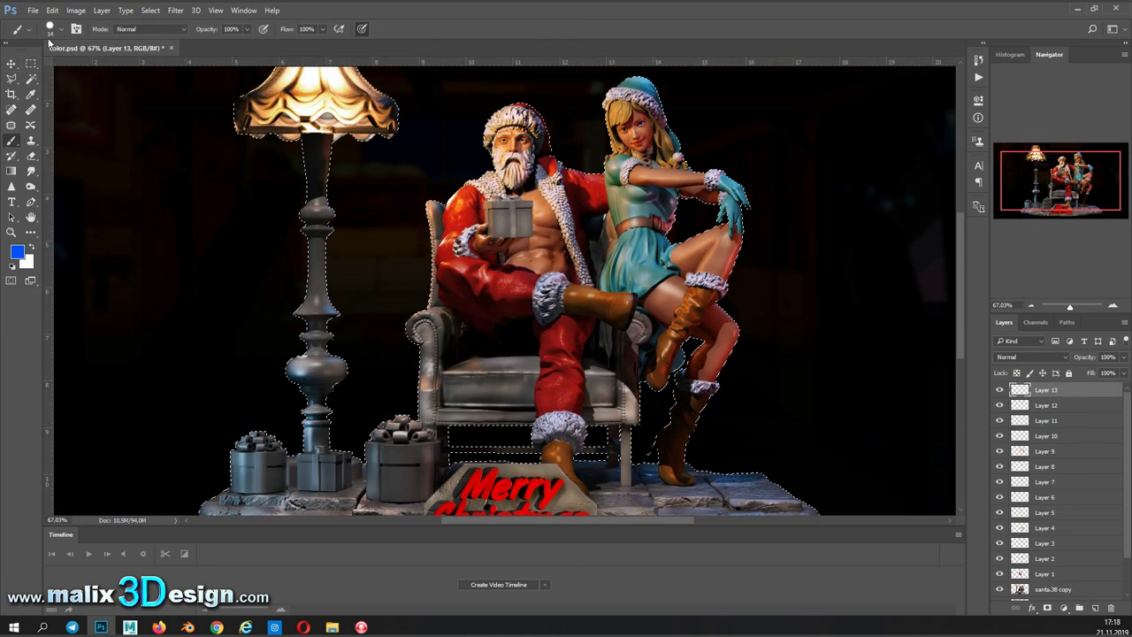
drag(318, 208, 317, 149)
drag(1069, 306, 1076, 308)
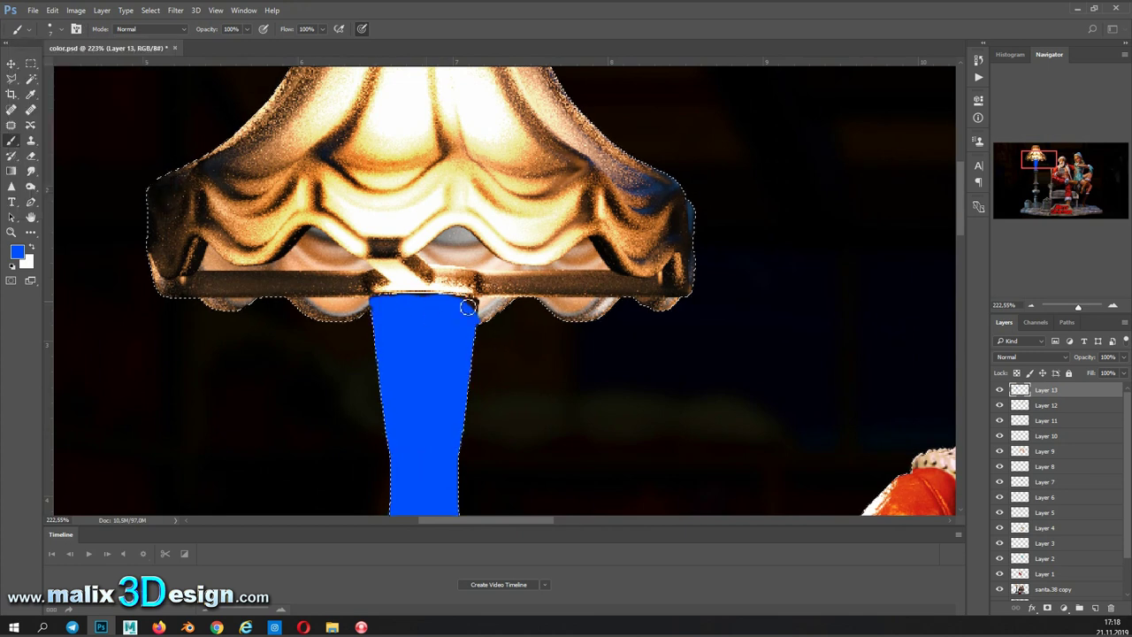
key(ctrl+0)
drag(358, 274, 353, 398)
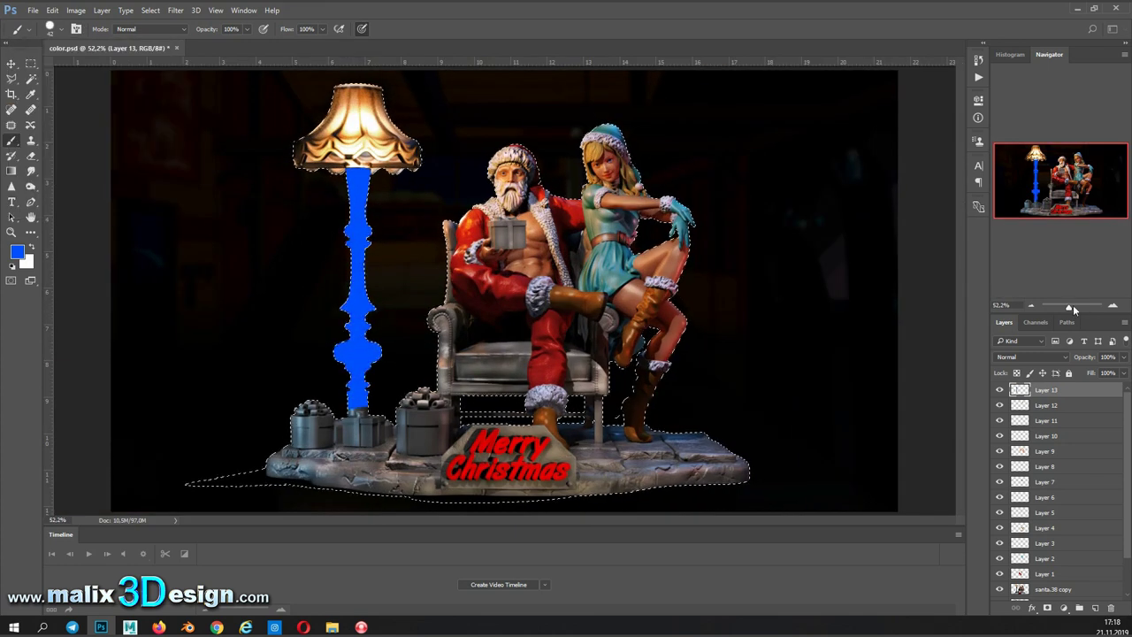
scroll(354, 415, up, 3)
drag(415, 291, 420, 345)
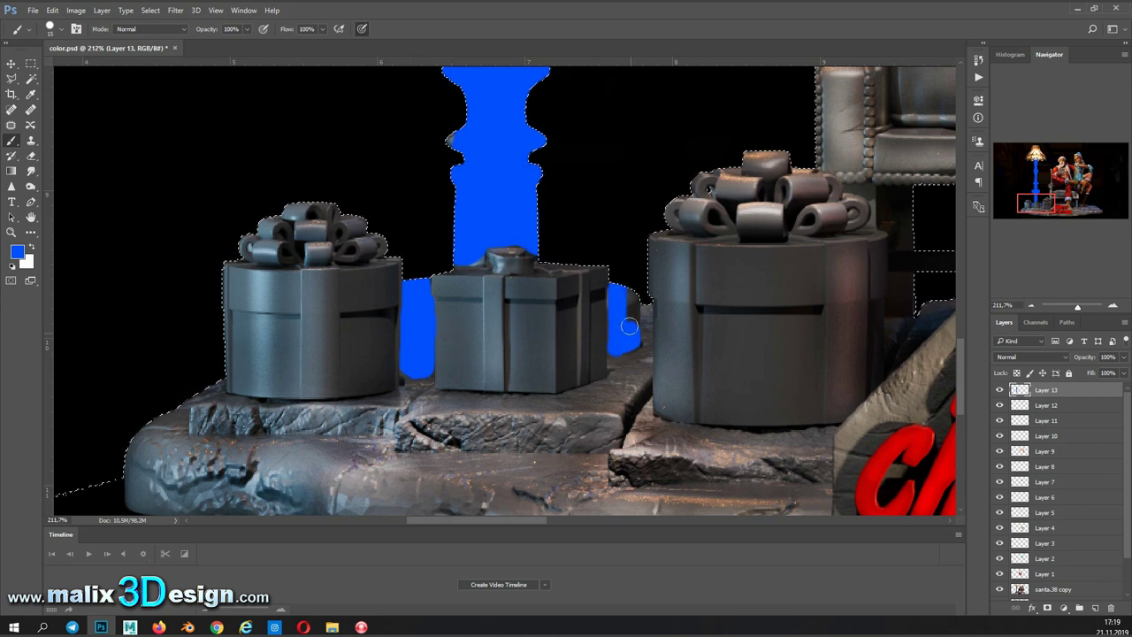
Step: Paint the chair leg, rail and frame corner blue with a finer brush
scroll(751, 230, right, 5)
drag(823, 197, 796, 196)
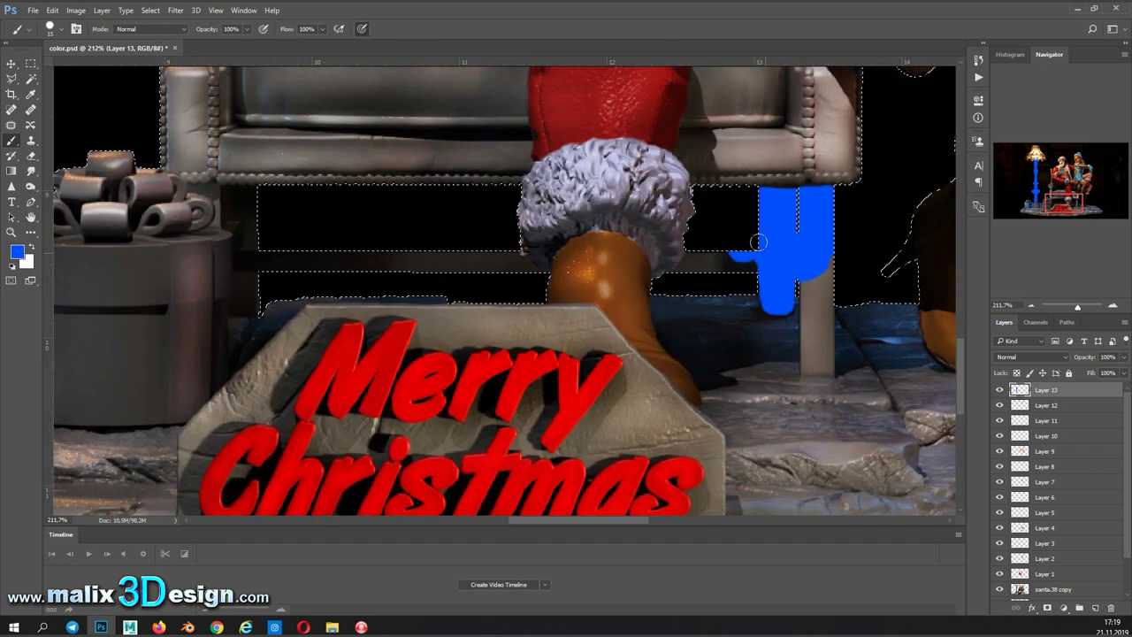
drag(503, 260, 529, 266)
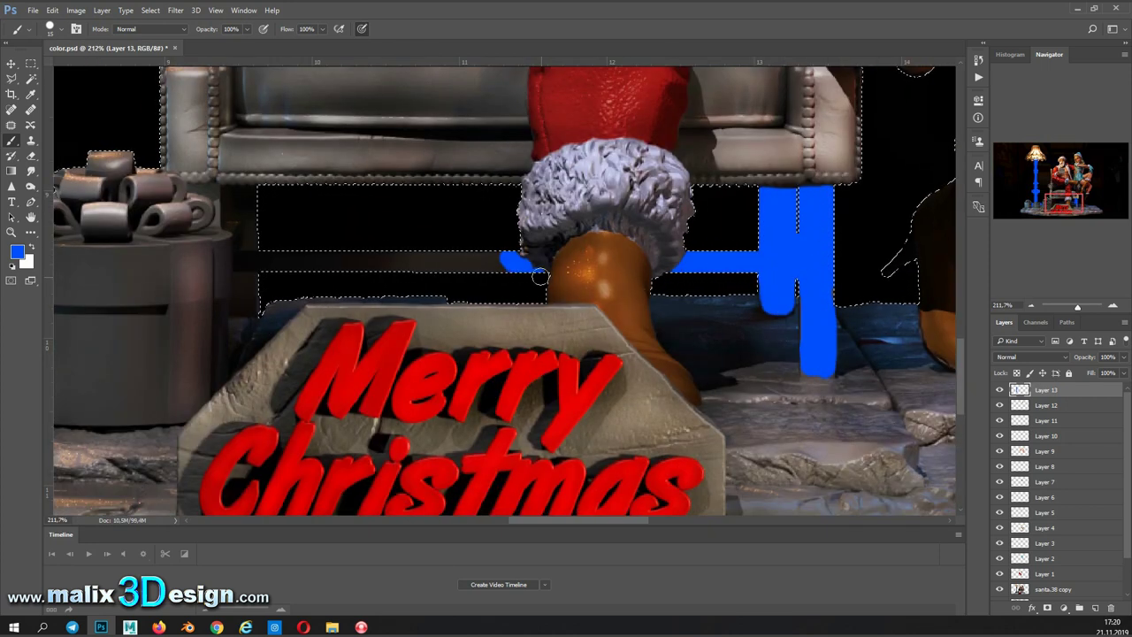
click(51, 29)
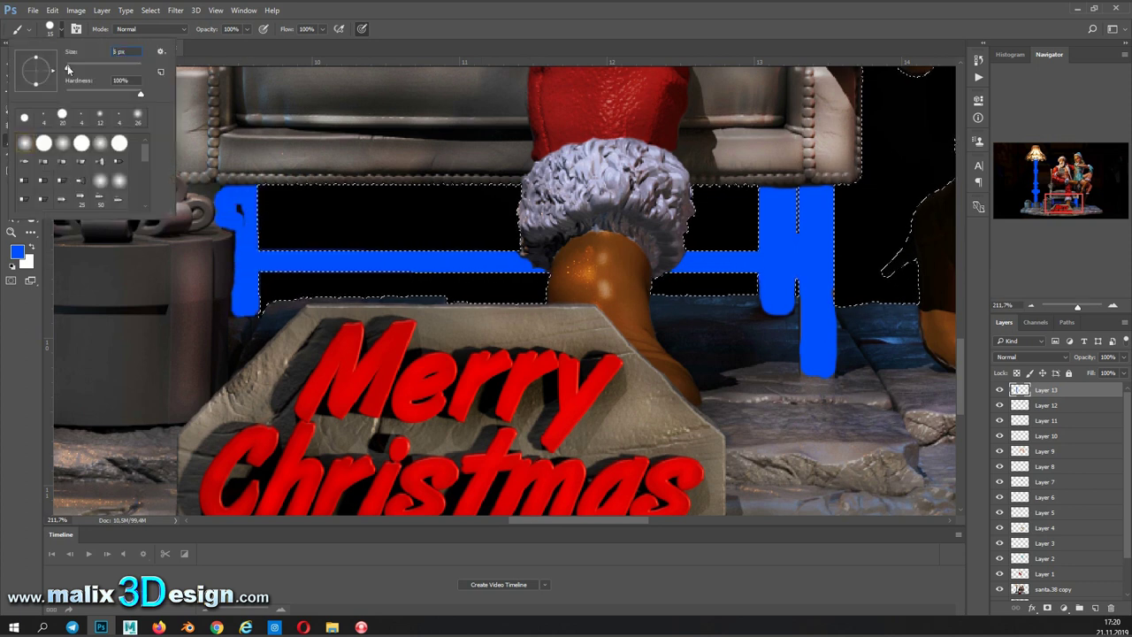
drag(221, 194, 196, 202)
scroll(196, 203, down, 5)
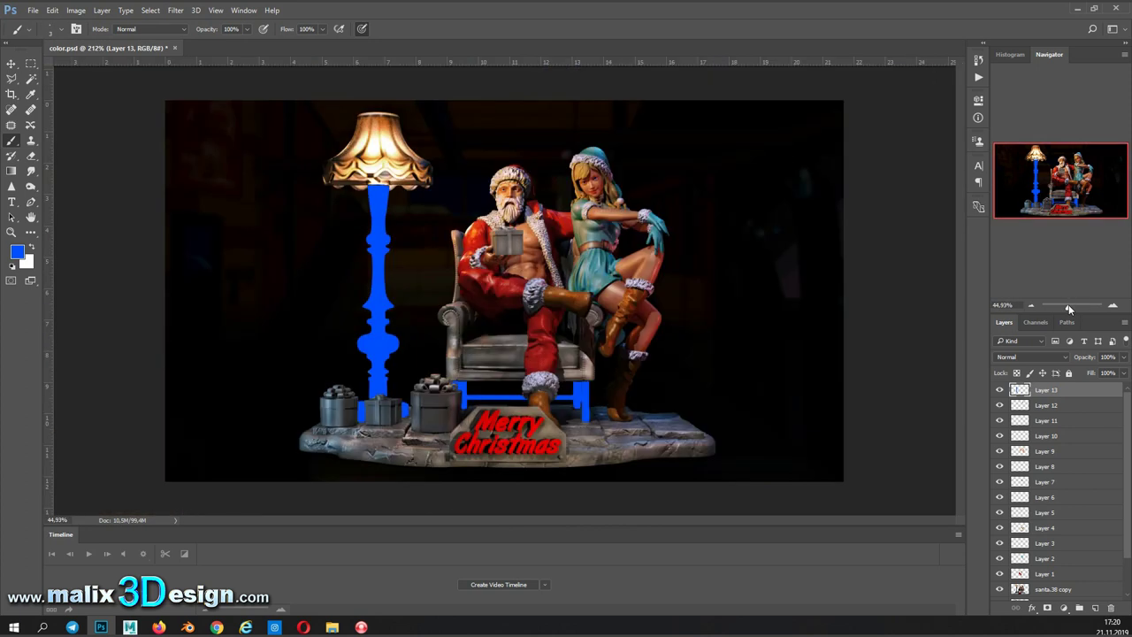
scroll(478, 301, up, 5)
Step: Paint the chair's left arm, the strip under the cushion and both armrests blue
drag(477, 301, 619, 301)
click(300, 150)
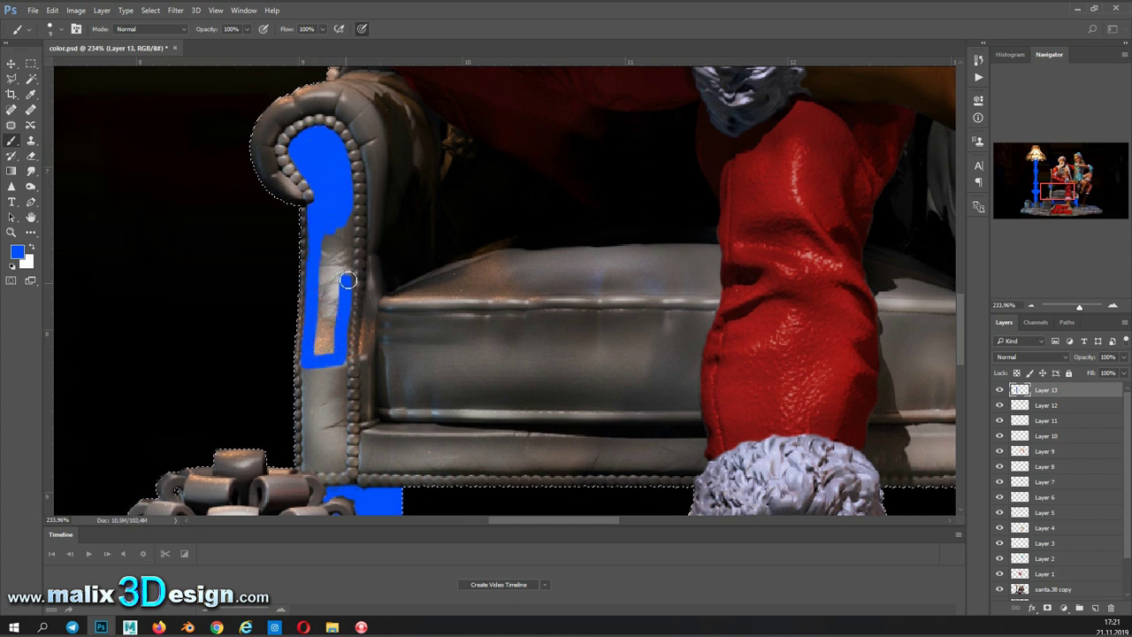
drag(311, 384, 357, 180)
mouse_move(388, 266)
mouse_down()
mouse_move(392, 189)
mouse_move(430, 240)
mouse_move(728, 236)
mouse_move(653, 268)
mouse_up()
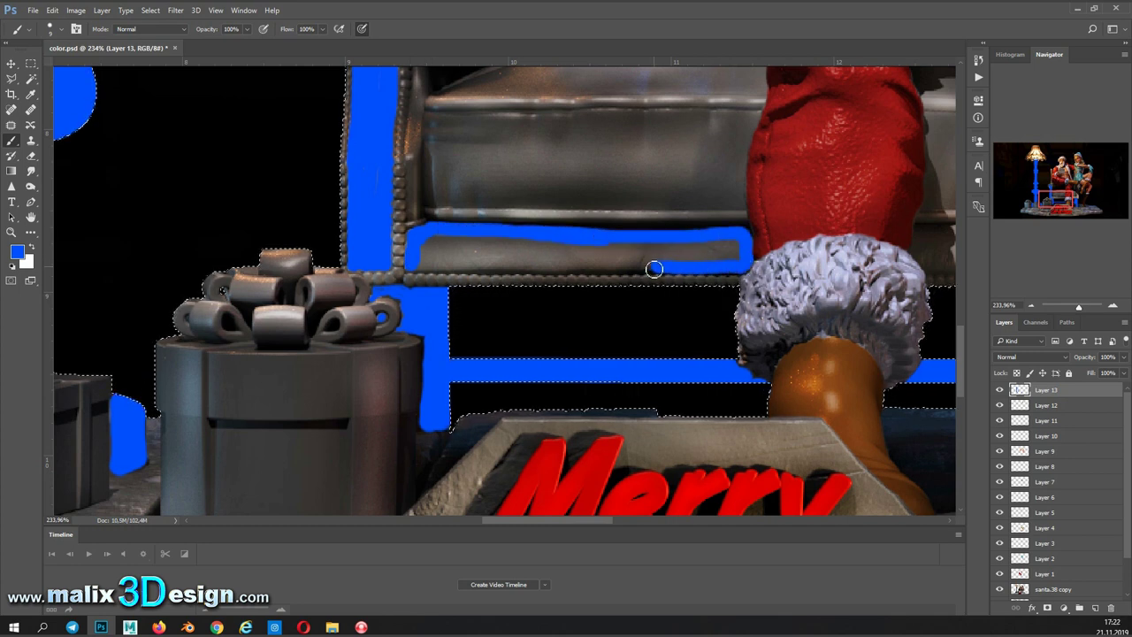
mouse_move(491, 264)
mouse_down()
mouse_move(640, 260)
mouse_move(192, 260)
mouse_up()
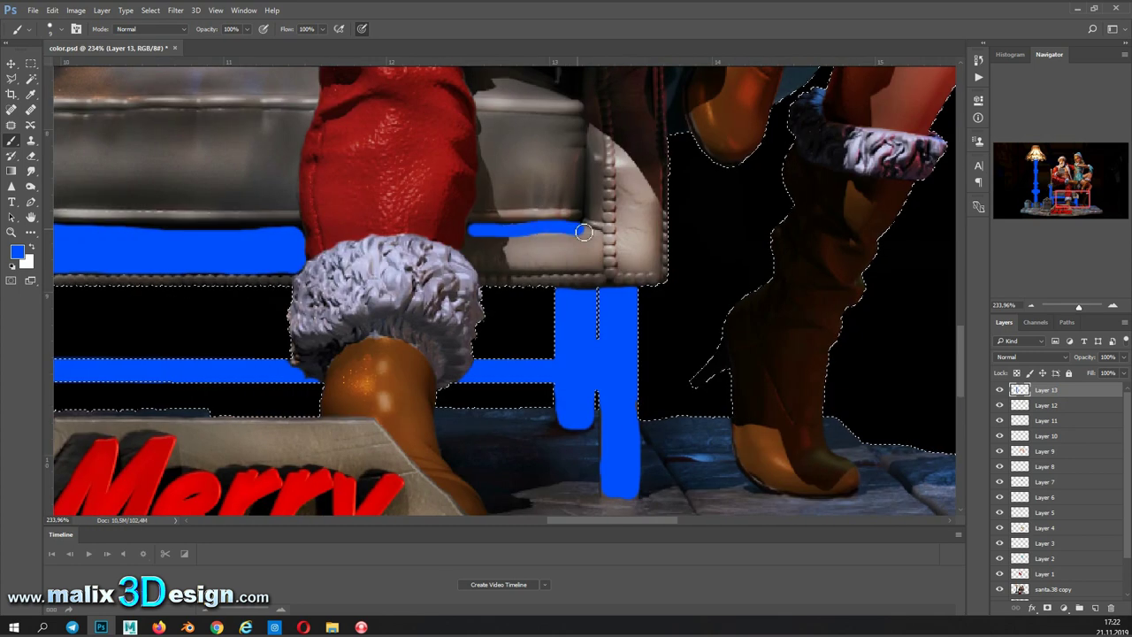
drag(471, 231, 484, 267)
drag(575, 248, 652, 265)
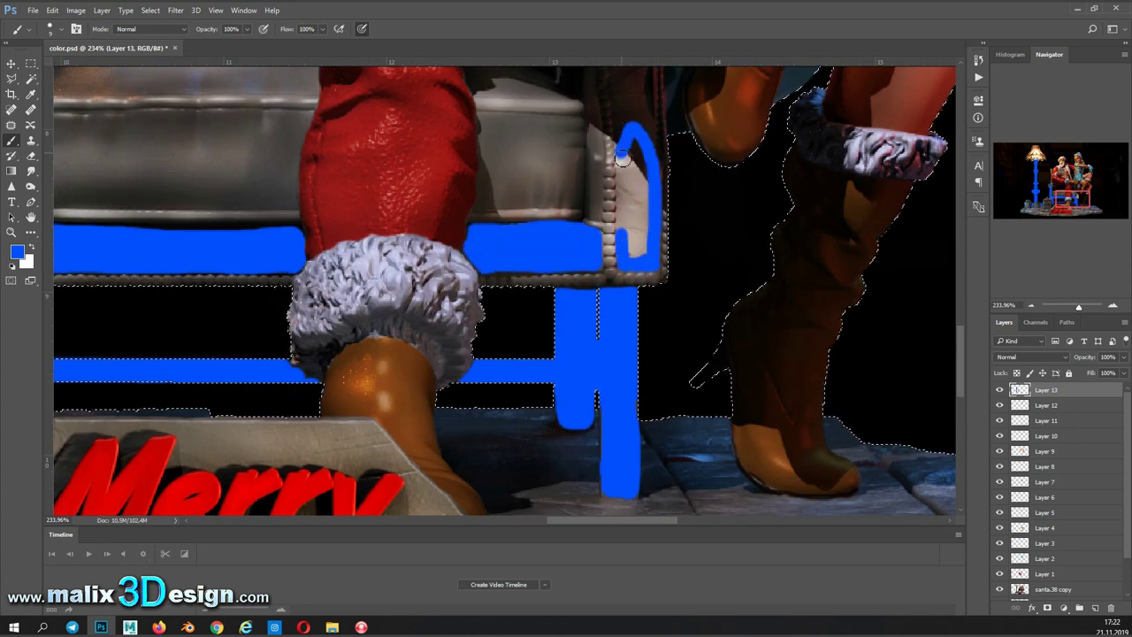
mouse_move(622, 157)
mouse_down()
mouse_move(638, 248)
mouse_move(576, 469)
mouse_up()
mouse_move(591, 149)
mouse_down()
mouse_move(574, 327)
mouse_move(557, 236)
mouse_up()
scroll(589, 395, down, 5)
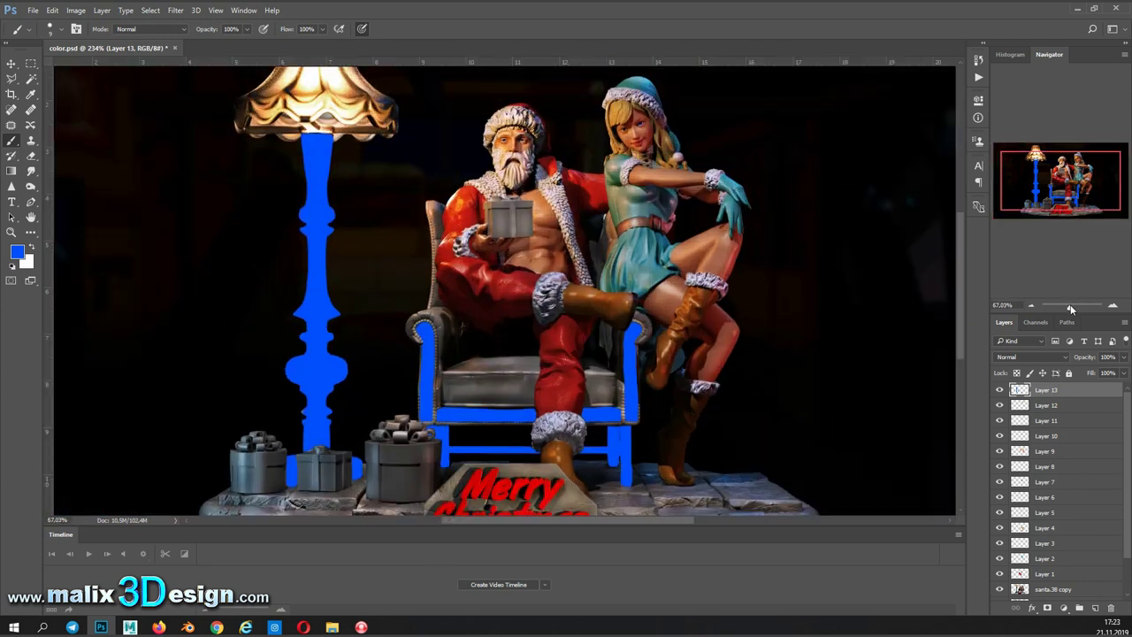
scroll(726, 211, up, 2)
scroll(726, 211, up, 1)
Step: Apply Hue/Saturation (Hue +160, Saturation -42, Lightness -64) to turn the frame dark brown
click(76, 10)
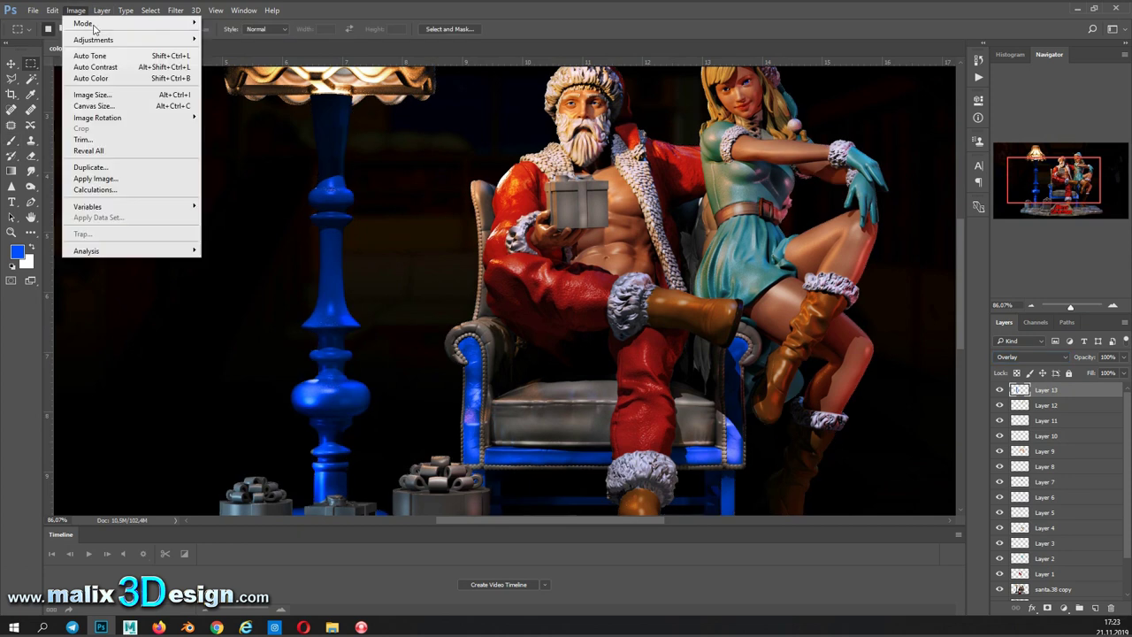
key(ctrl+u)
drag(817, 118, 871, 118)
drag(818, 175, 778, 177)
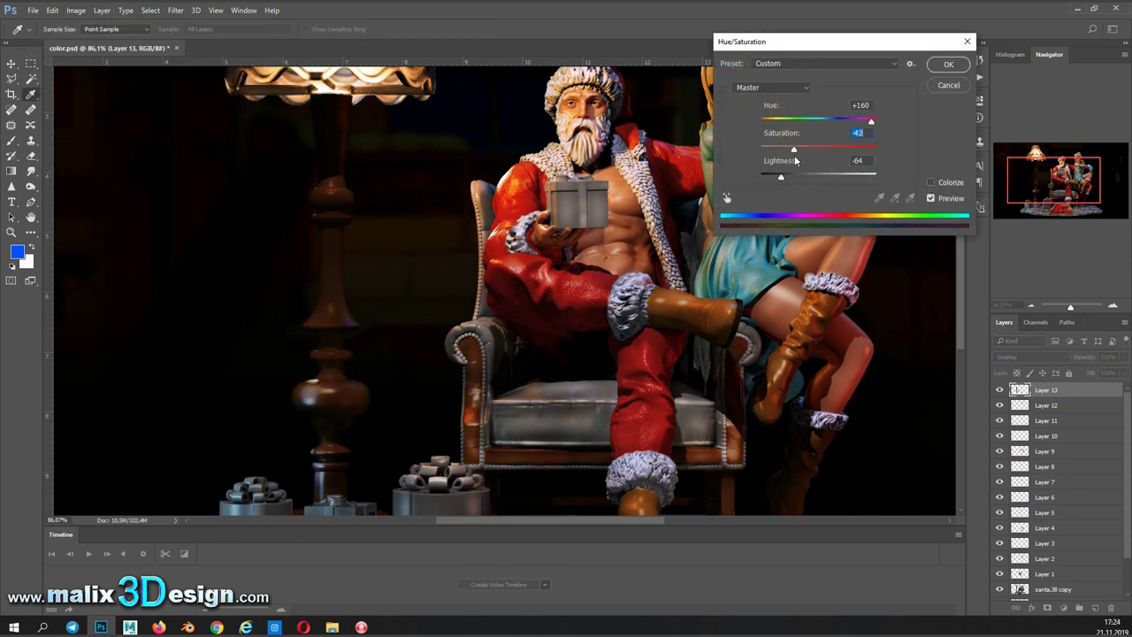
key(Return)
Step: Zoom in on the chair and figures and add empty Layer 14
key(ctrl+1)
drag(1052, 182, 1067, 186)
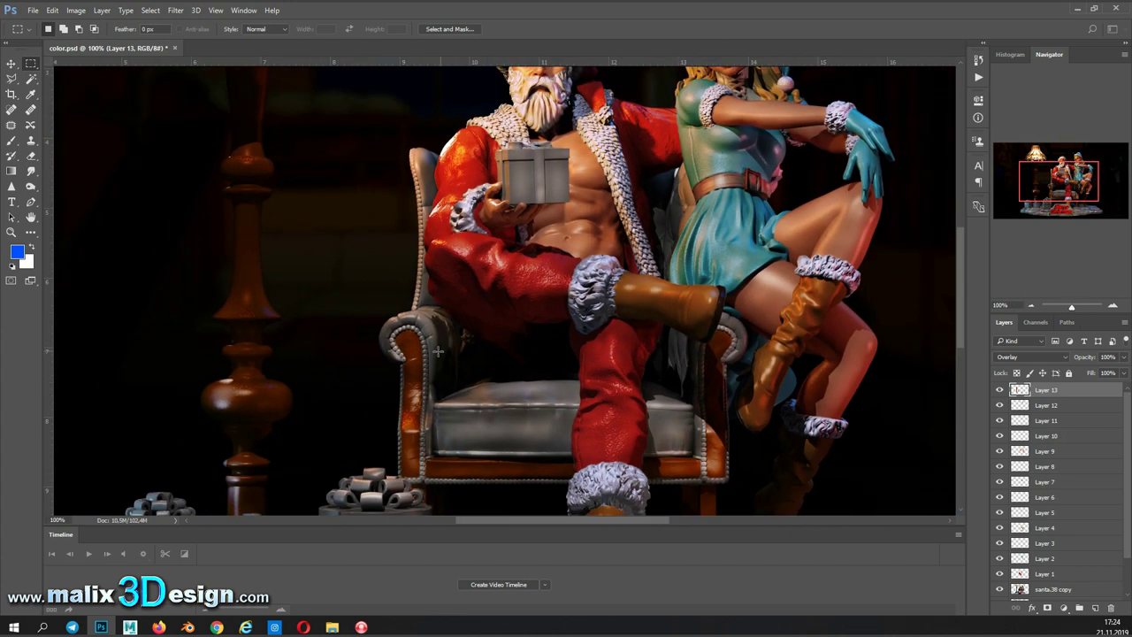
key(ctrl+shift+alt+n)
Step: Restore the chair selection and paint the seat cushion and inner arm blue on Layer 14
ctrl+click(1018, 392)
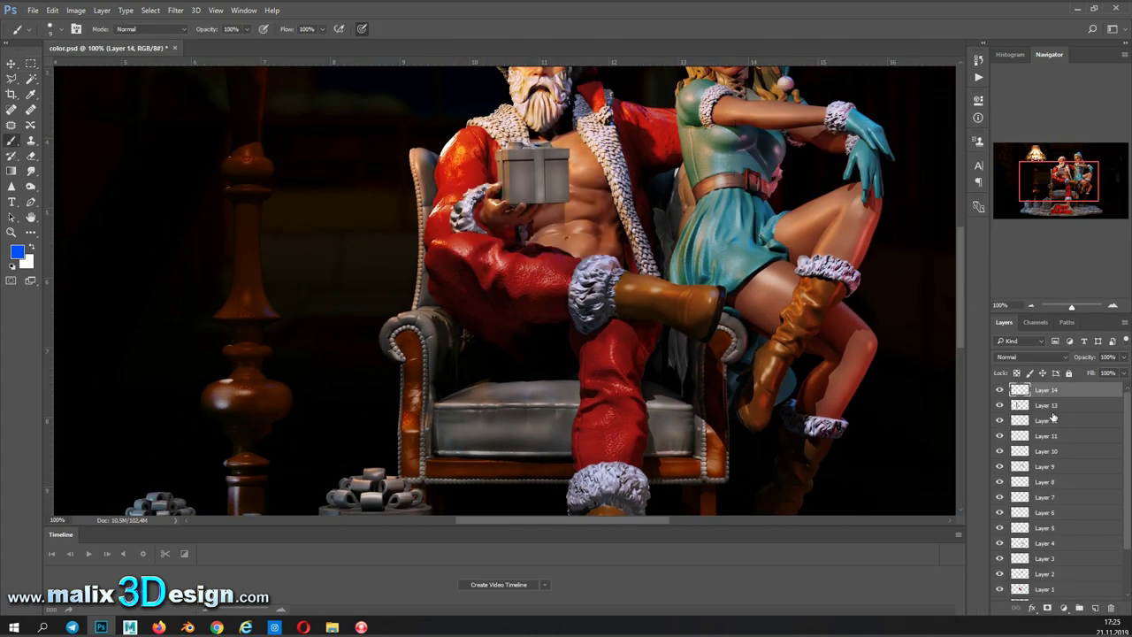
click(55, 28)
drag(482, 441, 450, 450)
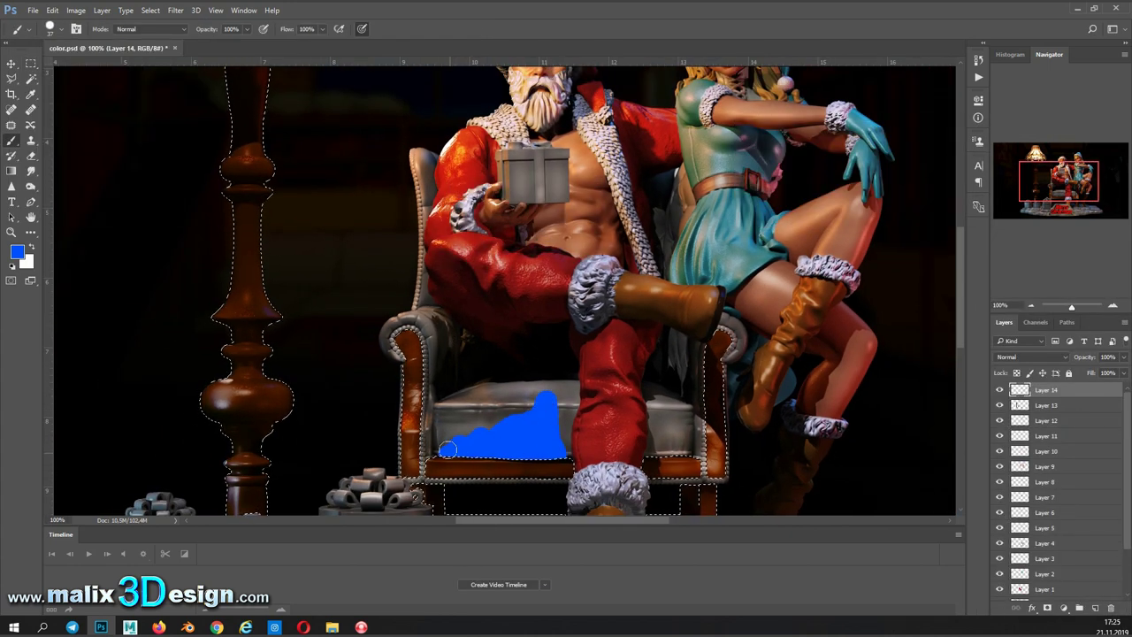
scroll(448, 449, up, 5)
drag(434, 495, 433, 265)
mouse_move(433, 354)
mouse_down()
mouse_move(394, 115)
mouse_move(482, 176)
mouse_move(761, 318)
mouse_move(530, 344)
mouse_move(663, 424)
mouse_up()
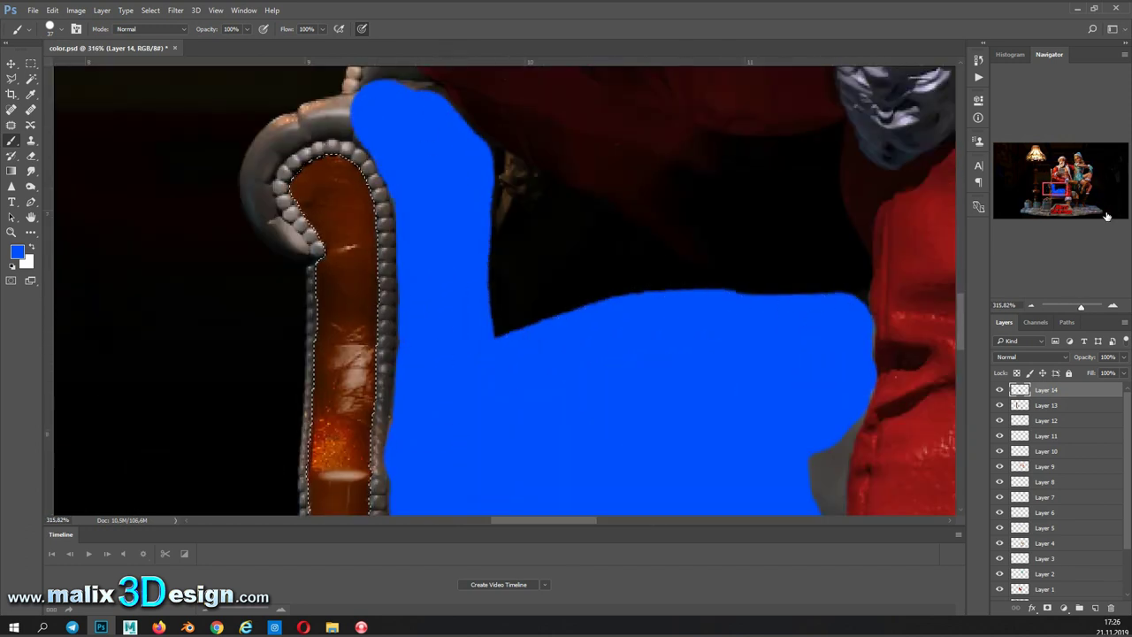
mouse_move(687, 463)
mouse_down()
mouse_move(599, 274)
mouse_move(245, 327)
mouse_up()
drag(702, 349, 544, 341)
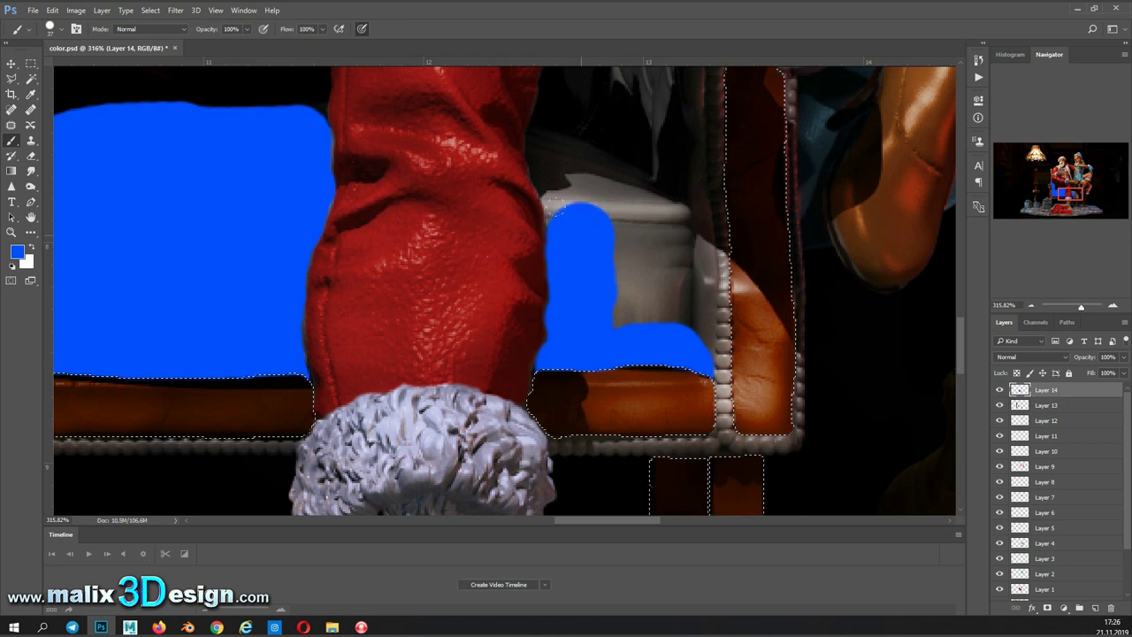
mouse_move(575, 221)
mouse_down()
mouse_move(708, 291)
mouse_move(655, 362)
mouse_move(645, 478)
mouse_up()
drag(619, 442, 601, 276)
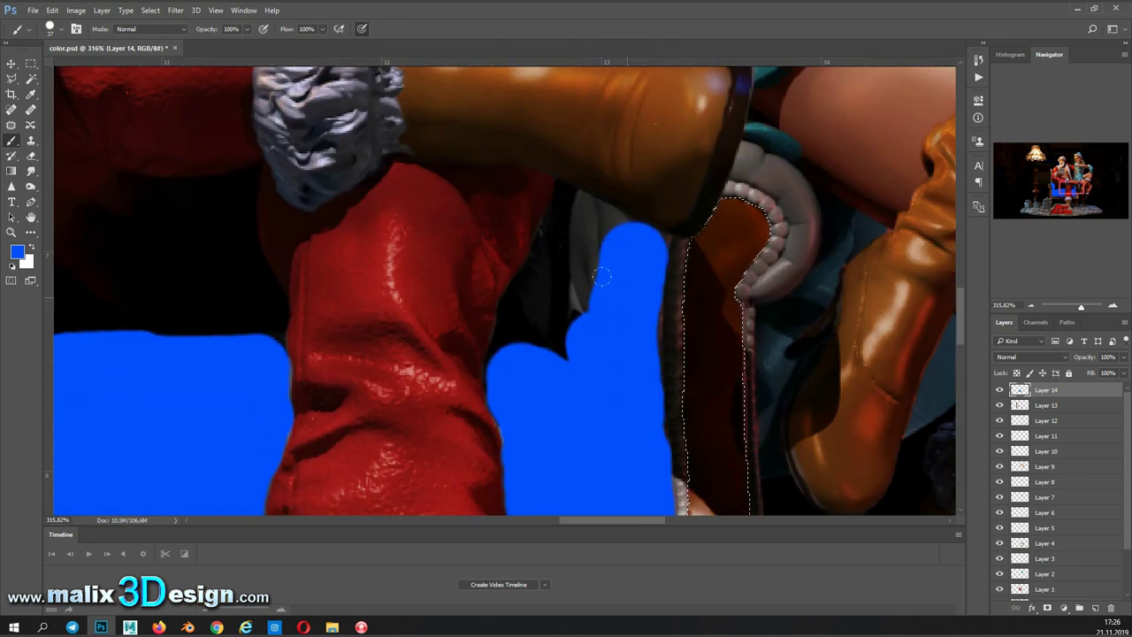
Step: With a 31 px brush, paint the chair back between and beside the figures blue
click(1077, 177)
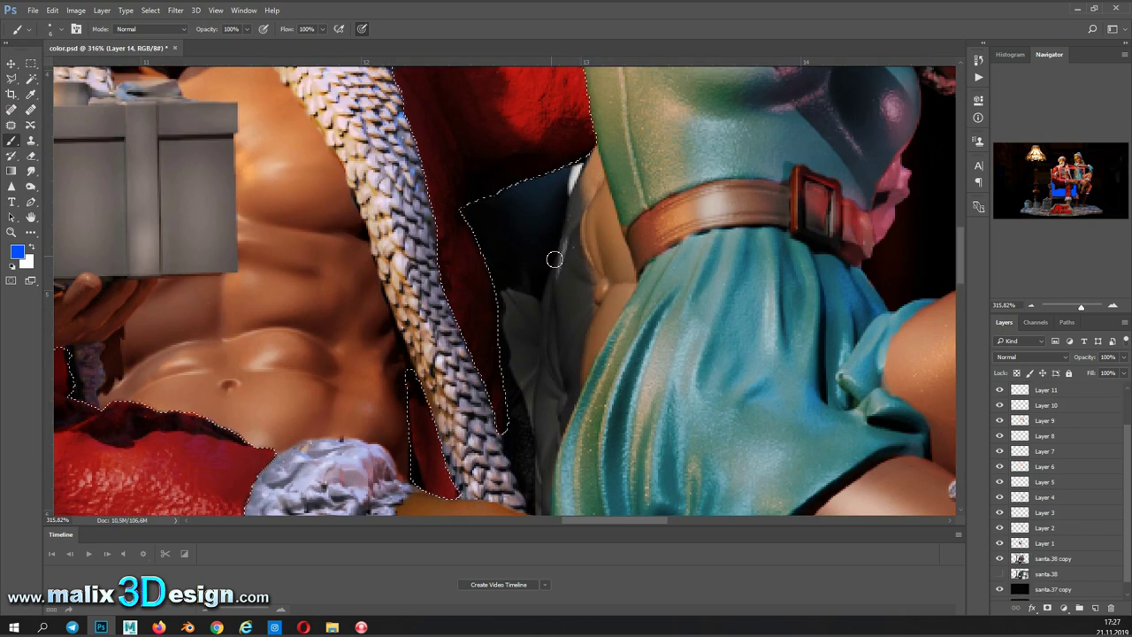
click(51, 28)
click(53, 144)
mouse_move(574, 172)
mouse_down()
mouse_move(531, 416)
mouse_move(419, 362)
mouse_up()
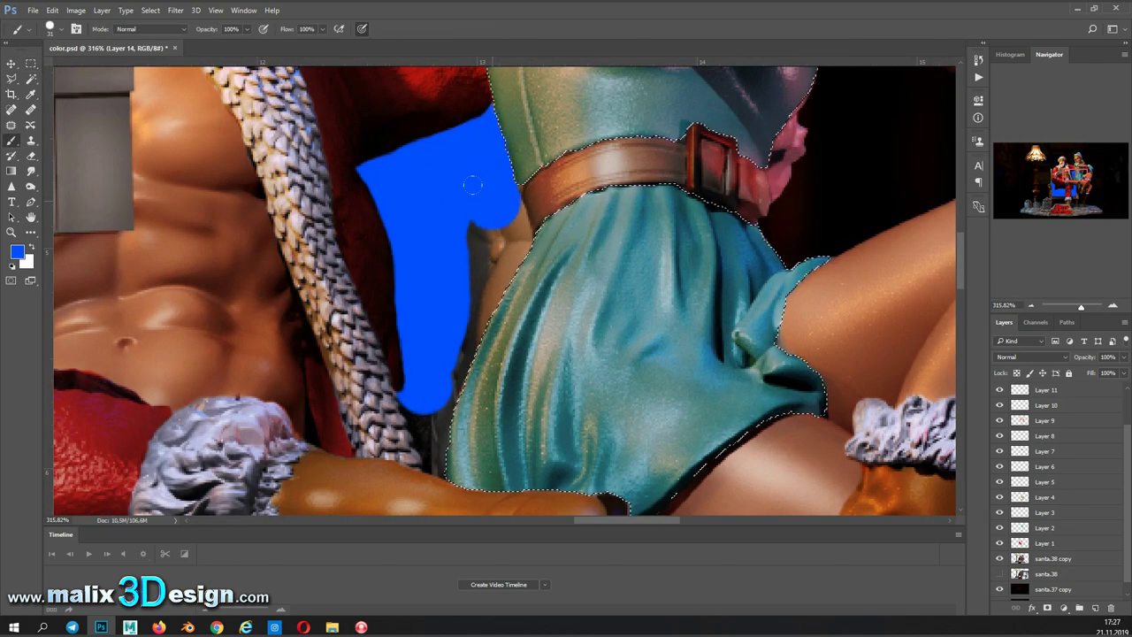
drag(472, 184, 418, 387)
drag(1096, 193, 1053, 175)
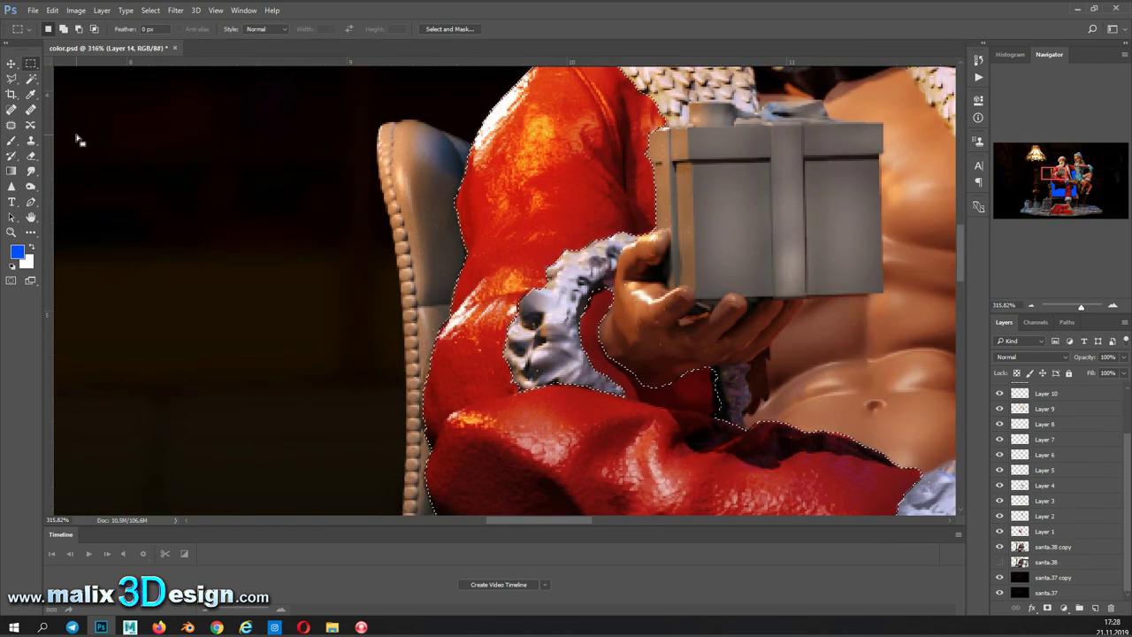
mouse_move(456, 146)
mouse_down()
mouse_move(429, 319)
mouse_move(411, 203)
mouse_up()
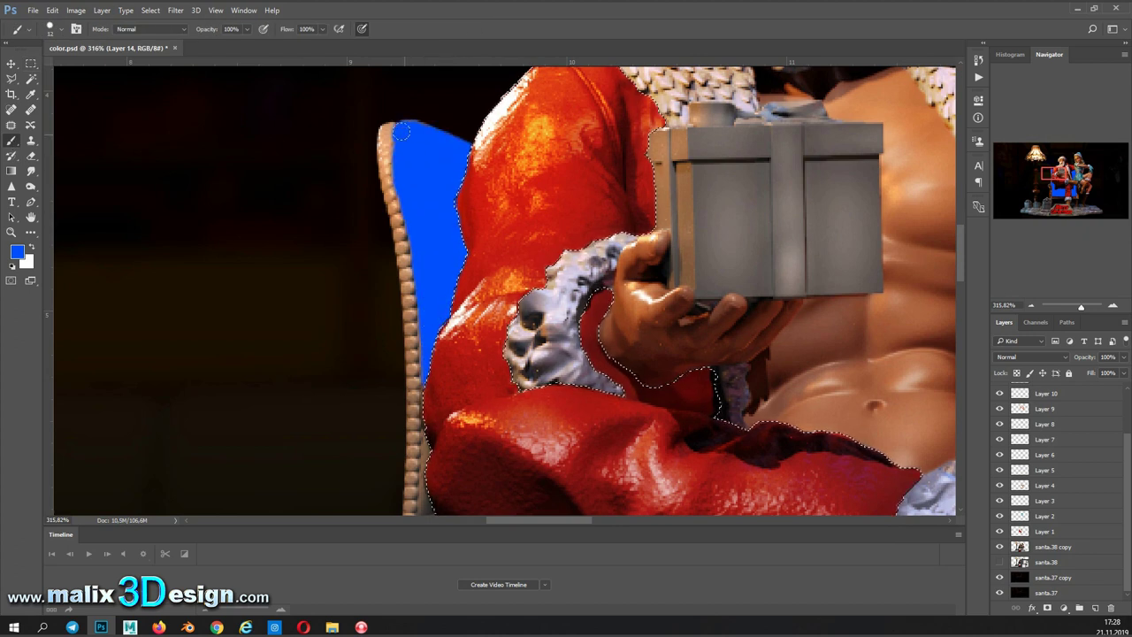
drag(438, 380, 417, 152)
drag(415, 344, 453, 398)
Step: Cover the curled chair arm in blue, then shift the upholstery hue to +167
scroll(452, 398, down, 5)
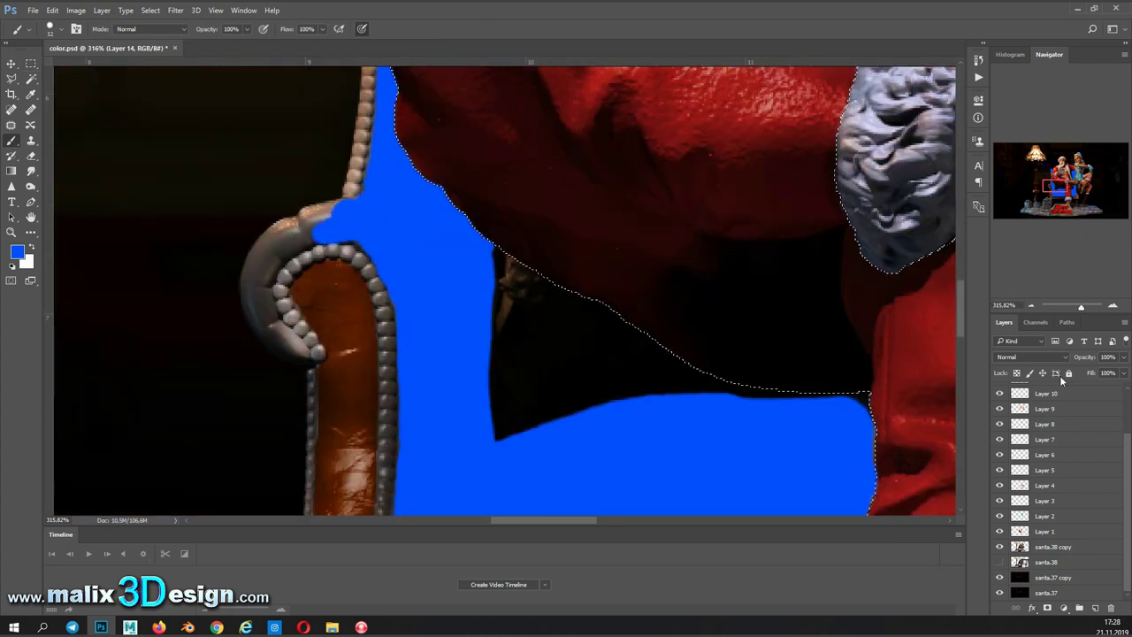
drag(305, 214, 274, 353)
scroll(492, 251, down, 5)
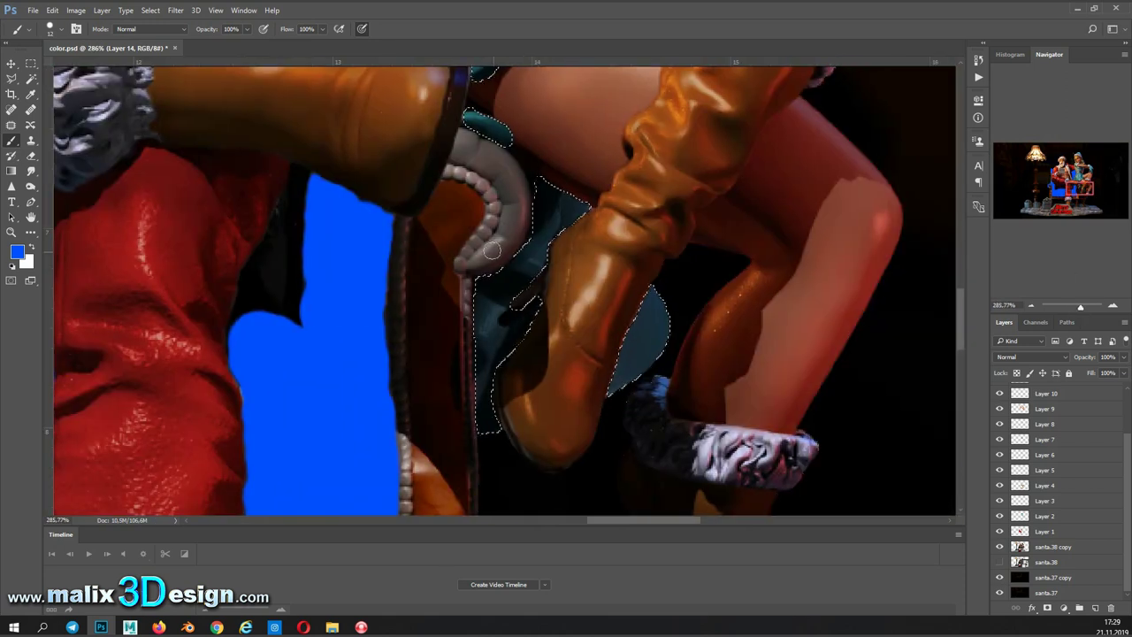
drag(503, 261, 478, 266)
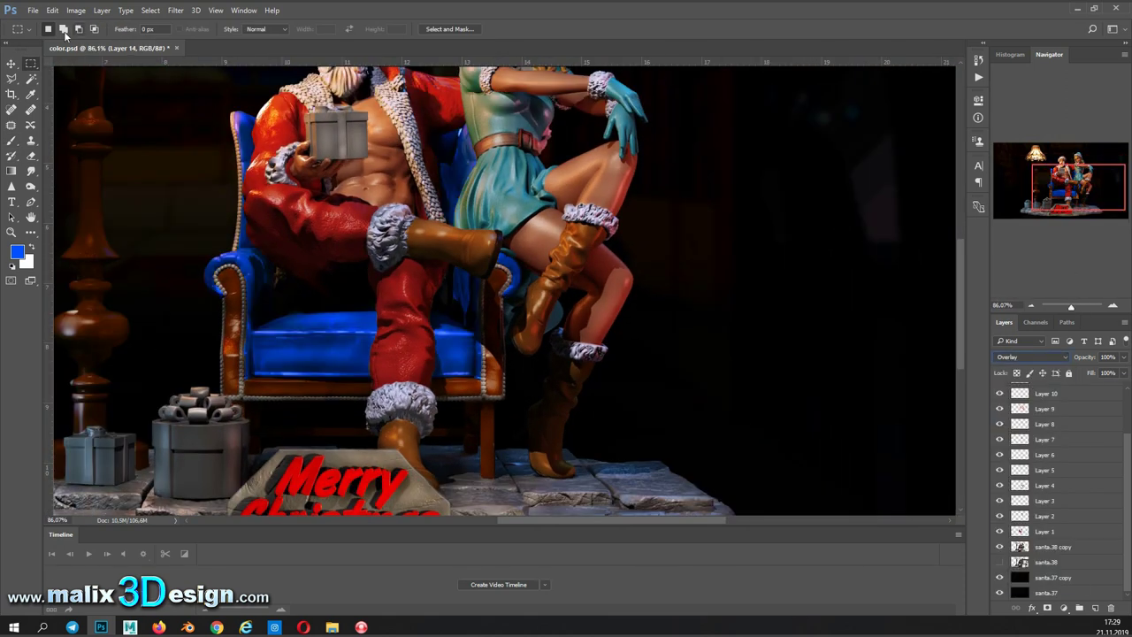
click(76, 10)
drag(818, 117, 874, 120)
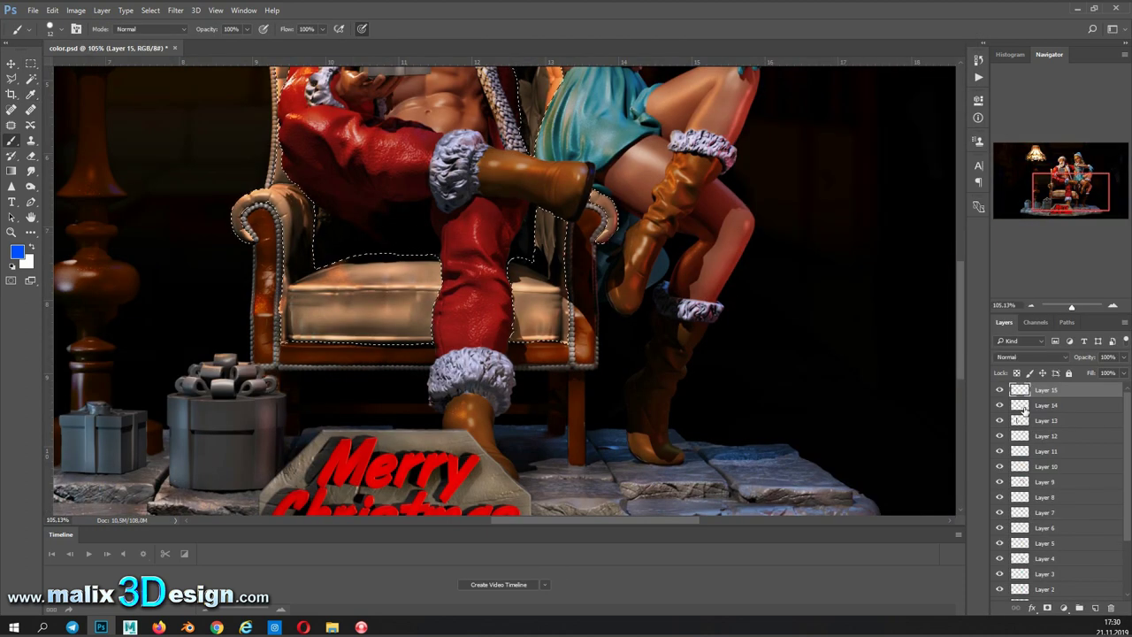
Step: Drop the chair selection and paint blue strokes up the left and right armrests on Layer 15
click(1023, 410)
key(ctrl+d)
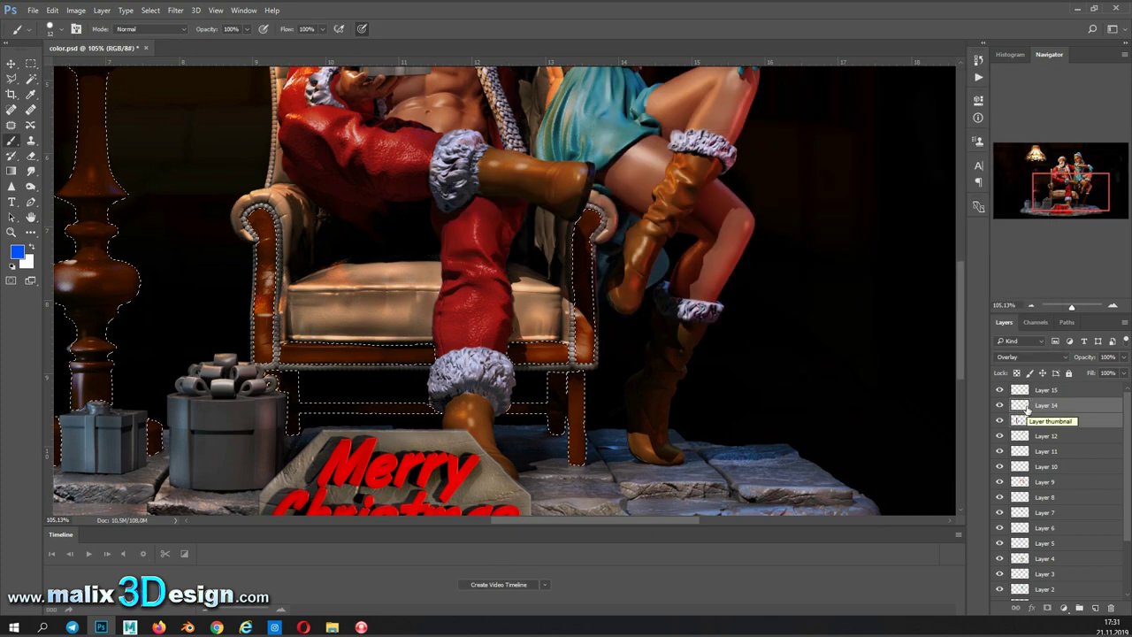
click(1012, 390)
key(ctrl+d)
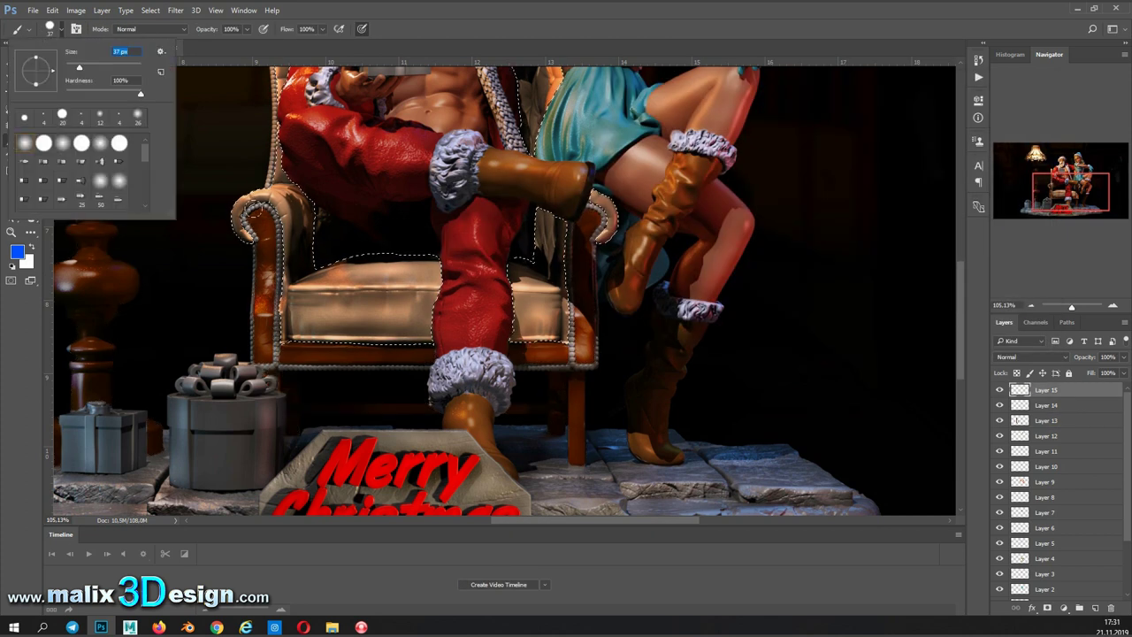
mouse_move(252, 216)
mouse_down()
mouse_move(273, 215)
mouse_move(261, 84)
mouse_up()
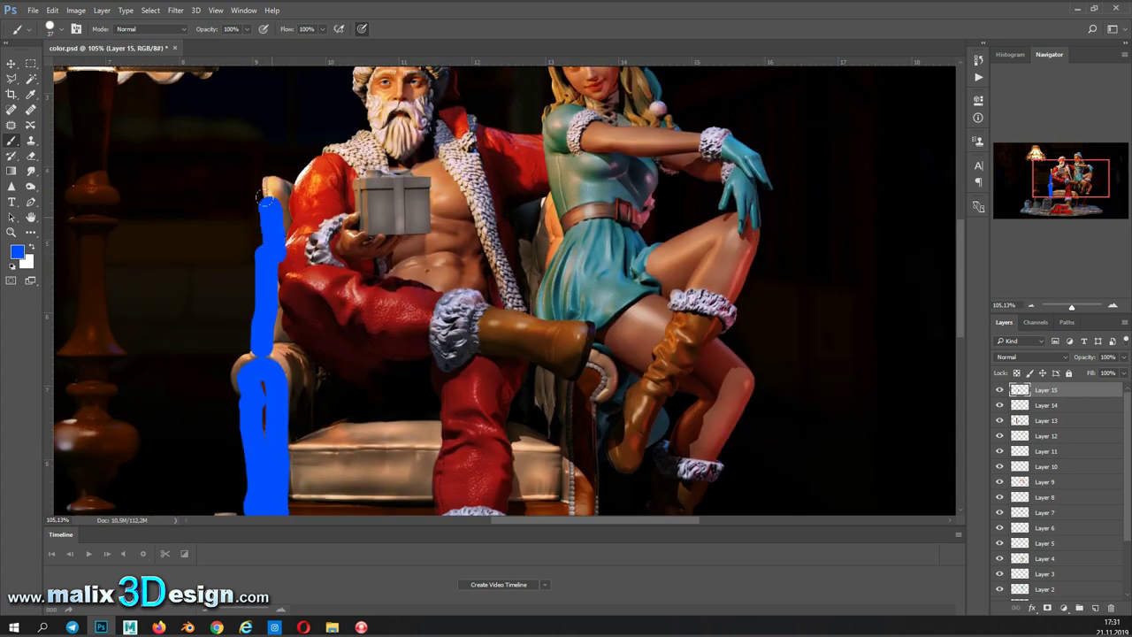
drag(534, 202, 534, 254)
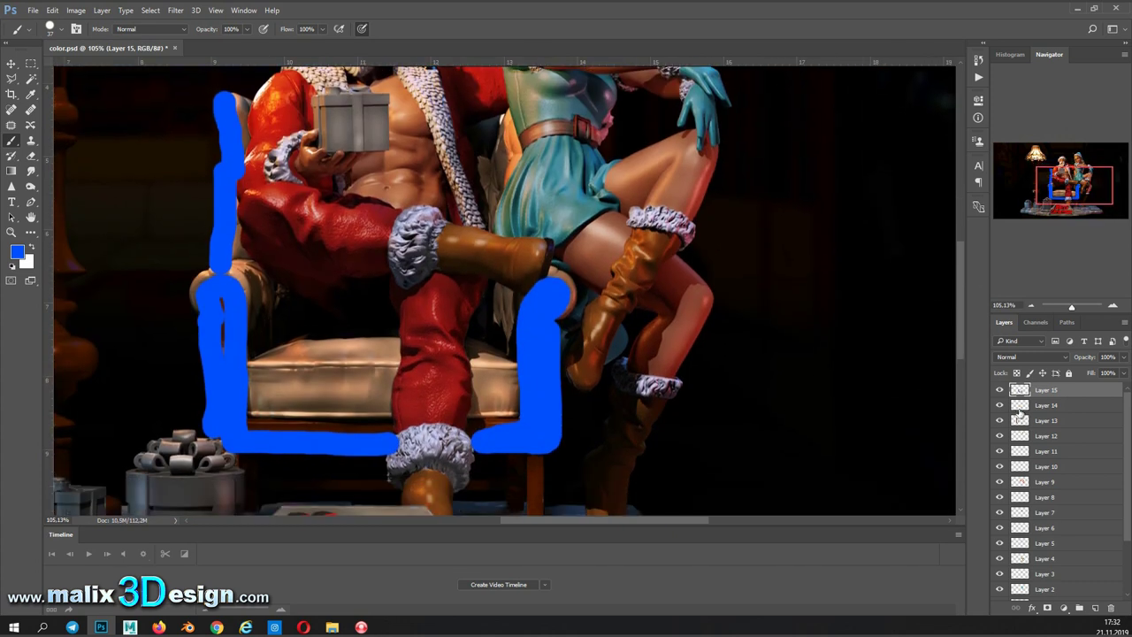
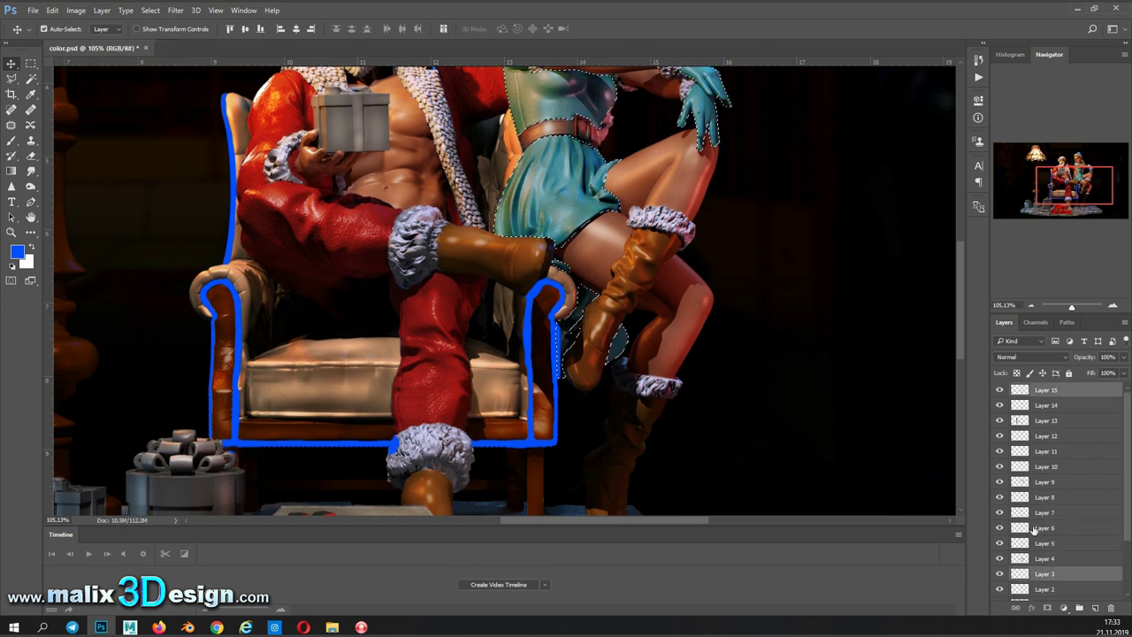
Step: Load the elf and chair outlines, deselect, and set the outline layer to Overlay
ctrl+click(1022, 483)
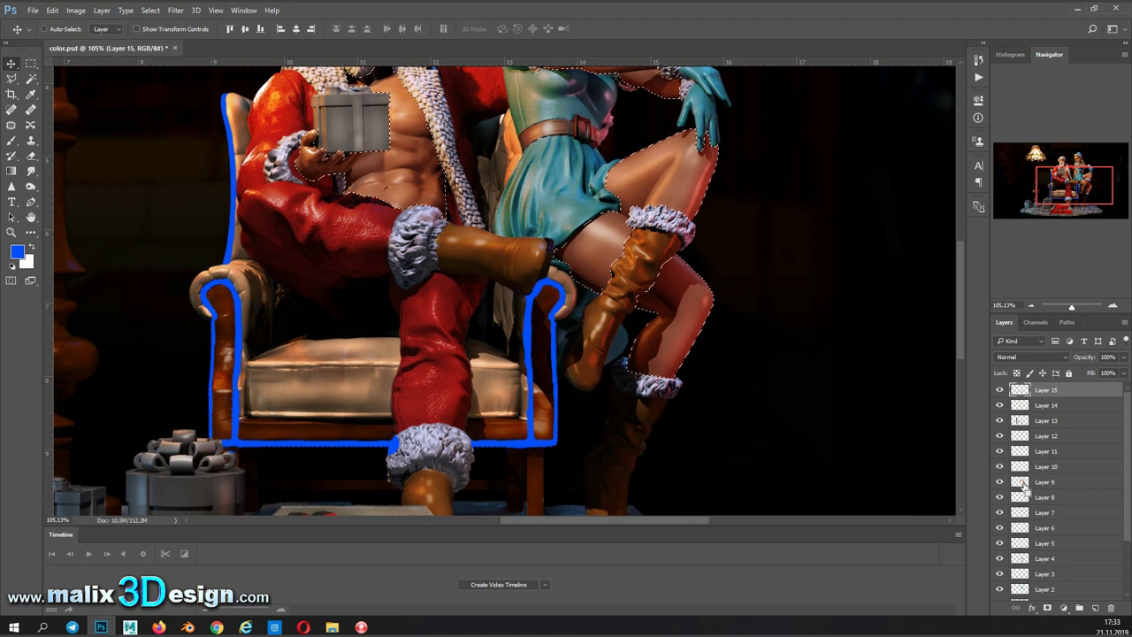
ctrl+click(1022, 425)
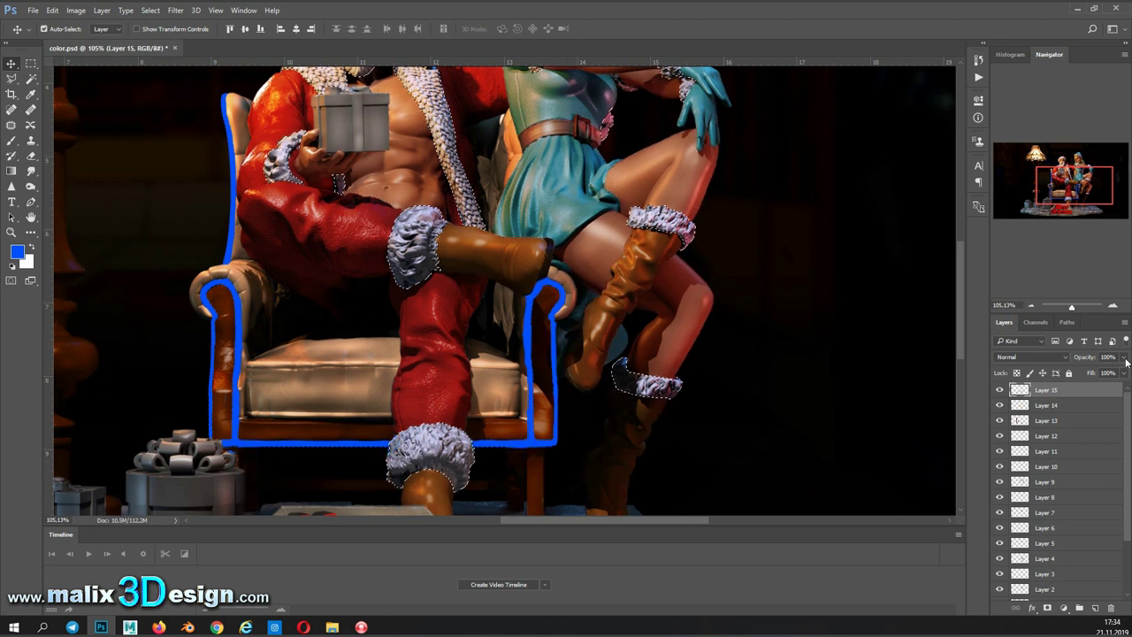
key(ctrl+d)
click(1030, 356)
Step: Darken the blue outline with Hue/Saturation at Hue +180 and Lightness -72
click(1017, 451)
key(ctrl+u)
drag(818, 121, 751, 121)
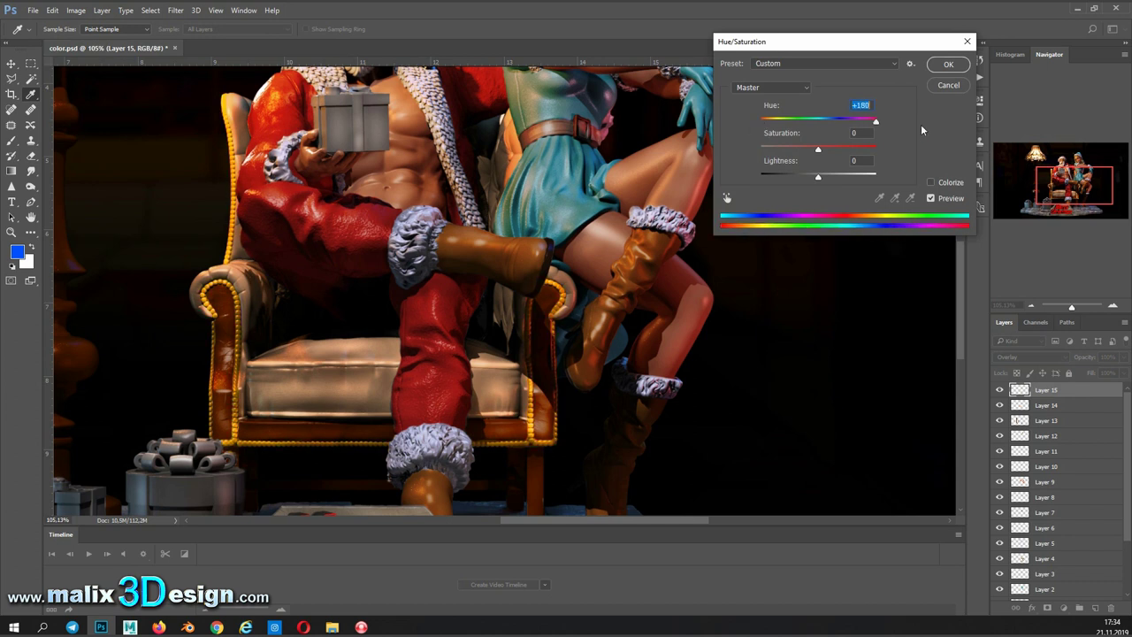
drag(818, 175, 777, 176)
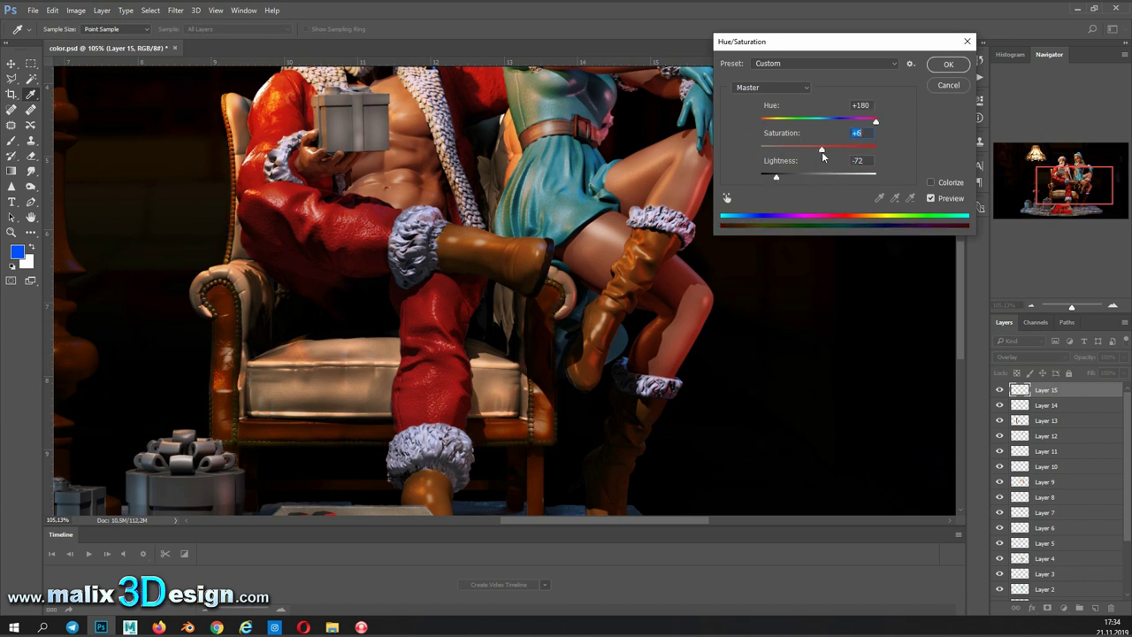
key(Return)
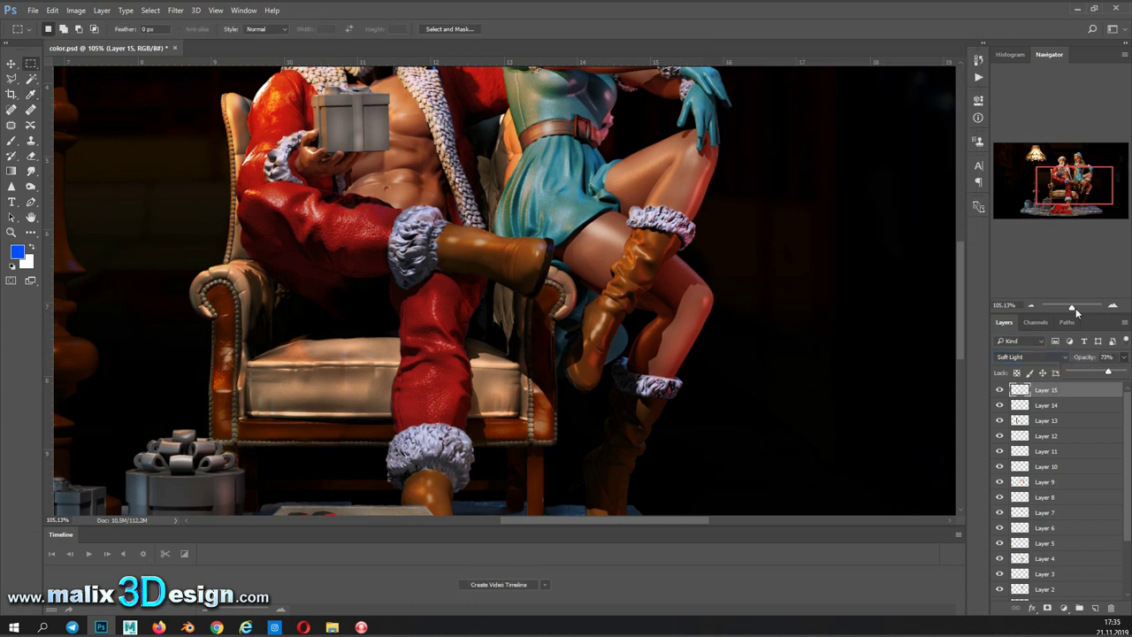
drag(1076, 311, 1068, 310)
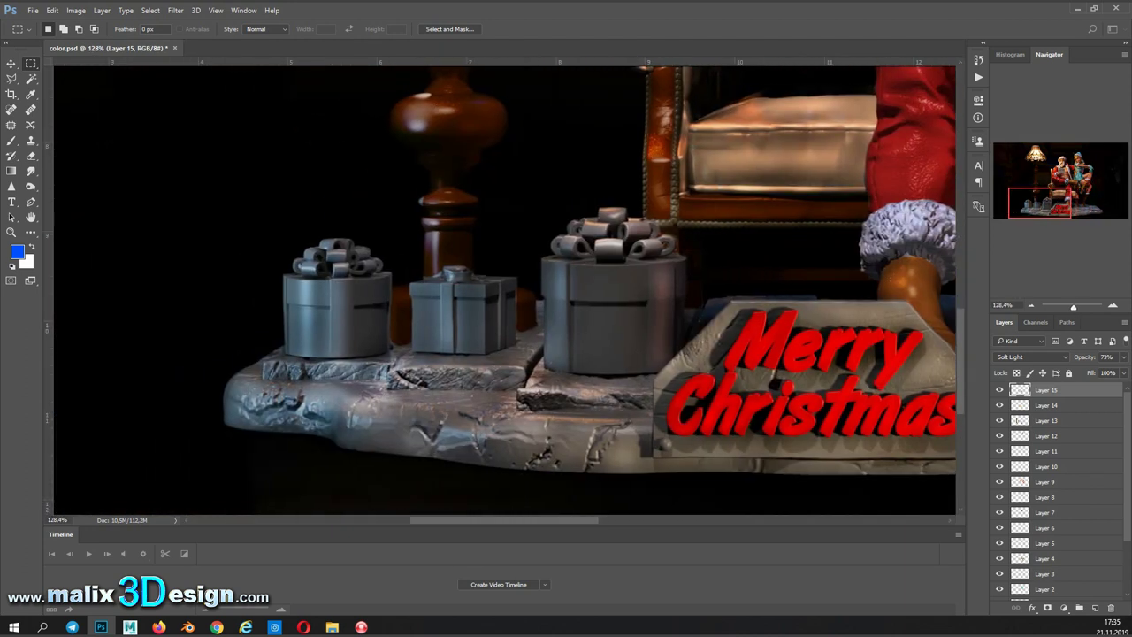
Step: On a new layer, paint blue over the first round gift's bow and ribbon bands
click(1058, 237)
scroll(944, 220, up, 5)
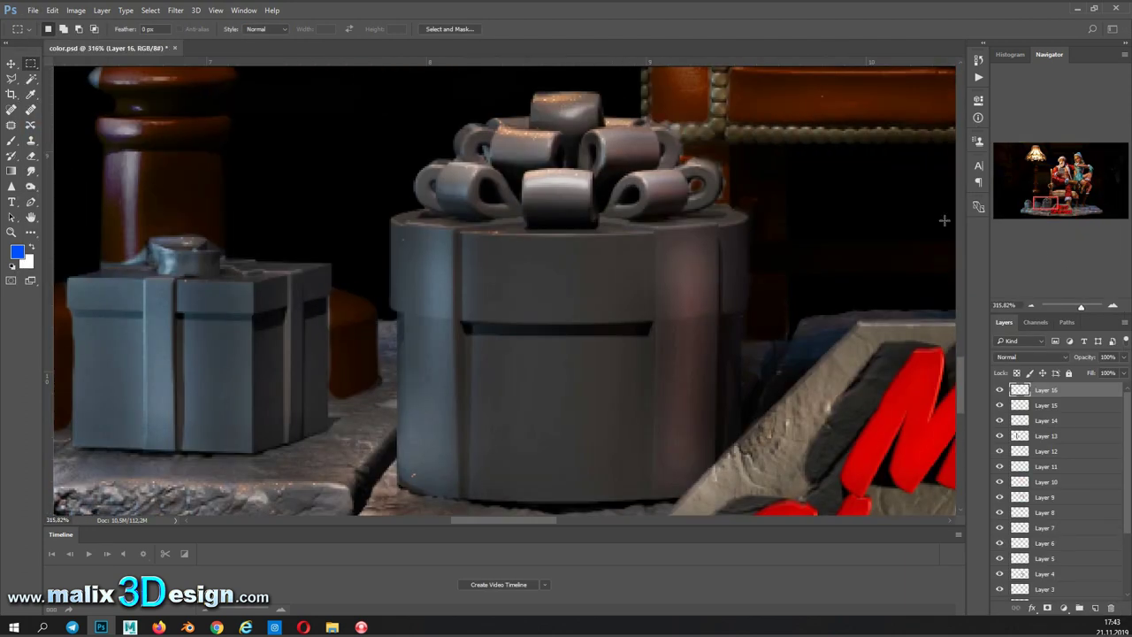
mouse_move(408, 198)
mouse_down()
mouse_move(522, 172)
mouse_move(479, 150)
mouse_move(580, 207)
mouse_up()
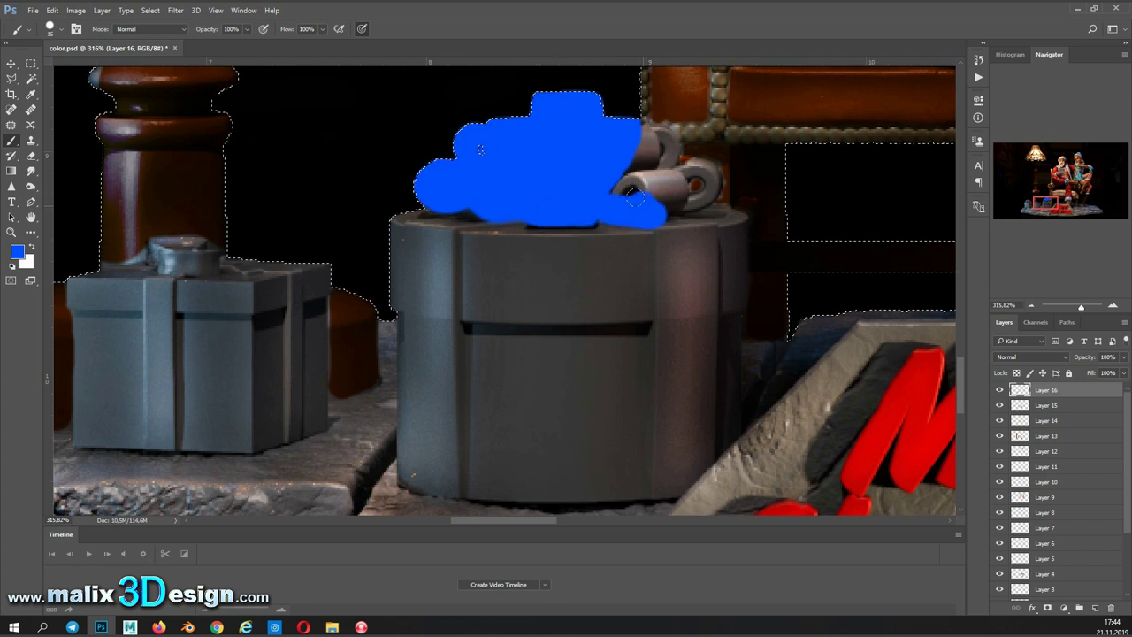
drag(662, 216, 659, 368)
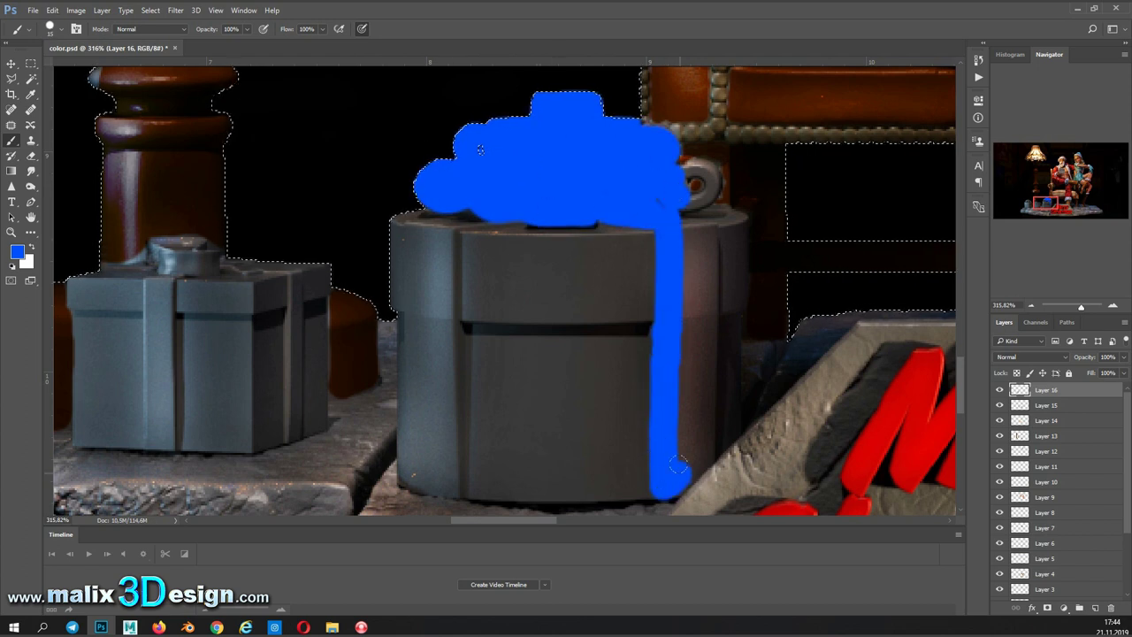
drag(677, 465, 703, 451)
drag(1045, 201, 1050, 205)
drag(550, 329, 552, 168)
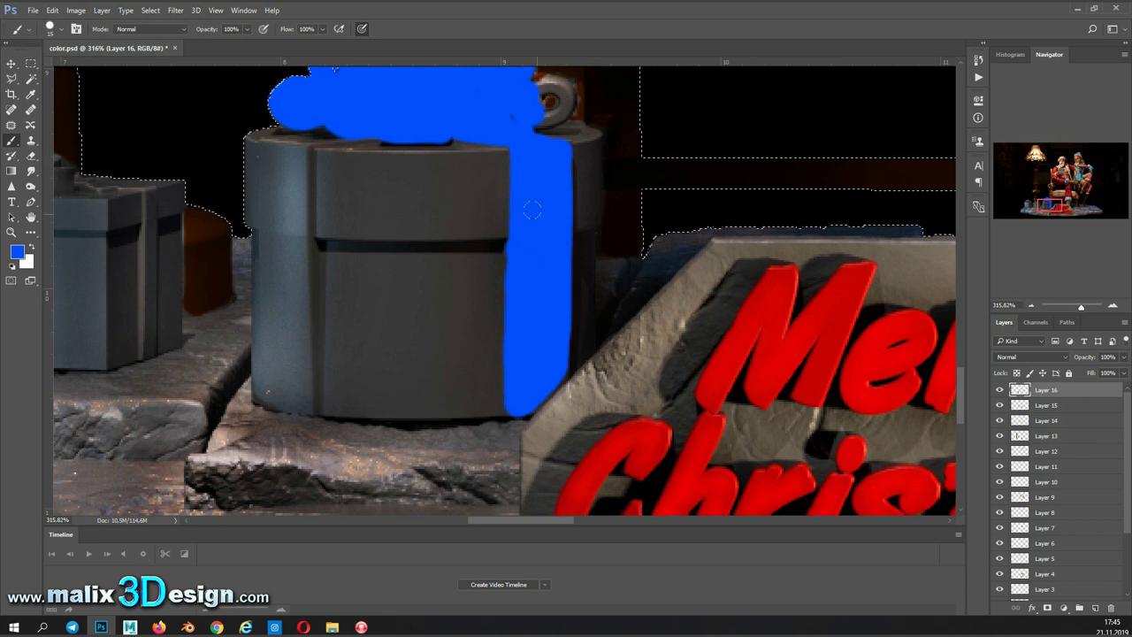
drag(270, 137, 270, 391)
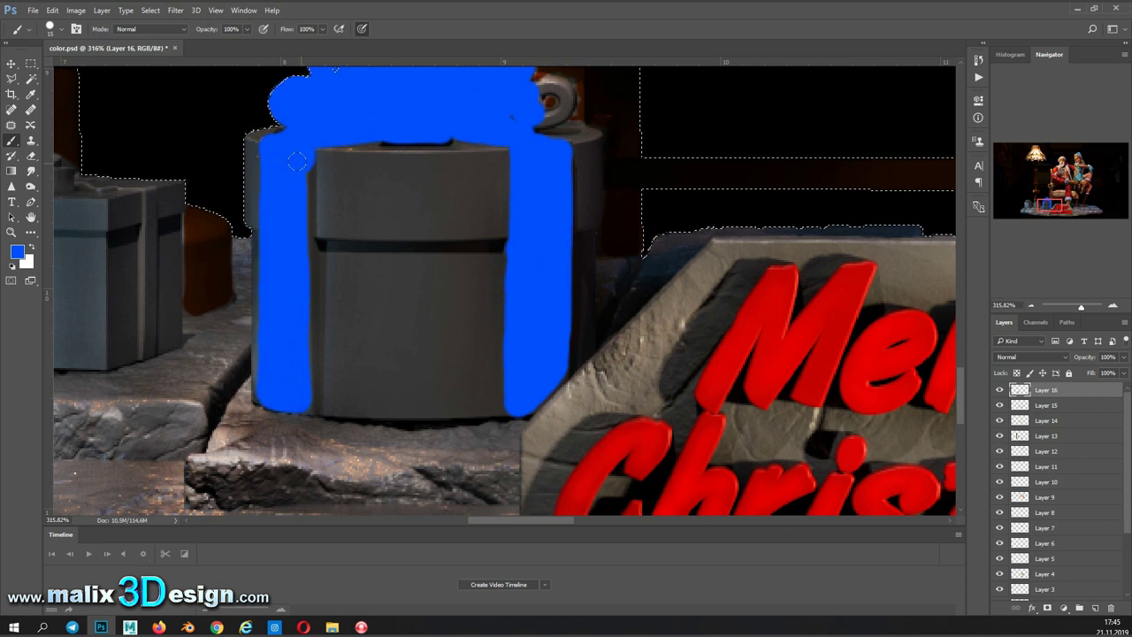
drag(297, 161, 305, 411)
Step: With brush size 3, paint the second gift's bow and ribbon blue
click(55, 28)
text(3)
key(Return)
click(55, 28)
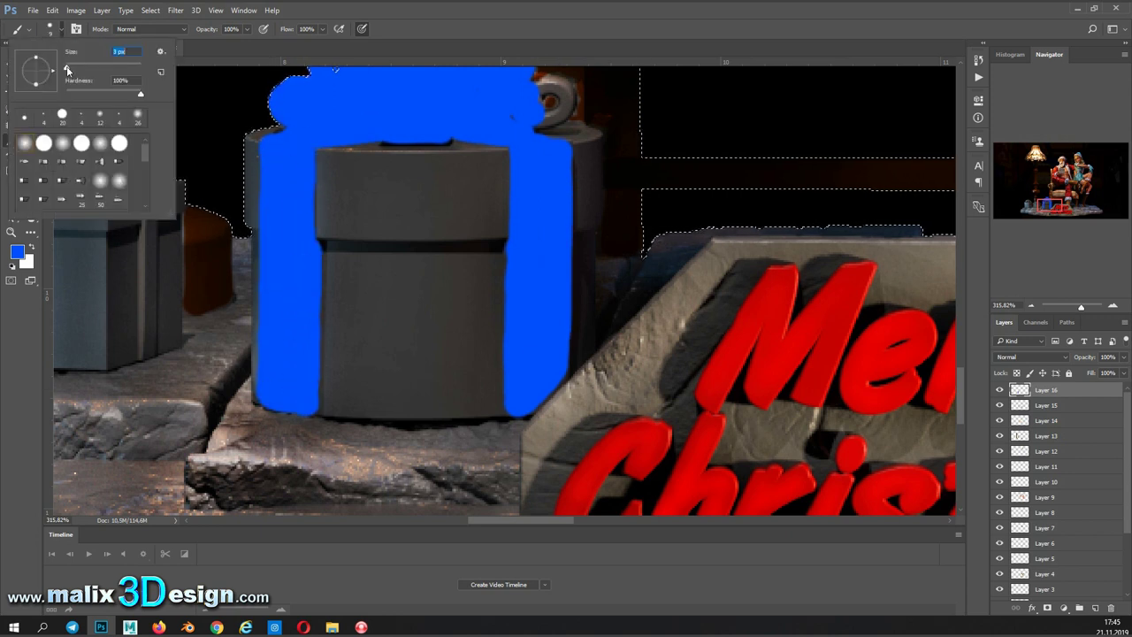
key(Return)
scroll(554, 82, left, 1)
scroll(442, 159, left, 6)
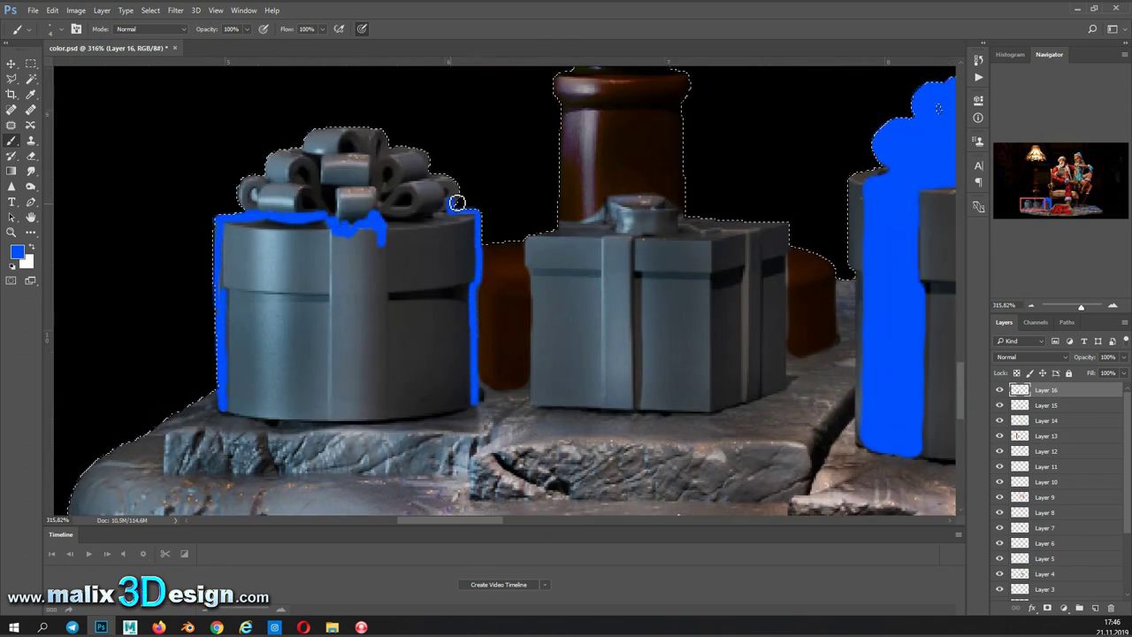
mouse_move(310, 139)
mouse_down()
mouse_move(265, 181)
mouse_move(442, 191)
mouse_move(340, 366)
mouse_up()
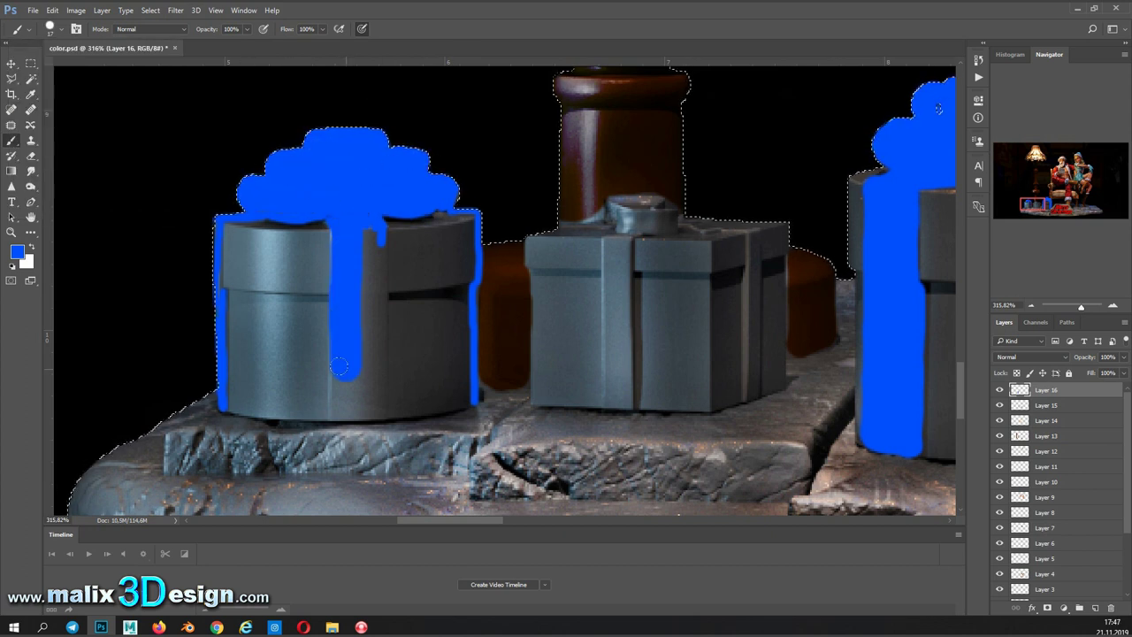
click(58, 28)
key(Return)
scroll(531, 292, right, 2)
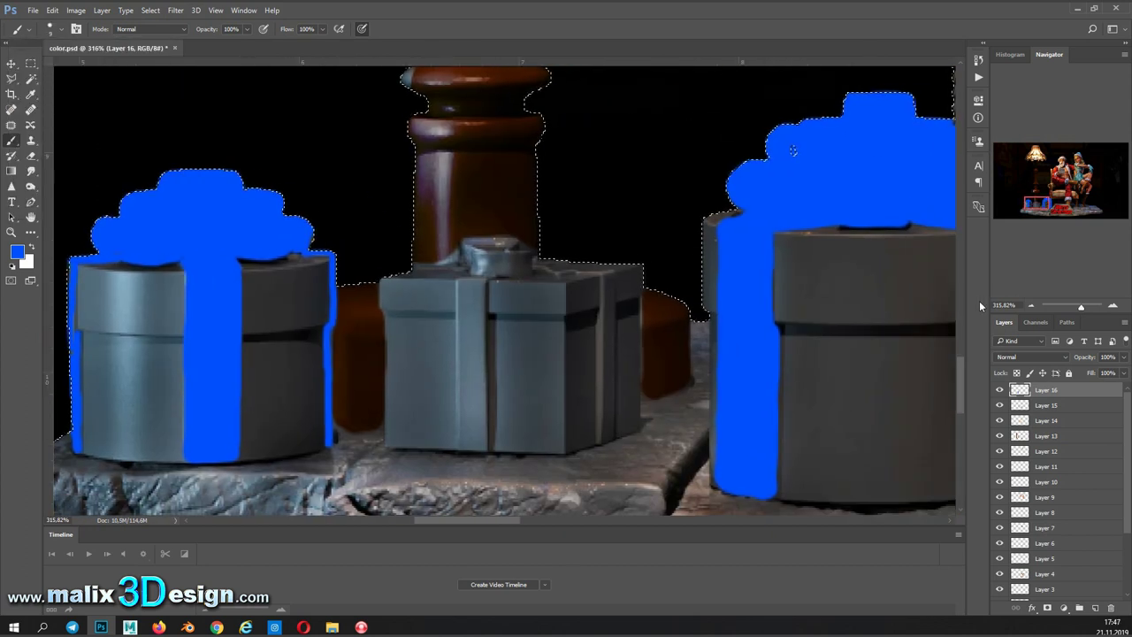
Step: Try blend modes on the ribbon layer, settling on Soft Light
click(1030, 356)
scroll(1039, 358, down, 6)
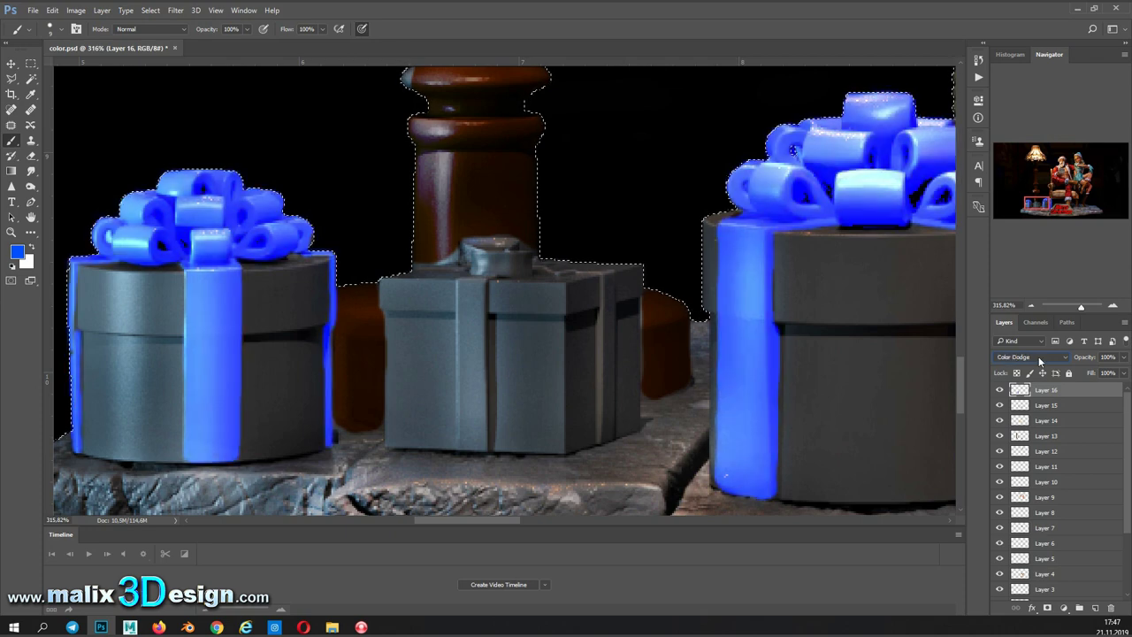
scroll(1038, 355, down, 3)
scroll(1038, 355, down, 6)
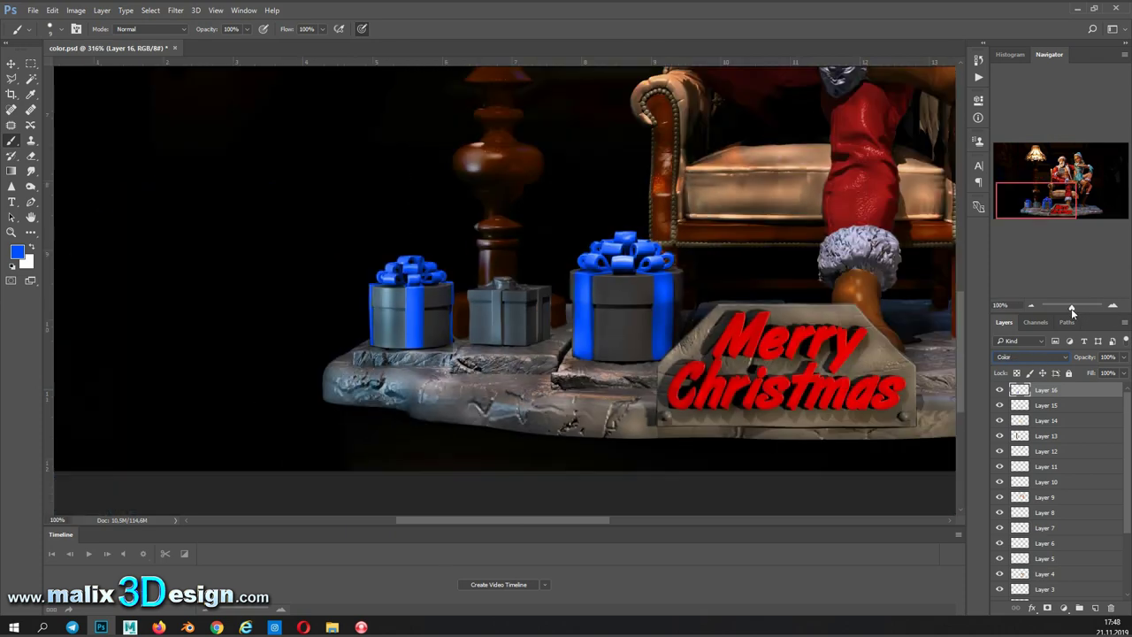
scroll(1038, 355, down, 5)
scroll(1036, 354, up, 8)
click(76, 9)
Step: Shift the ribbons' hue to red and paint the large round gift's box blue
click(234, 98)
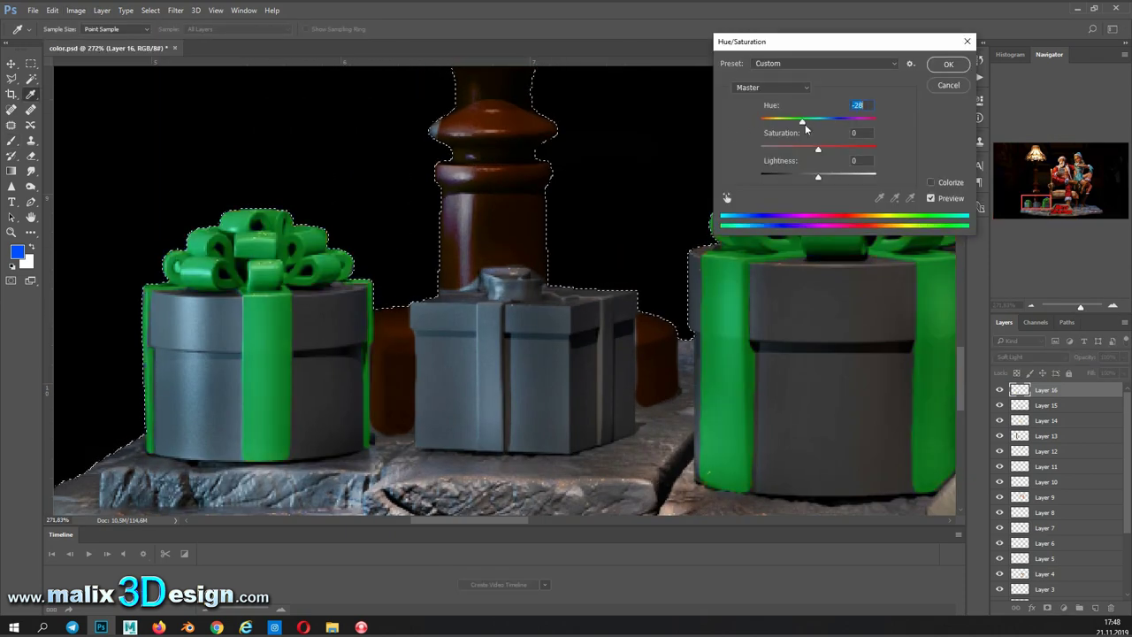
drag(817, 119, 865, 119)
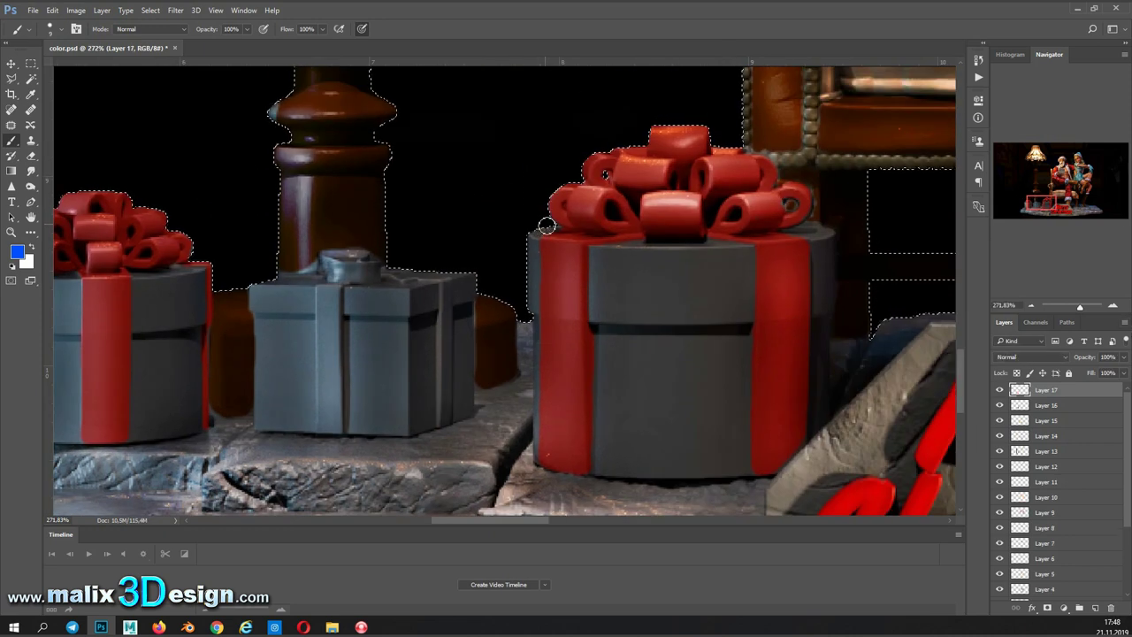
drag(822, 235, 823, 292)
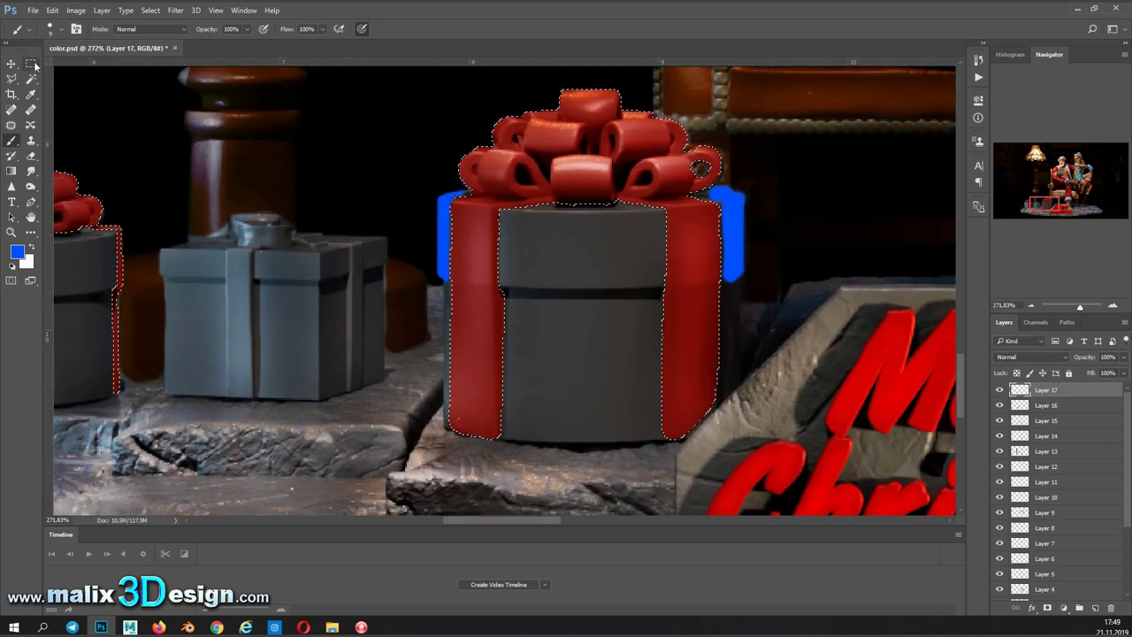
mouse_move(509, 217)
mouse_down()
mouse_move(634, 253)
mouse_move(733, 316)
mouse_up()
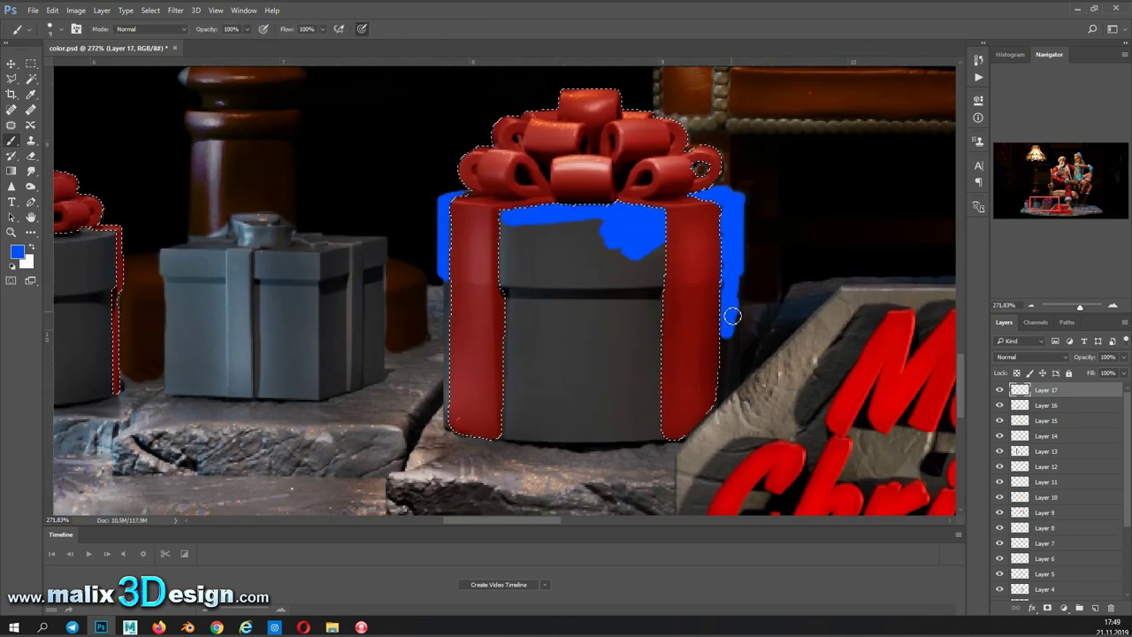
mouse_move(513, 225)
mouse_down()
mouse_move(659, 283)
mouse_move(518, 336)
mouse_move(513, 416)
mouse_move(656, 405)
mouse_up()
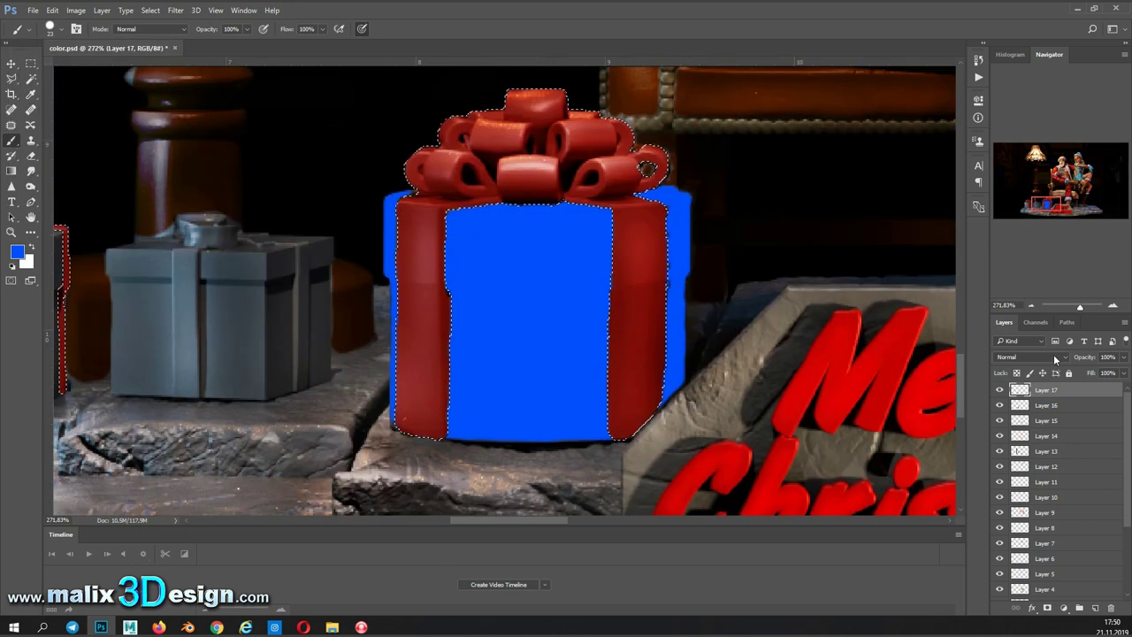
Step: Set the box layer to Overlay and paint the smaller round gift's box blue
click(1030, 357)
click(1026, 456)
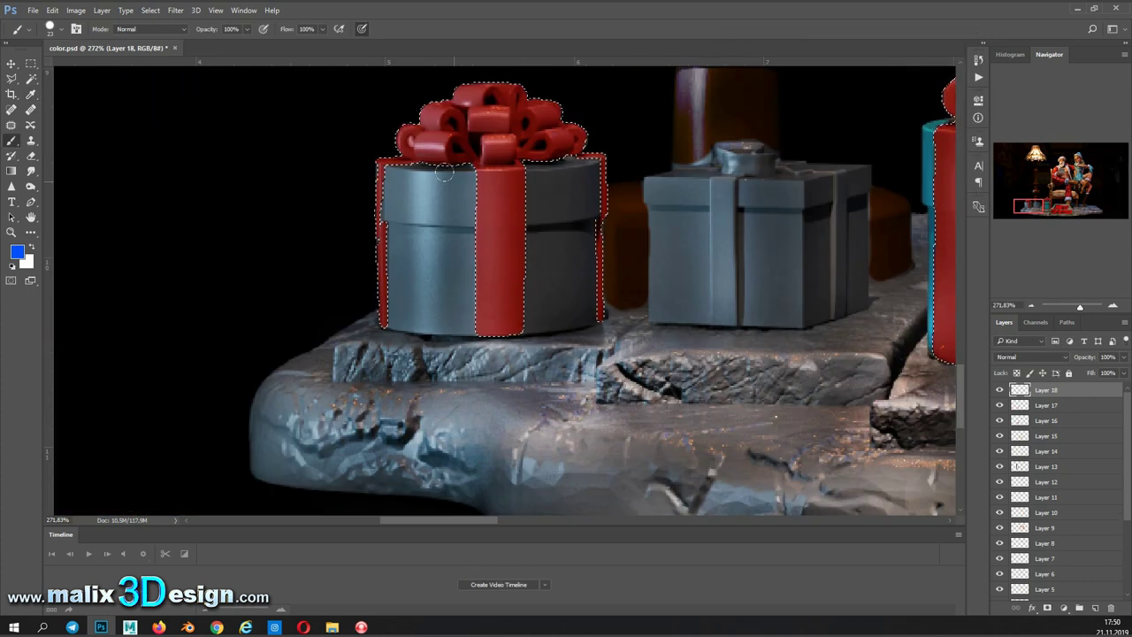
mouse_move(389, 168)
mouse_down()
mouse_move(469, 190)
mouse_move(424, 319)
mouse_move(569, 251)
mouse_up()
Step: Shift the smaller gift toward green and paint blue ribbons across the square gift
click(76, 10)
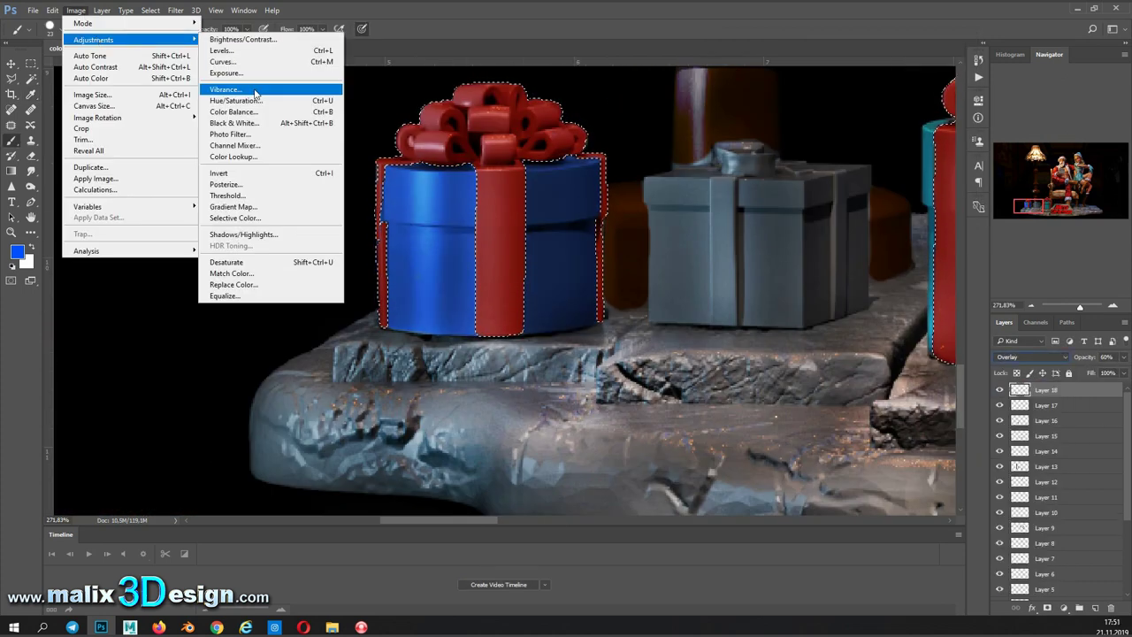
drag(818, 121, 765, 122)
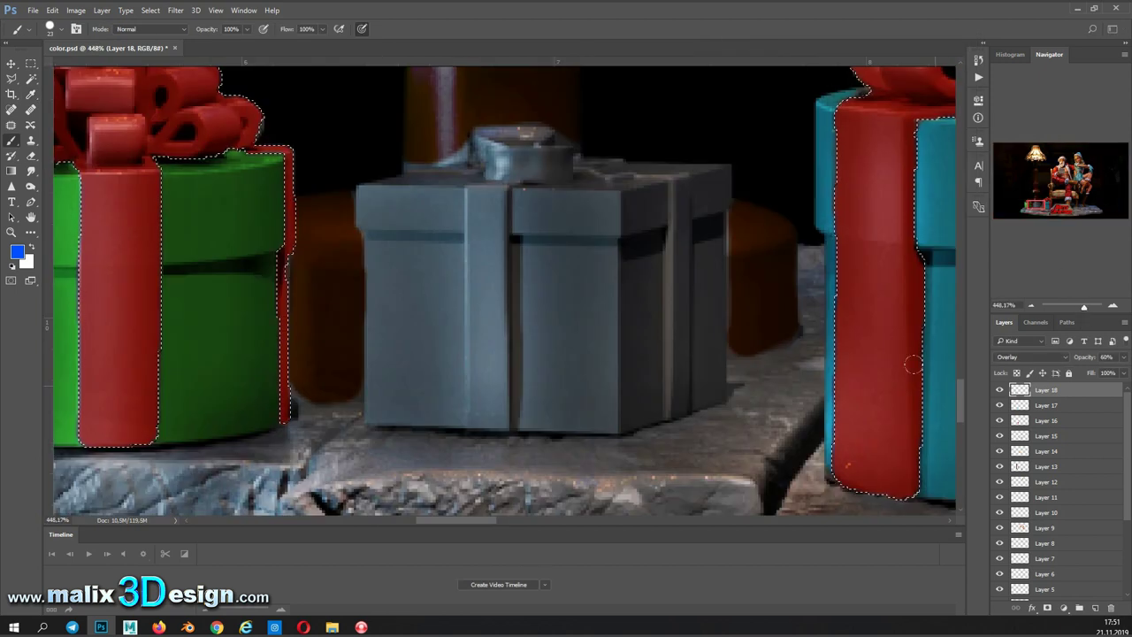
mouse_move(480, 195)
mouse_down()
mouse_move(486, 424)
mouse_move(499, 134)
mouse_up()
drag(411, 166, 599, 174)
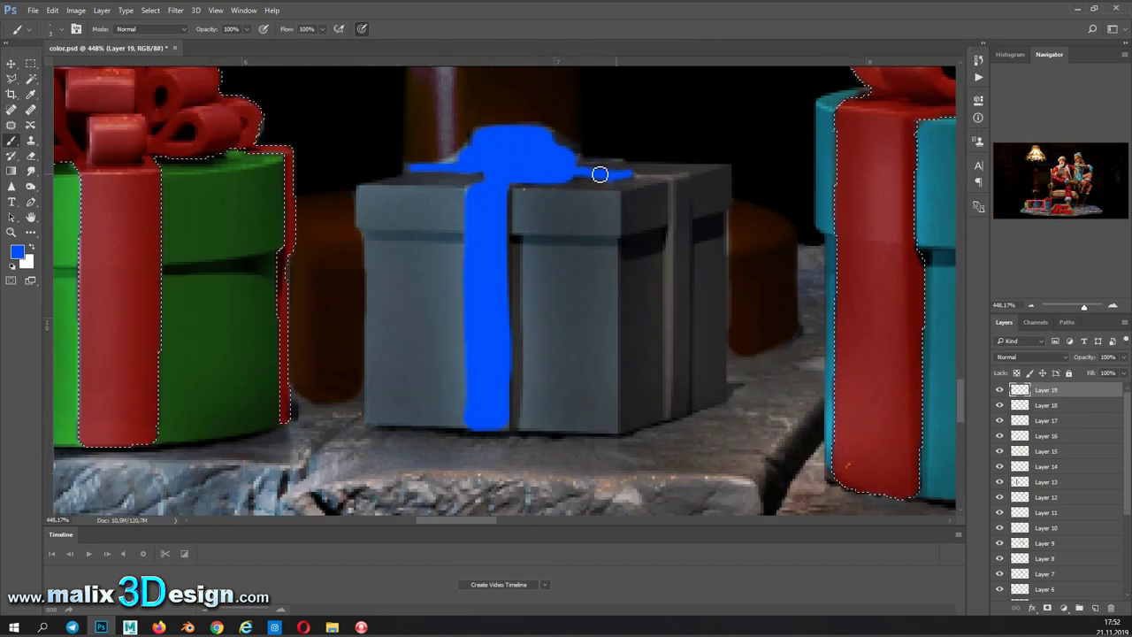
drag(685, 226, 676, 409)
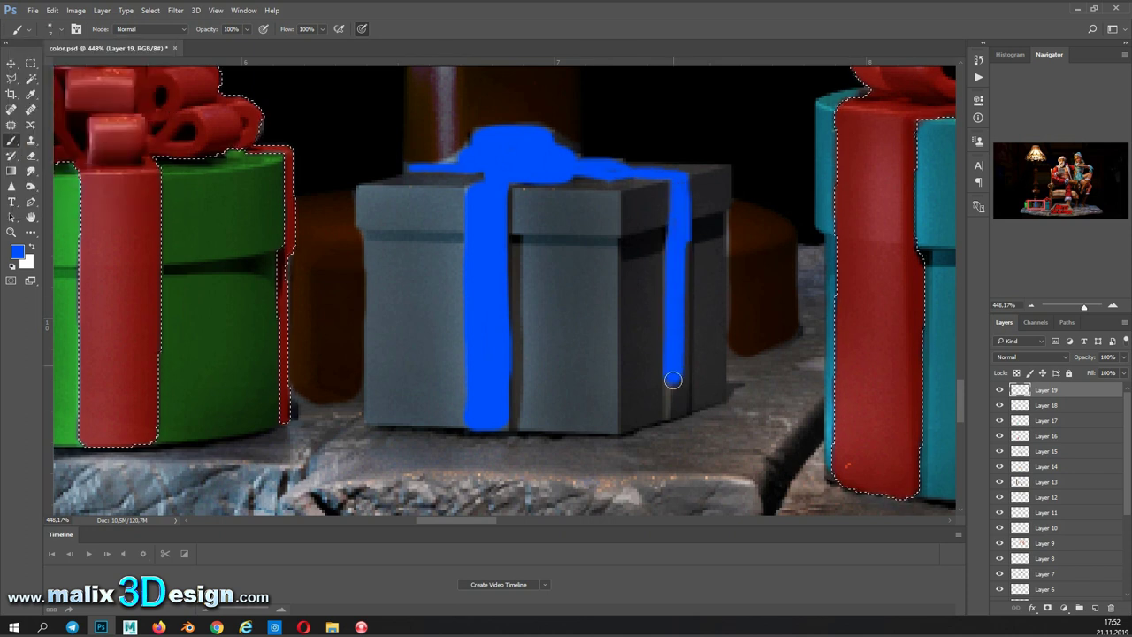
Step: Set the square gift's ribbon layer to Soft Light at 90% opacity, then deselect
click(1030, 357)
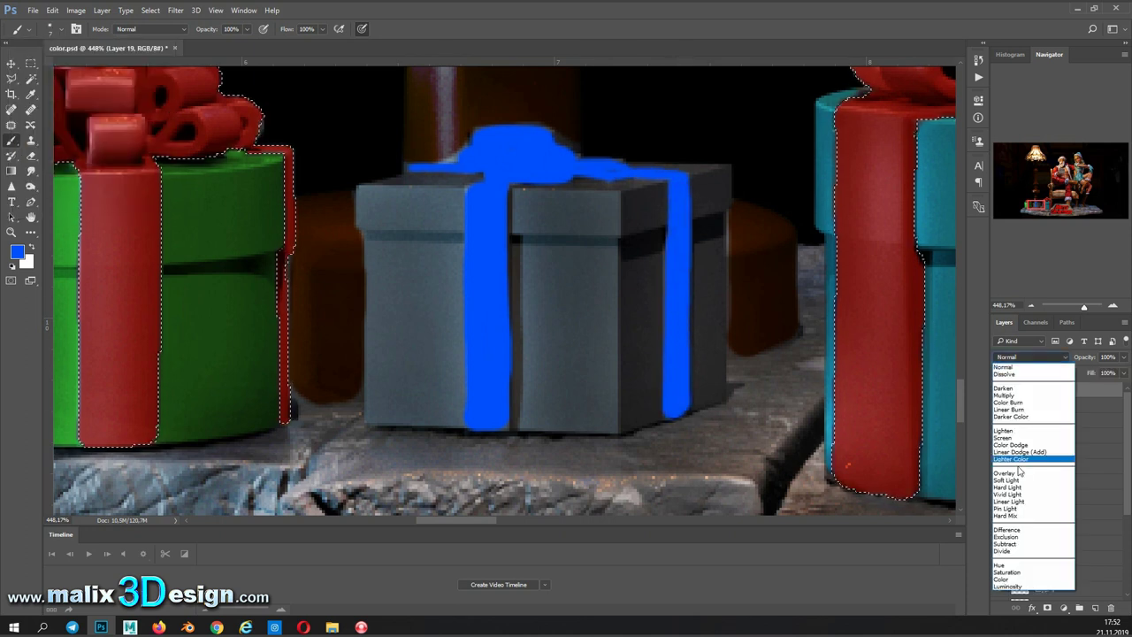
click(1025, 491)
drag(1123, 356, 1116, 371)
key(ctrl+d)
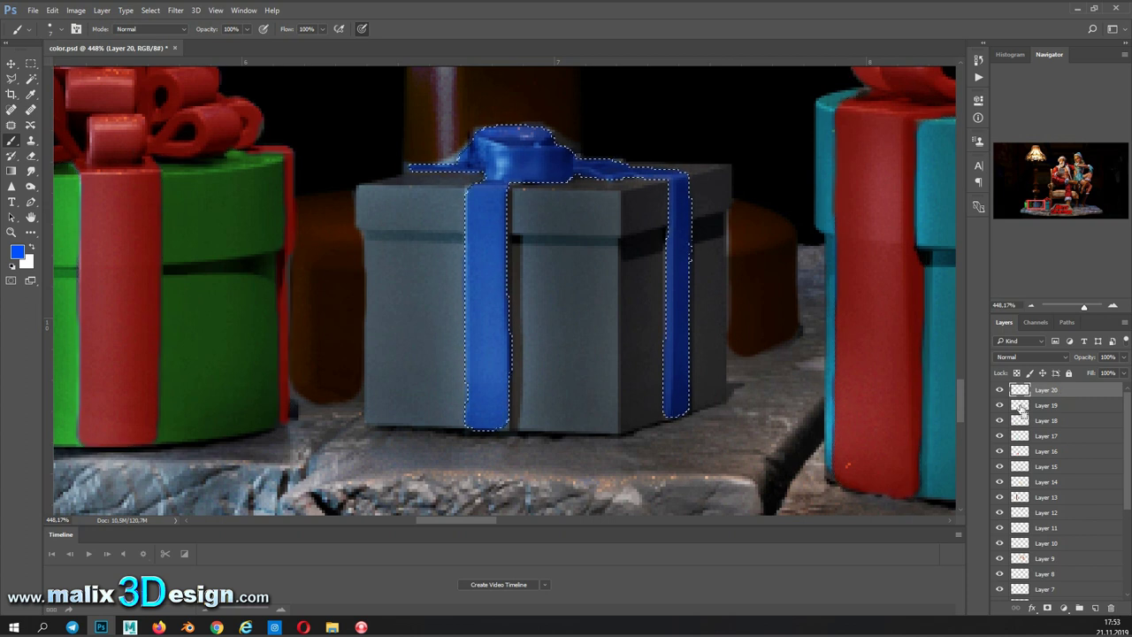
Step: On a new layer, paint the square gift's box top and side blue
click(1079, 608)
ctrl+click(1020, 404)
drag(446, 208, 392, 187)
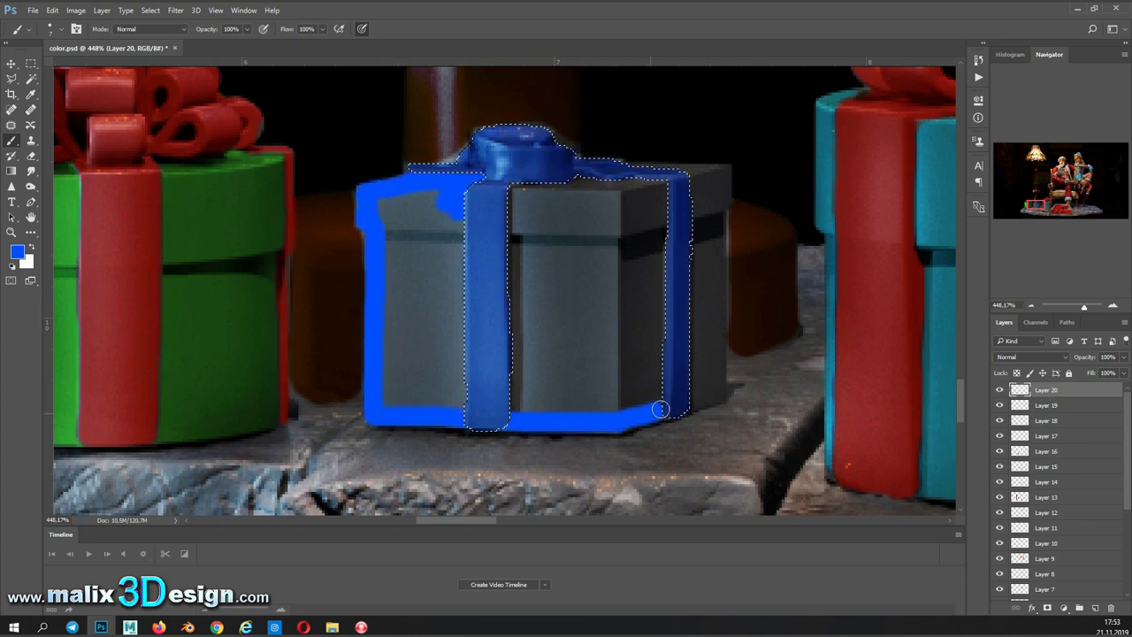
mouse_move(660, 408)
mouse_down()
mouse_move(537, 245)
mouse_move(641, 318)
mouse_move(464, 359)
mouse_up()
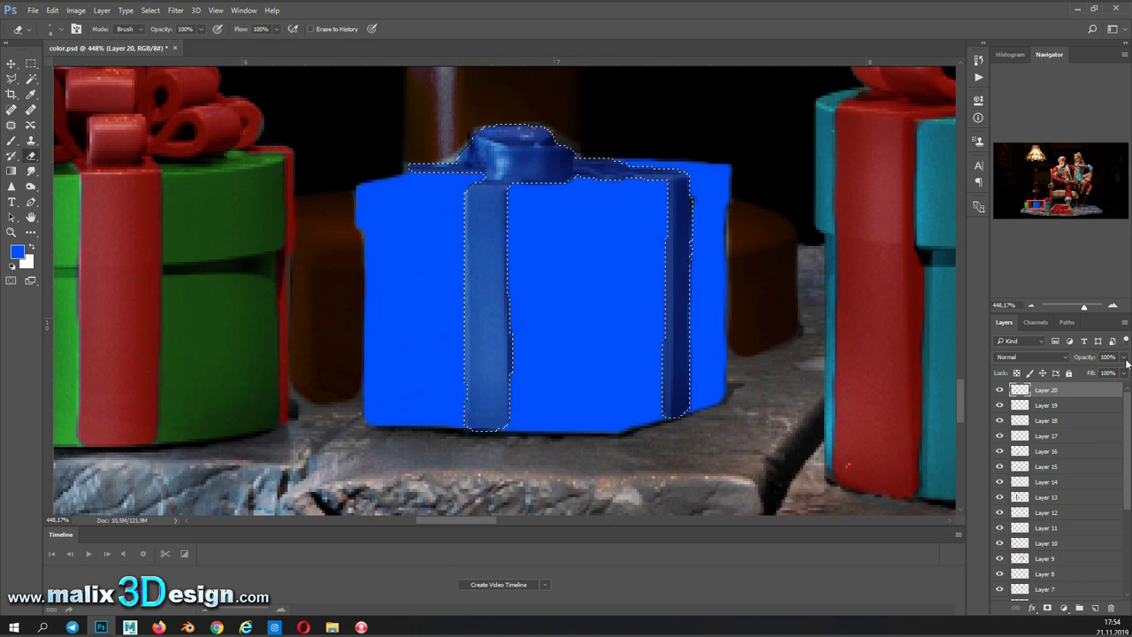
Step: Set the box layer to Overlay with Hue +120 and Lightness +31
click(1030, 356)
click(1017, 468)
key(ctrl+u)
drag(817, 119, 863, 119)
drag(817, 175, 835, 174)
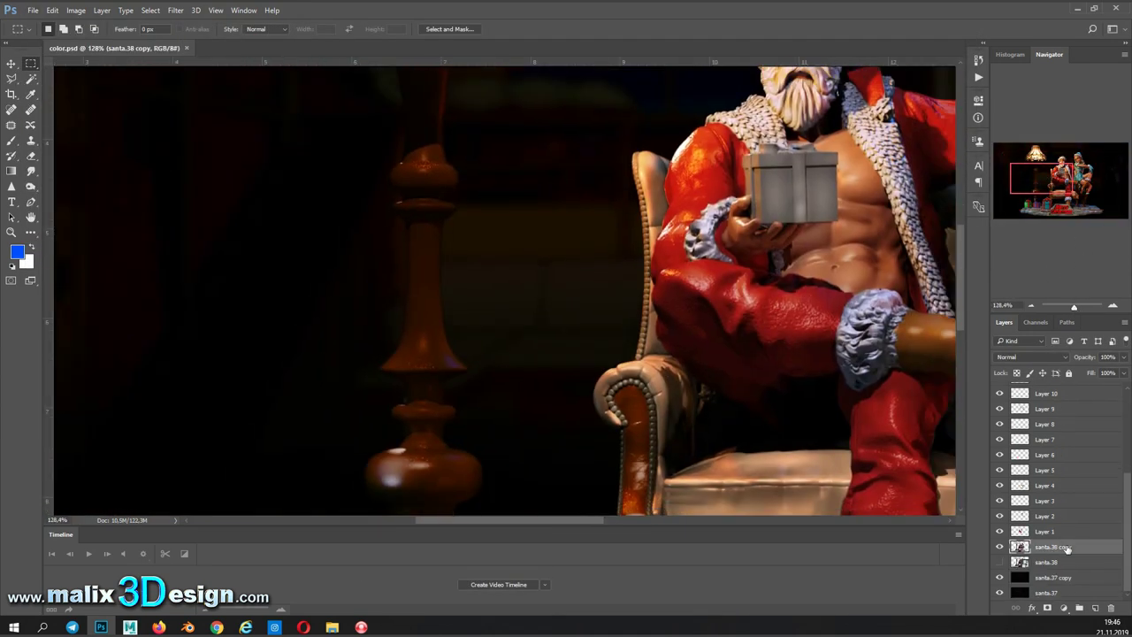
Step: Dodge the teal gift and the smaller gifts brighter (Midtones, 24%)
click(30, 186)
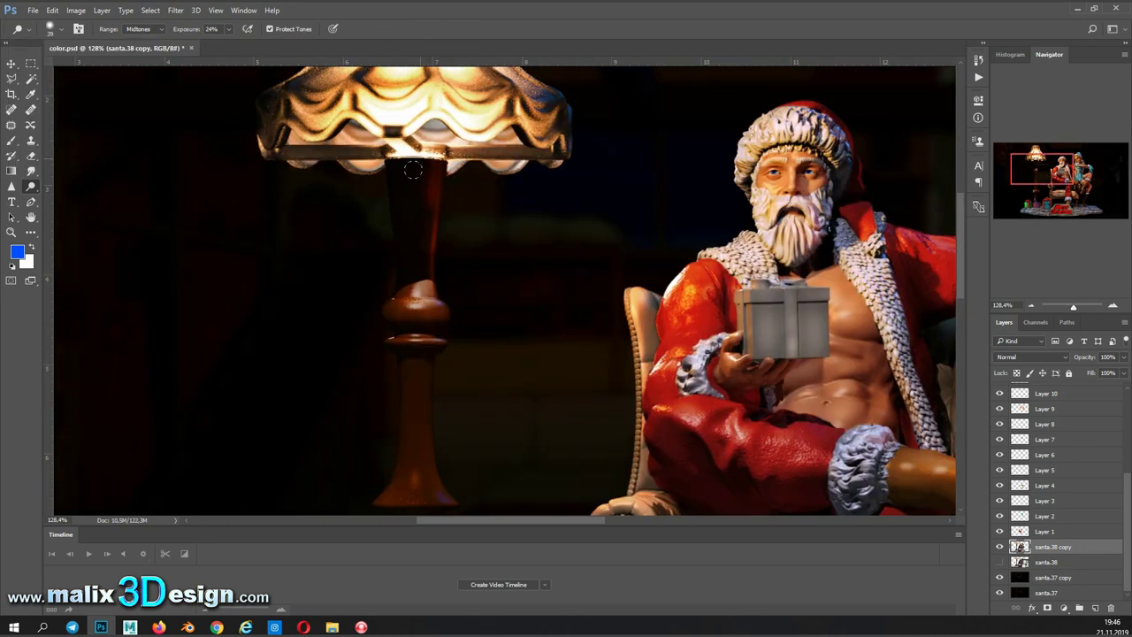
drag(443, 176, 380, 258)
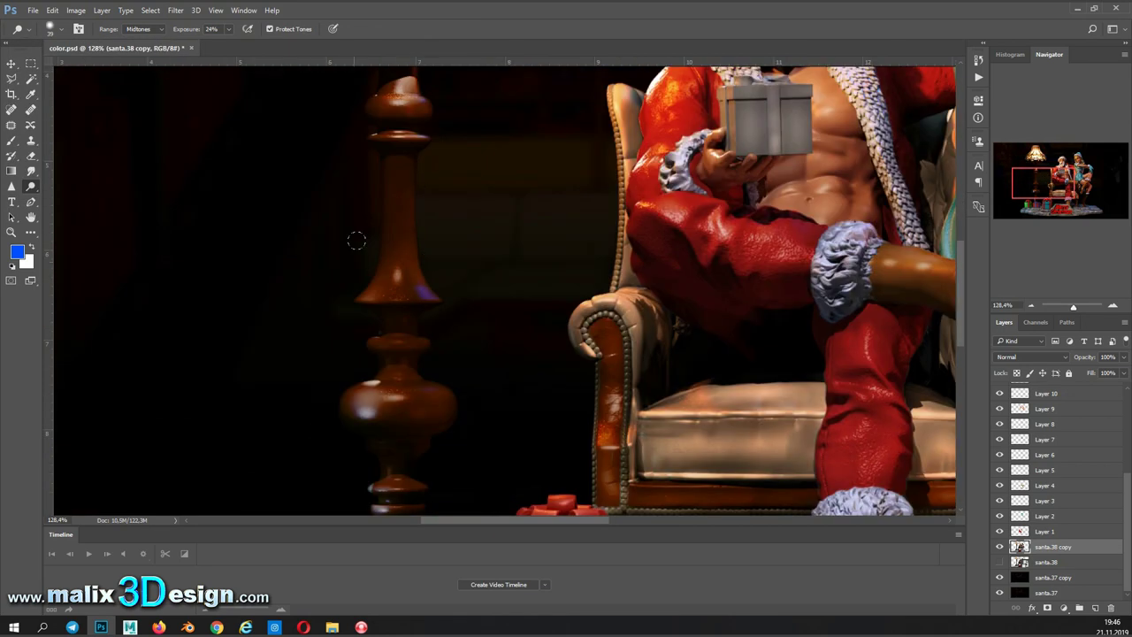
drag(436, 375, 529, 329)
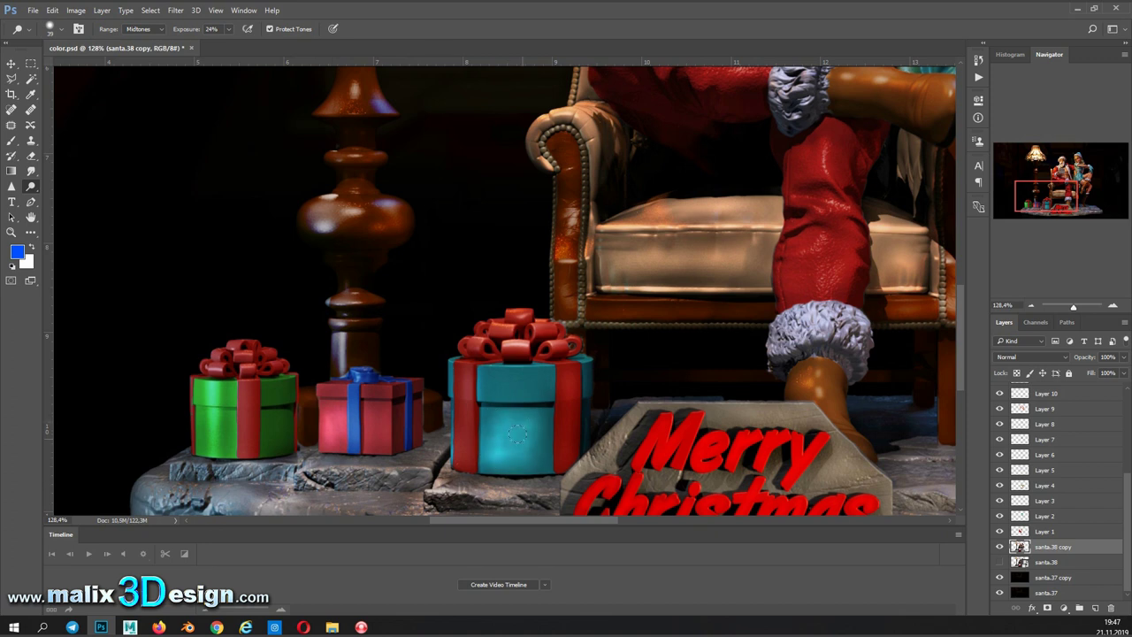
click(51, 28)
drag(530, 442, 495, 416)
drag(531, 380, 485, 374)
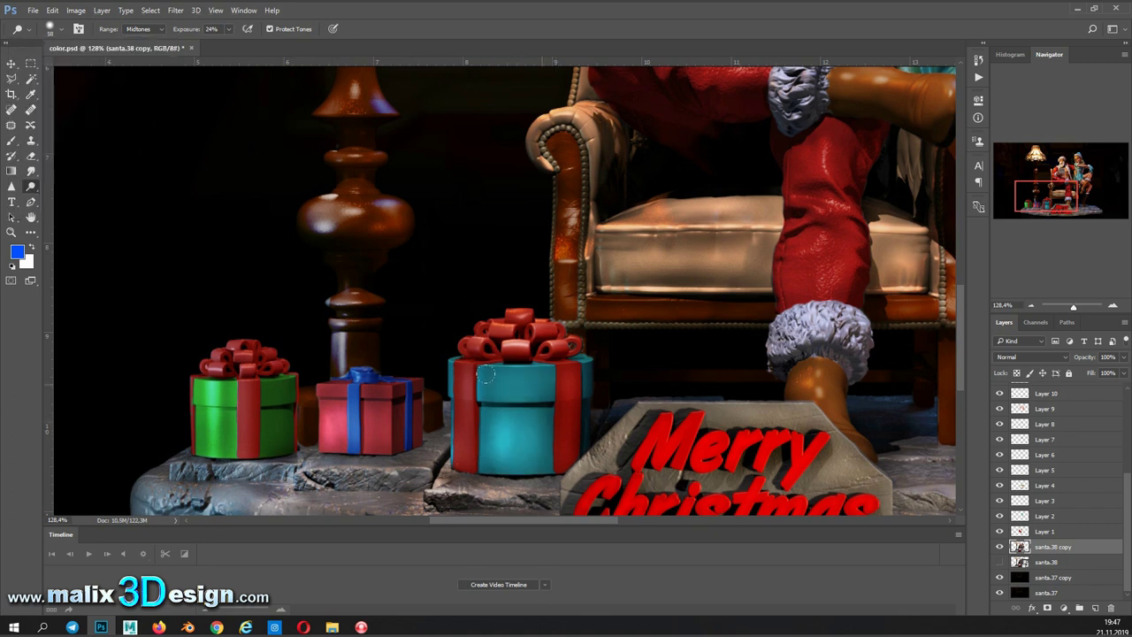
click(50, 28)
click(277, 390)
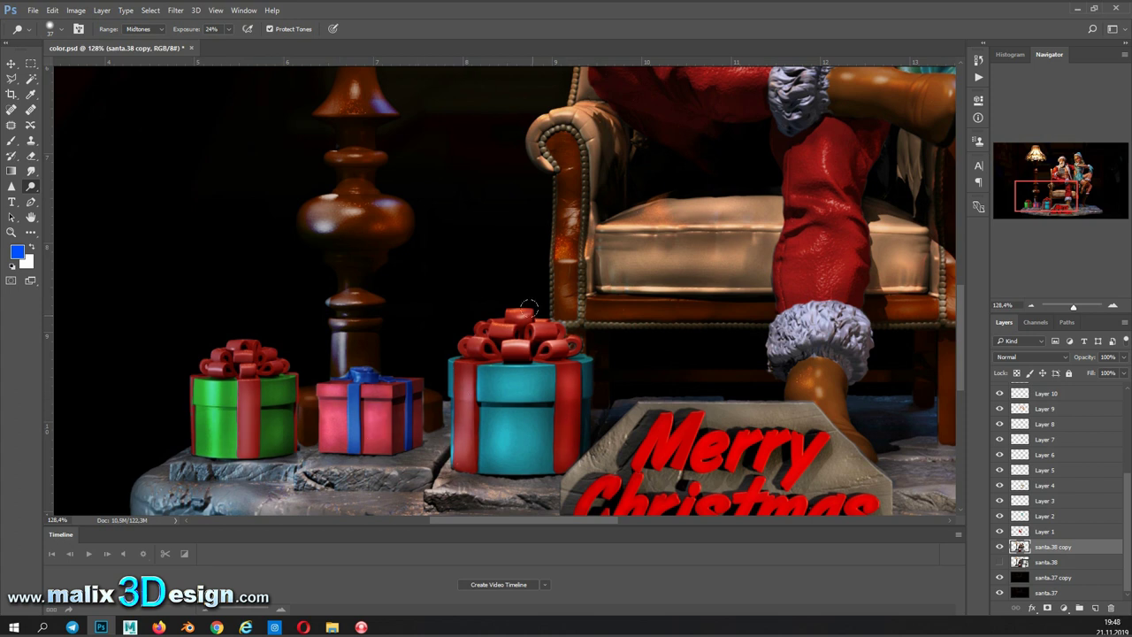
Step: Switch to the Burn tool (Shadows, 19%) and zoom in for the green gift's shadows
key(shift+o)
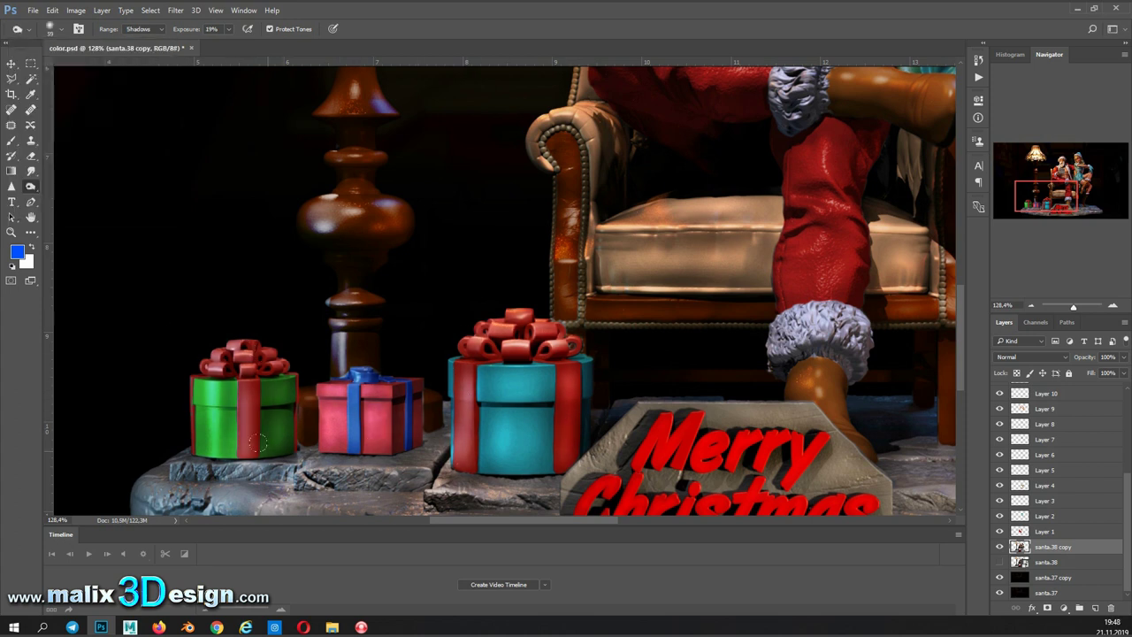
scroll(405, 355, up, 5)
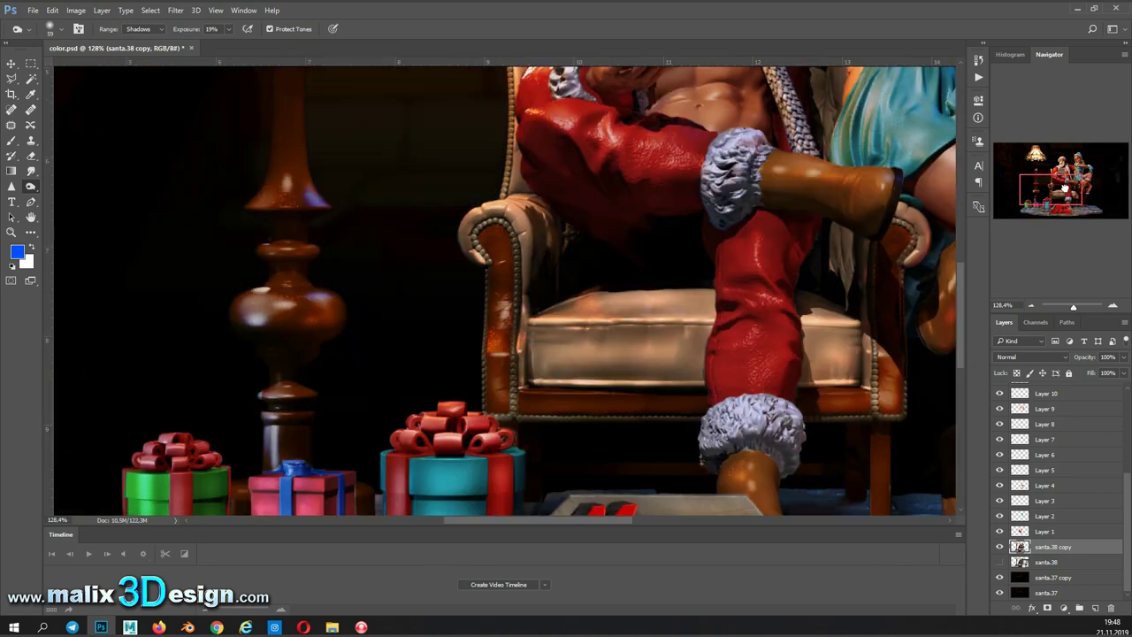
scroll(530, 265, up, 4)
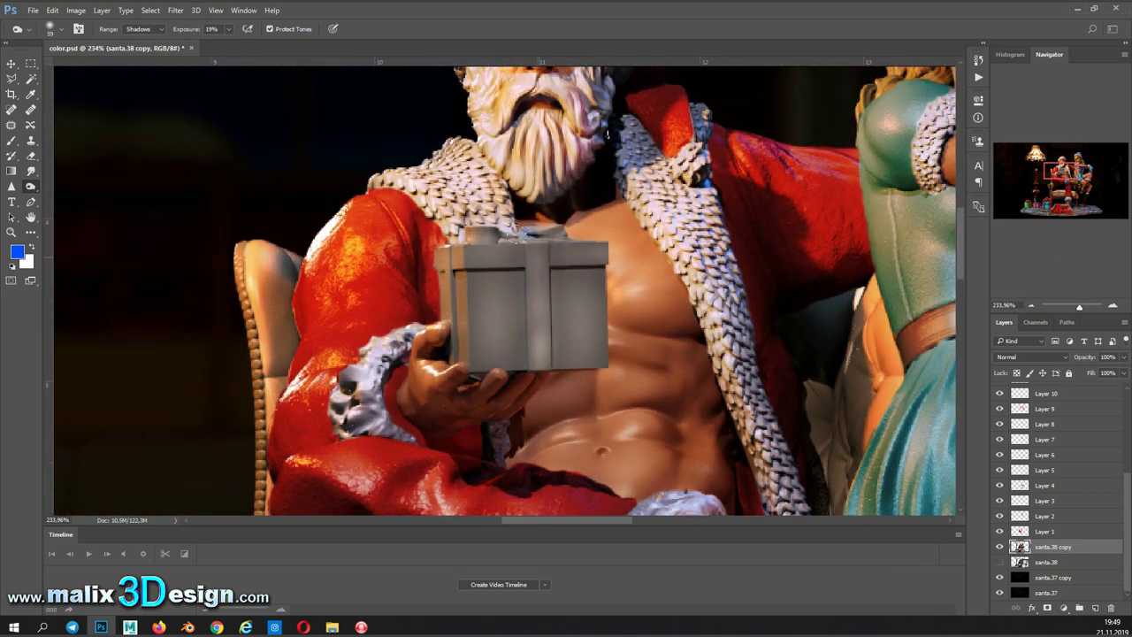
key(b)
scroll(487, 287, up, 3)
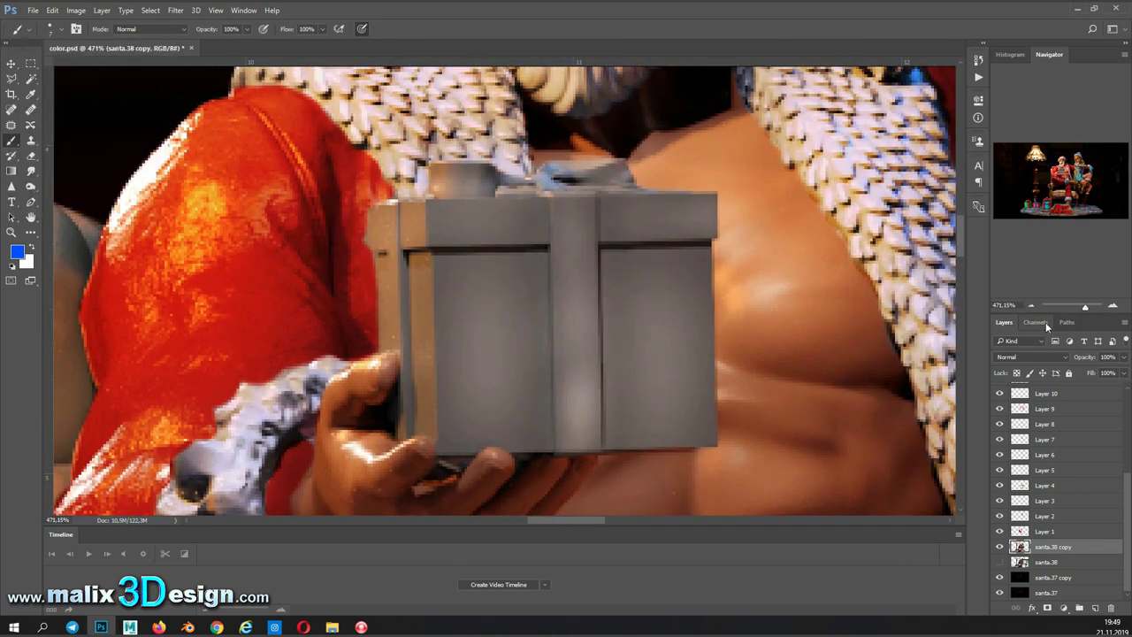
Step: On a new layer, paint the handheld gift's blue bow band and blend it as Overlay
key(ctrl+shift+alt+n)
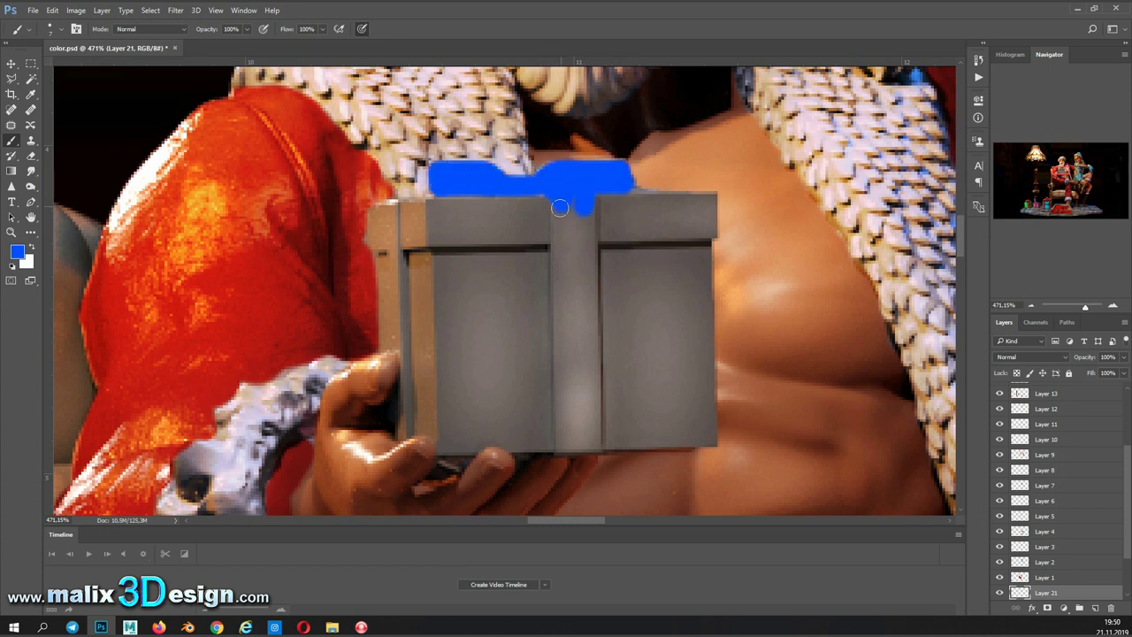
click(50, 29)
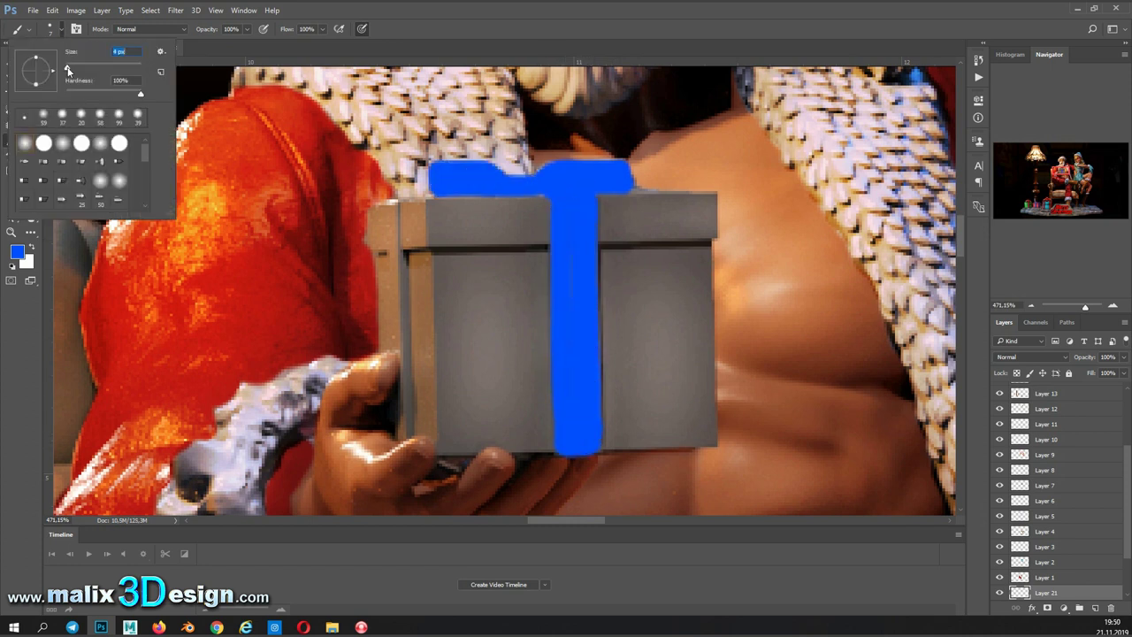
drag(419, 204, 396, 206)
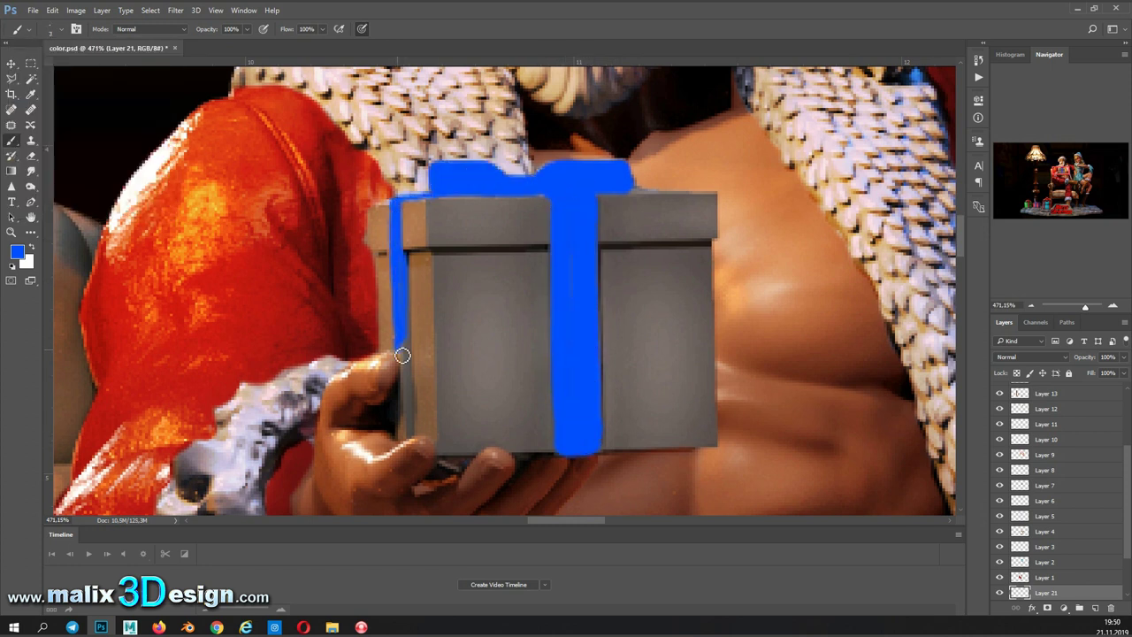
click(1030, 356)
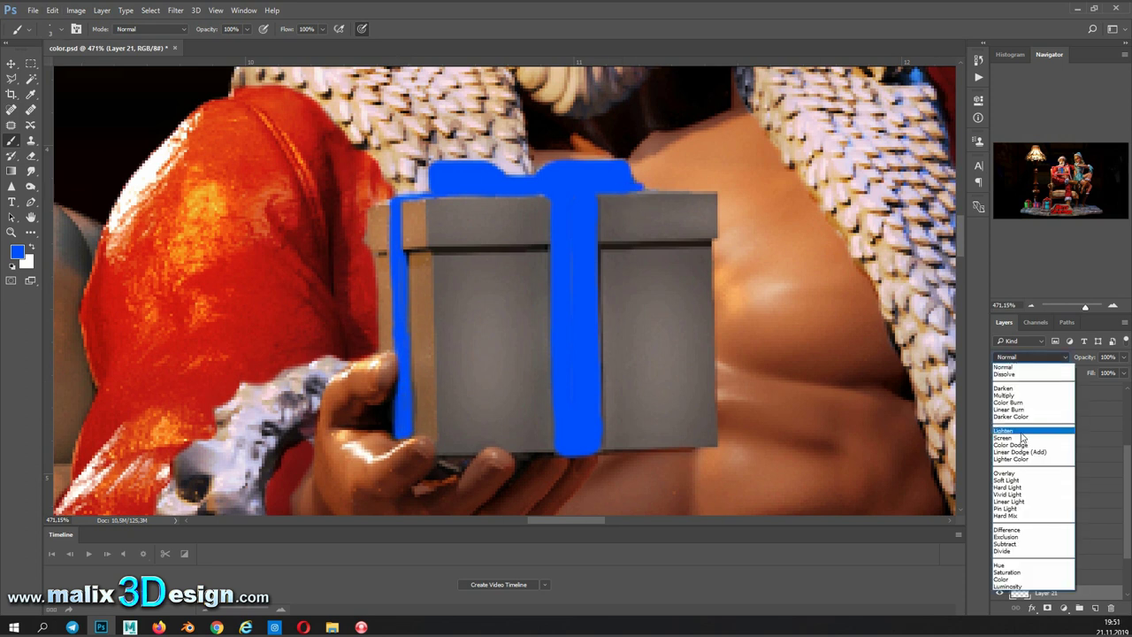
click(1014, 474)
Step: On another new layer, paint red over the whole handheld gift box
click(1094, 608)
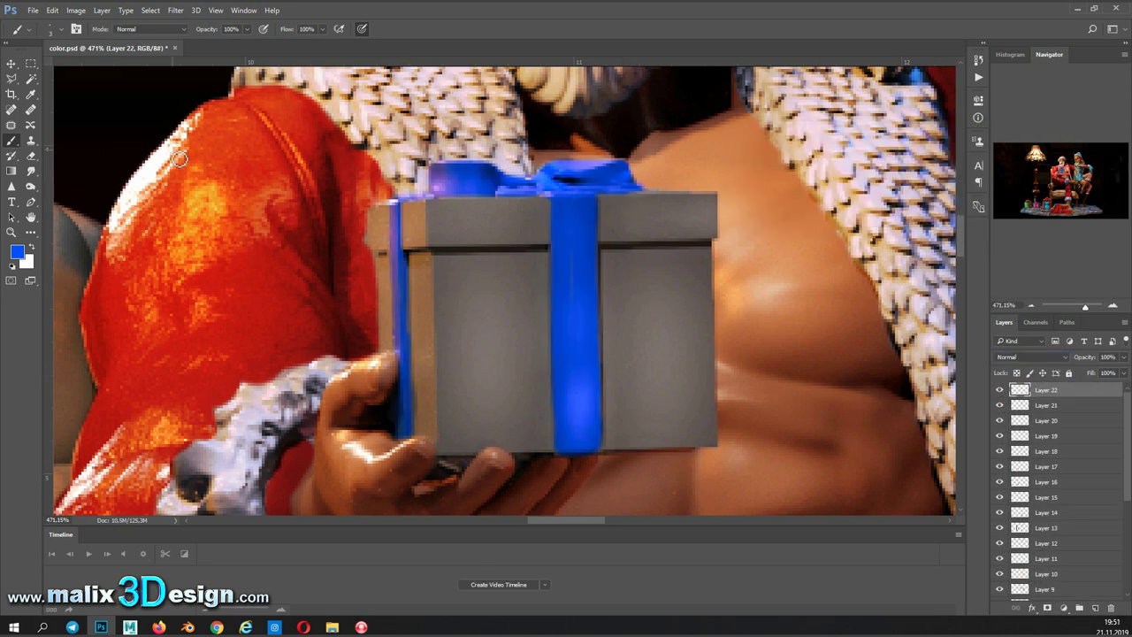
click(17, 252)
click(533, 111)
click(50, 29)
key(Return)
mouse_move(389, 221)
mouse_down()
mouse_move(610, 222)
mouse_move(406, 425)
mouse_up()
Step: Load the ribbon and gift outlines as selections to clean up the red layer
click(11, 64)
ctrl+click(1020, 420)
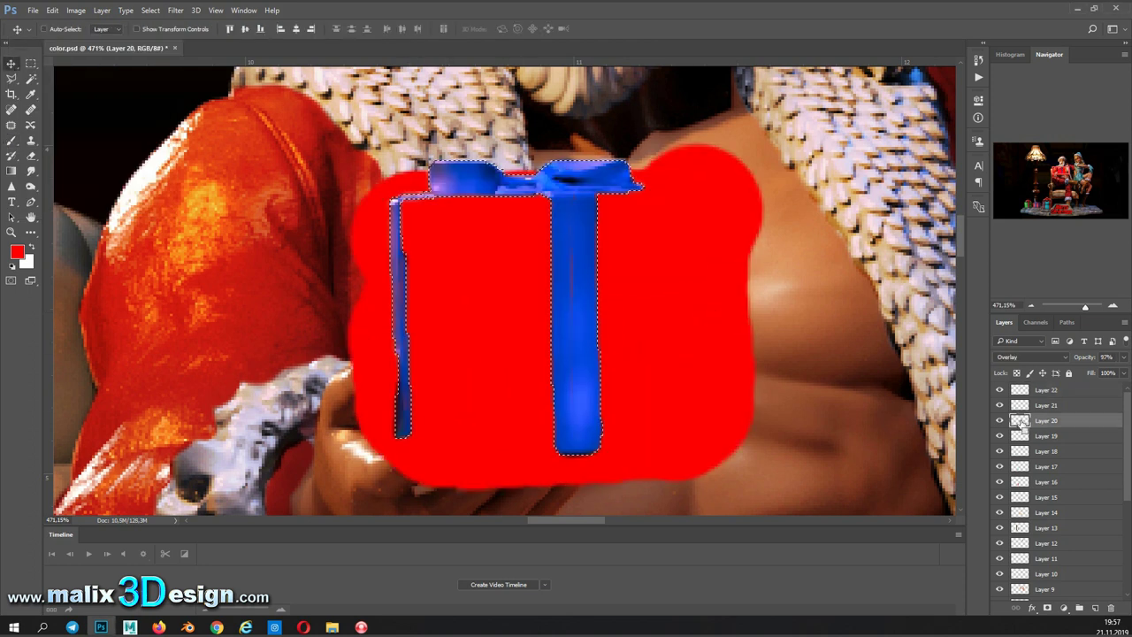
scroll(1021, 531, down, 5)
scroll(1029, 460, up, 5)
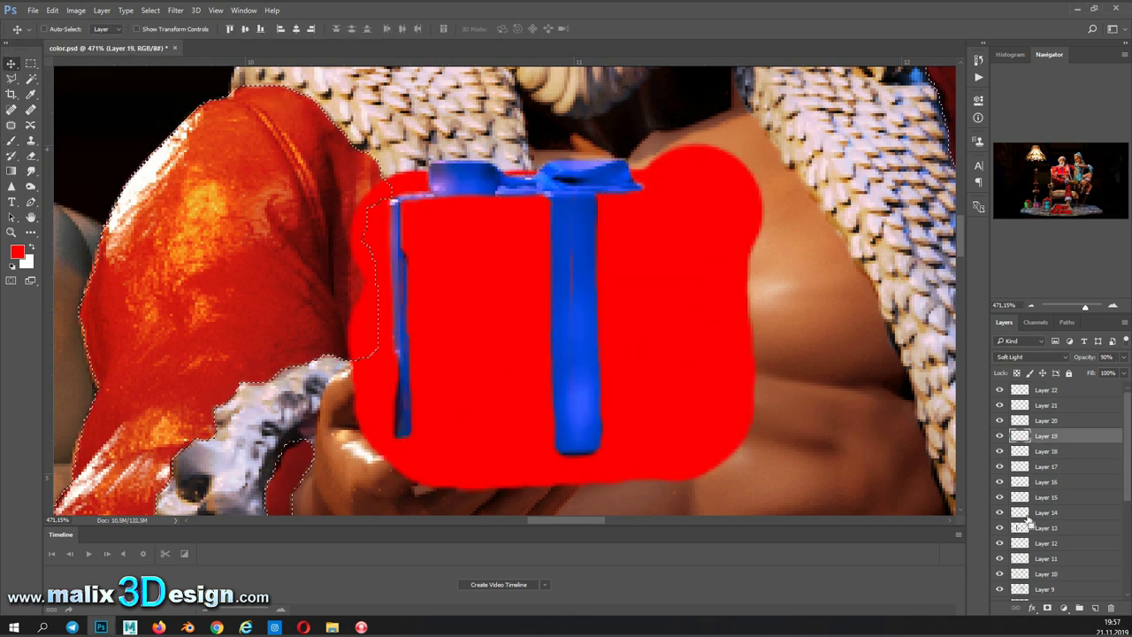
click(1046, 389)
scroll(1035, 442, down, 5)
ctrl+click(1019, 408)
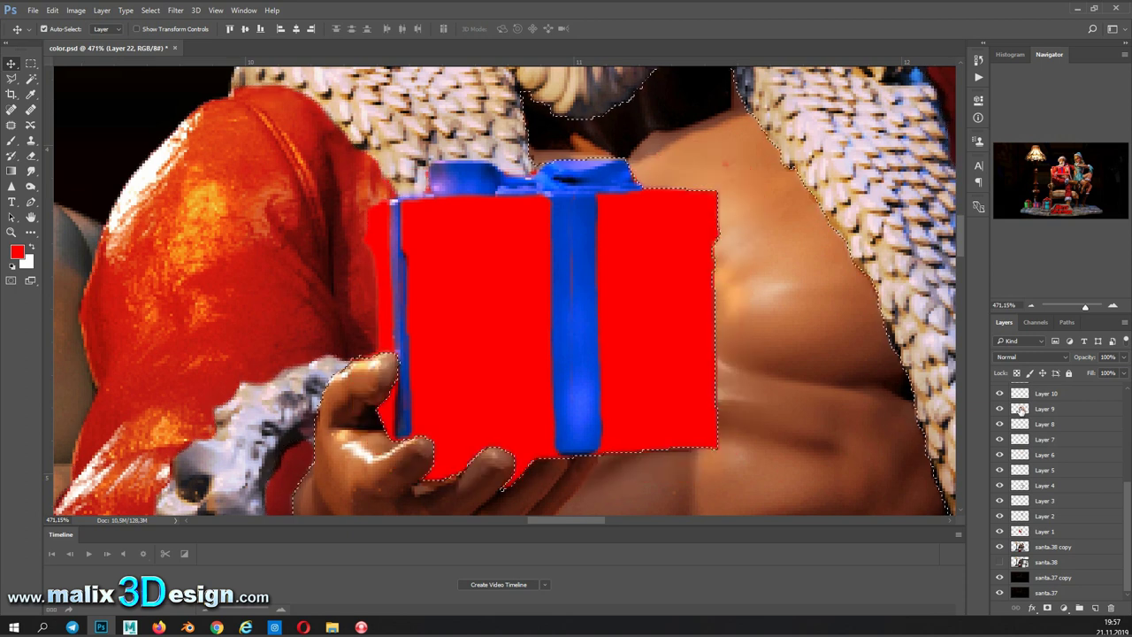
ctrl+click(1022, 438)
scroll(1021, 427, up, 3)
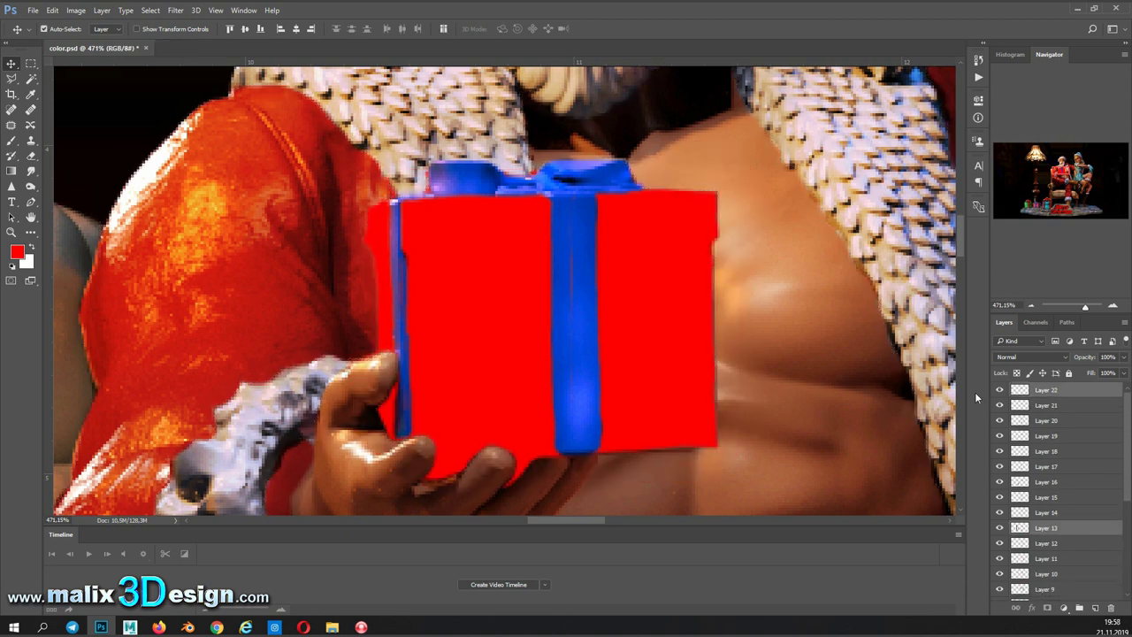
click(1046, 390)
Step: Lower the red gift layer's opacity to 32% and pick the eraser
key(3)
key(2)
key(e)
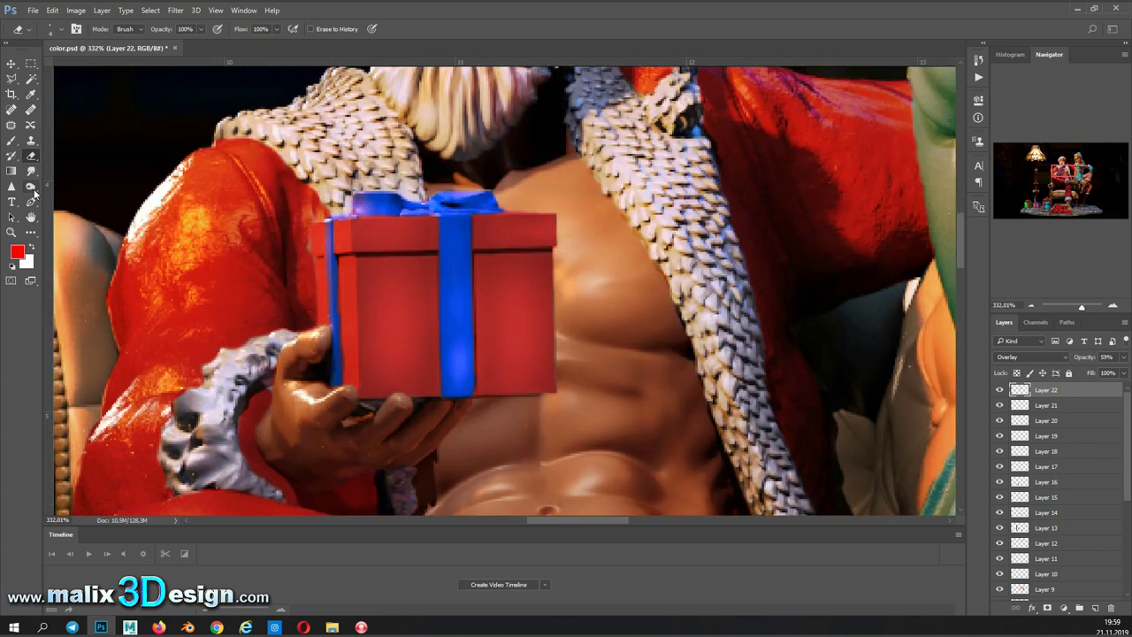
Step: Set up the Dodge tool with an 18-pixel brush
click(31, 187)
click(60, 29)
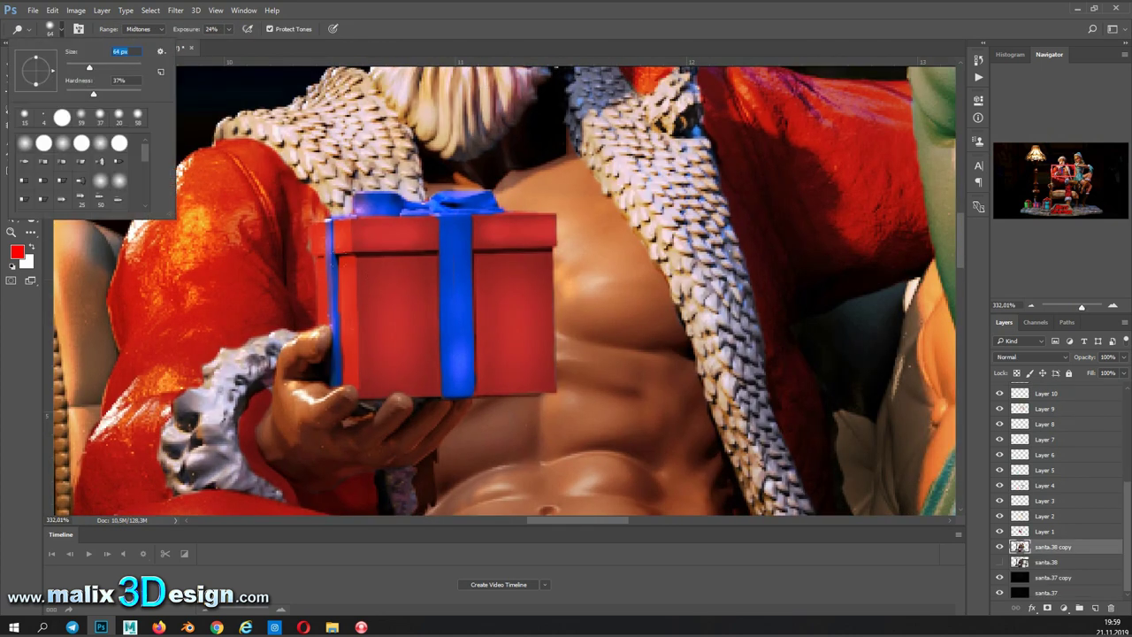
key(Return)
click(61, 29)
text(18)
key(Return)
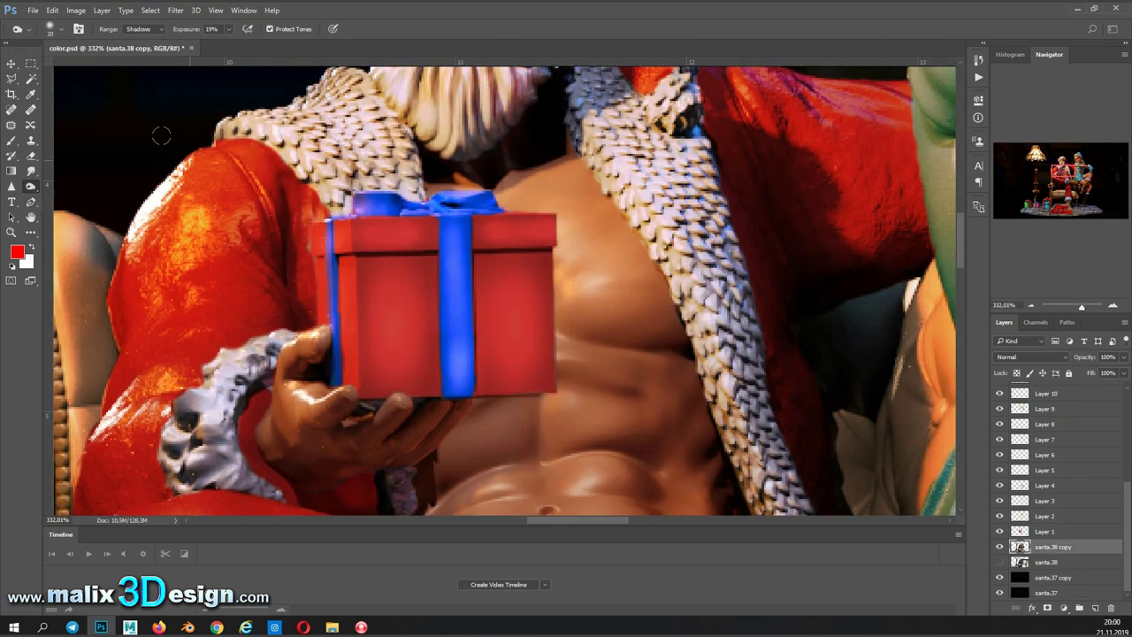
key(bracketright)
key(bracketright)
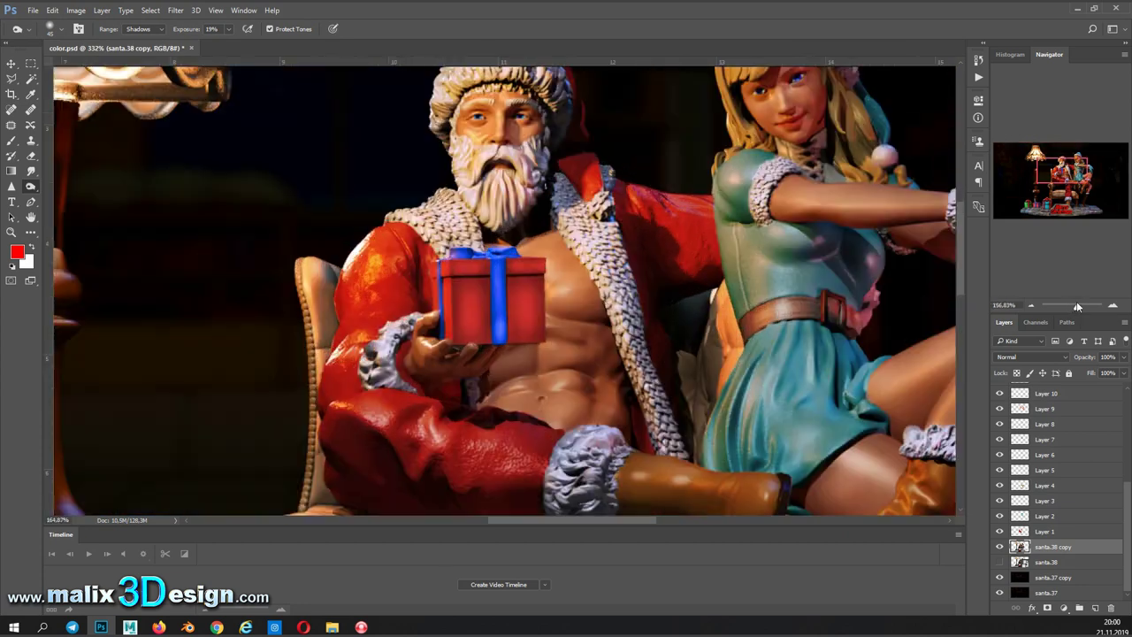
Step: Burn deeper shadows into the right side of Santa's beard and face
drag(458, 310, 778, 229)
key(bracketleft)
key(bracketleft)
key(bracketleft)
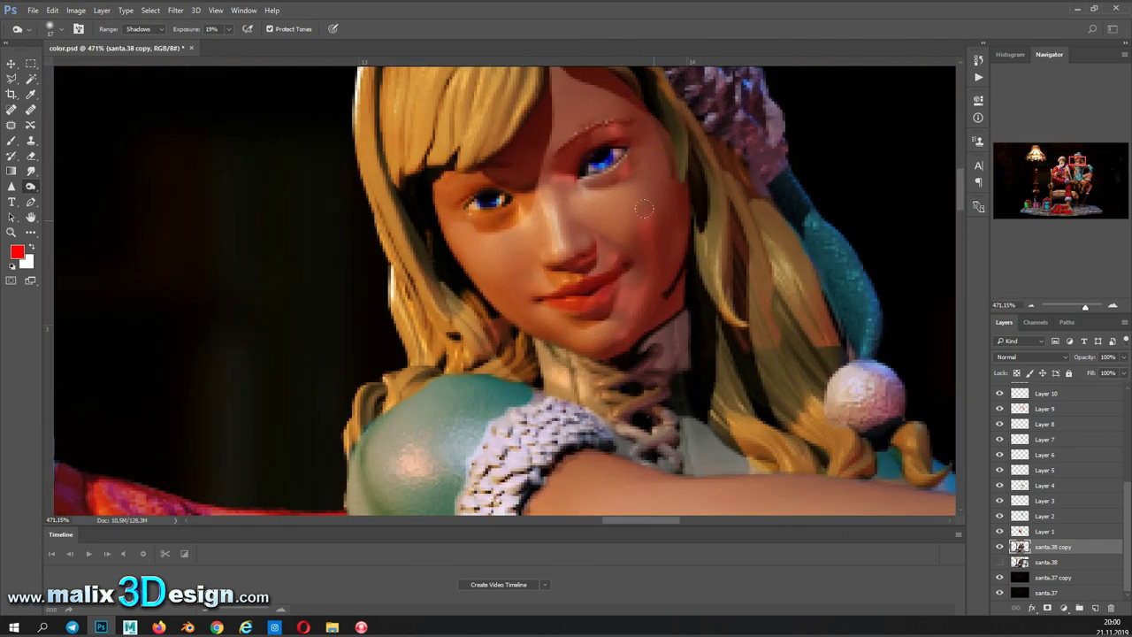
key(ctrl+0)
scroll(530, 252, up, 5)
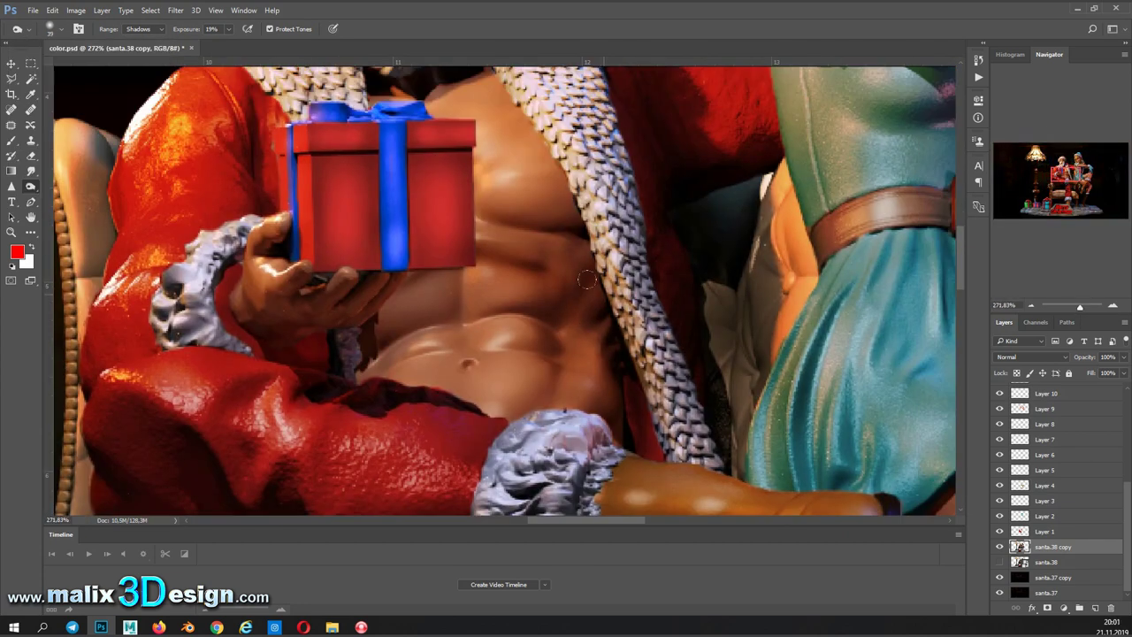
key(ctrl+0)
scroll(530, 283, up, 8)
click(50, 28)
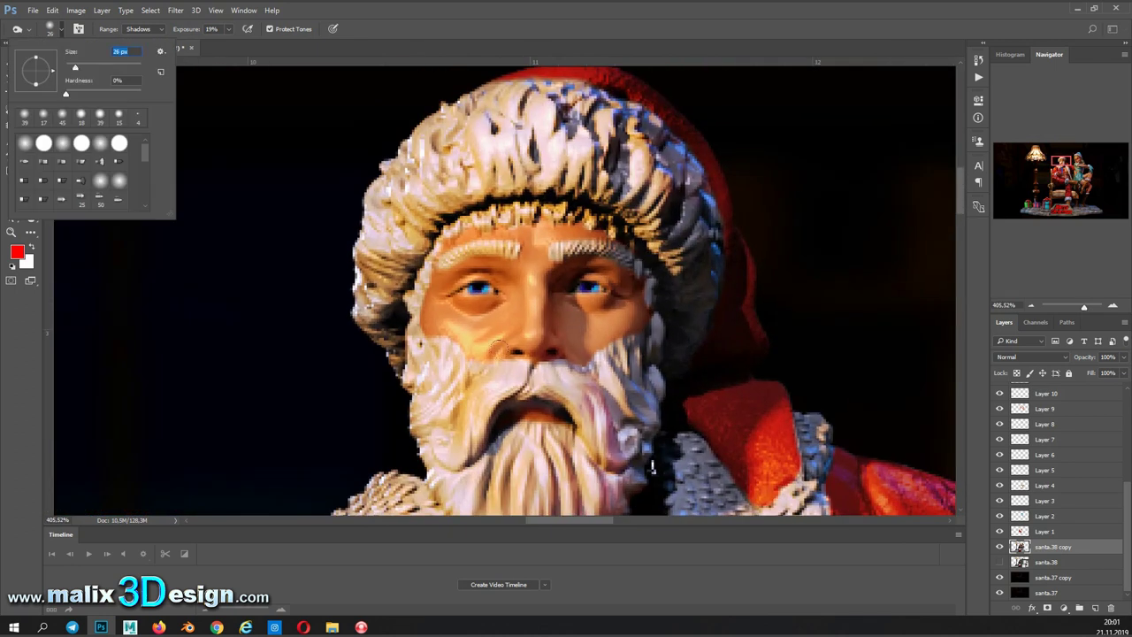
drag(586, 363, 546, 435)
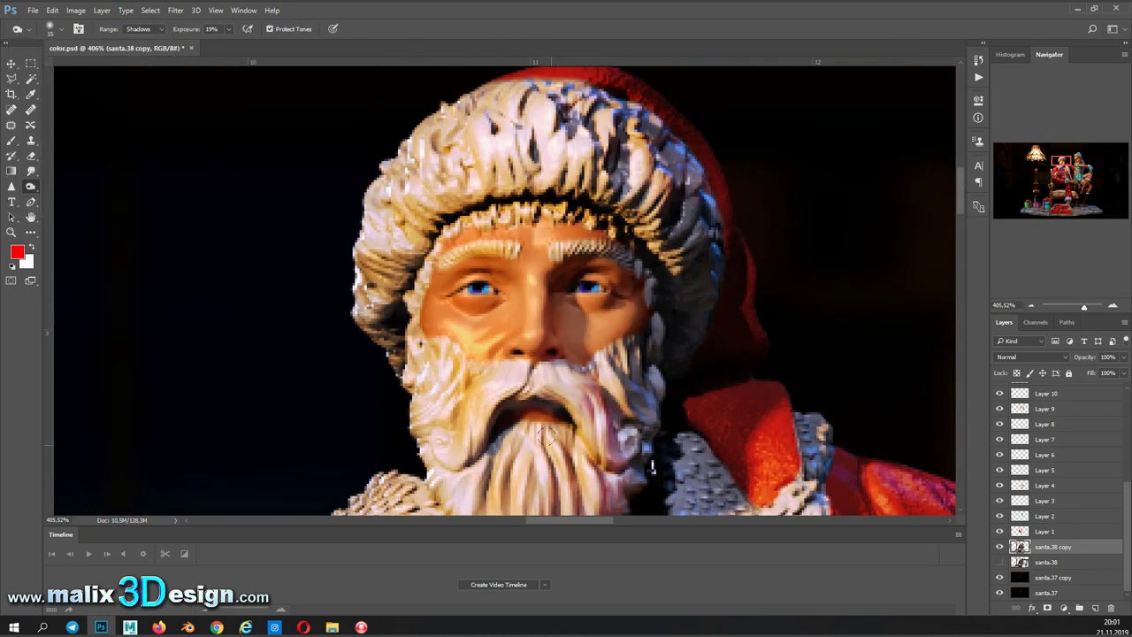
drag(440, 463, 502, 352)
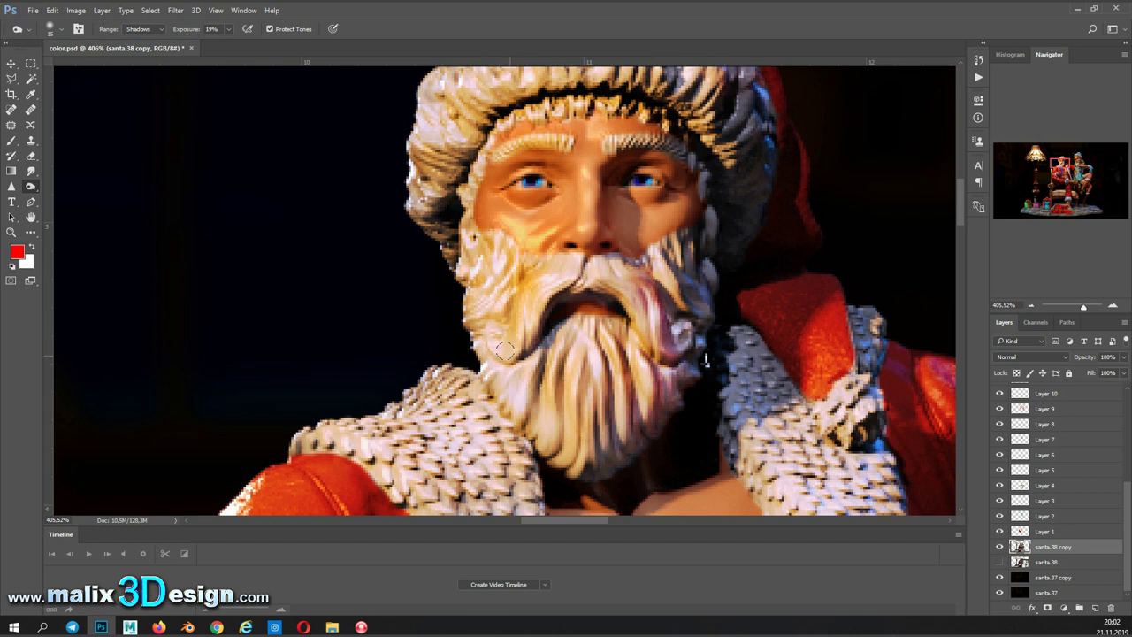
drag(705, 360, 598, 334)
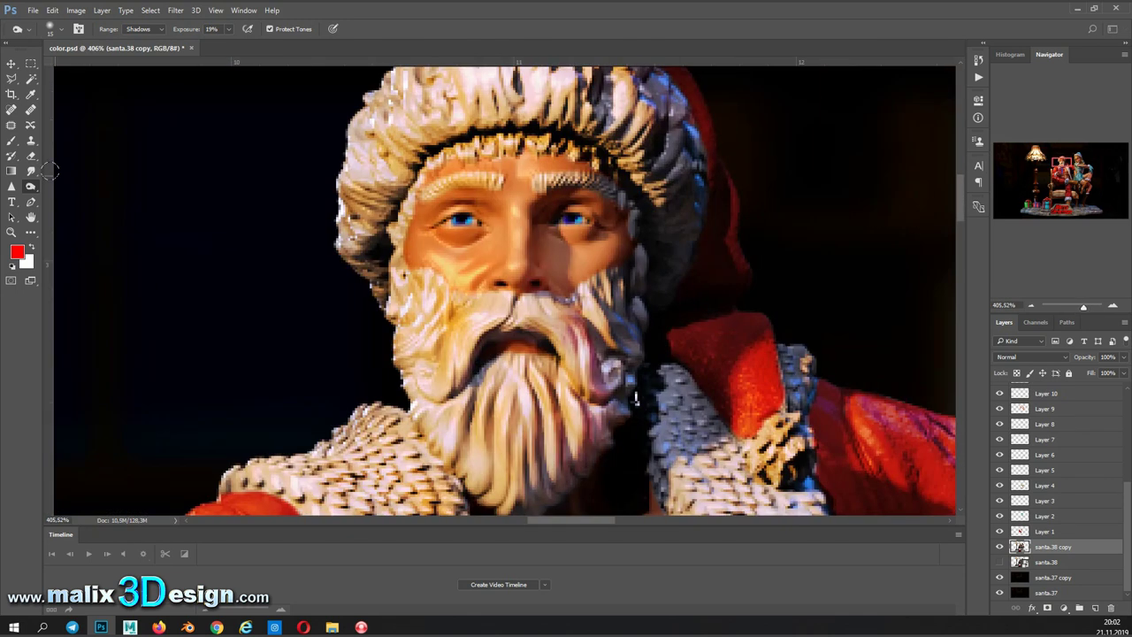
Step: Make Layer 5's Overlay tint active and switch to erasing on it
click(31, 156)
key(v)
click(1043, 469)
drag(1083, 307, 1084, 310)
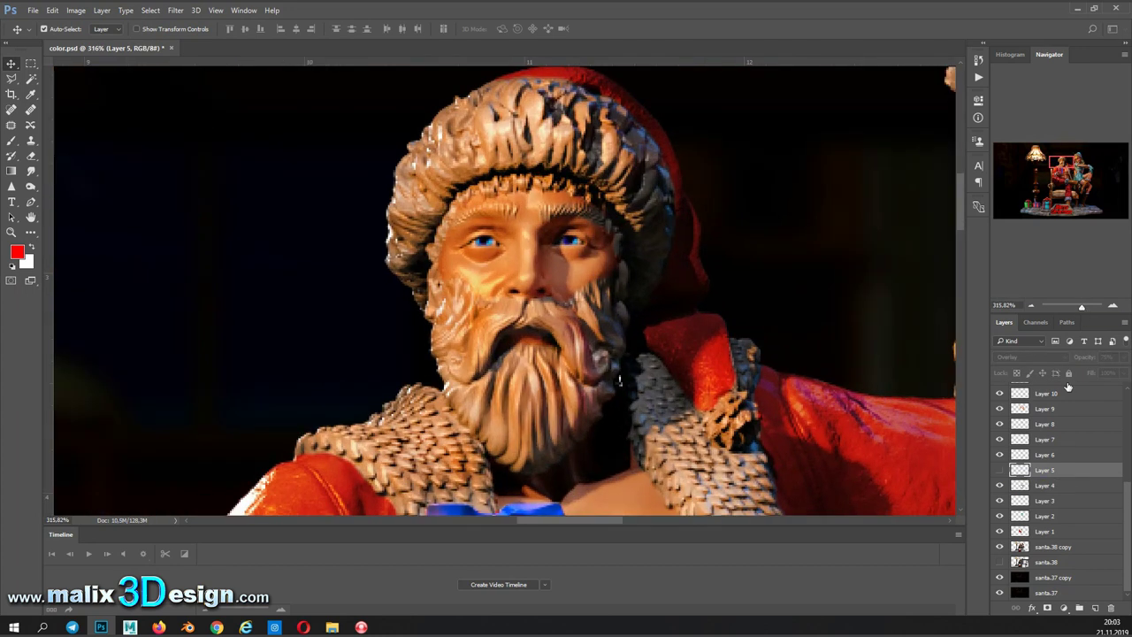
key(e)
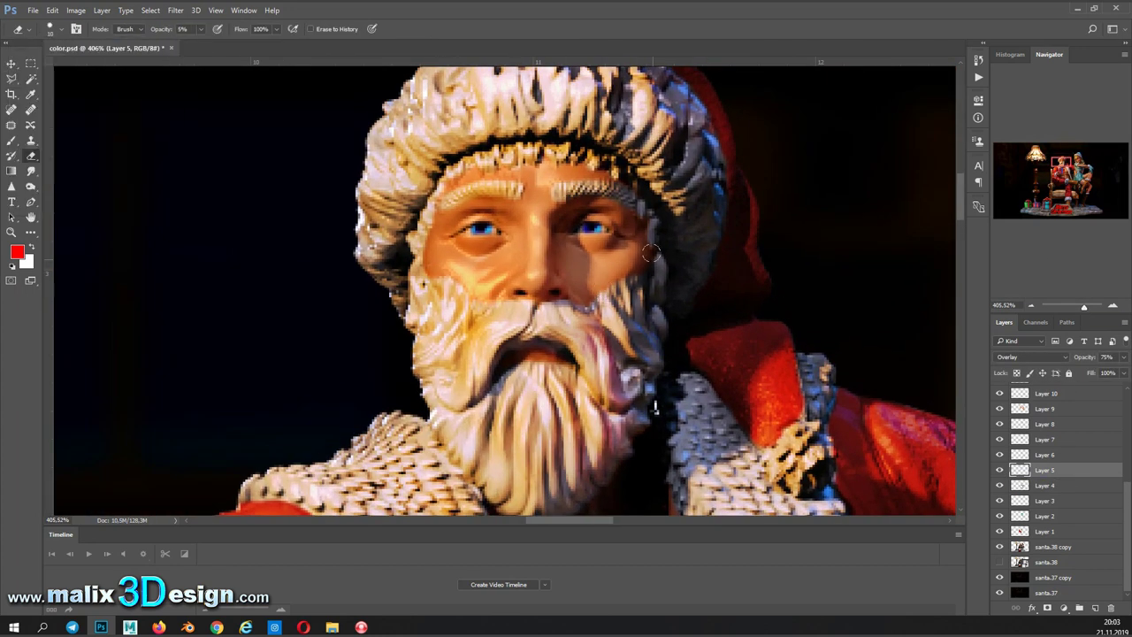
Step: Zoom out to the base, add two new empty layers, and choose the Lasso tool
key(v)
scroll(1068, 402, up, 5)
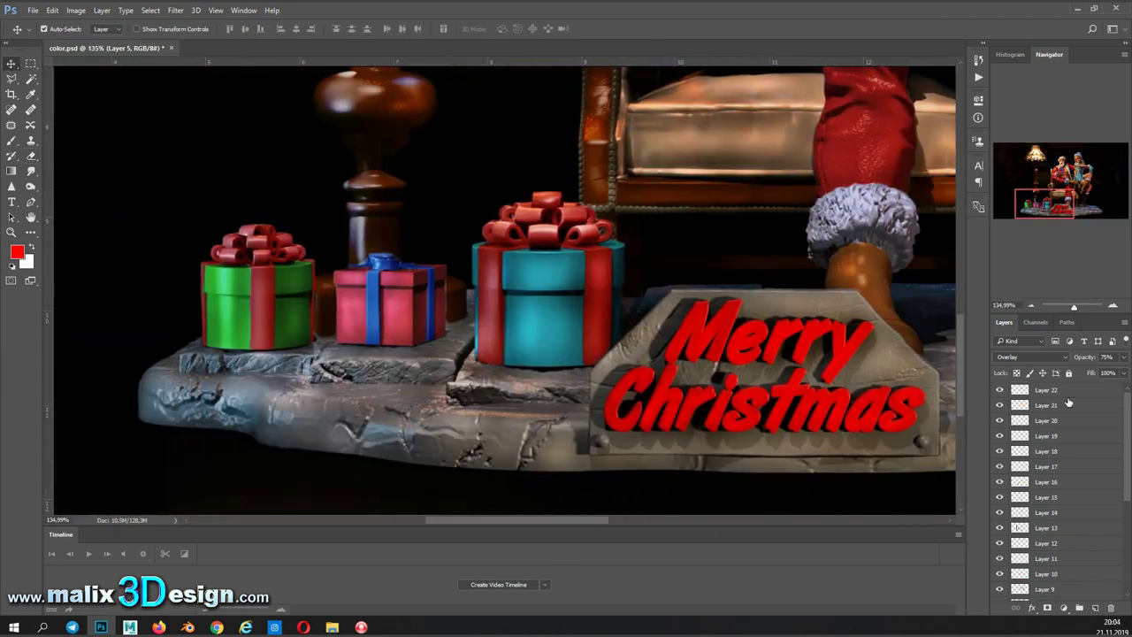
key(ctrl+shift+alt+n)
scroll(122, 425, up, 1)
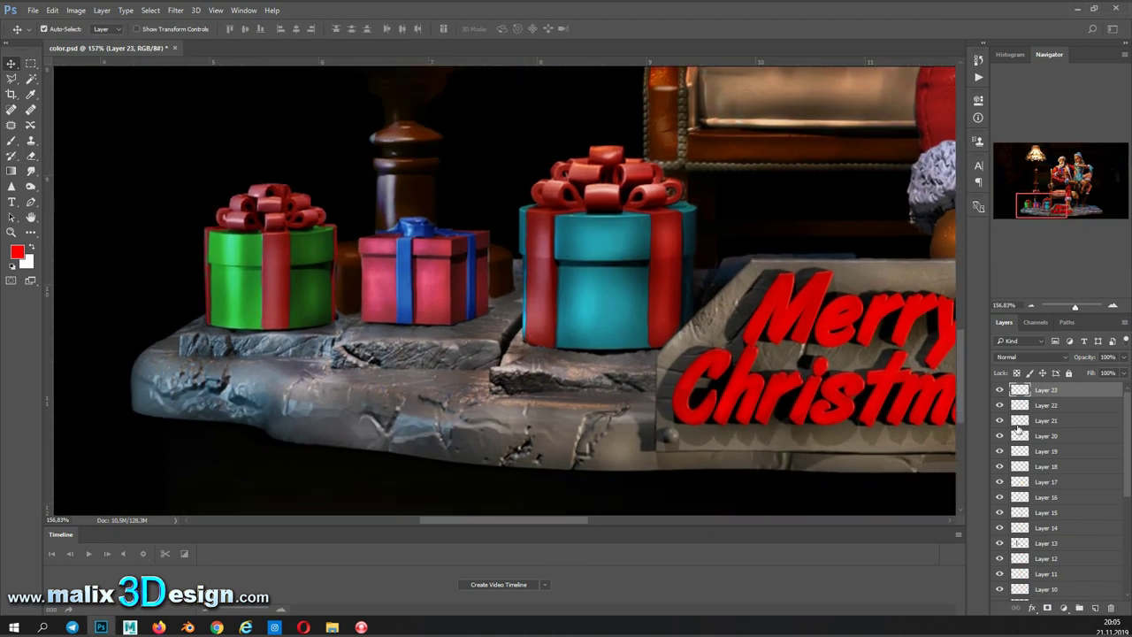
key(ctrl+shift+alt+n)
key(l)
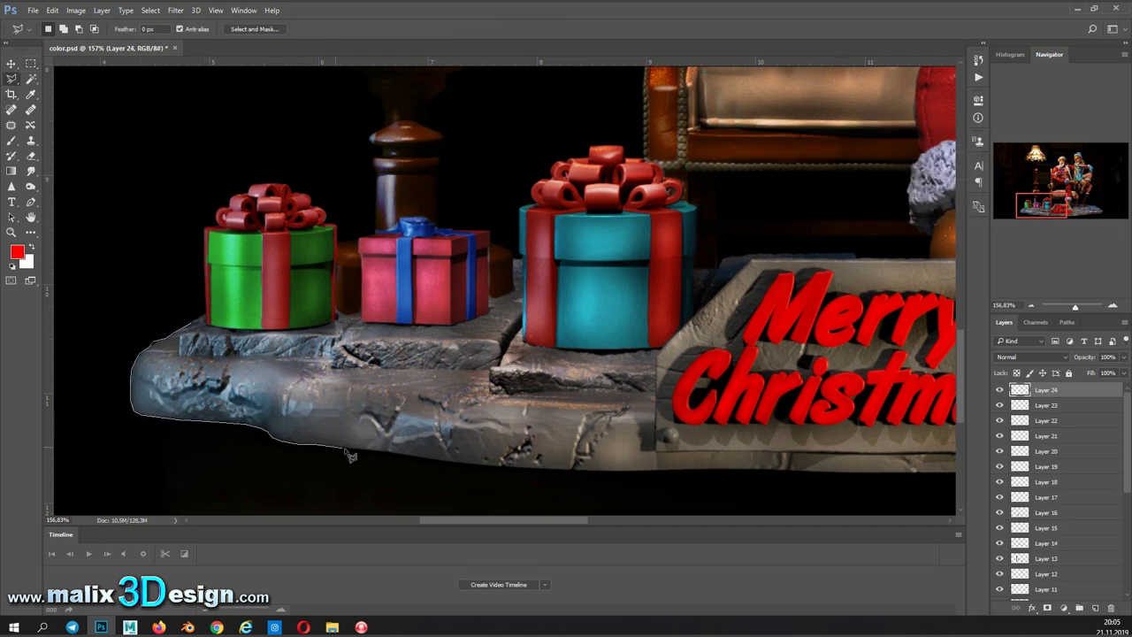
Step: Trace a closed lasso selection along the stone base's front ledge past the gifts
drag(577, 475, 219, 396)
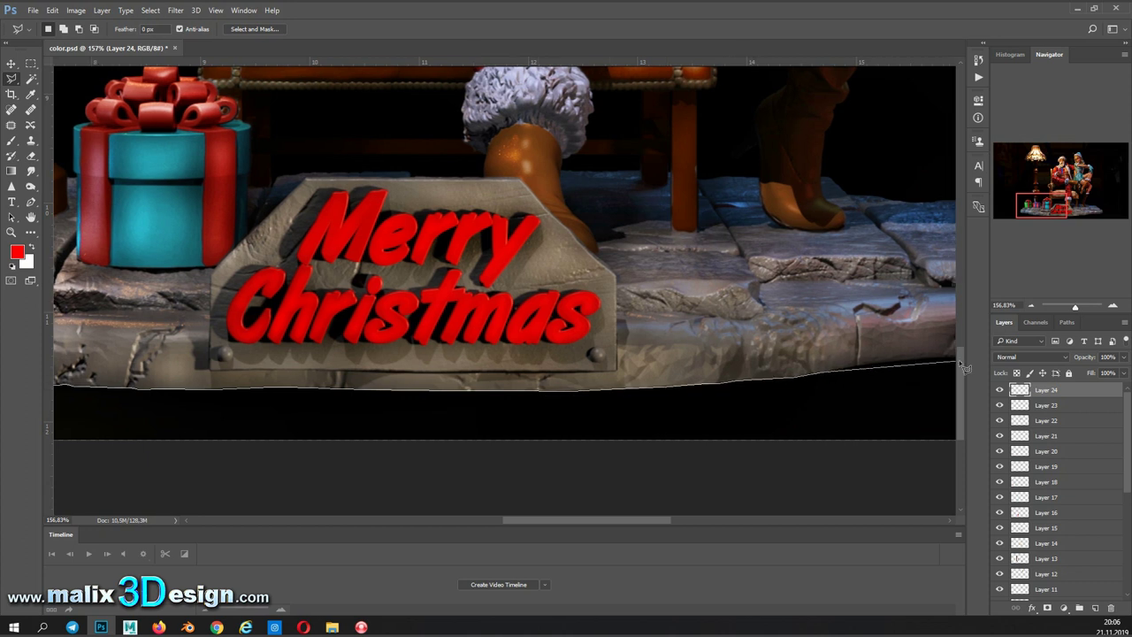
drag(758, 388, 529, 368)
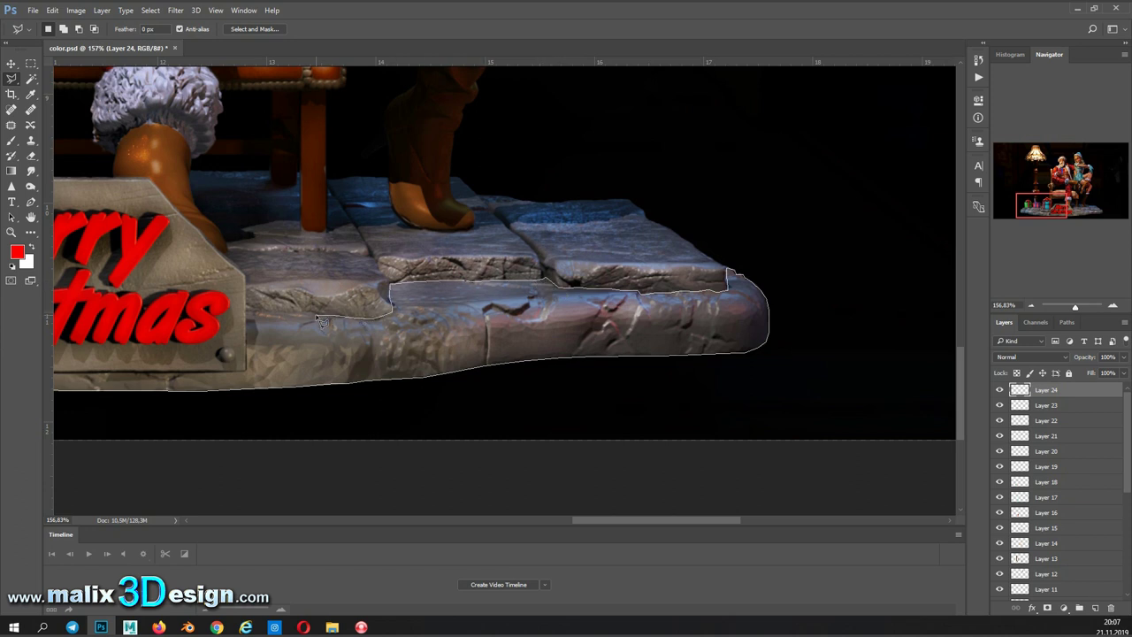
drag(322, 322, 382, 322)
drag(292, 379, 386, 378)
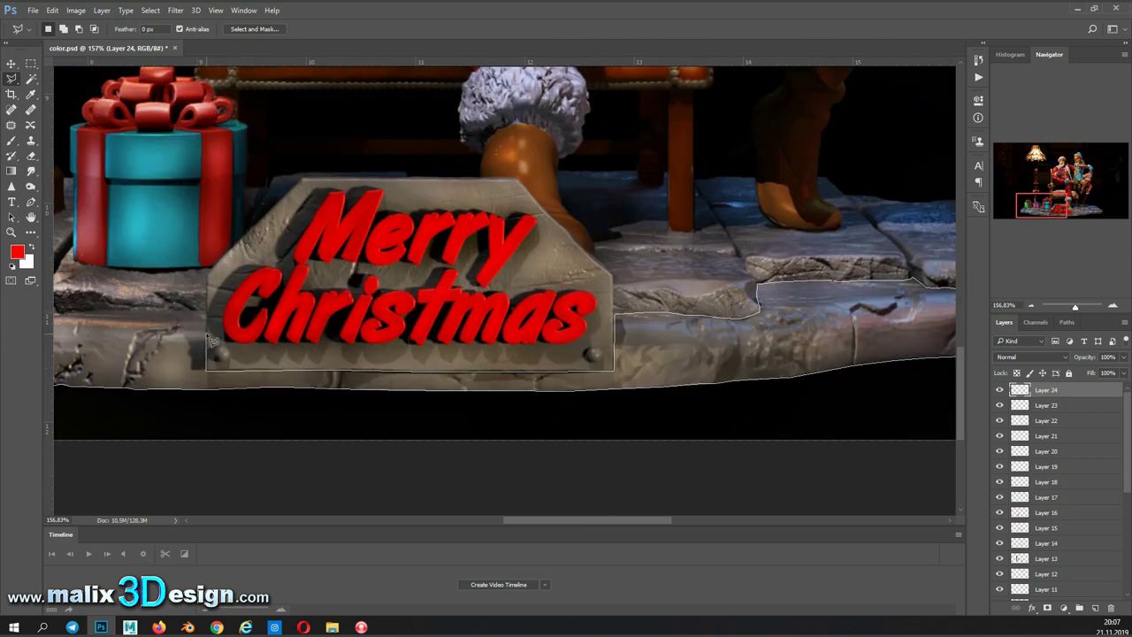
drag(212, 340, 362, 316)
drag(152, 292, 367, 282)
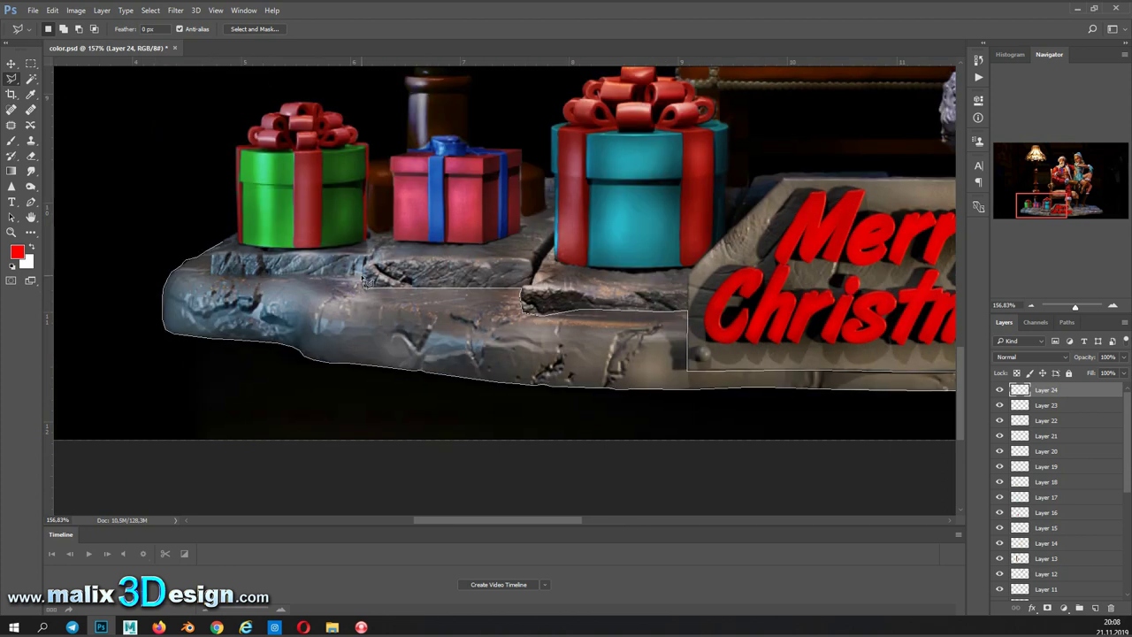
drag(216, 263, 266, 265)
drag(1041, 205, 1048, 203)
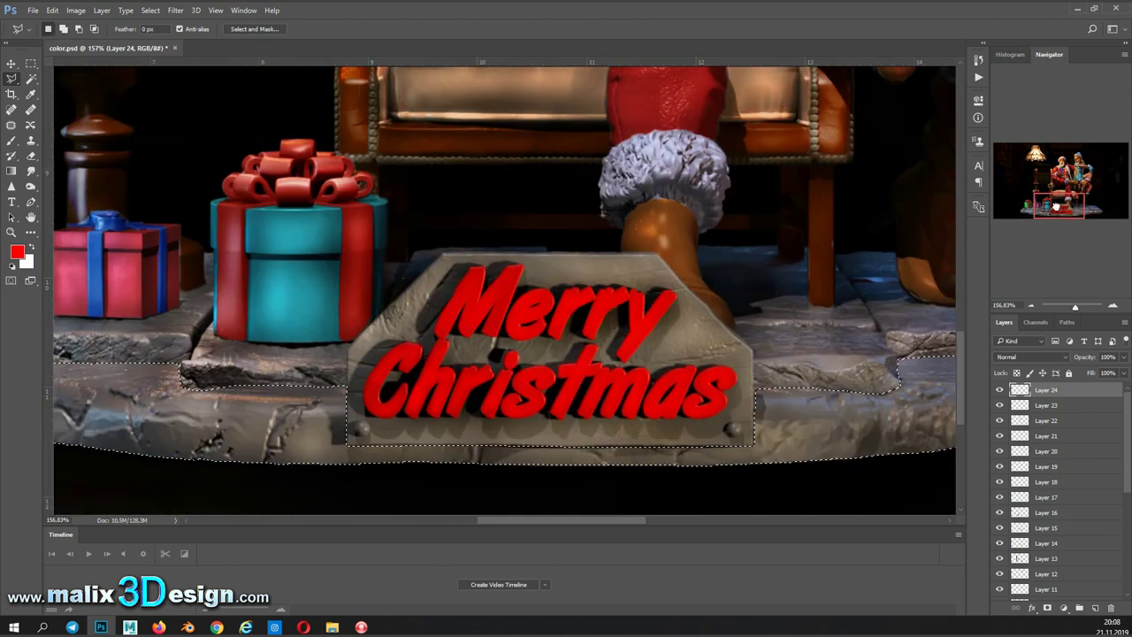
Step: Fill the base ledge selection with red and blend it as Soft Light
drag(1074, 305, 1070, 305)
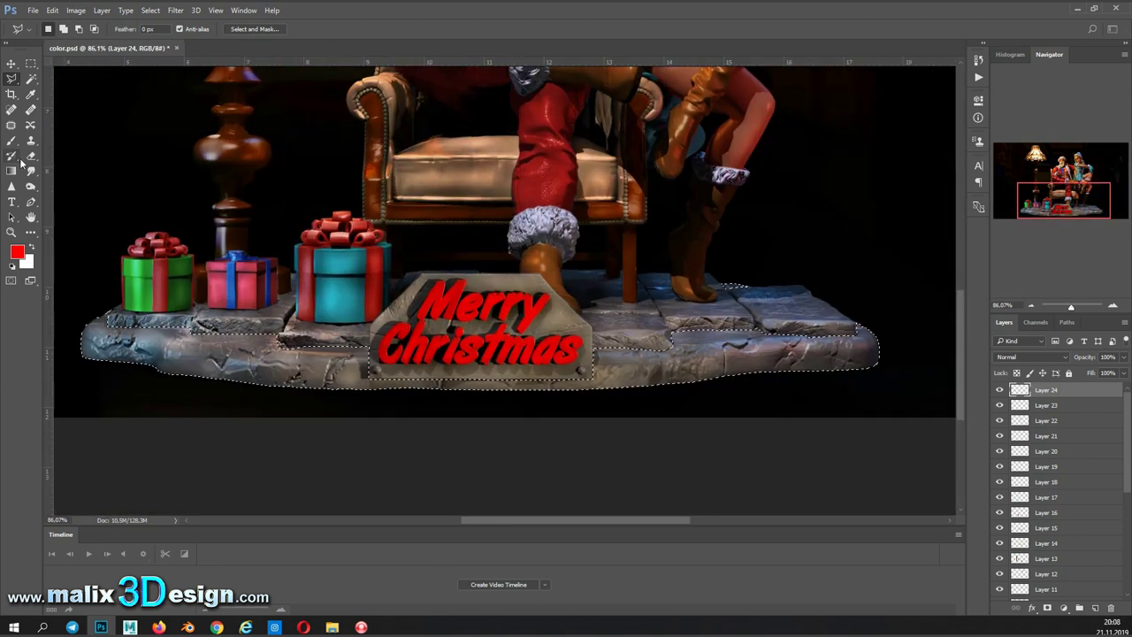
key(b)
click(55, 29)
key(alt+BackSpace)
key(m)
click(1029, 356)
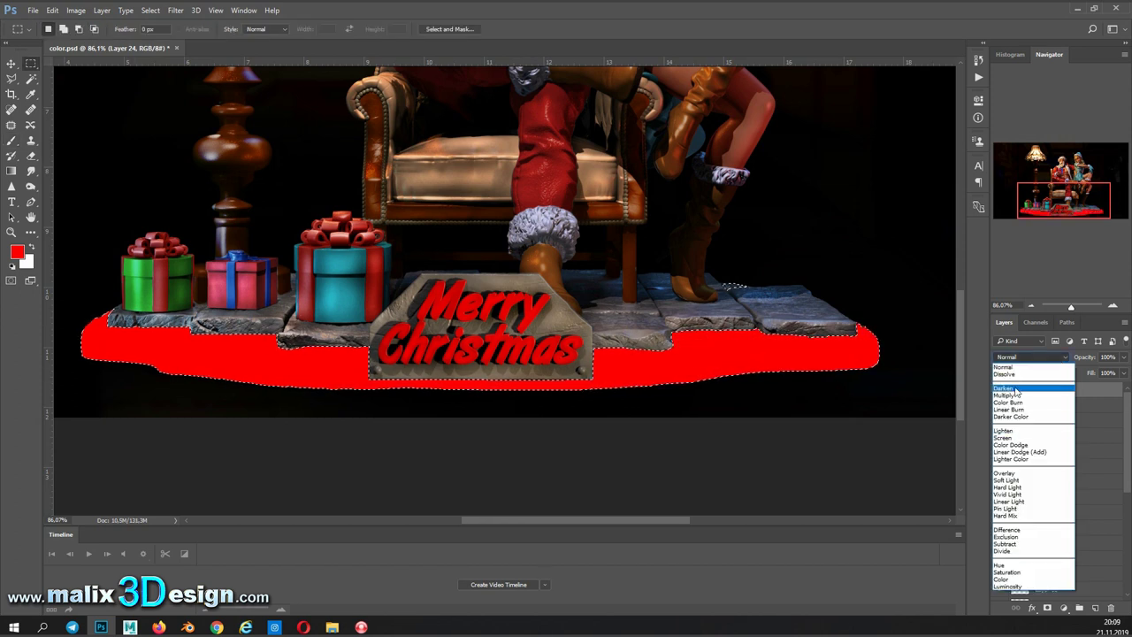
scroll(1029, 355, down, 3)
scroll(1029, 354, down, 2)
scroll(1029, 354, up, 2)
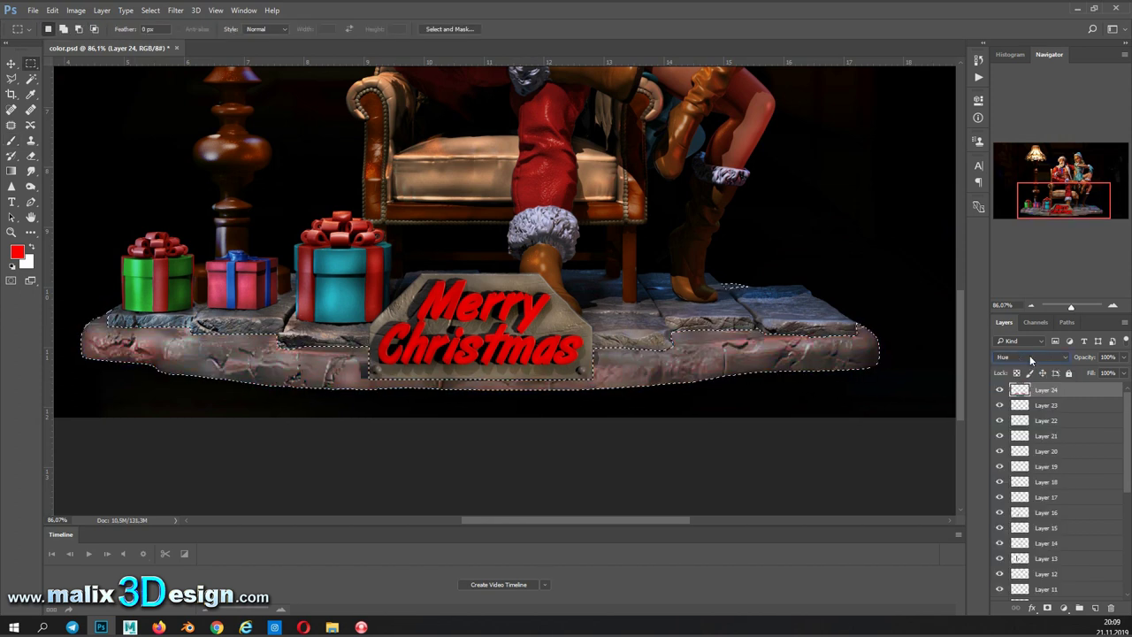
scroll(1029, 354, up, 1)
scroll(1029, 355, down, 1)
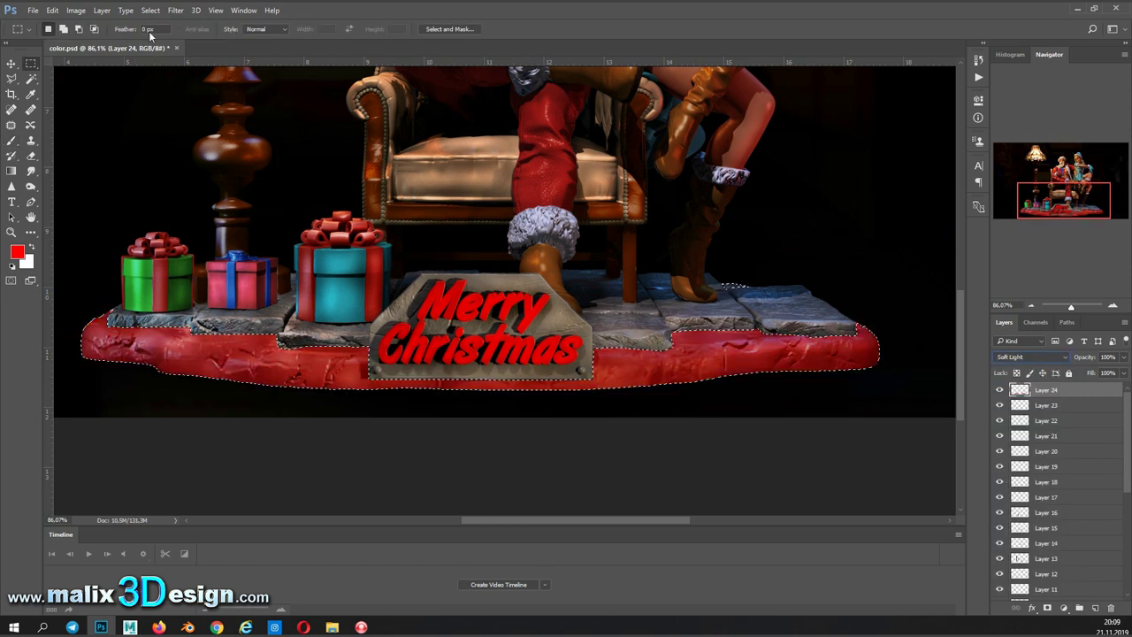
Step: Shift the red fill's hue toward warm brown with Hue/Saturation
click(75, 9)
click(225, 106)
mouse_move(818, 120)
mouse_down()
mouse_move(829, 124)
mouse_move(796, 149)
mouse_move(792, 176)
mouse_move(835, 121)
mouse_up()
key(Return)
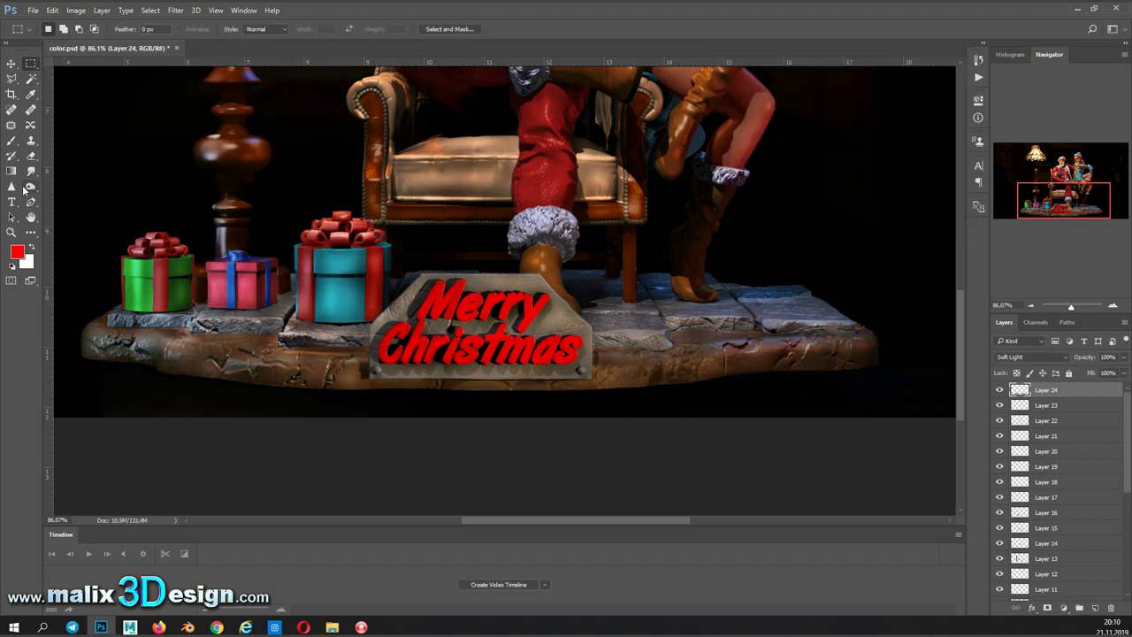
Step: Set up the Burn tool for shadows at low exposure on santa.38 copy
click(31, 185)
click(55, 28)
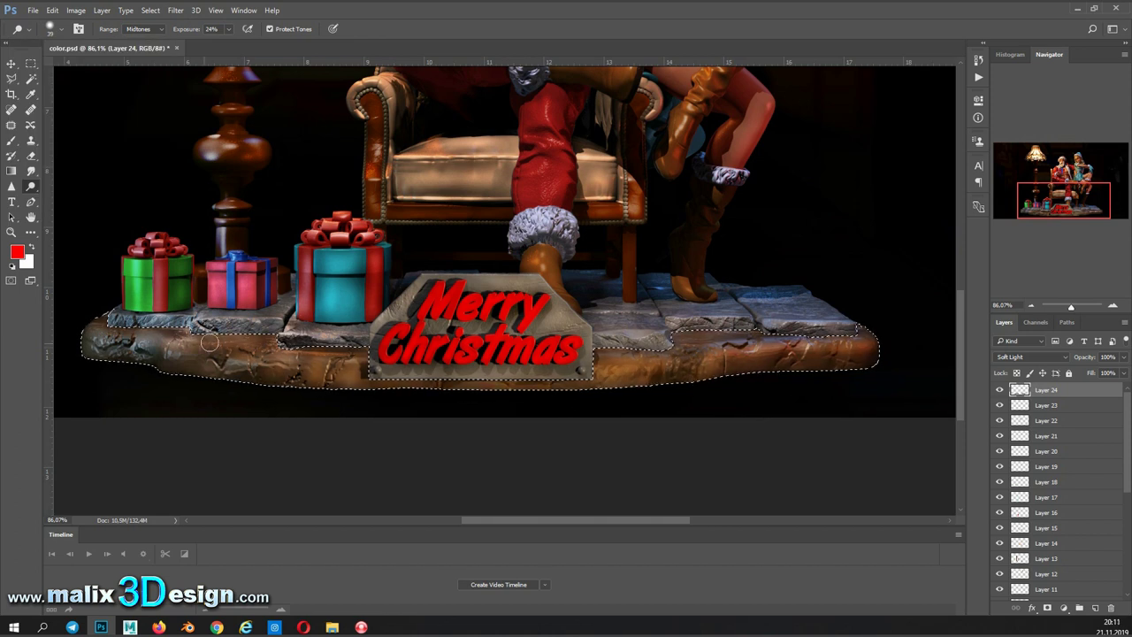
click(228, 28)
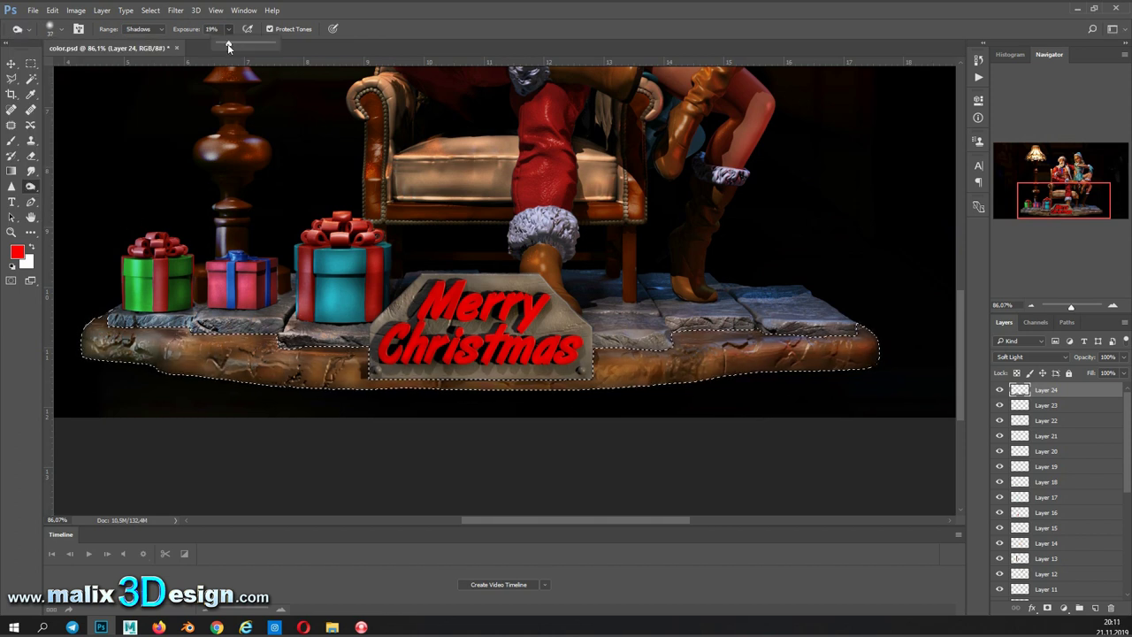
ctrl+click(176, 351)
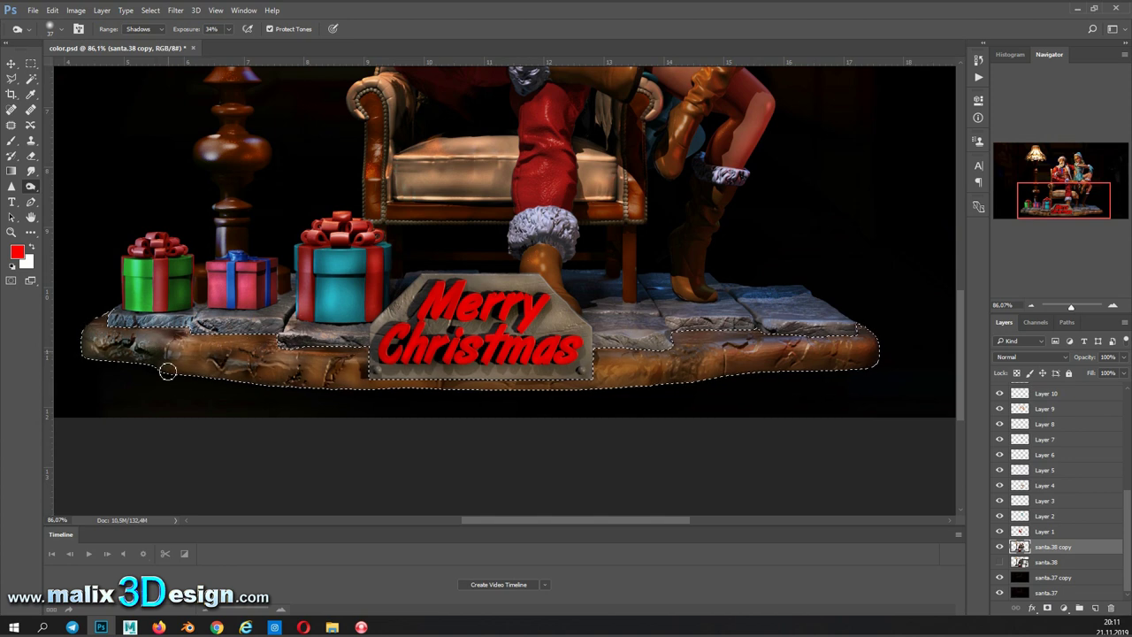
Step: Burn the base edge, then lasso the plaque around the Merry Christmas letters
drag(335, 368, 206, 338)
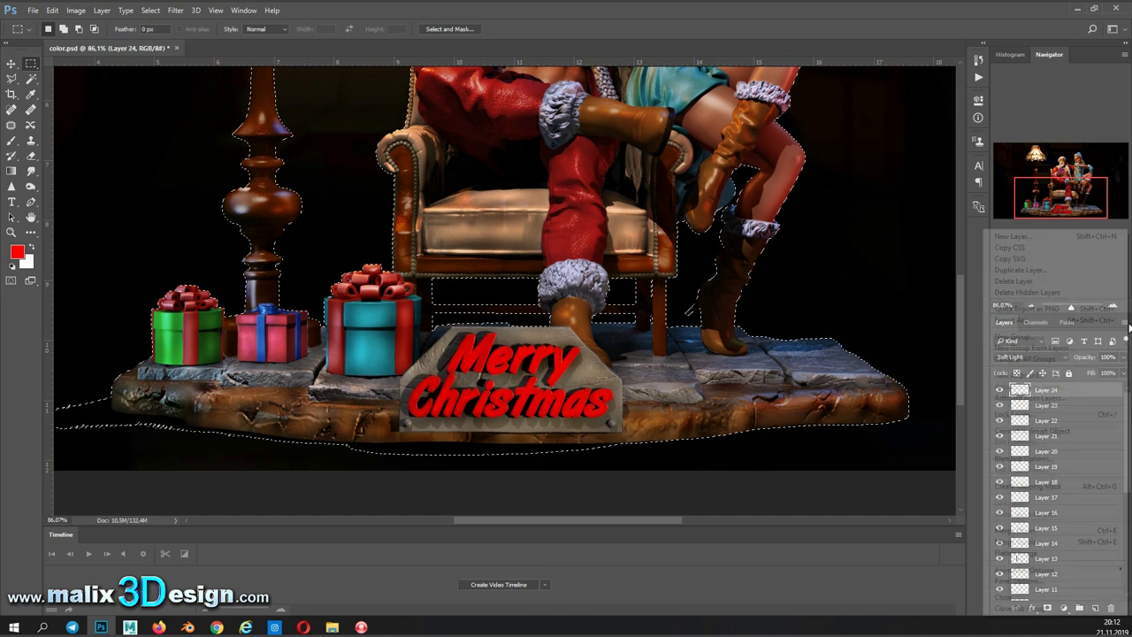
key(l)
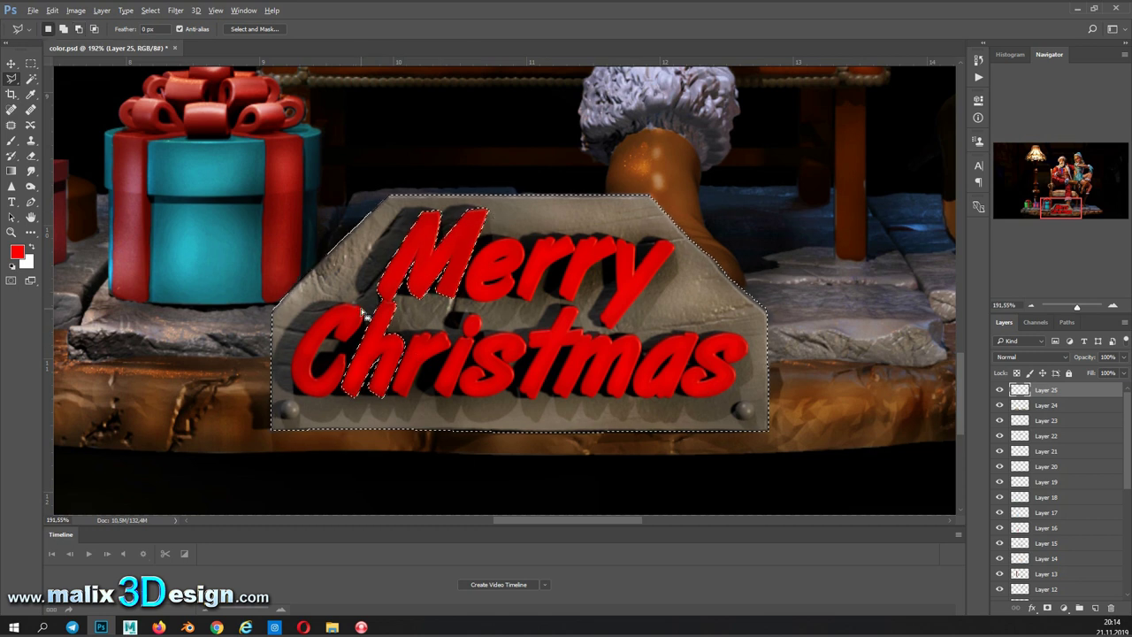
click(352, 376)
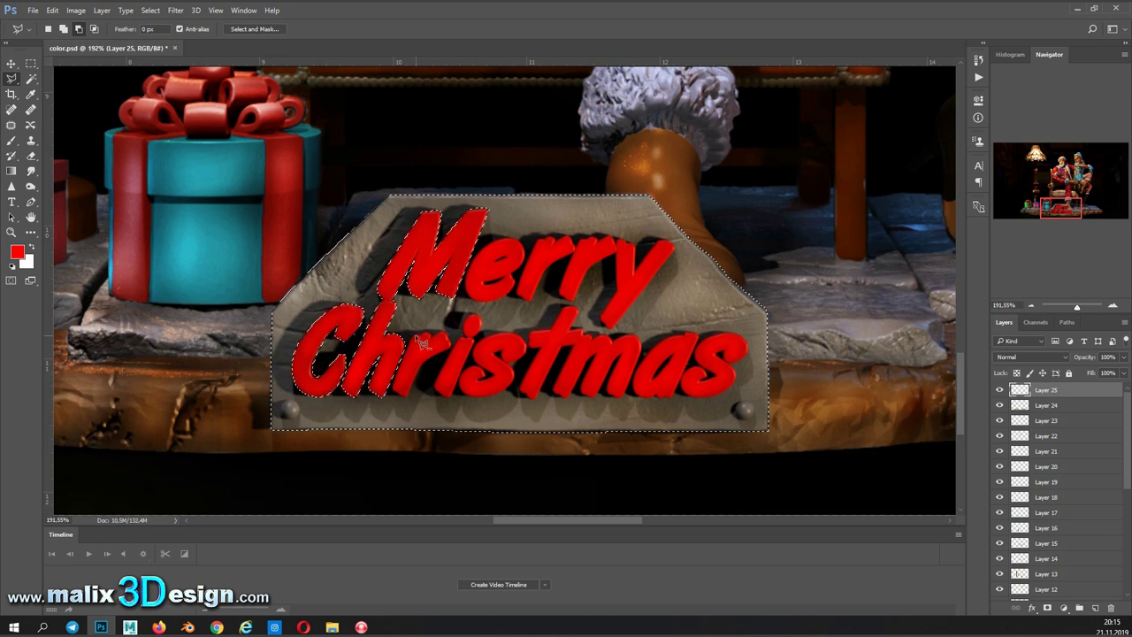
click(415, 403)
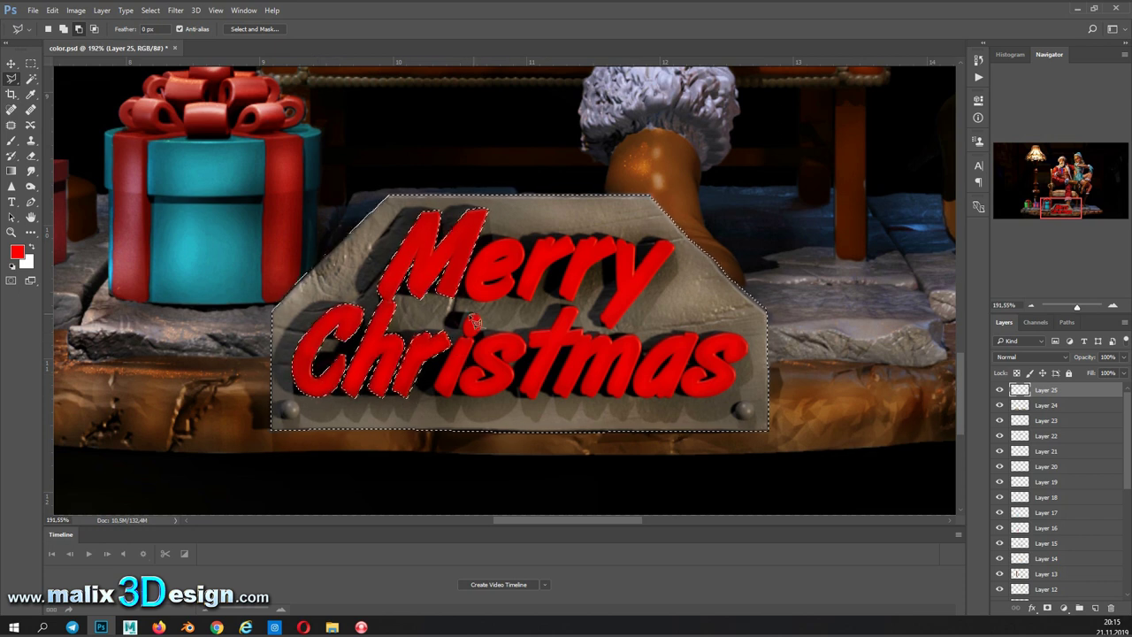
click(468, 380)
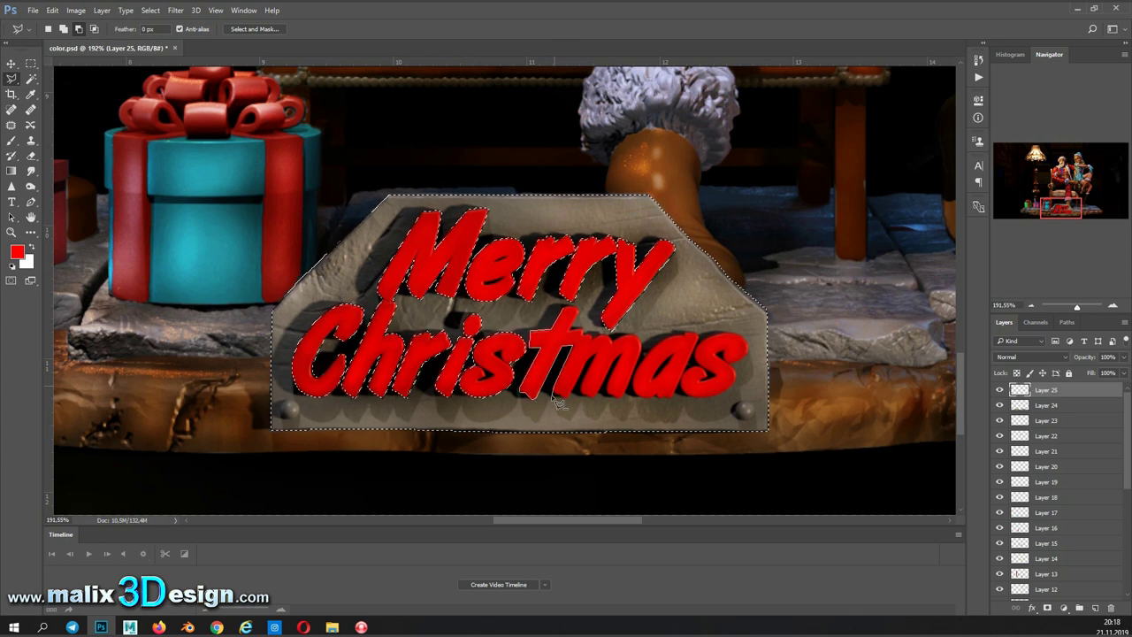
drag(534, 404, 596, 405)
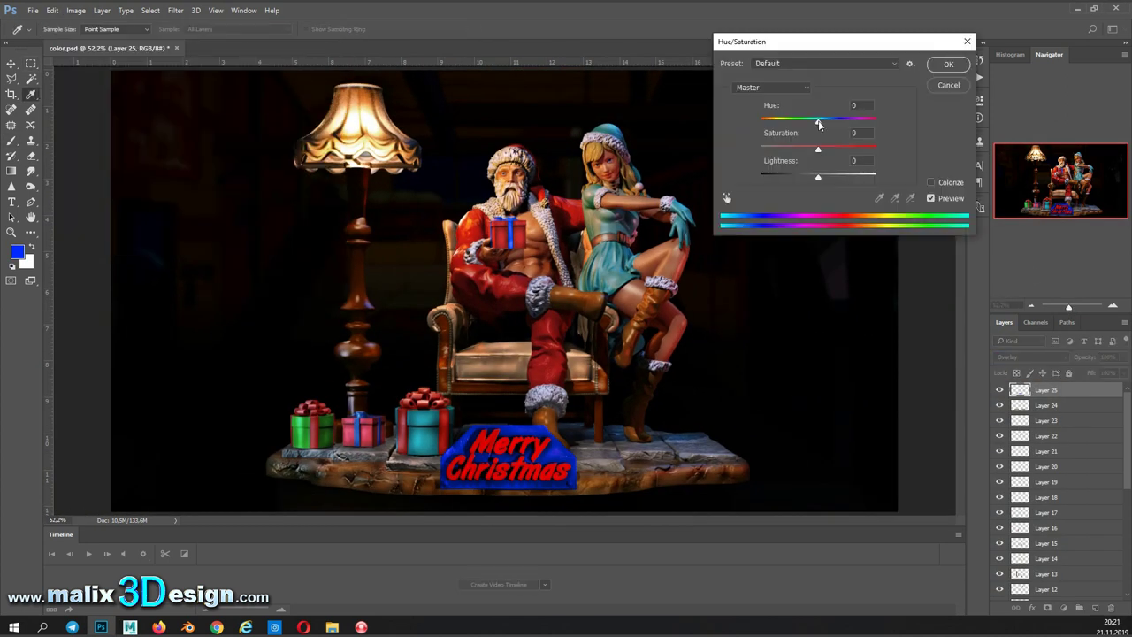
Step: Shift the plaque's hue +160 with lowered saturation and lightness for orange-brown
drag(819, 124, 871, 121)
drag(799, 176, 810, 177)
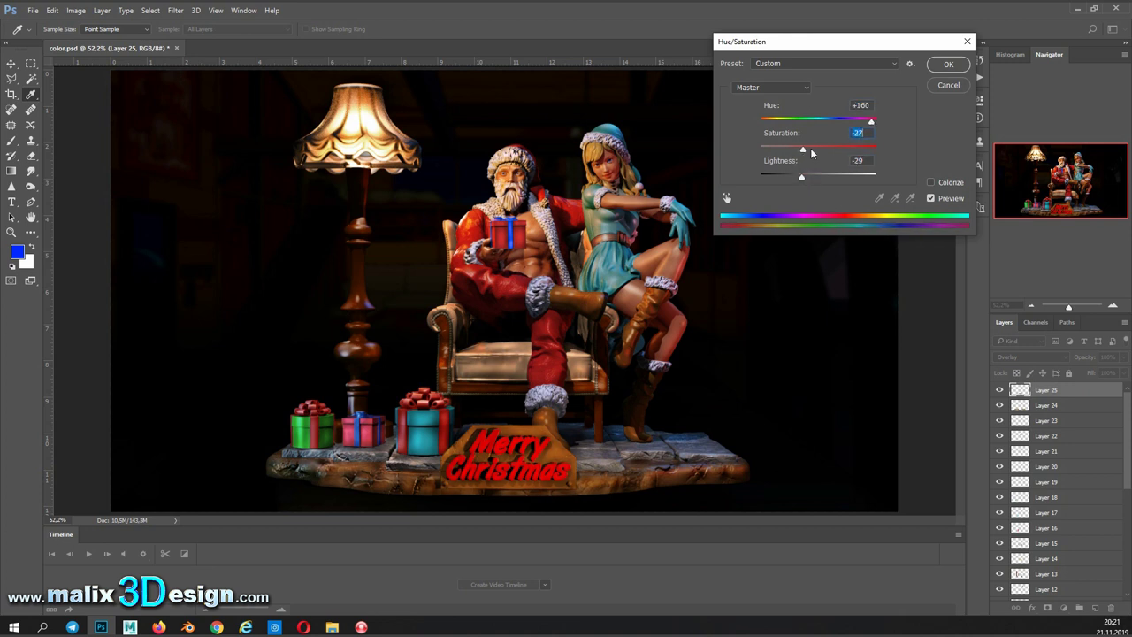
key(Return)
scroll(508, 460, up, 5)
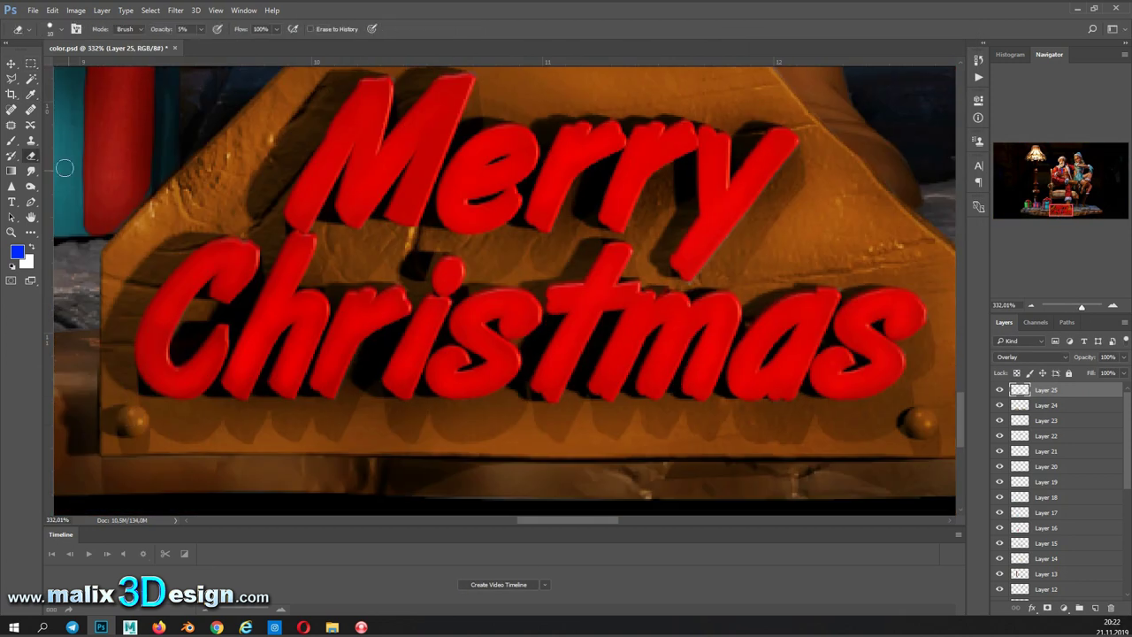
scroll(928, 420, down, 2)
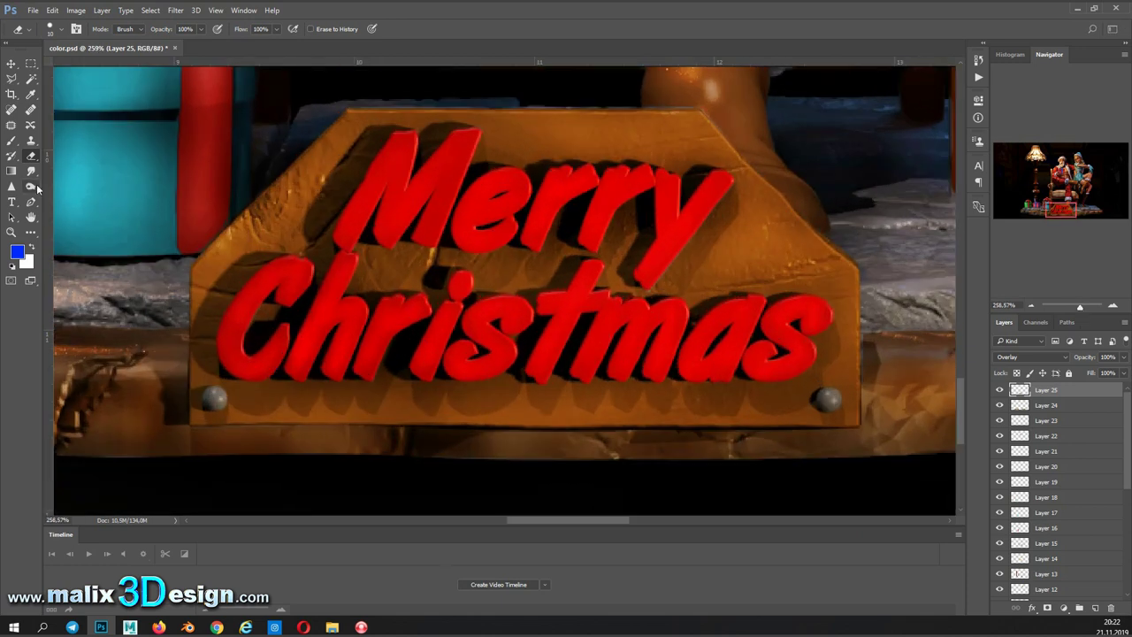
key(o)
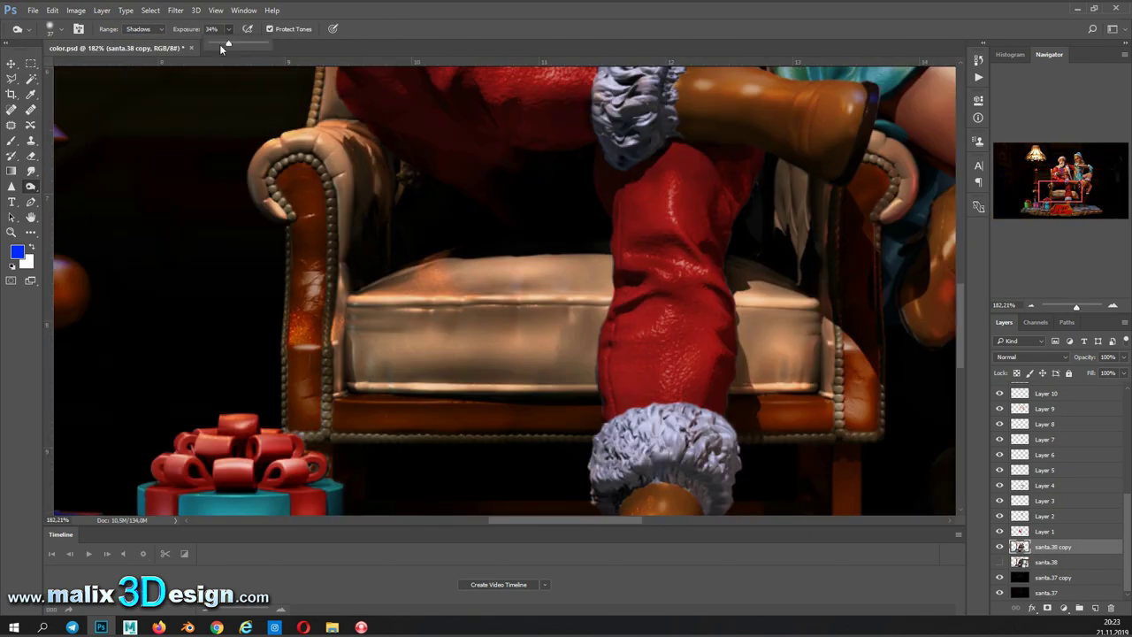
Step: Burn the shadows on the chair seat at 12% exposure
drag(221, 49, 214, 44)
mouse_move(468, 274)
mouse_down()
mouse_move(574, 292)
mouse_move(610, 318)
mouse_up()
drag(752, 309, 813, 363)
drag(353, 354, 488, 287)
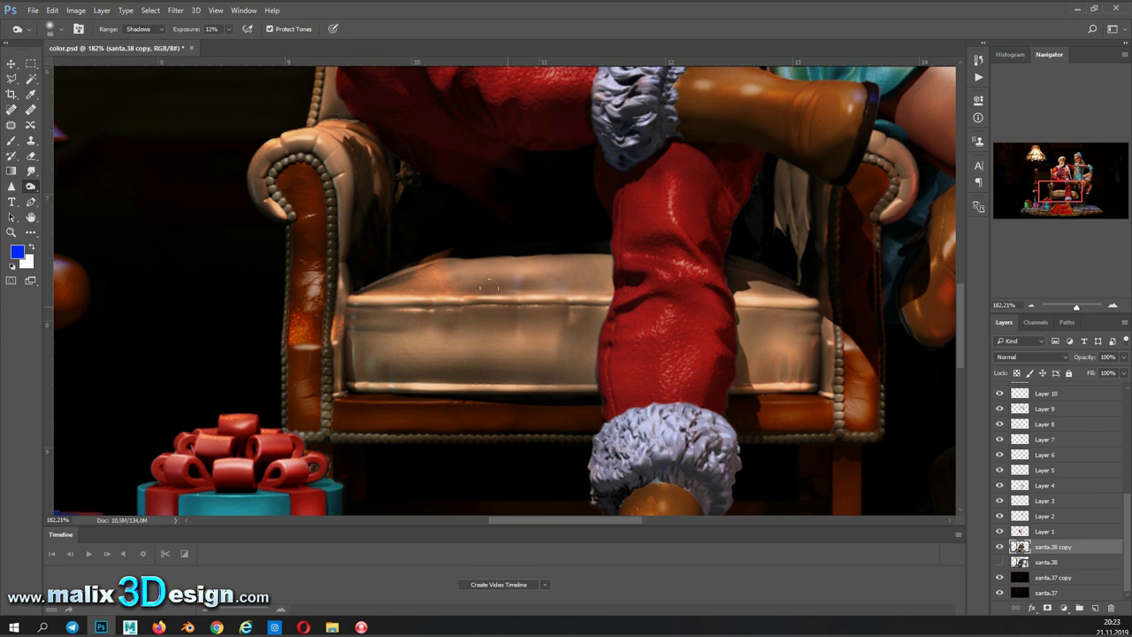
mouse_move(1051, 192)
mouse_down()
mouse_move(1050, 175)
mouse_move(1052, 191)
mouse_up()
Step: Set the brush size to 31 px and add a new empty layer
key(ctrl+0)
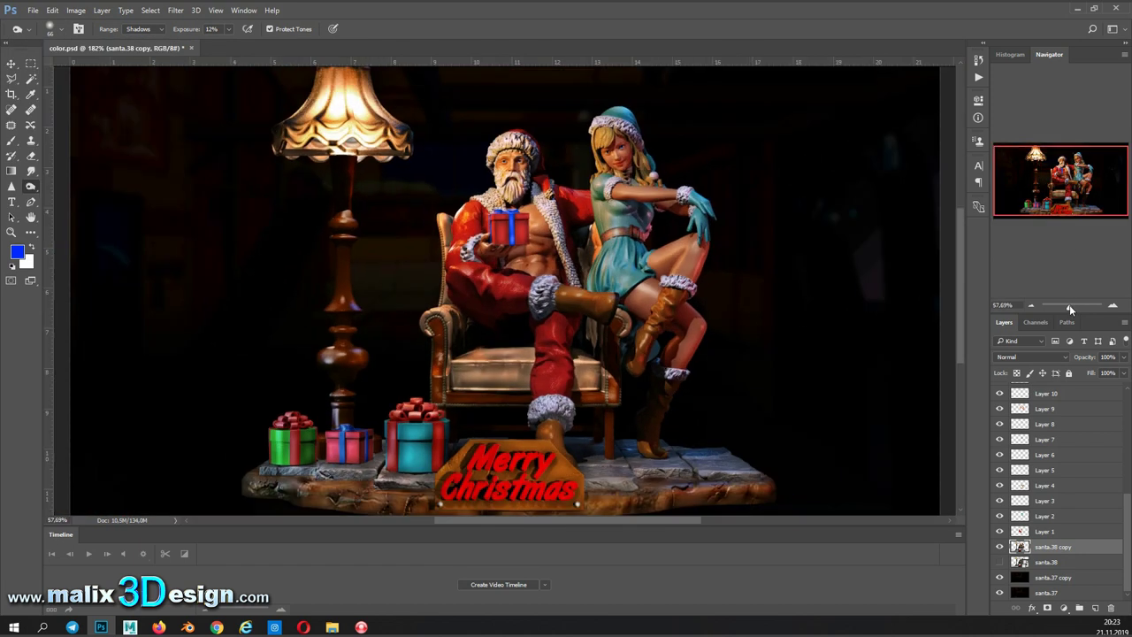
click(51, 29)
drag(86, 68, 78, 68)
key(Return)
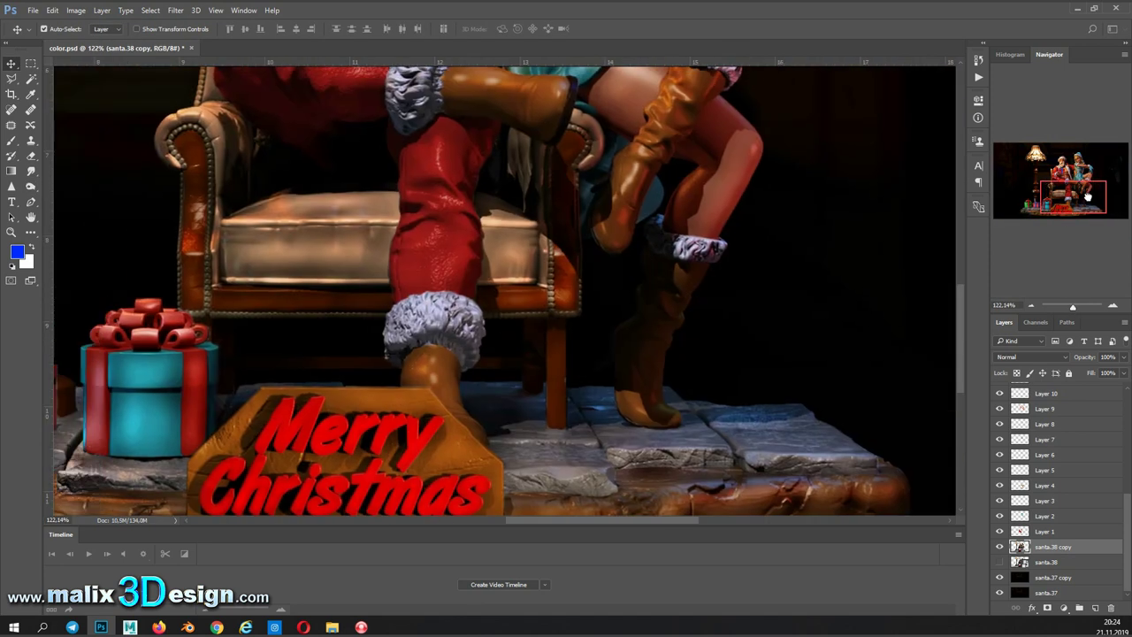
key(ctrl+1)
Step: Paint blue over the floor and base, then clear it from the plaque
key(b)
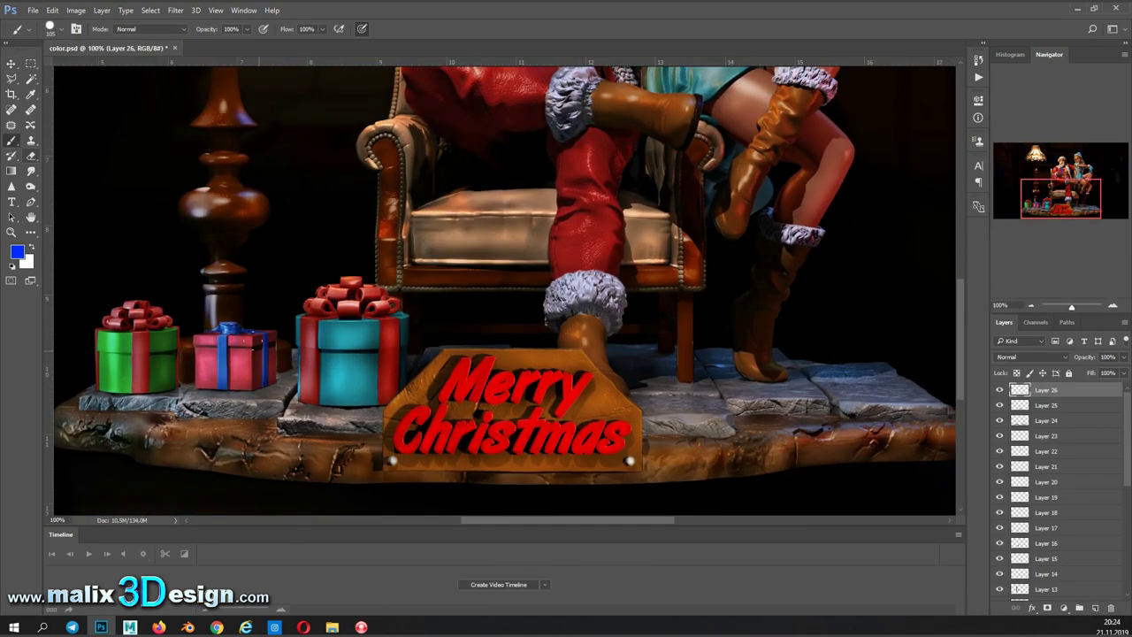
mouse_move(950, 402)
mouse_down()
mouse_move(707, 346)
mouse_move(760, 424)
mouse_up()
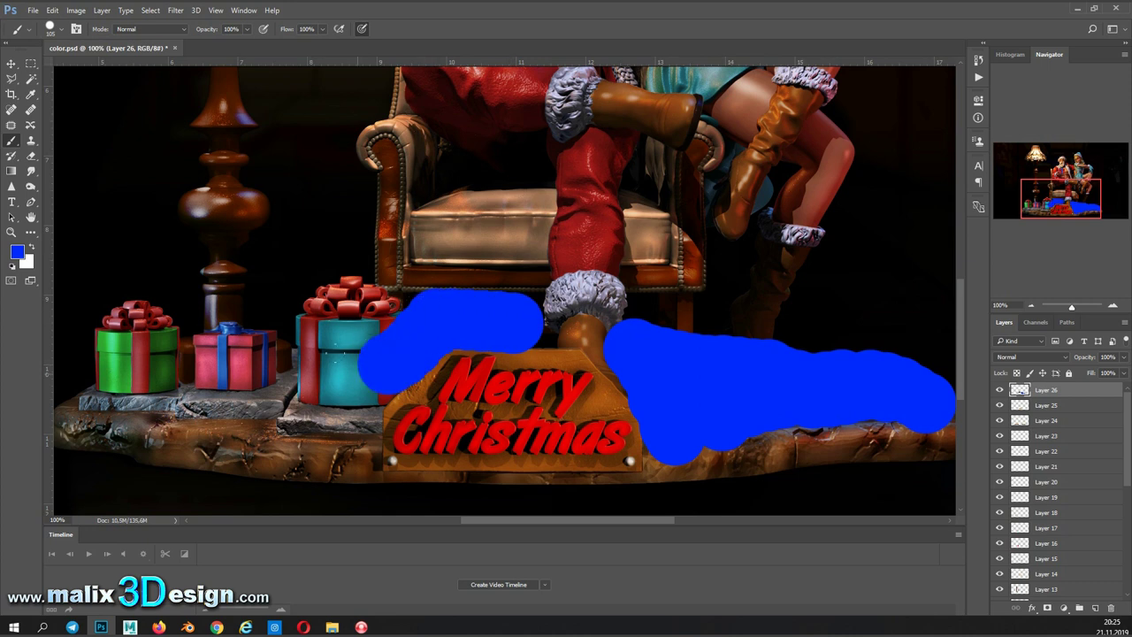
mouse_move(530, 305)
mouse_down()
mouse_move(150, 402)
mouse_move(75, 393)
mouse_up()
key(v)
ctrl+click(1022, 406)
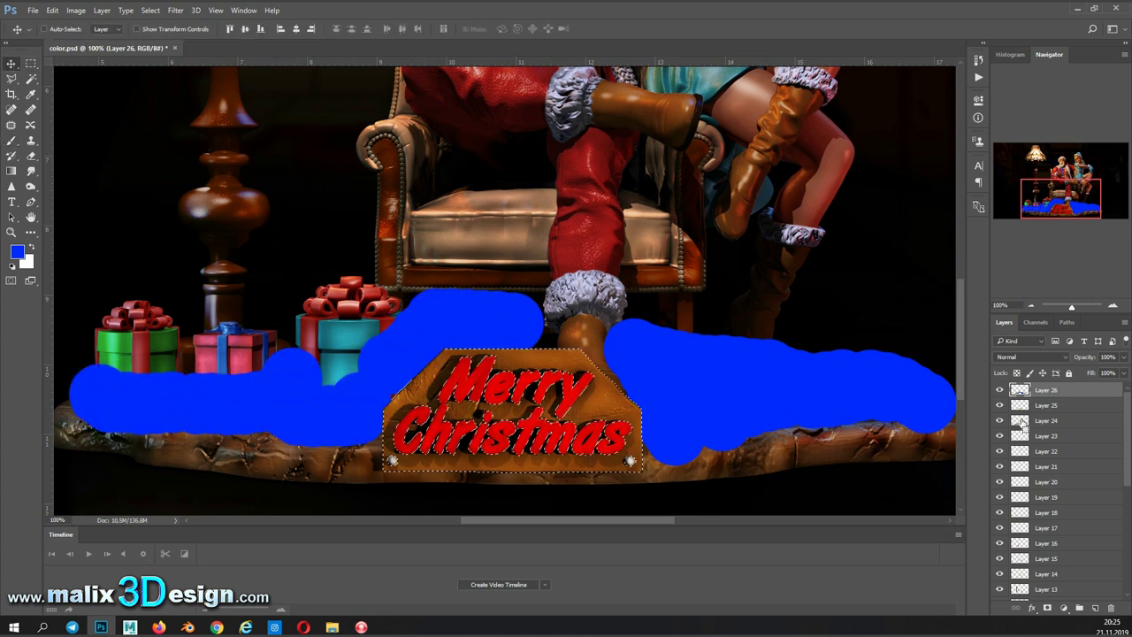
ctrl+shift+click(1022, 423)
key(Delete)
key(Return)
key(ctrl+d)
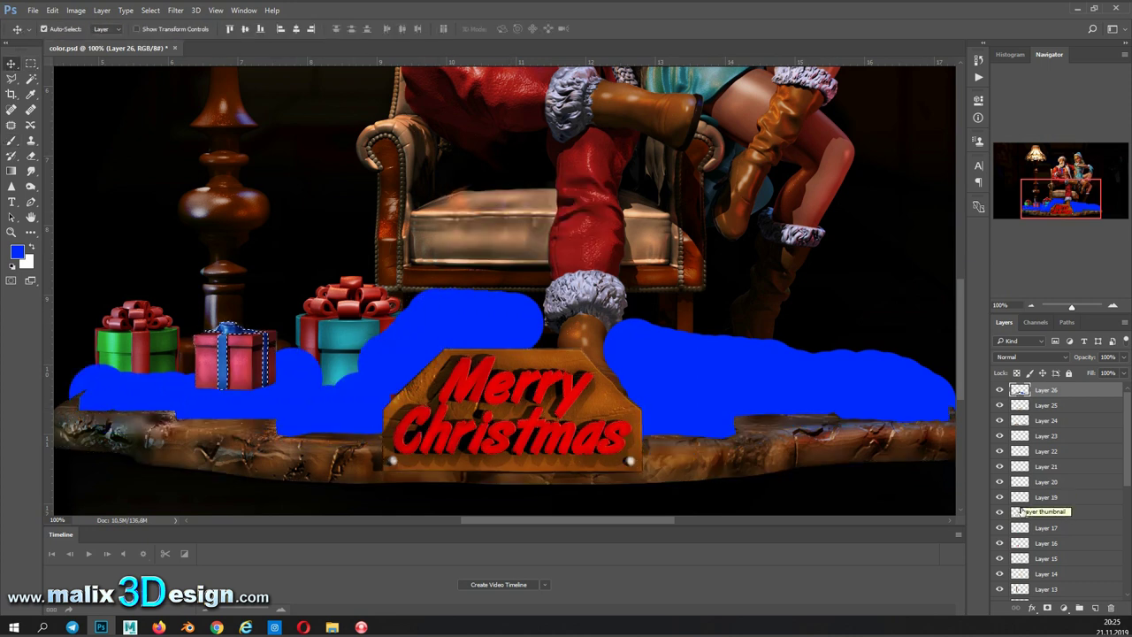
Step: Clear the blue paint over the green and teal gifts using their outlines
ctrl+click(1020, 511)
key(Delete)
ctrl+click(1011, 527)
key(Delete)
key(Delete)
scroll(1020, 451, down, 2)
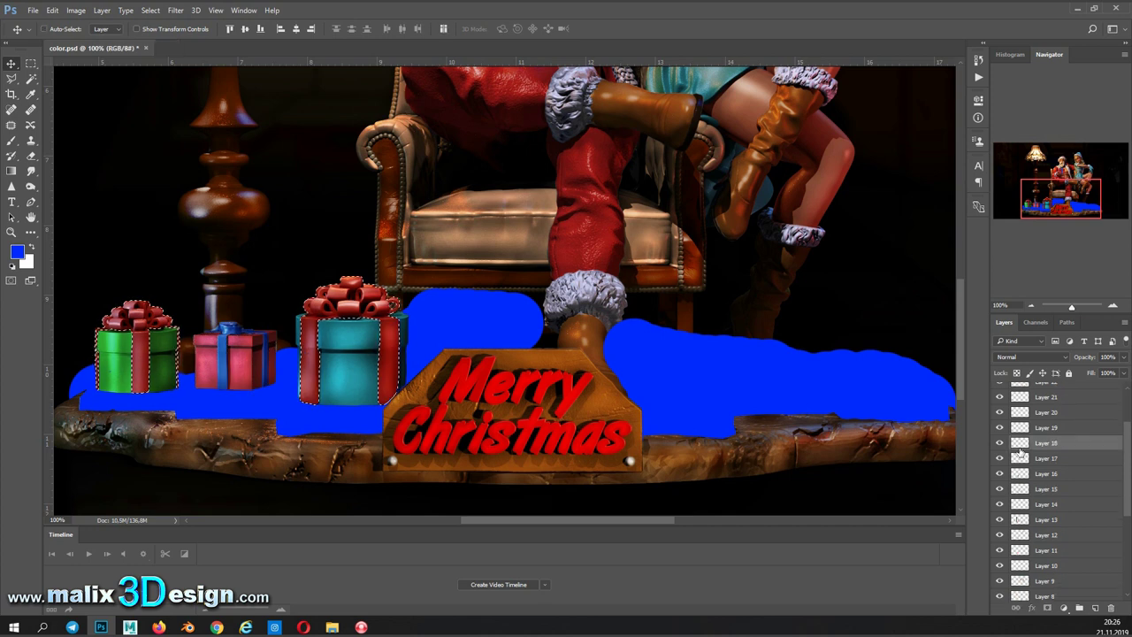
ctrl+click(1020, 458)
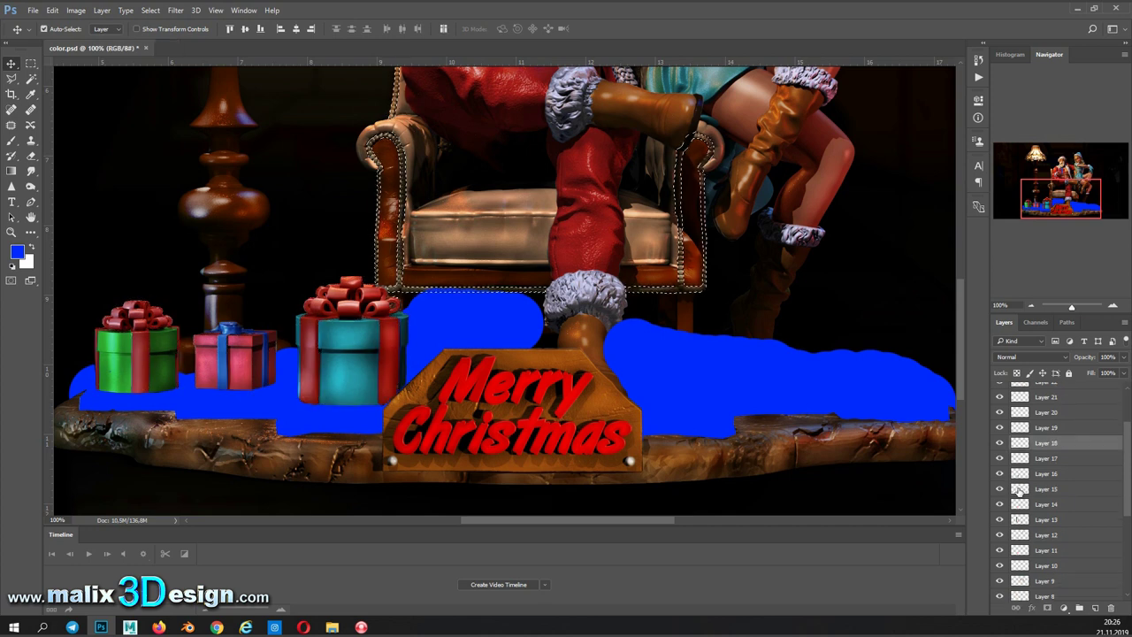
scroll(1019, 489, up, 1)
click(1017, 497)
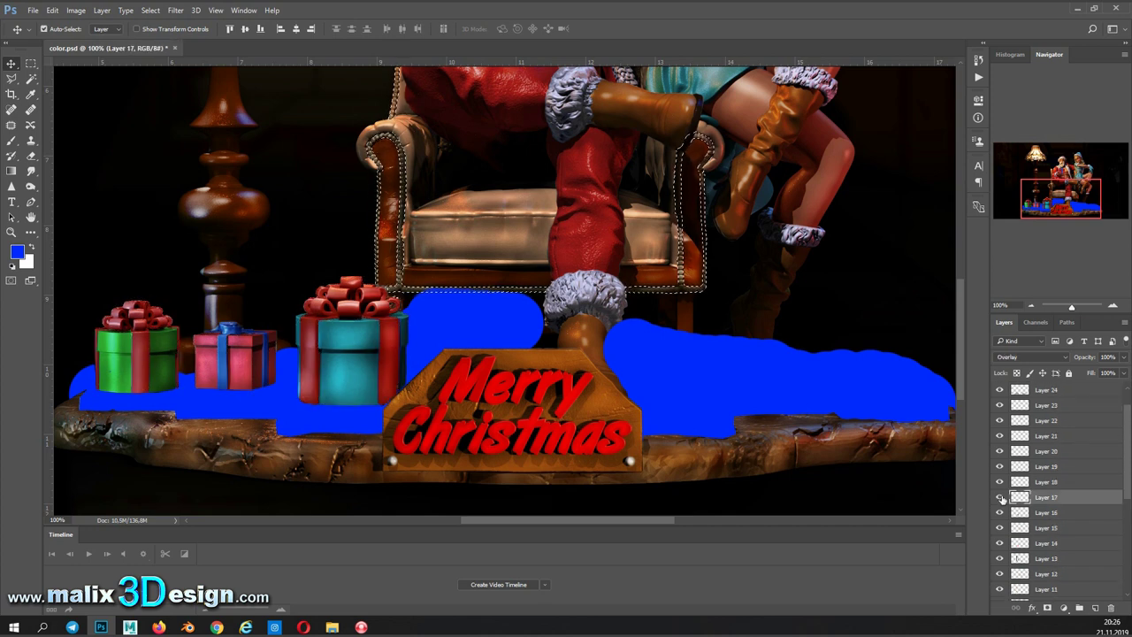
key(alt+period)
ctrl+click(1021, 564)
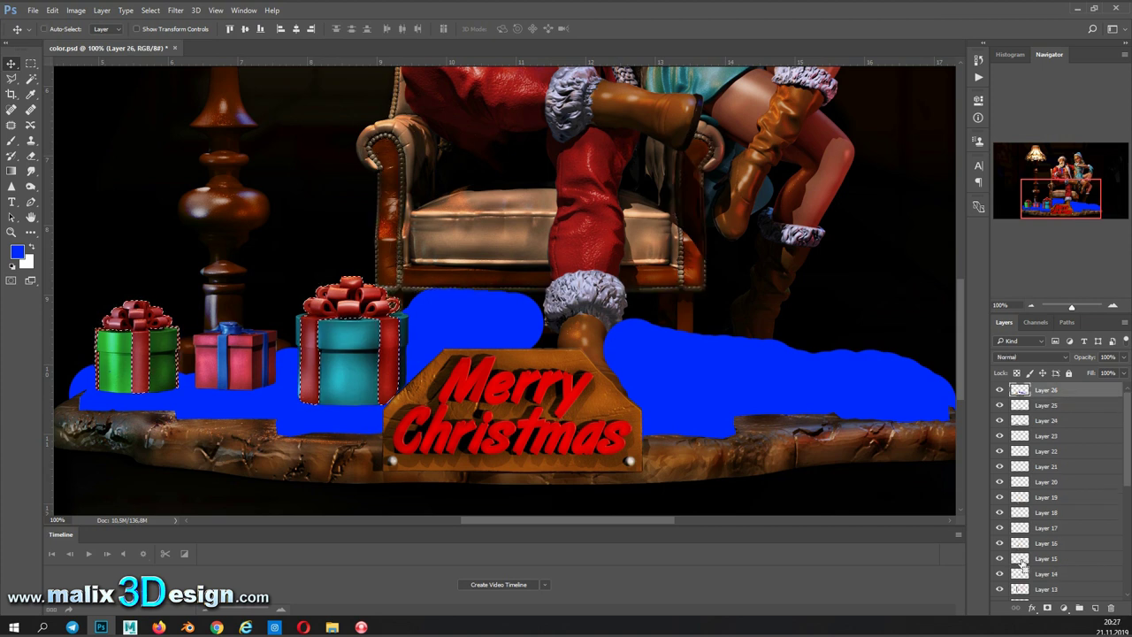
key(ctrl+d)
Step: Select the elf's leg plus Santa's and the elf's boots, then invert the selection
scroll(1021, 495, down, 4)
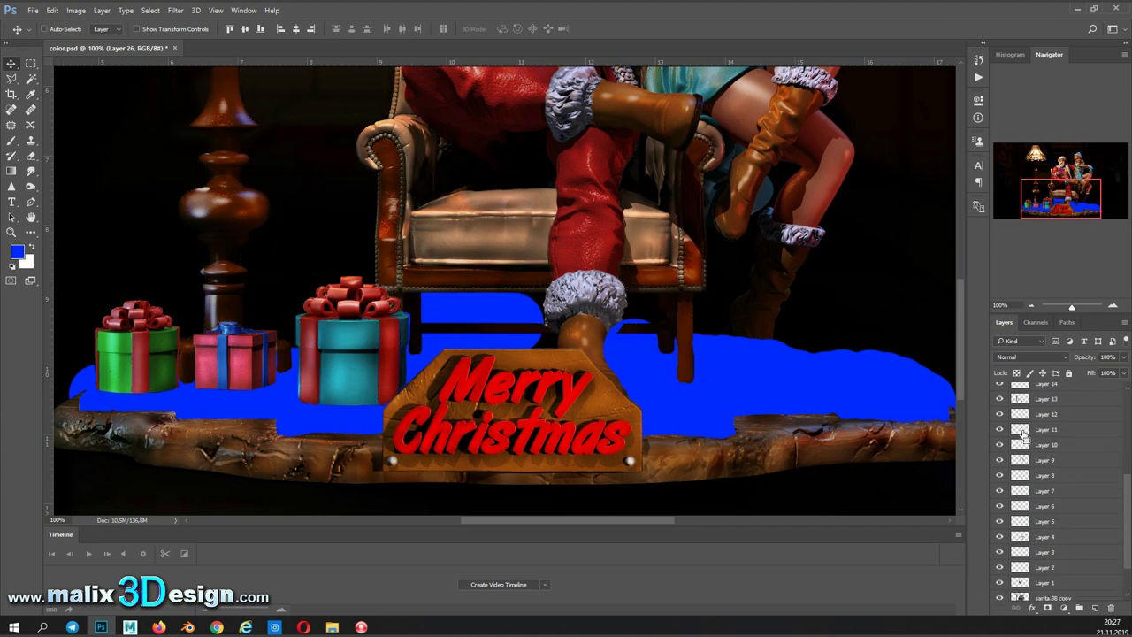
ctrl+click(1021, 444)
key(ctrl+d)
scroll(1021, 460, down, 1)
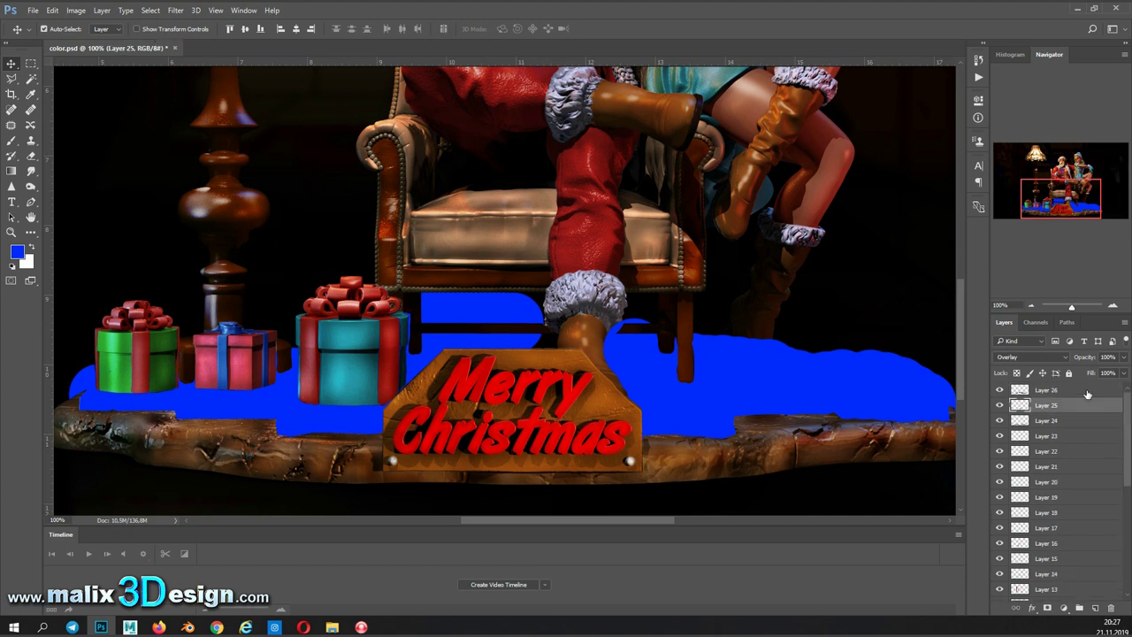
ctrl+shift+click(1021, 534)
ctrl+shift+click(1021, 549)
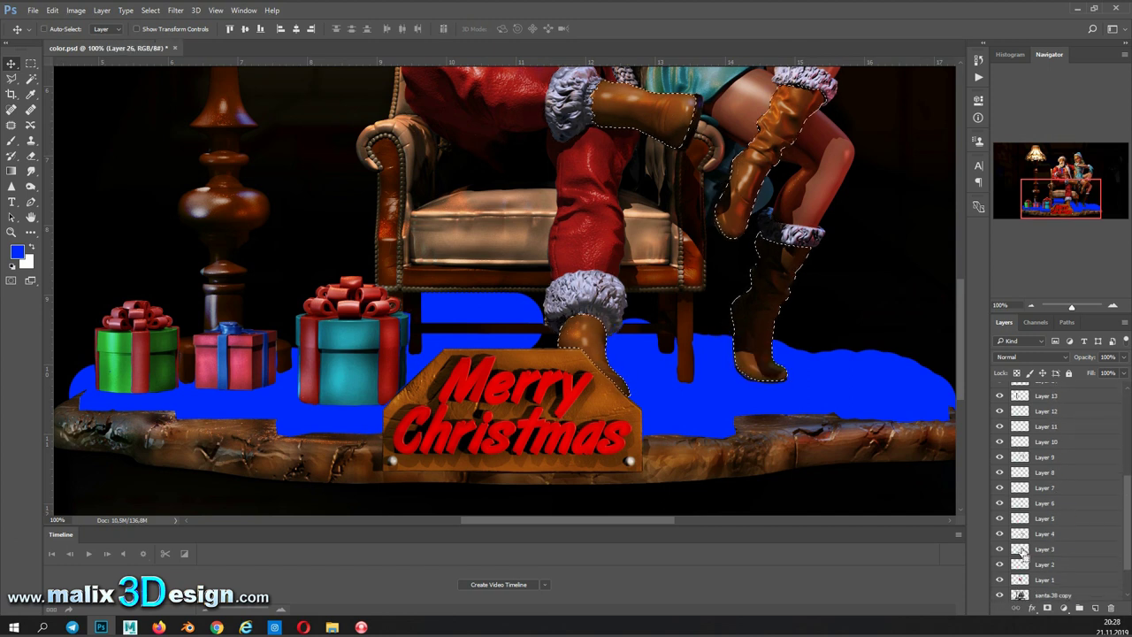
right_click(758, 174)
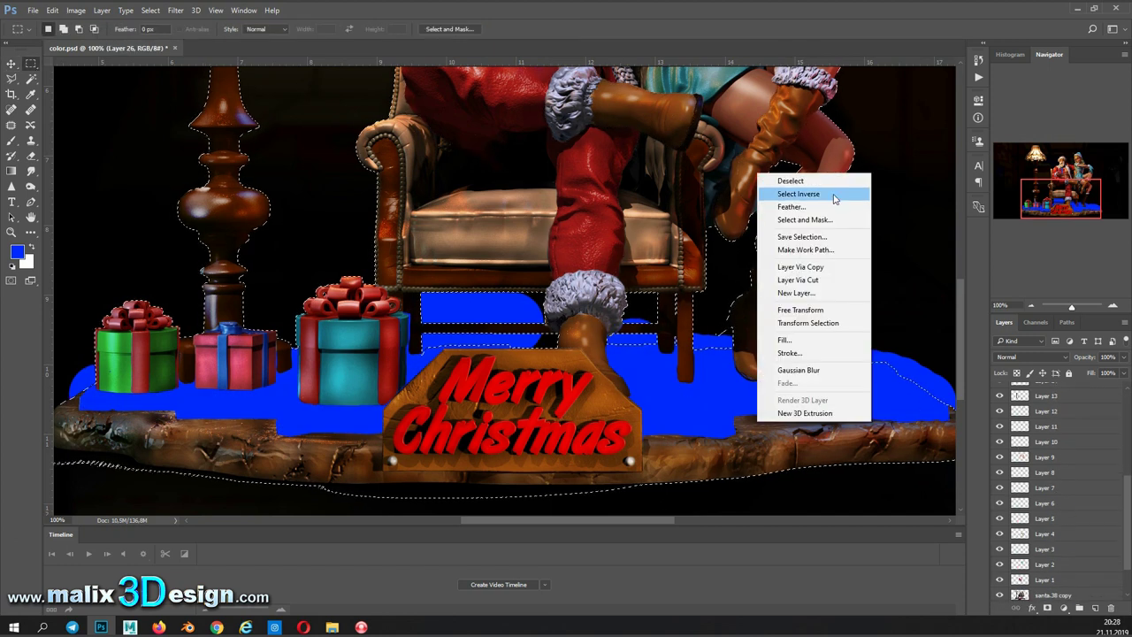
click(773, 174)
Step: Shift the floor paint's hue and saturation and blend the layer as Overlay
scroll(1033, 353, down, 20)
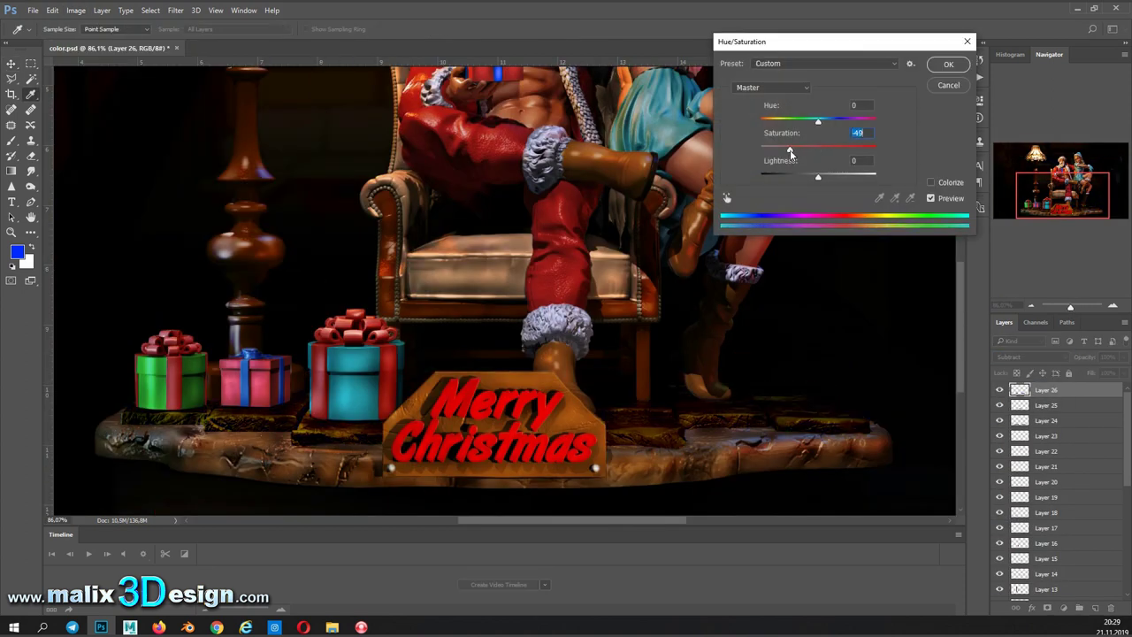
mouse_move(820, 124)
mouse_down()
mouse_move(765, 135)
mouse_move(847, 147)
mouse_up()
drag(798, 120, 805, 126)
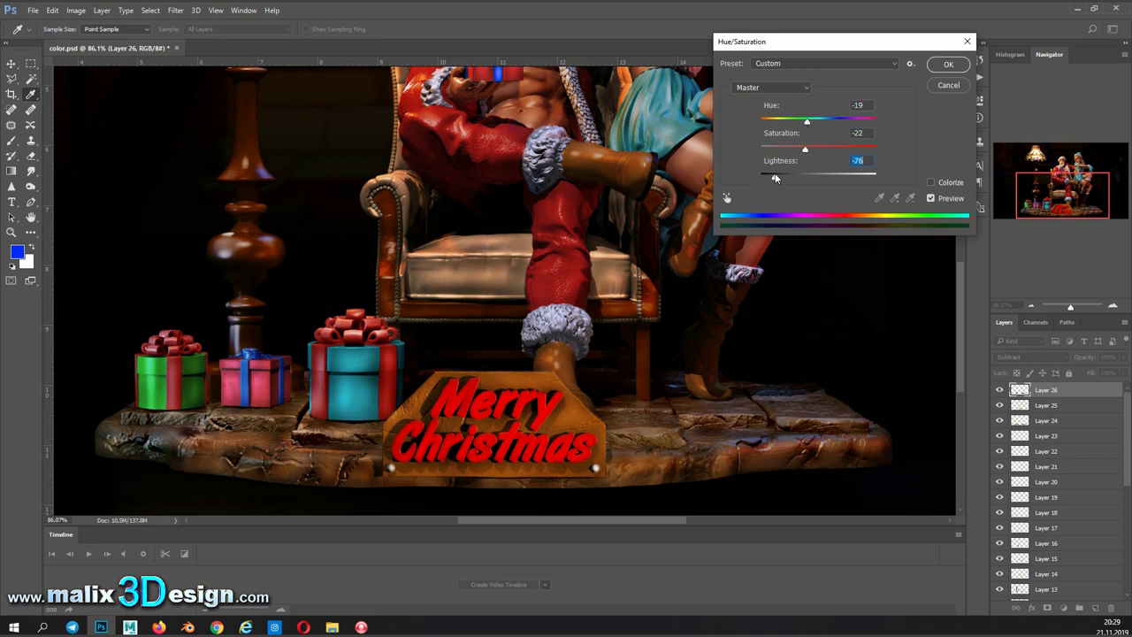
key(Return)
click(1023, 356)
scroll(1024, 357, down, 14)
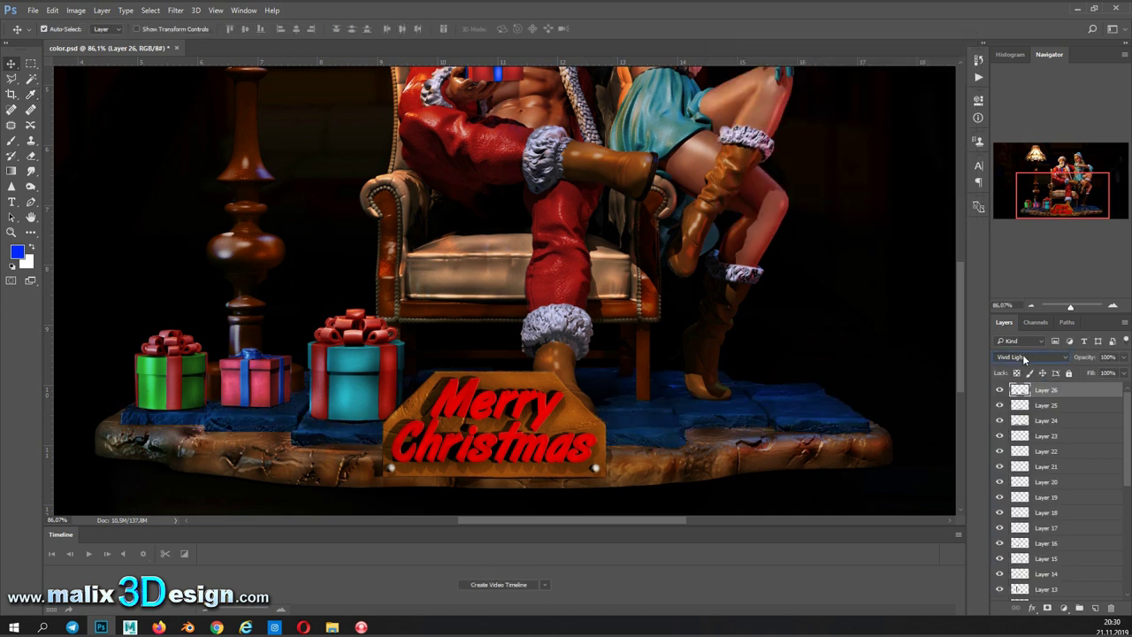
drag(1070, 306, 1070, 307)
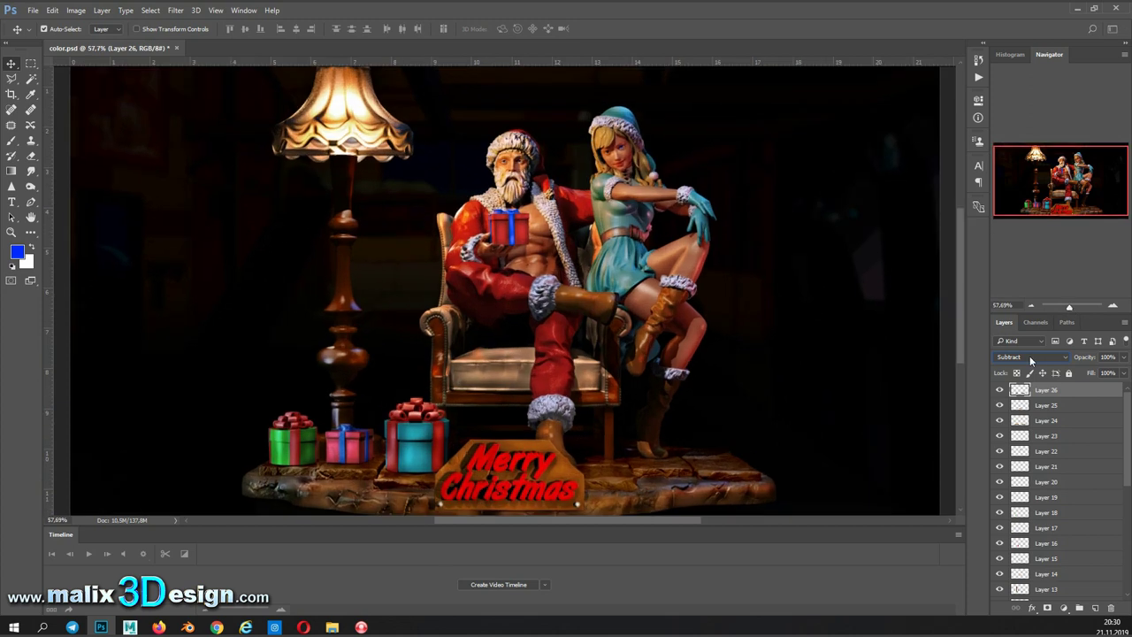
scroll(1029, 356, up, 9)
Step: Retune the floor tint to Hue +177, Saturation +13, Lightness +3
key(ctrl+u)
drag(817, 121, 747, 127)
mouse_move(818, 176)
mouse_down()
mouse_move(795, 181)
mouse_move(847, 148)
mouse_up()
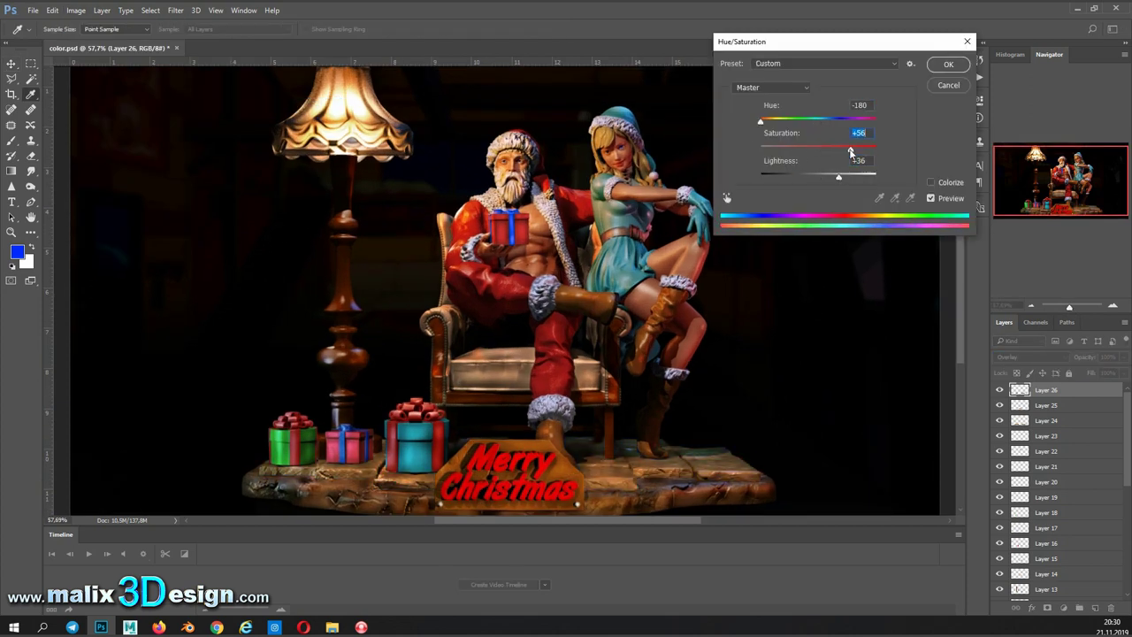
mouse_move(795, 176)
mouse_down()
mouse_move(822, 176)
mouse_move(875, 118)
mouse_up()
drag(823, 176, 818, 175)
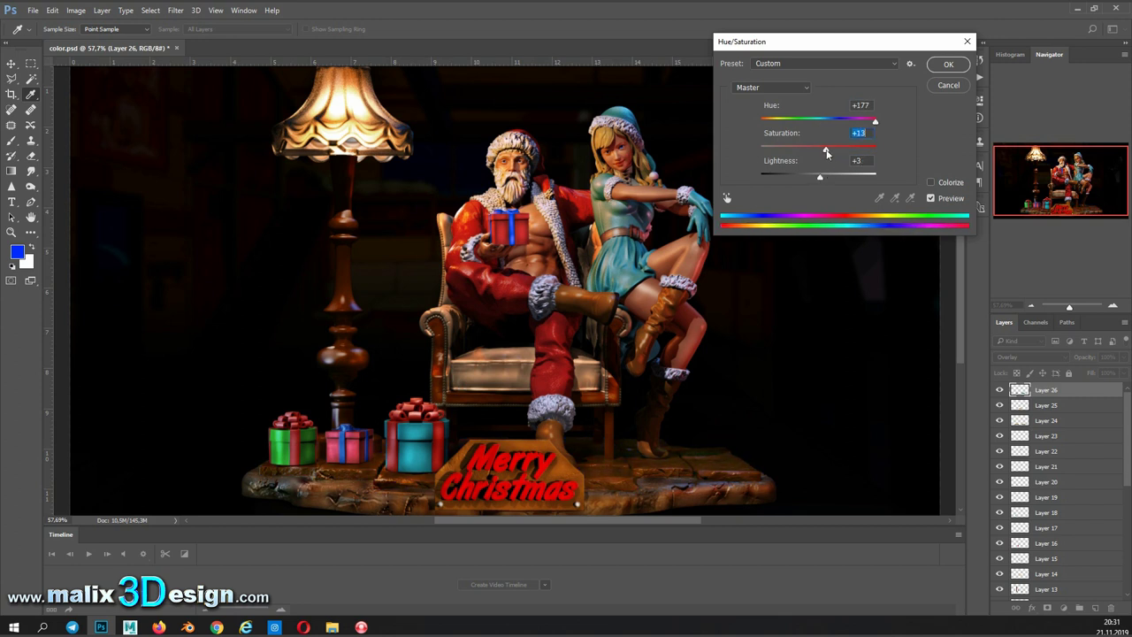
key(Return)
drag(1068, 306, 1075, 306)
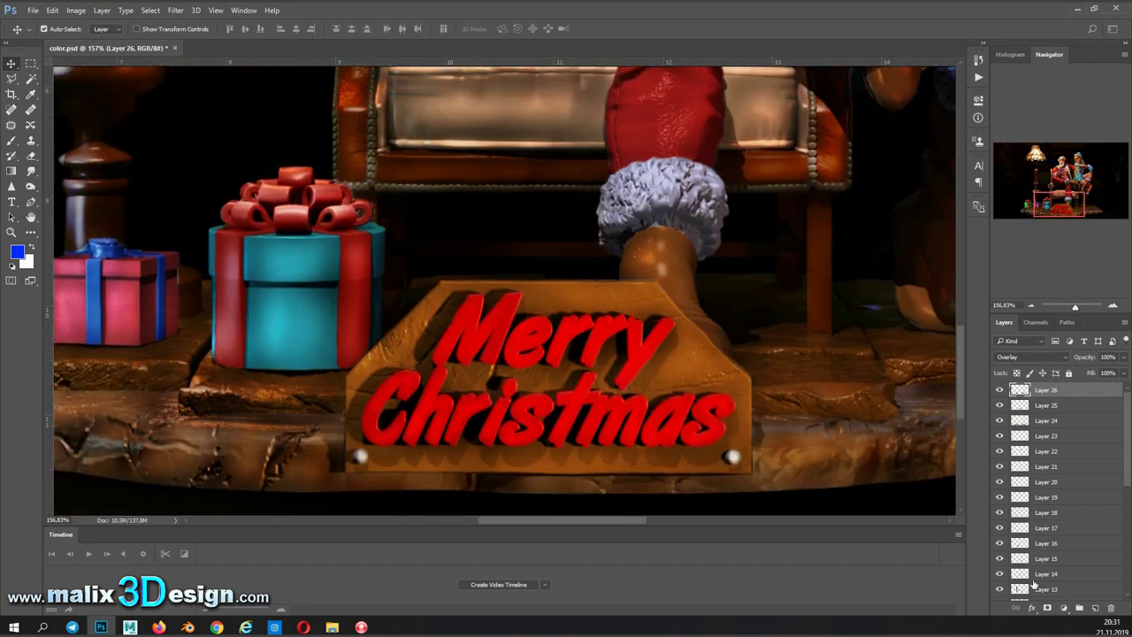
Step: On santa.38 copy, burn shadows above the sign and along its bottom edge
scroll(1032, 583, down, 5)
click(1052, 547)
key(o)
drag(663, 226, 686, 295)
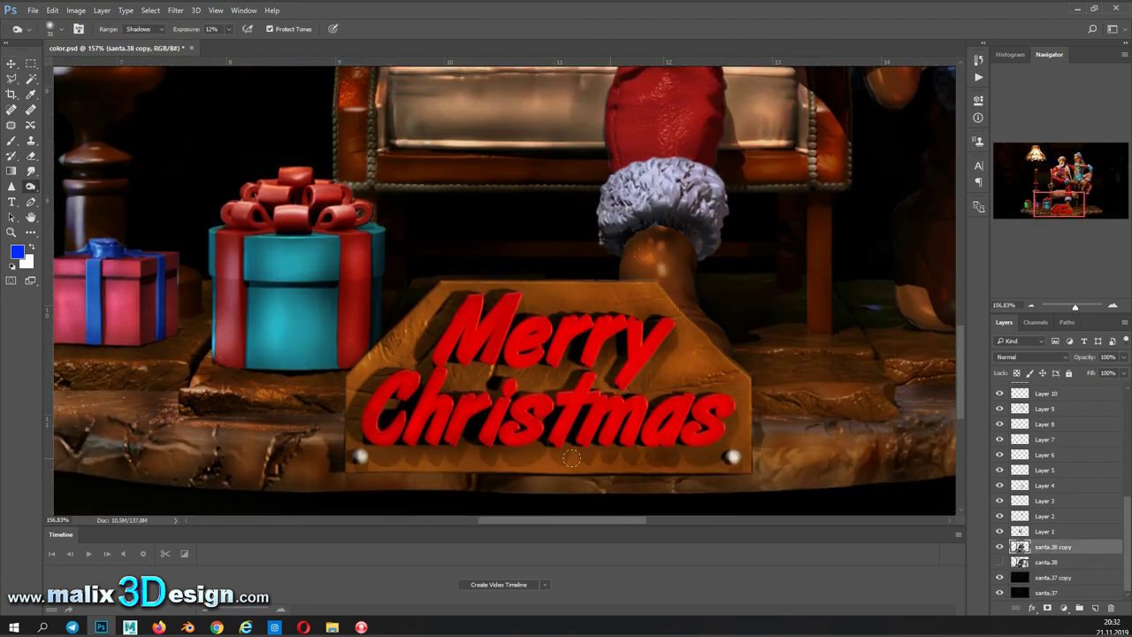
drag(571, 457, 452, 378)
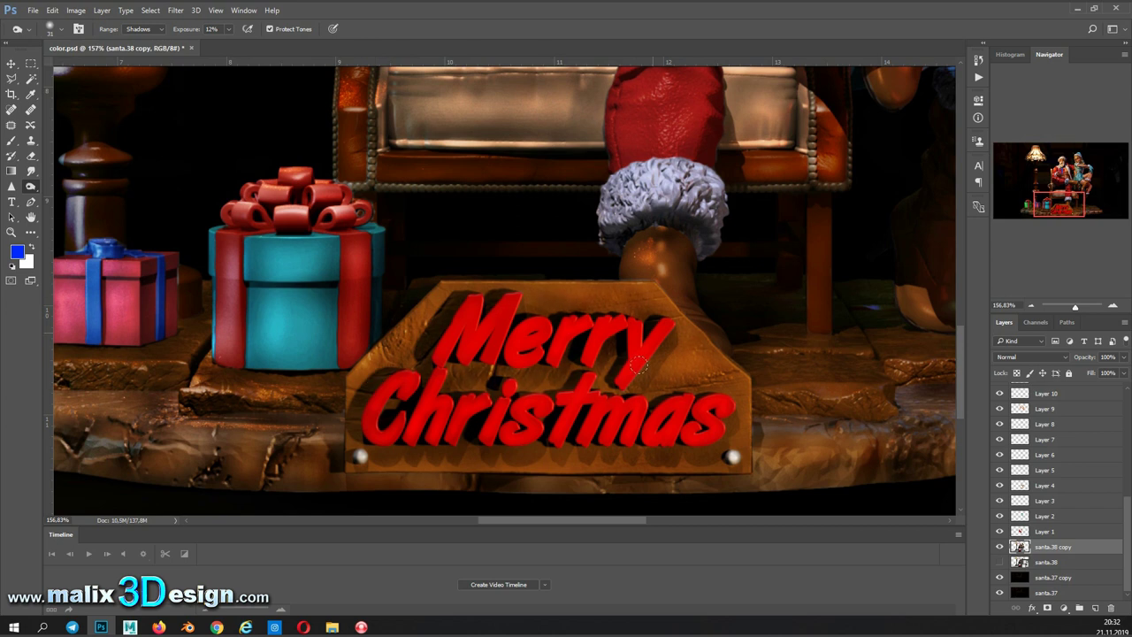
scroll(617, 240, right, 5)
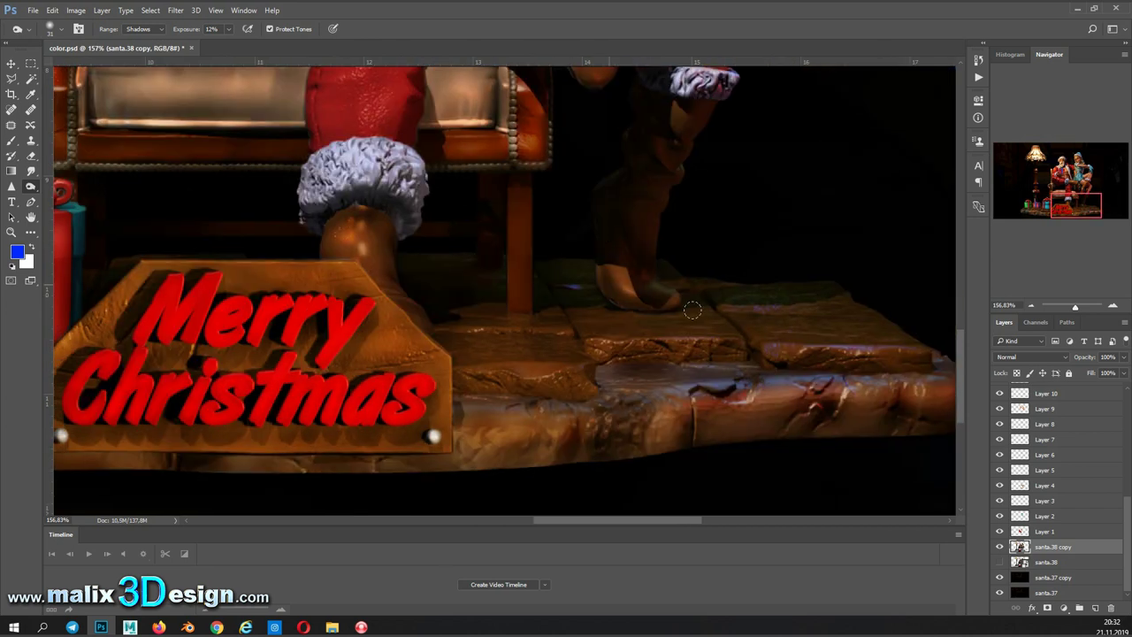
scroll(692, 309, up, 5)
scroll(884, 310, down, 5)
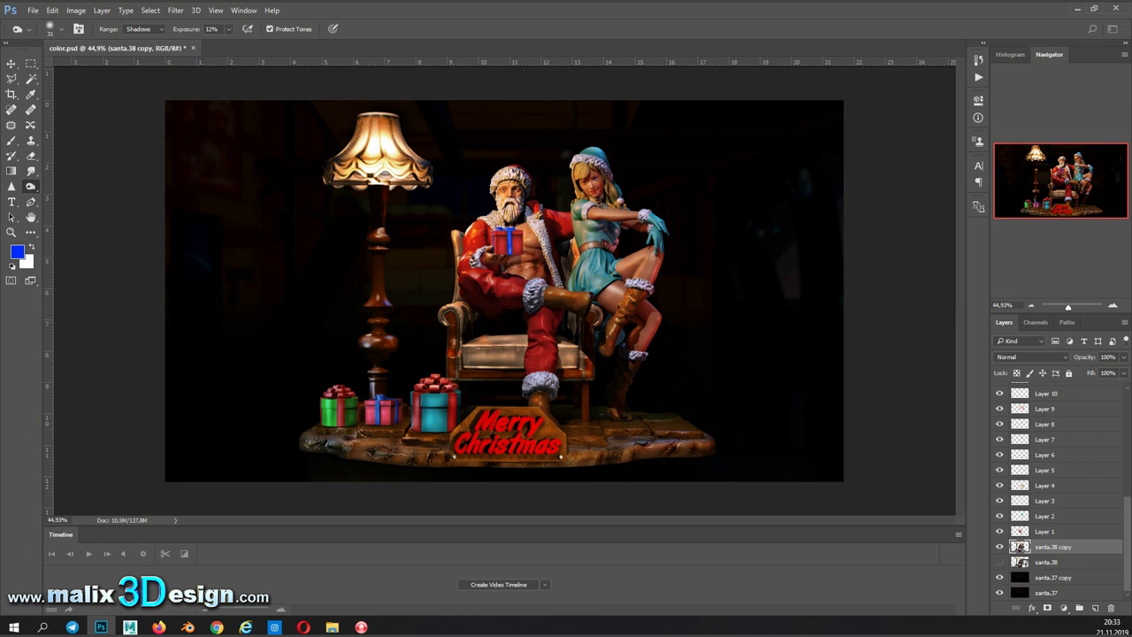
Step: Duplicate santa.38 copy and erase everything except the lamp shade
drag(1032, 562, 1037, 557)
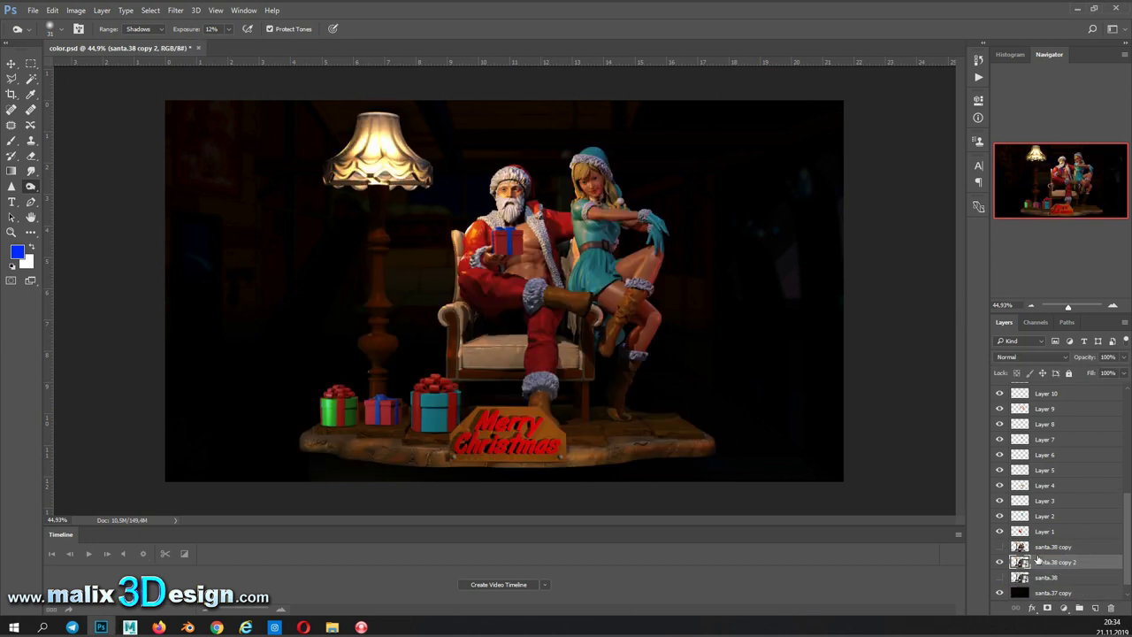
key(e)
click(61, 29)
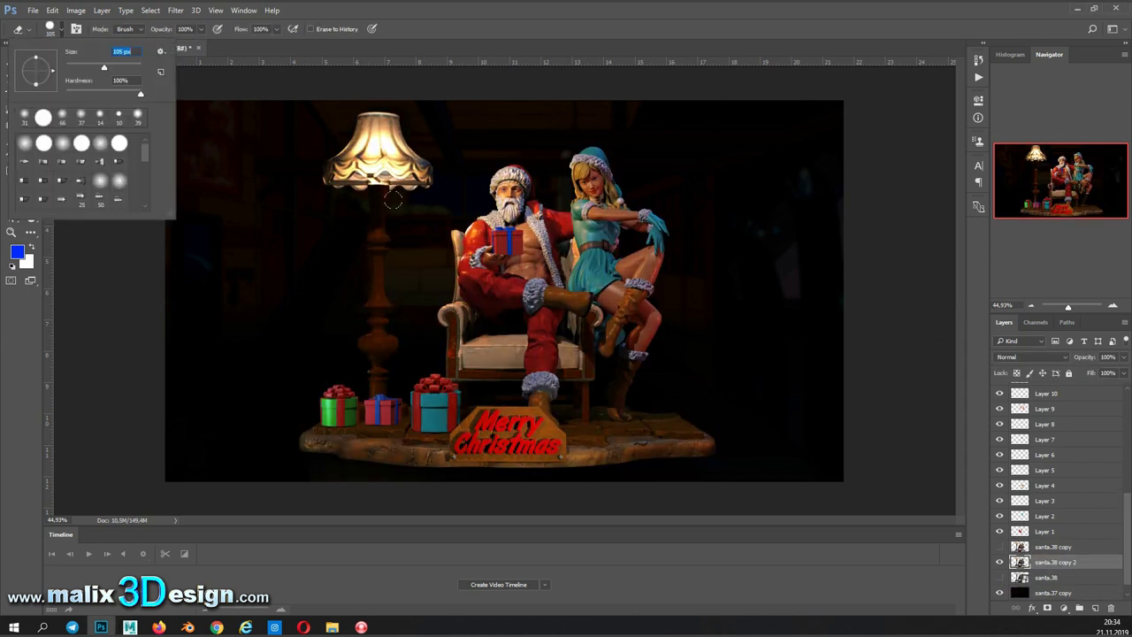
mouse_move(531, 415)
mouse_down()
mouse_move(539, 336)
mouse_move(448, 228)
mouse_up()
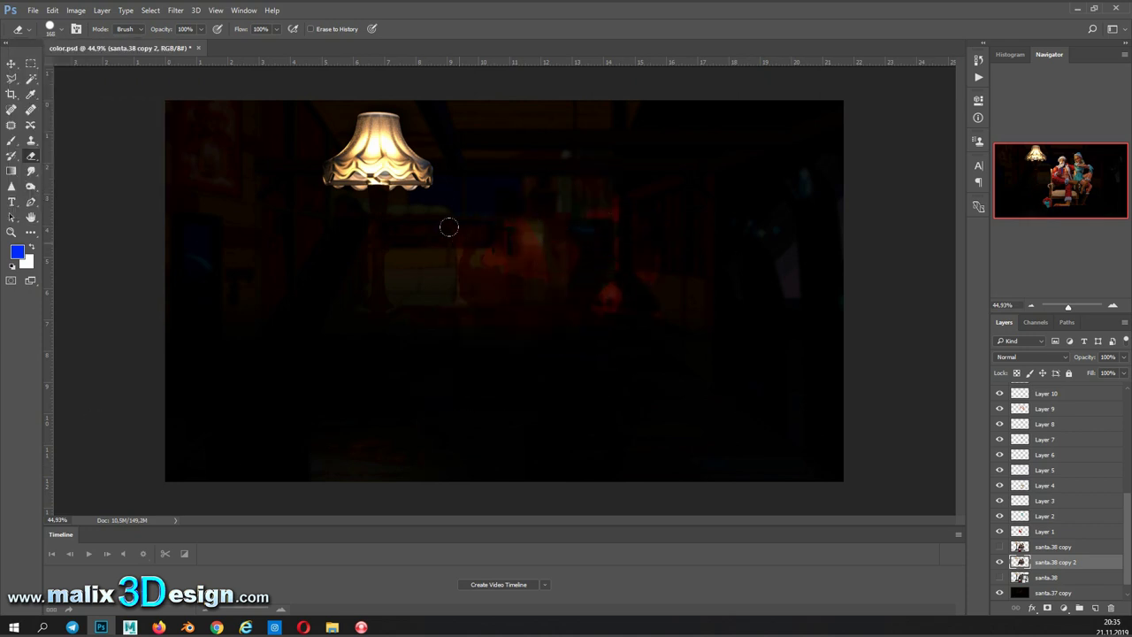
click(1000, 547)
Step: Add an orange Outer Glow: Linear Dodge (Add), 56% opacity, spread 6, size 221
double_click(1096, 561)
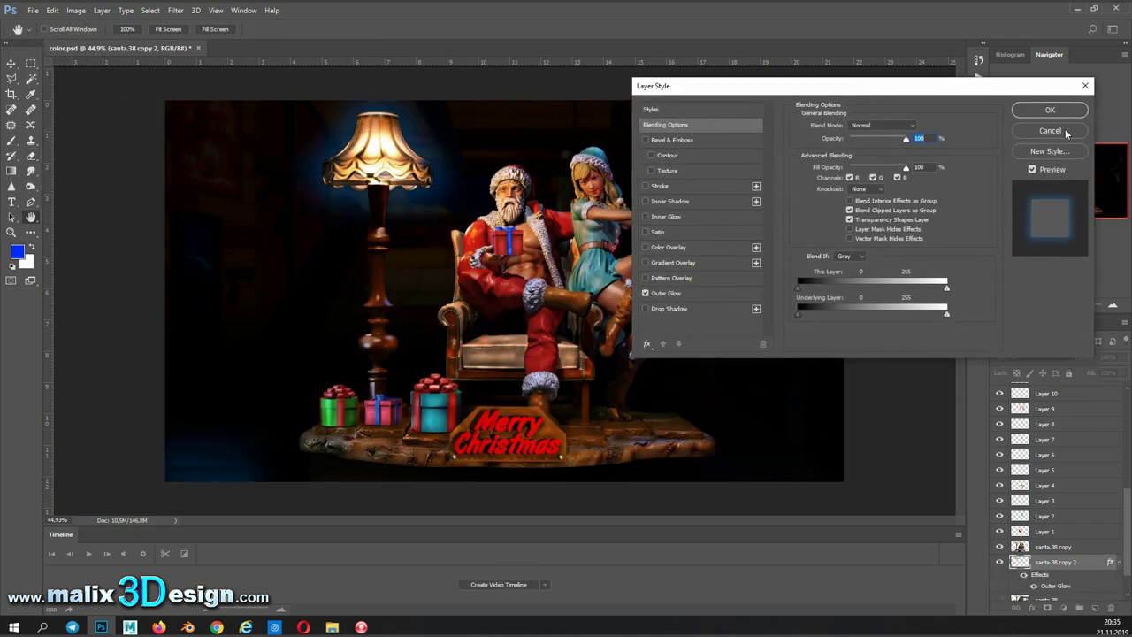
key(Escape)
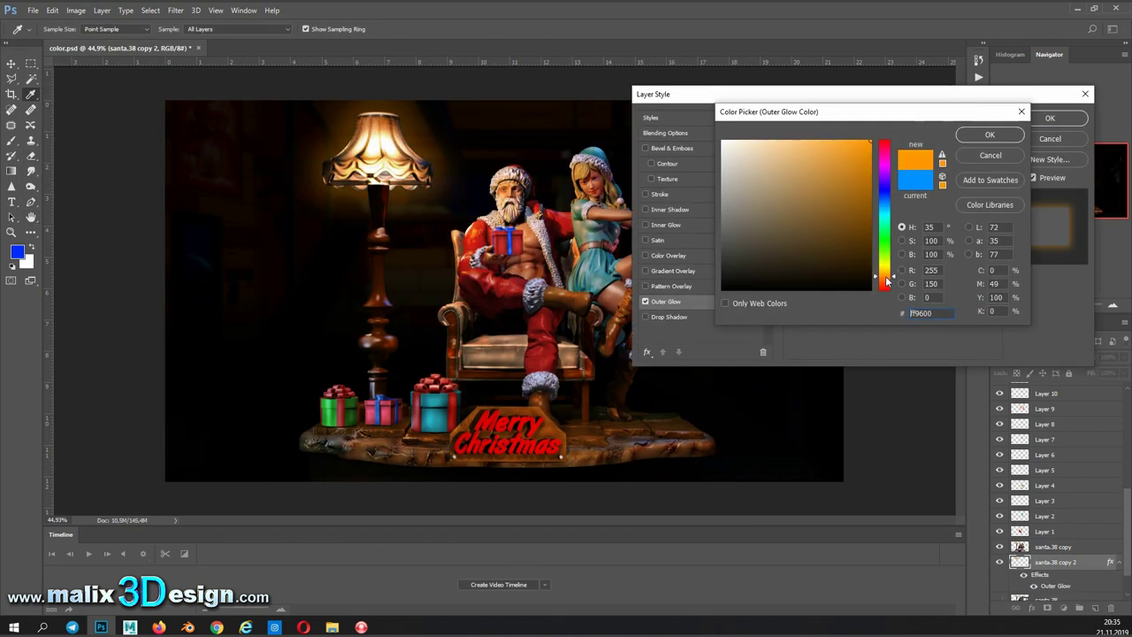
drag(888, 281, 884, 221)
key(Escape)
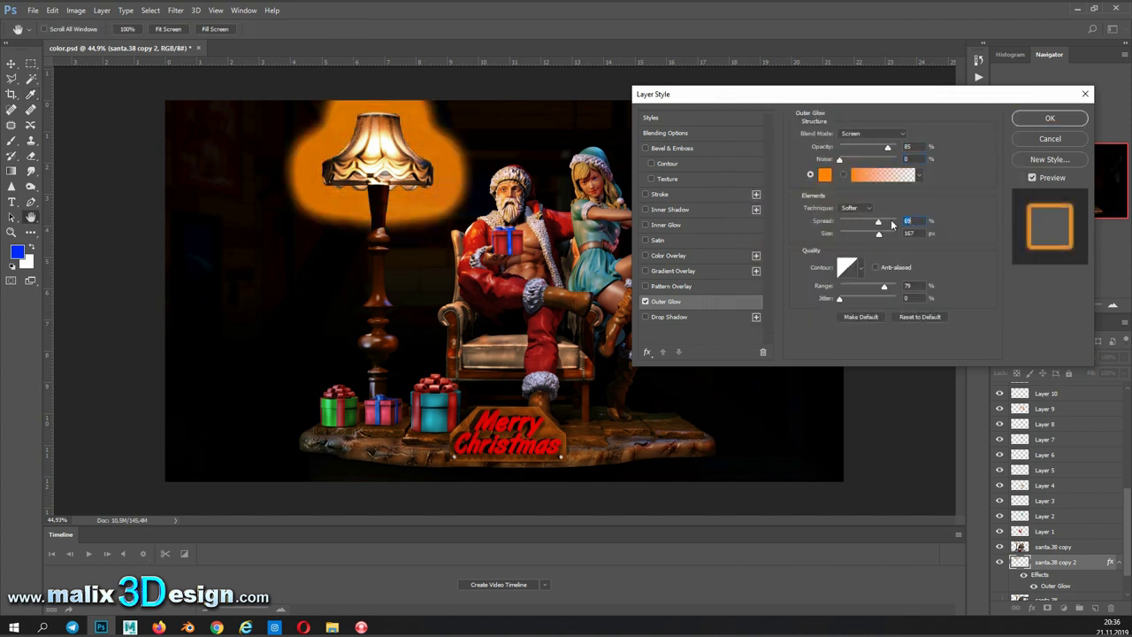
click(908, 285)
drag(896, 233, 842, 220)
drag(887, 147, 873, 150)
drag(845, 166, 839, 166)
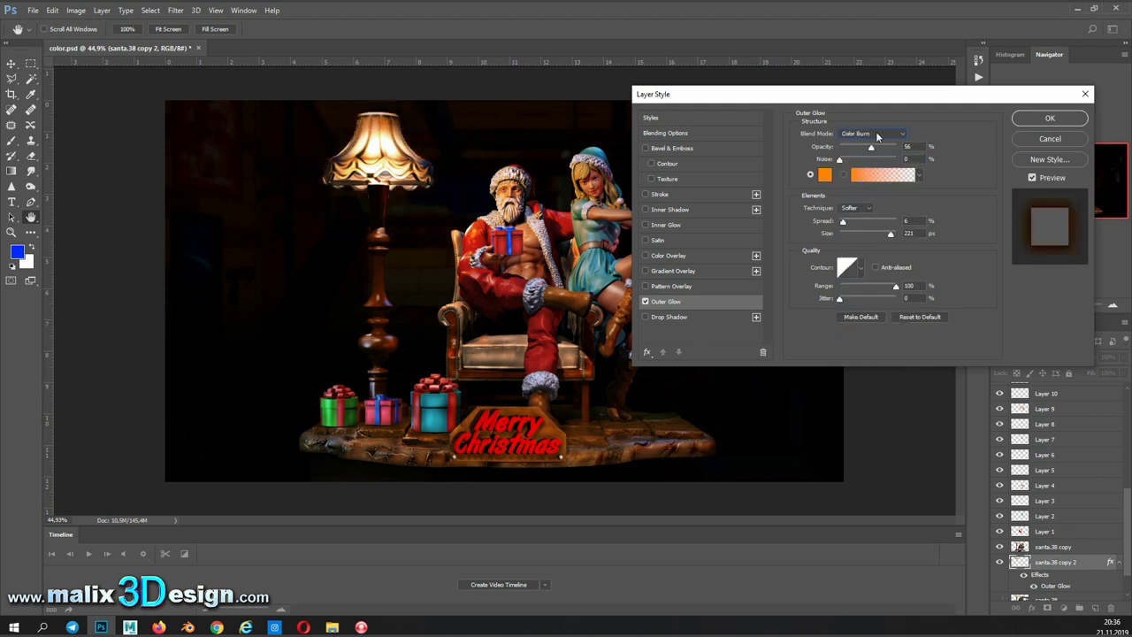
scroll(871, 134, down, 4)
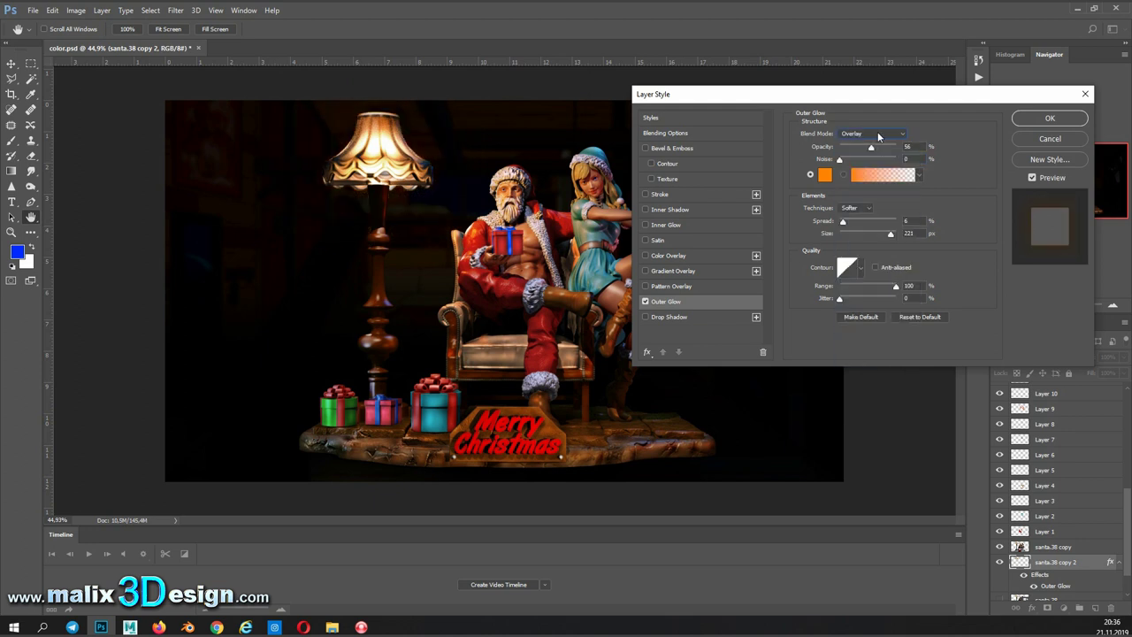
click(1044, 122)
scroll(500, 460, up, 5)
Step: Add a new layer and paint blue inside the Merry Christmas lettering selection
scroll(1052, 477, up, 5)
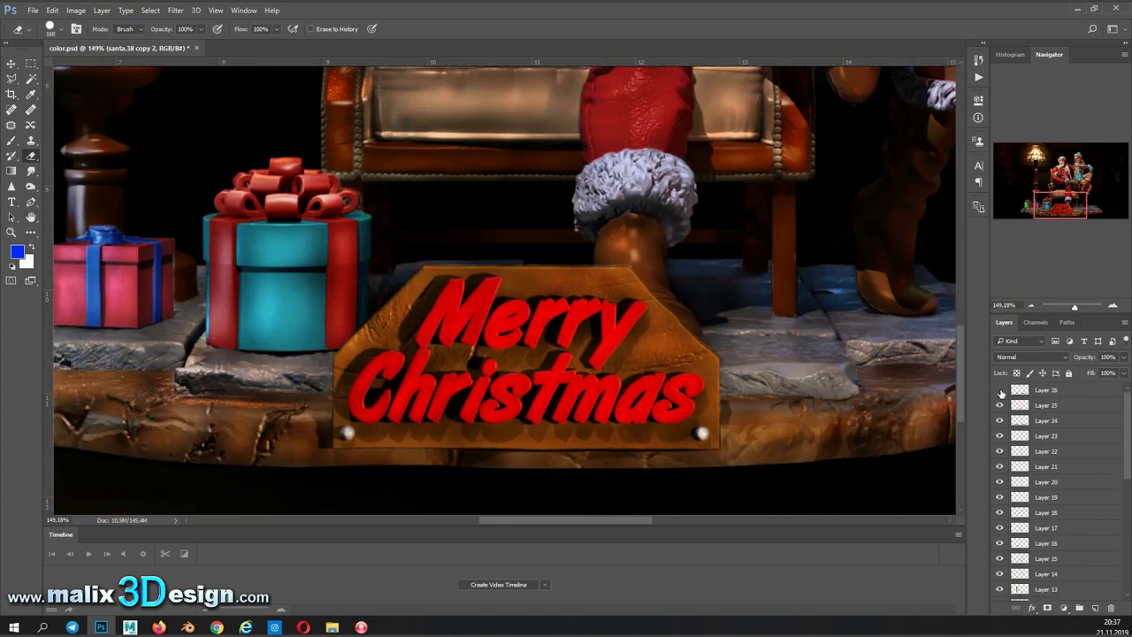
click(1014, 407)
ctrl+click(1020, 405)
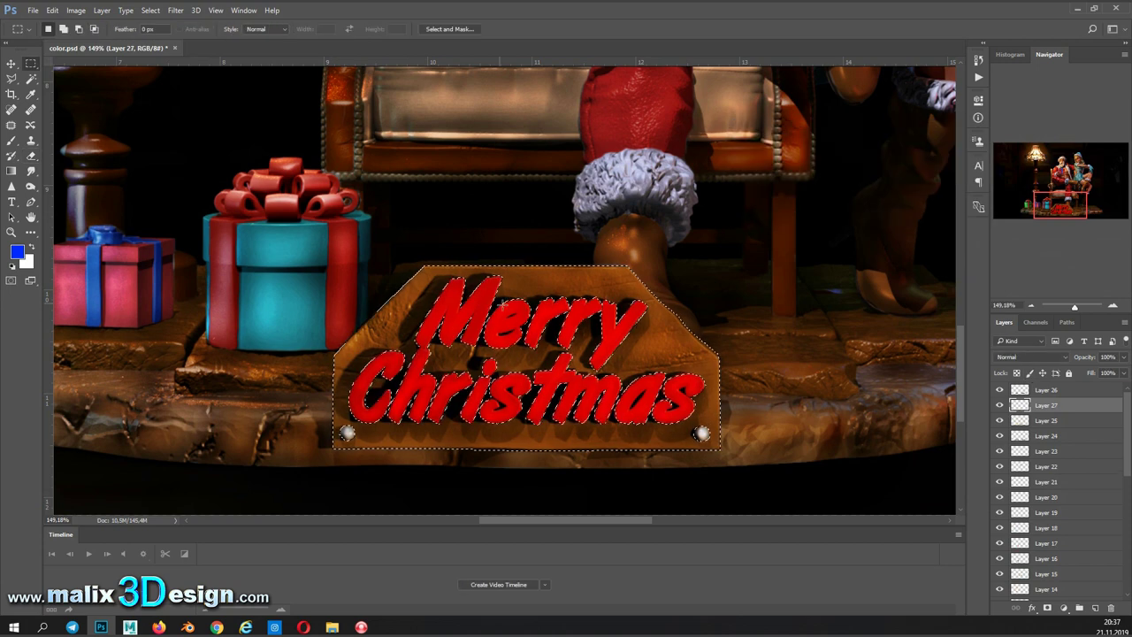
key(b)
mouse_move(530, 323)
mouse_down()
mouse_move(442, 281)
mouse_move(676, 436)
mouse_up()
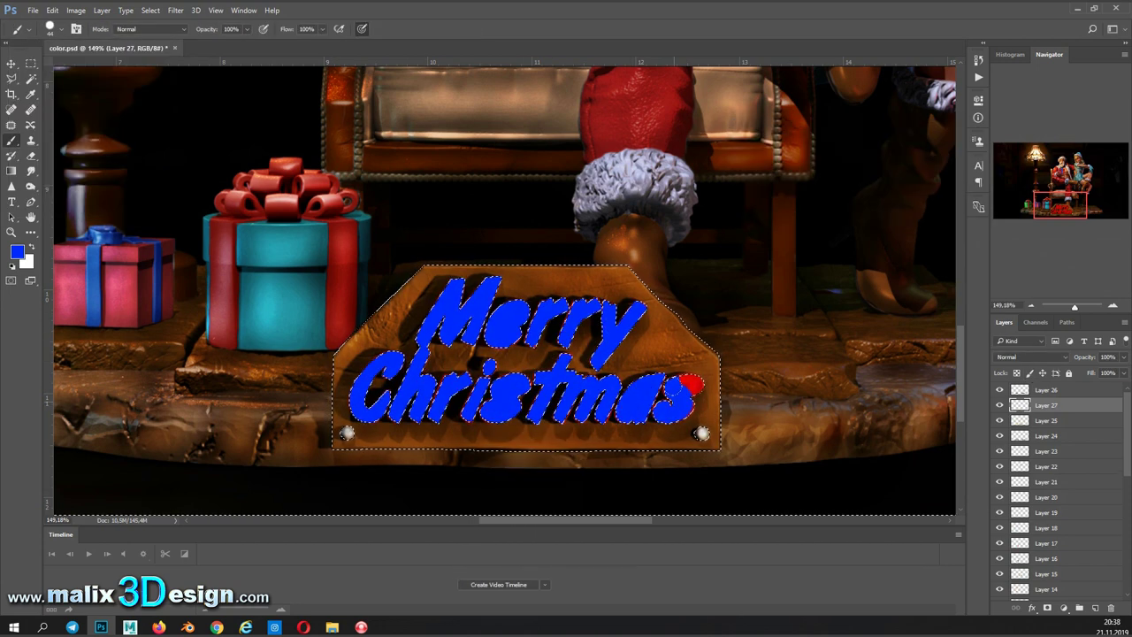
Step: Recolour the lettering paint red with Hue/Saturation and deselect
key(ctrl+u)
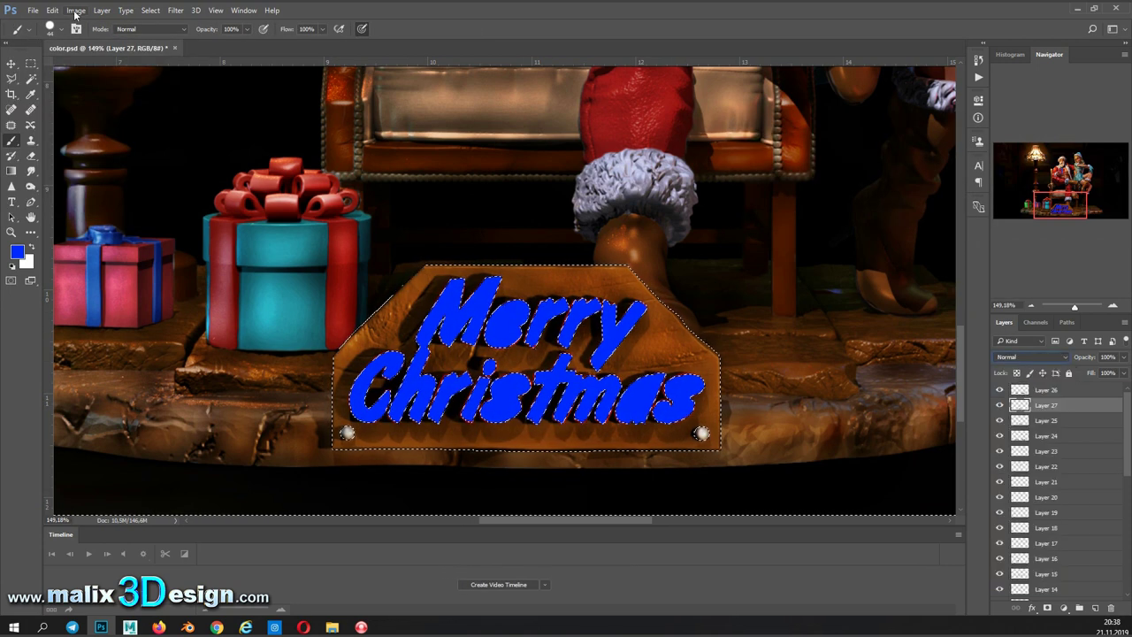
drag(818, 121, 863, 126)
key(Return)
key(ctrl+d)
Step: Give the lettering layer an Outer Glow and adjust its spread
key(h)
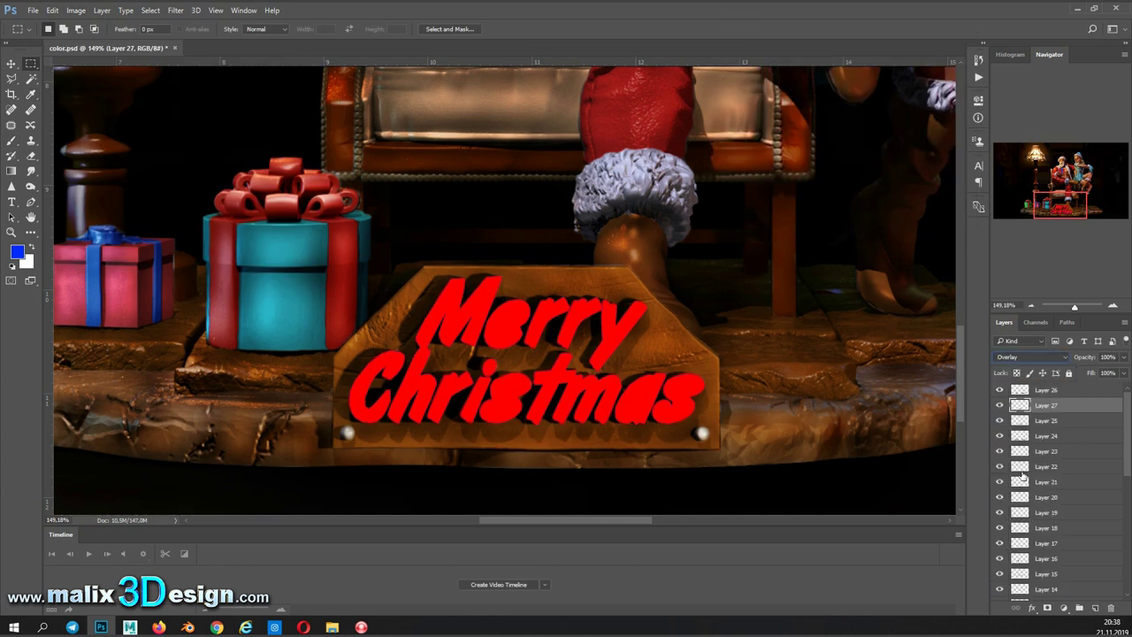
double_click(1097, 405)
click(646, 301)
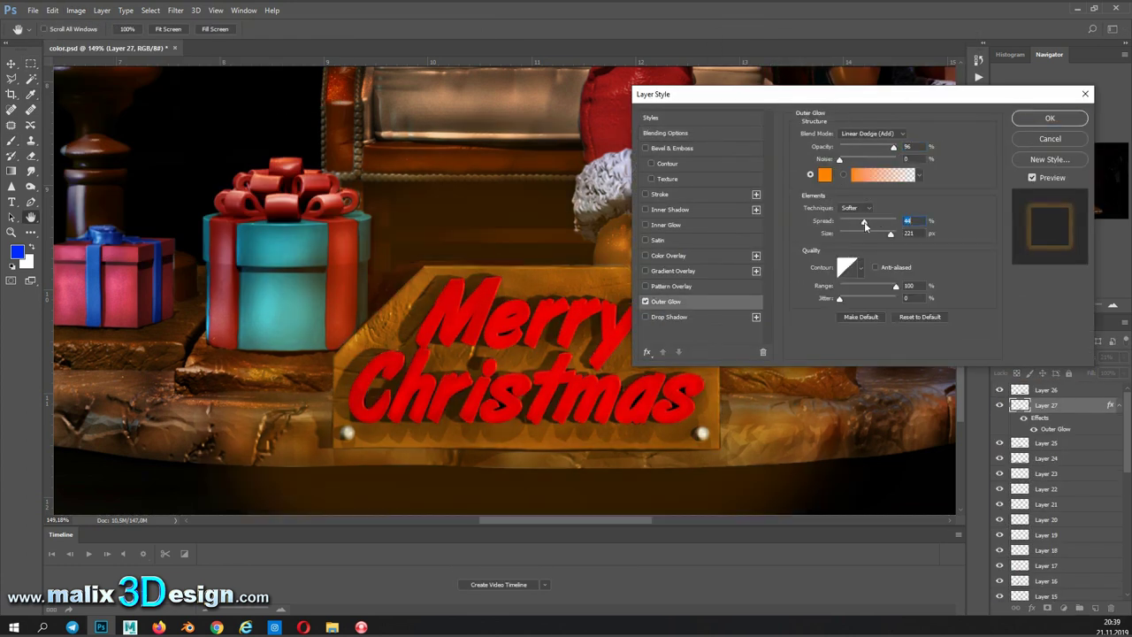
drag(847, 234, 855, 233)
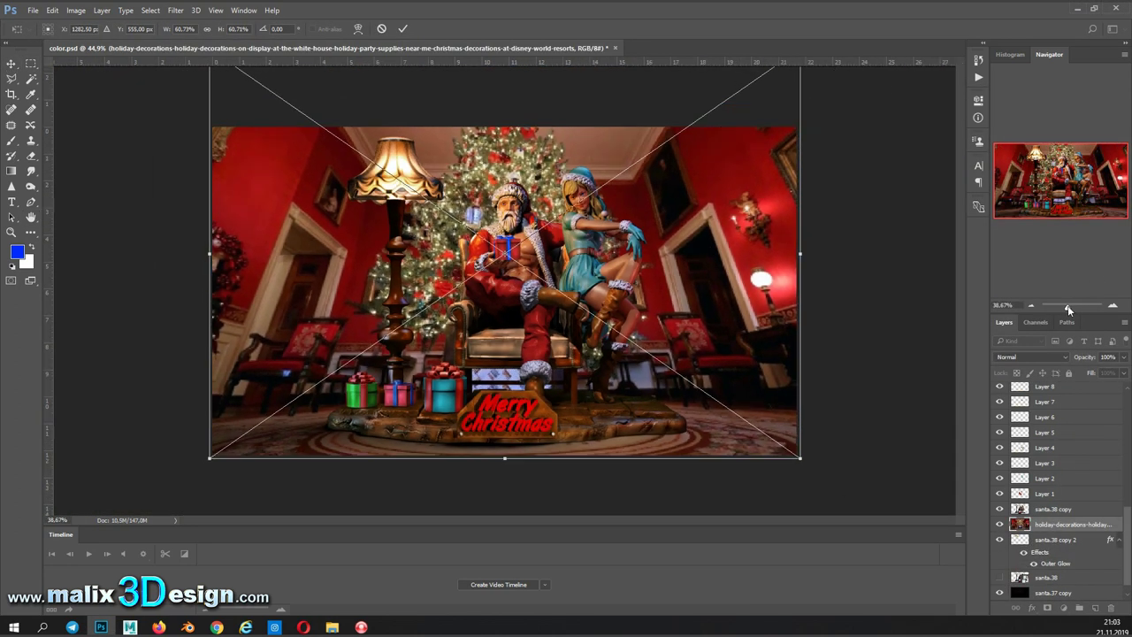
Step: Widen the top of the room photo in perspective and apply the Gaussian Blur
drag(1068, 308, 1065, 309)
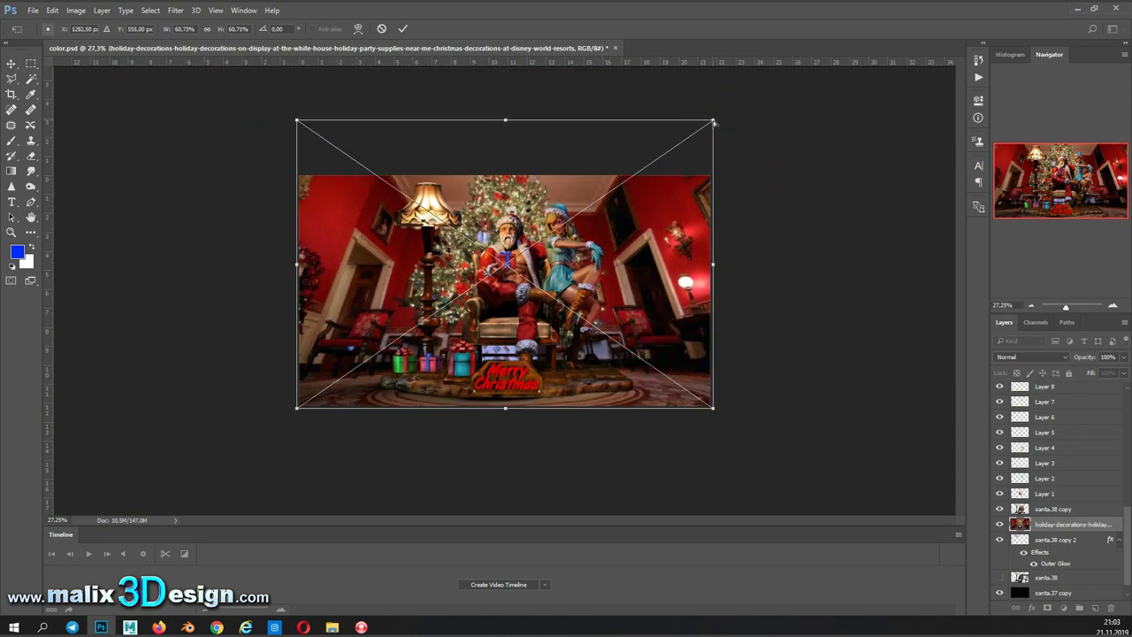
drag(712, 119, 844, 69)
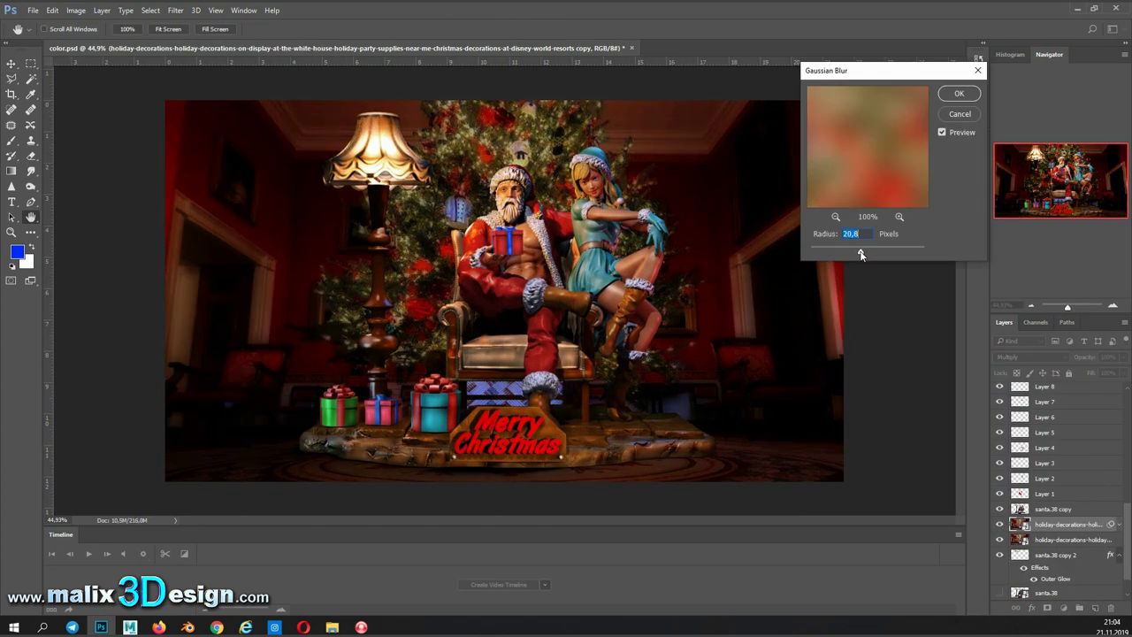
key(Return)
Step: Dodge the left and right door frames and tree top, and burn the area right of the tree top
key(o)
key(ctrl+z)
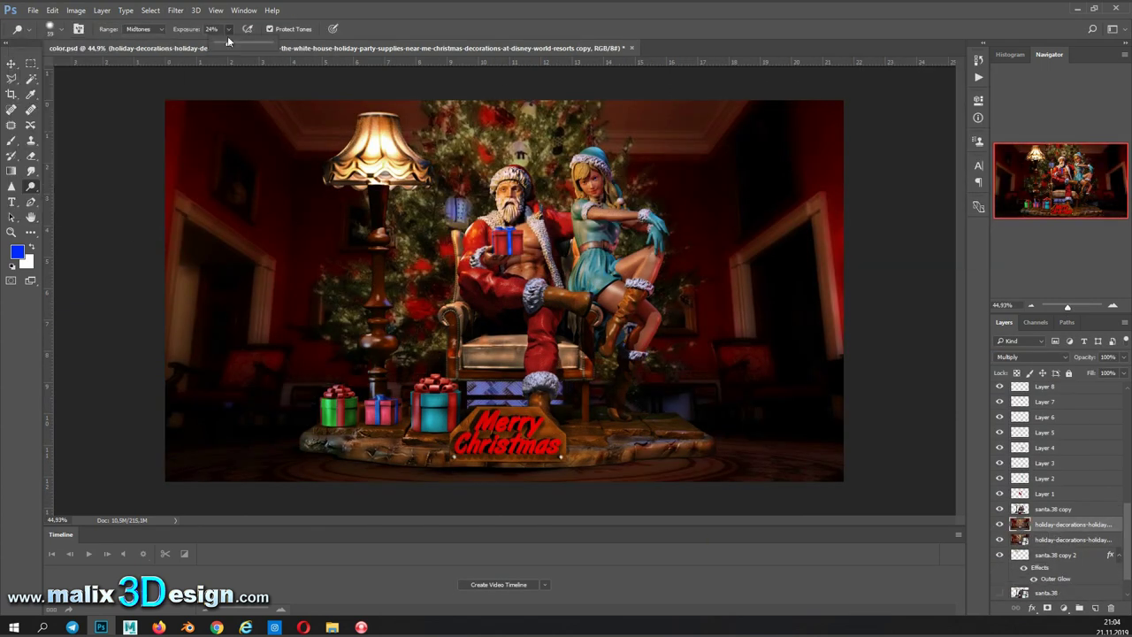
drag(259, 261, 183, 351)
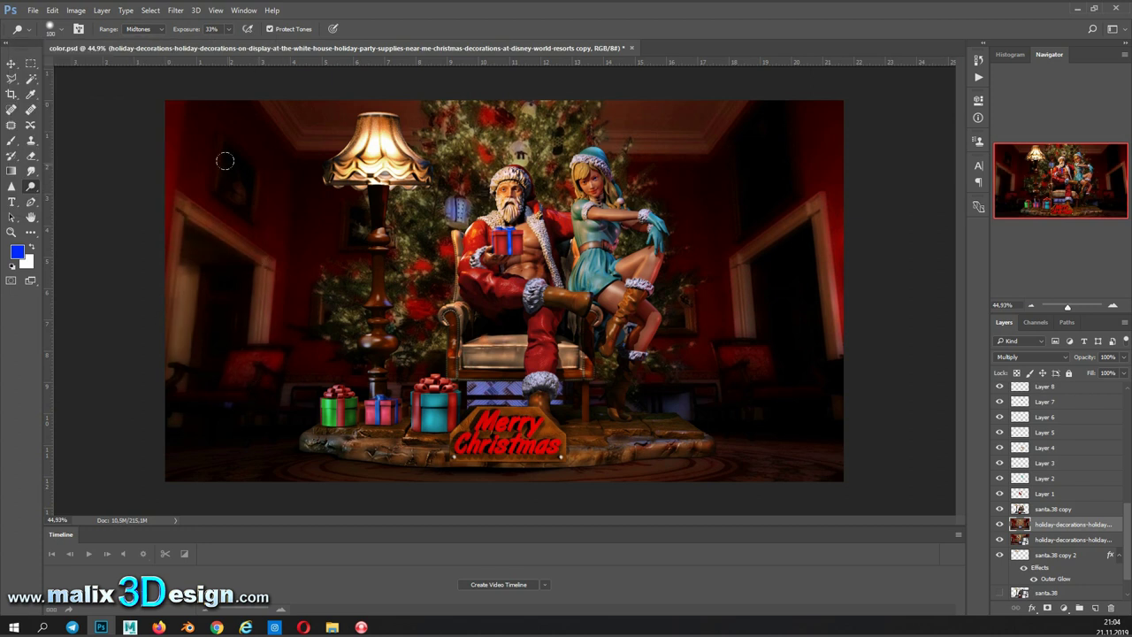
drag(807, 211, 820, 302)
drag(431, 165, 562, 205)
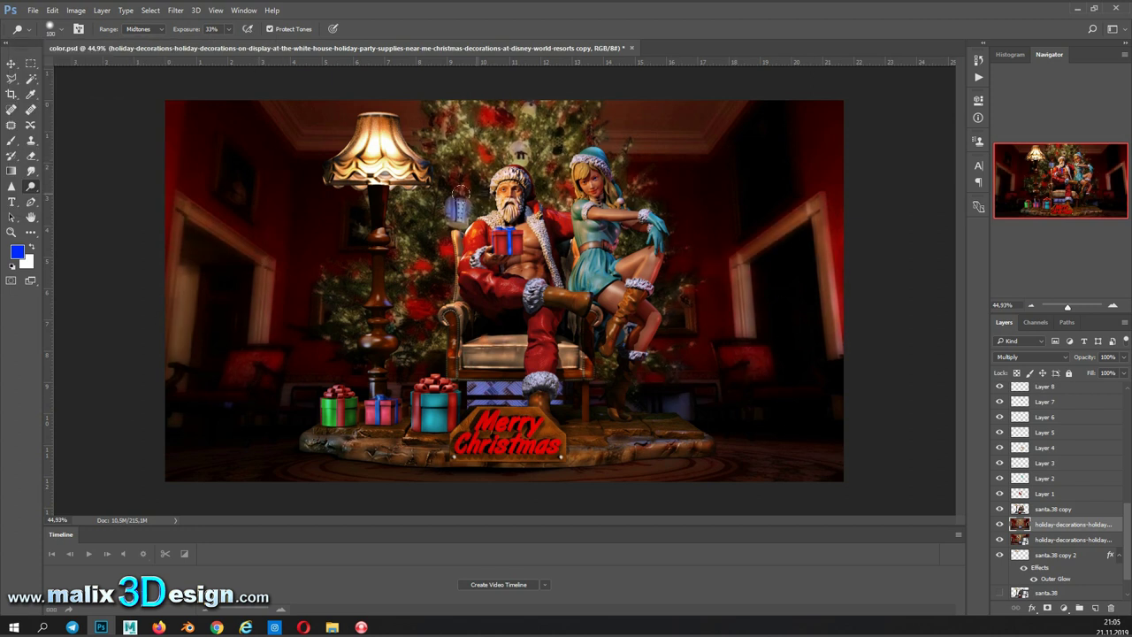
click(51, 28)
key(shift+o)
drag(619, 124, 789, 206)
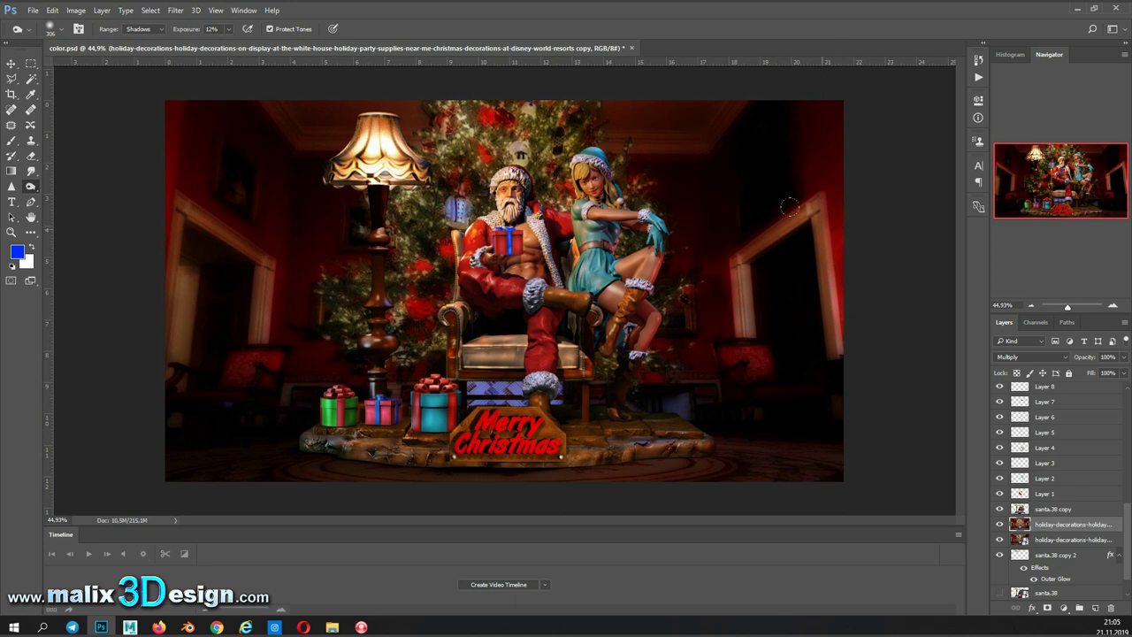
Step: Brighten the floor and base across the bottom with a 193 px midtone Dodge brush
right_click(31, 187)
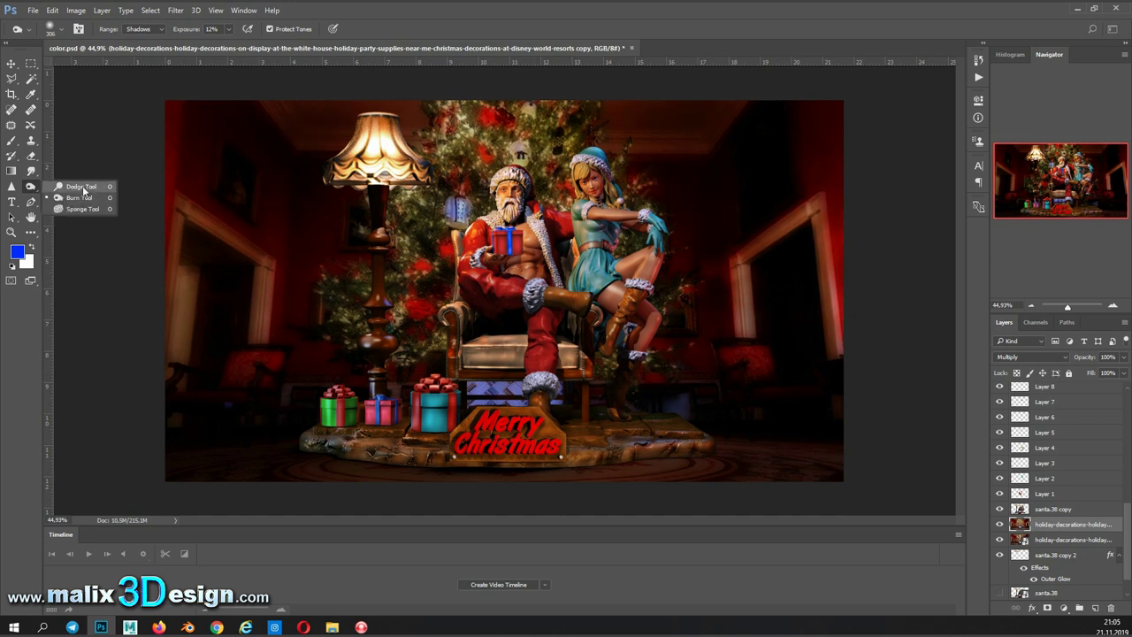
click(70, 186)
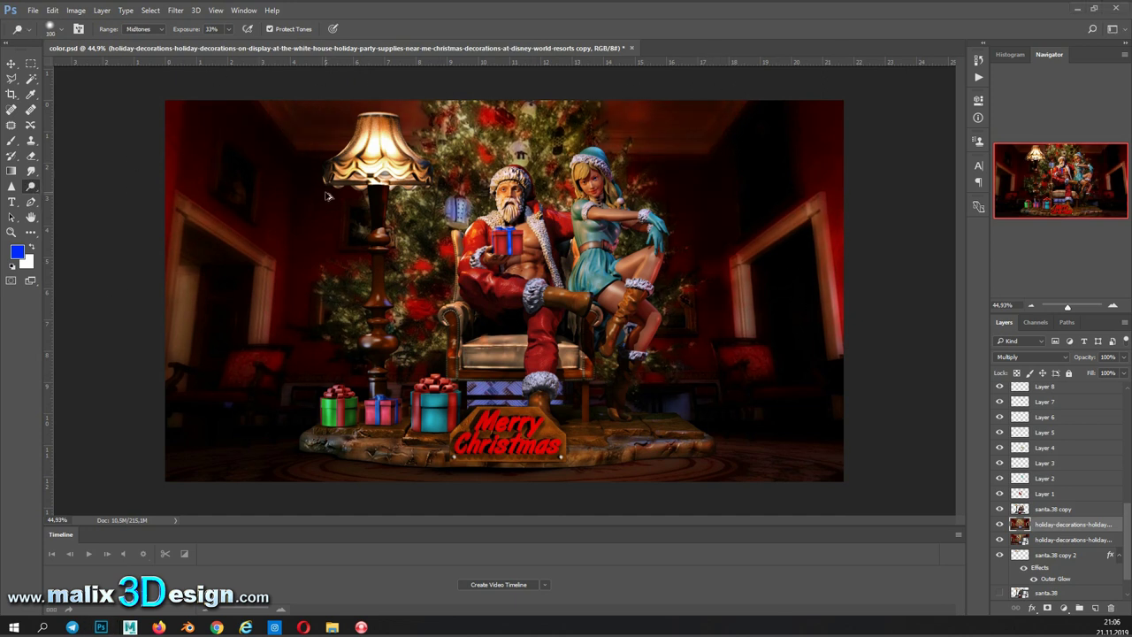
click(50, 28)
drag(129, 51, 115, 52)
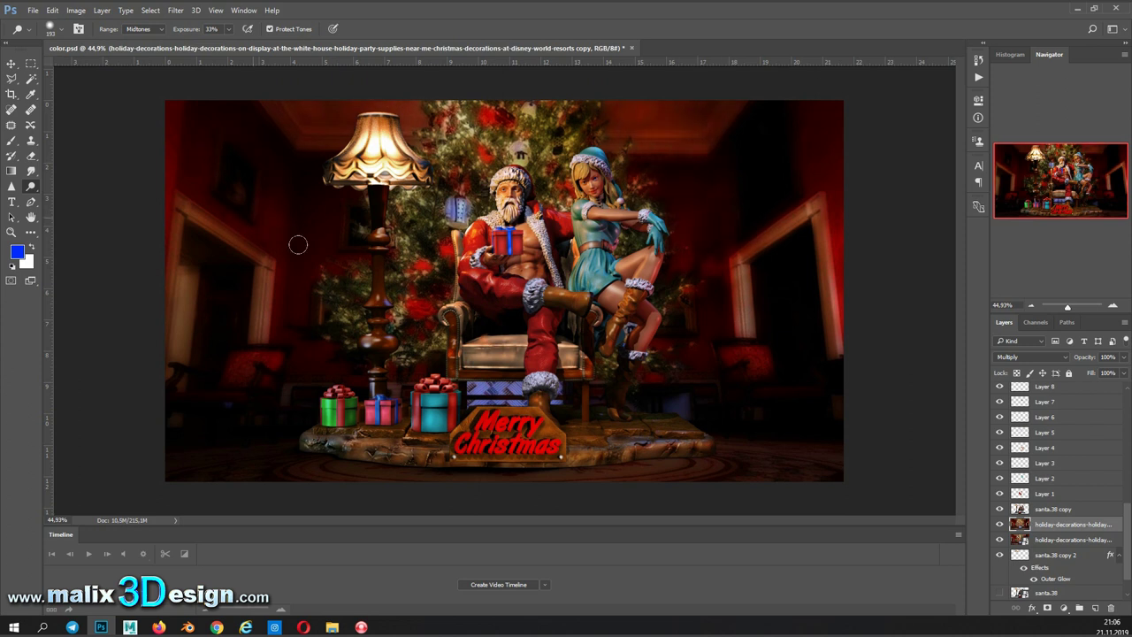
drag(235, 448, 858, 468)
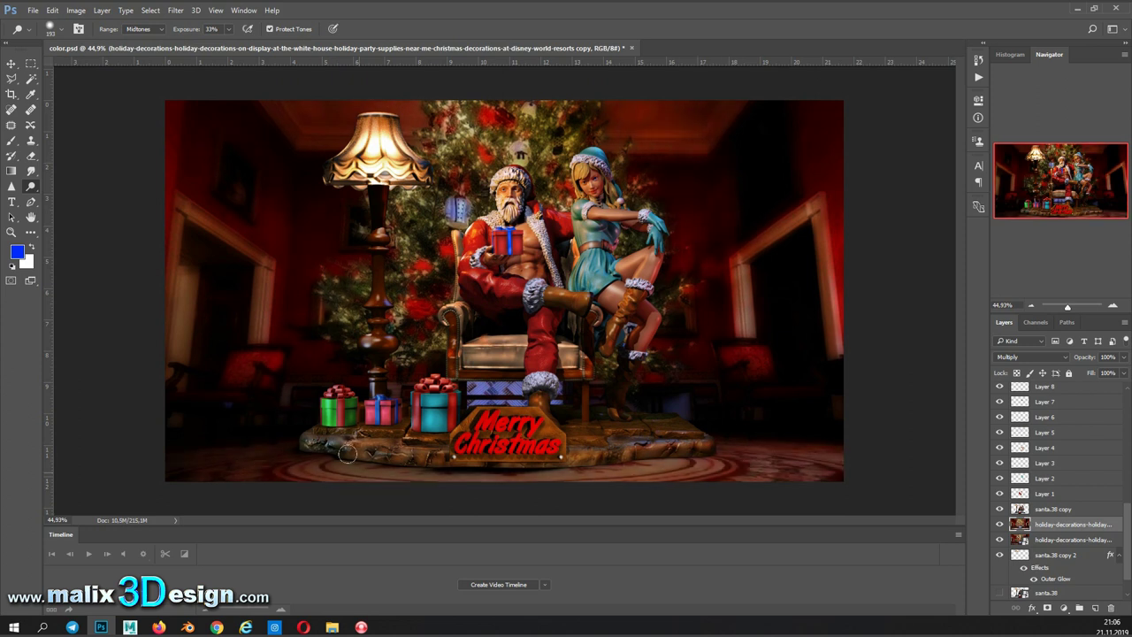
drag(347, 453, 703, 442)
Step: Duplicate the room image layer and move the copy down about 2.3 cm
click(1052, 508)
scroll(1002, 480, down, 1)
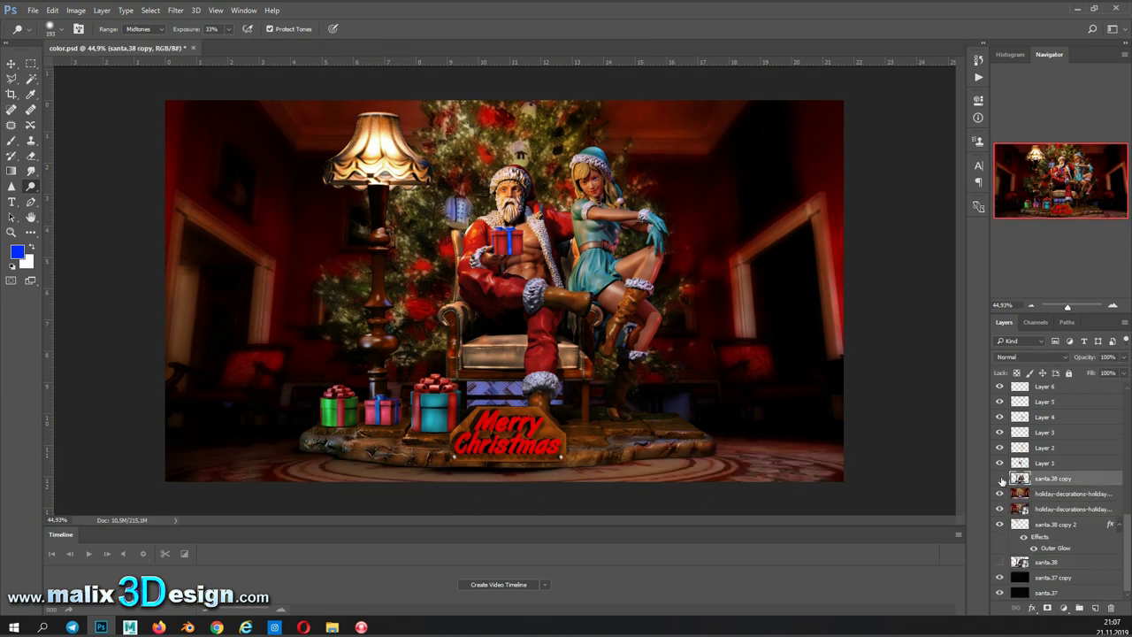
click(1070, 494)
key(ctrl+j)
key(ctrl+t)
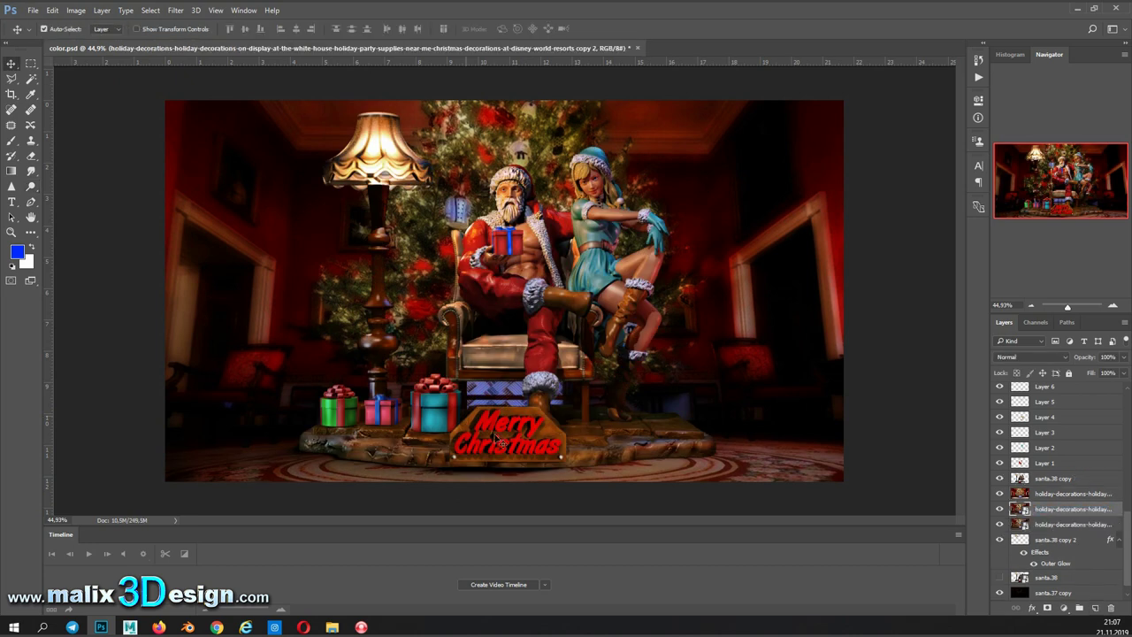
drag(623, 398, 624, 482)
key(Return)
Step: Erase the top and bottom edges of the room copy with a soft 432 px eraser
key(e)
click(50, 29)
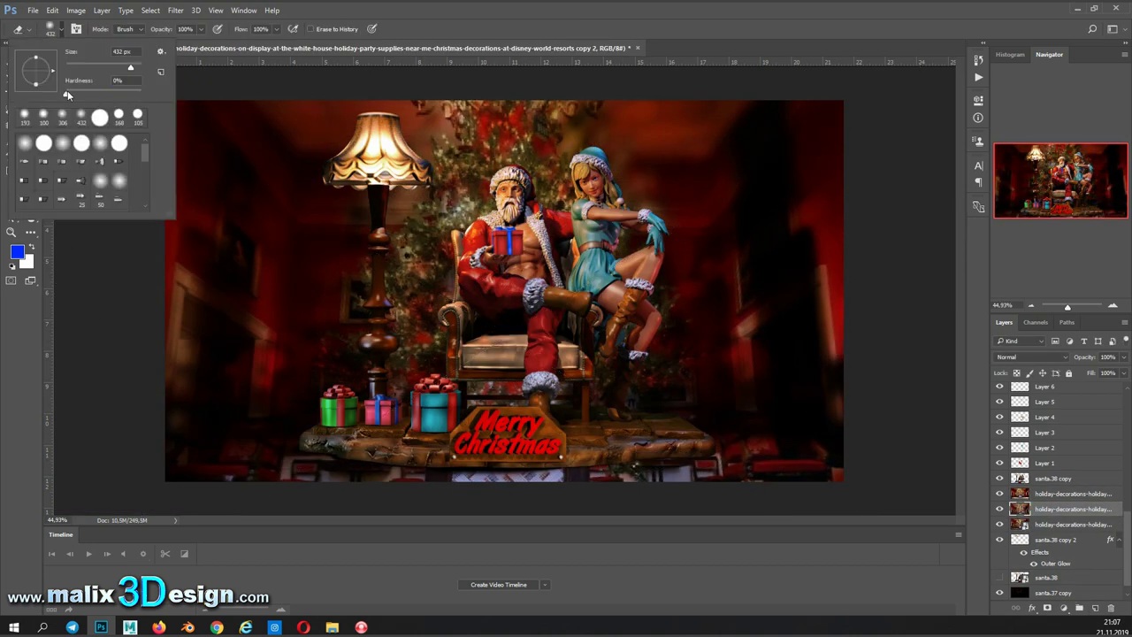
drag(468, 141, 221, 336)
mouse_move(186, 464)
mouse_down()
mouse_move(831, 460)
mouse_move(681, 398)
mouse_up()
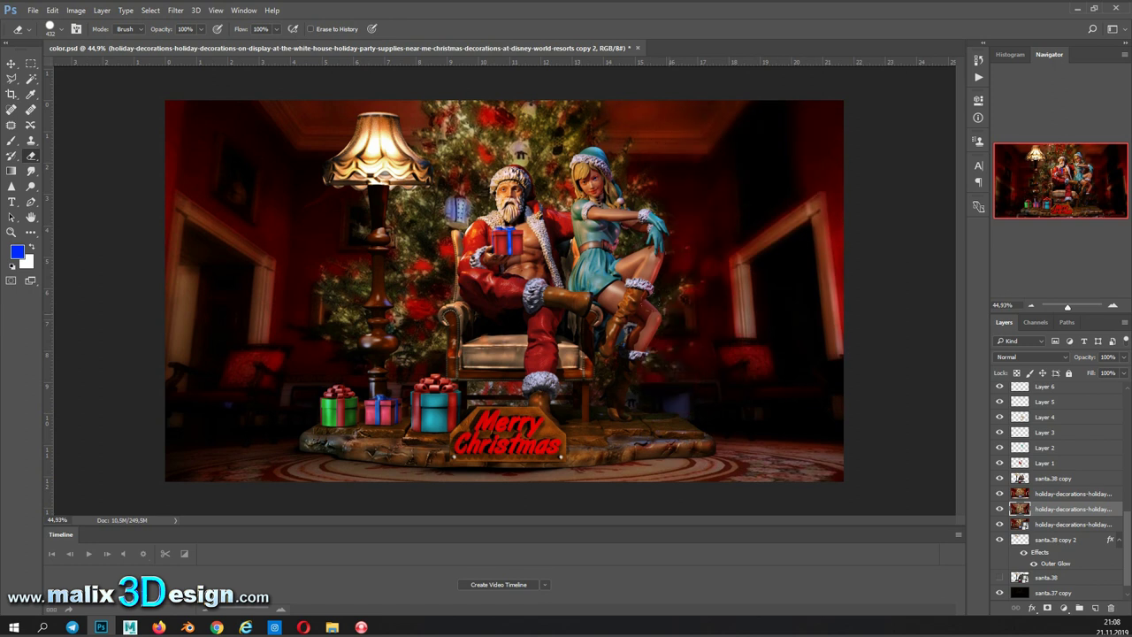
key(v)
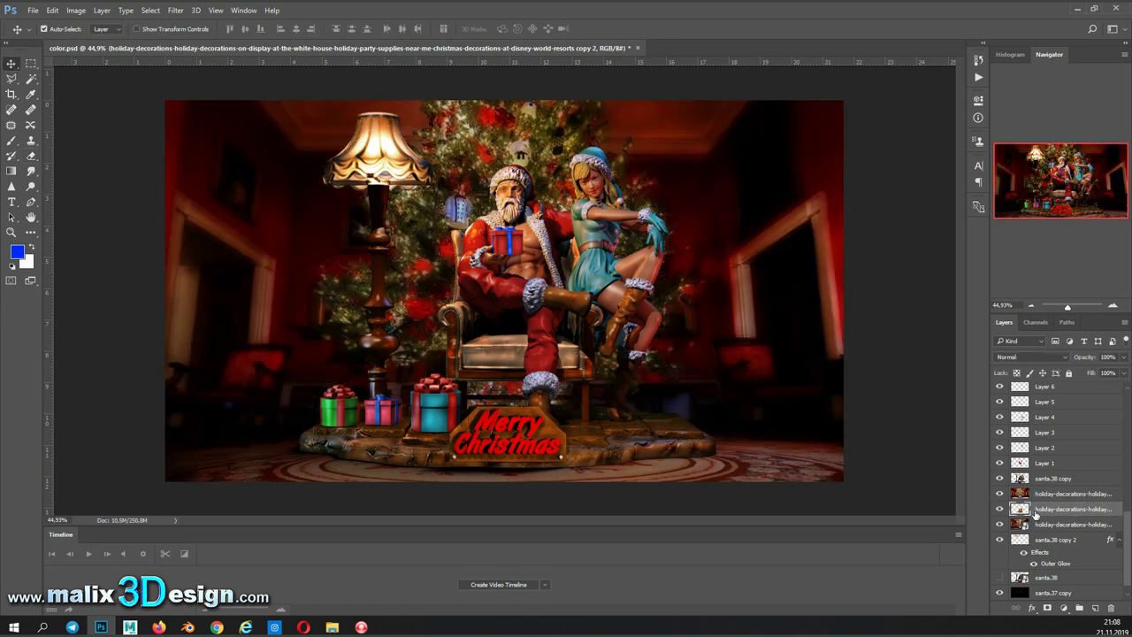
Step: Duplicate the figurine layer and give the copy a Bevel & Emboss with slightly raised depth
click(1052, 478)
key(ctrl+j)
double_click(1087, 463)
mouse_move(803, 92)
mouse_down()
mouse_move(803, 33)
mouse_move(811, 37)
mouse_up()
key(Tab)
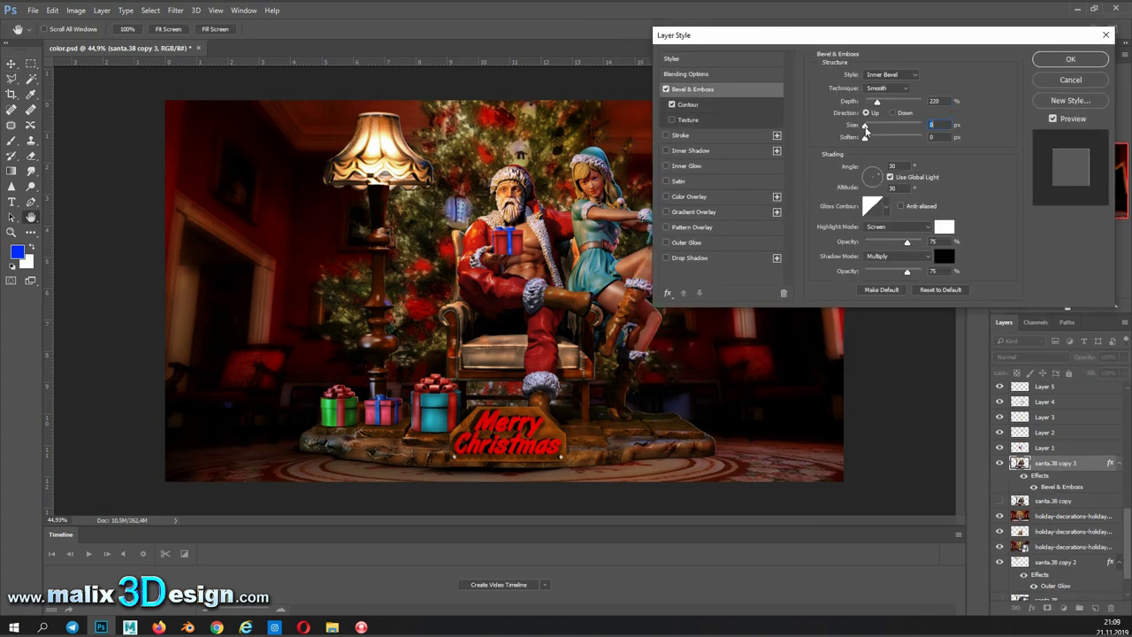
drag(872, 104, 873, 106)
Step: Add a white (ffffff) drop shadow, a stroke and a widened outer glow, then apply the styles
click(689, 258)
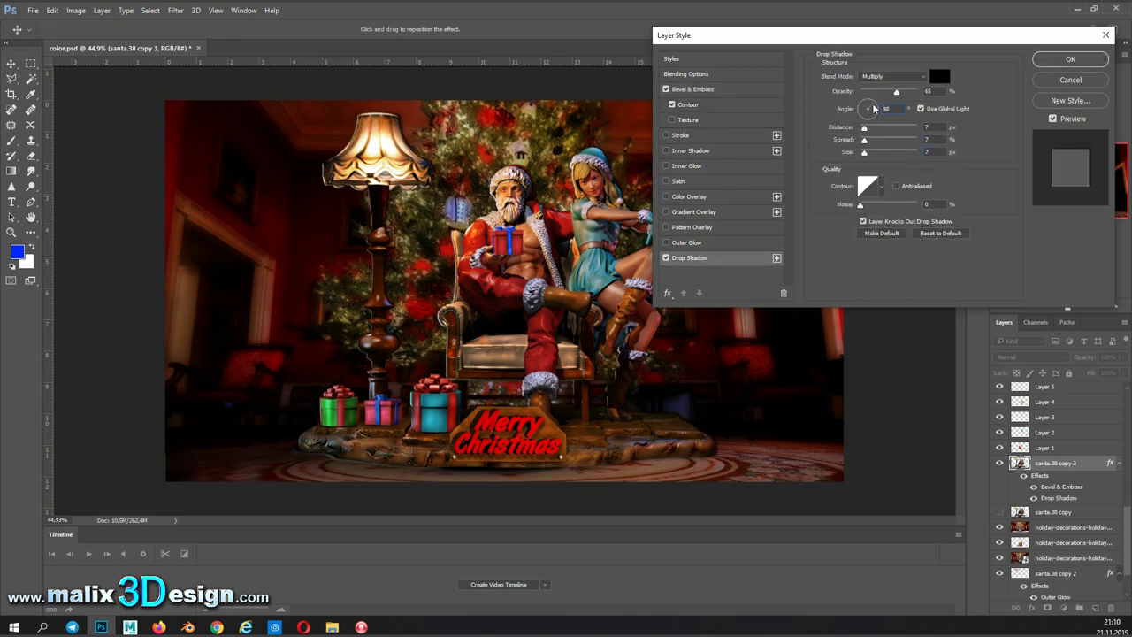
click(939, 76)
text(ff)
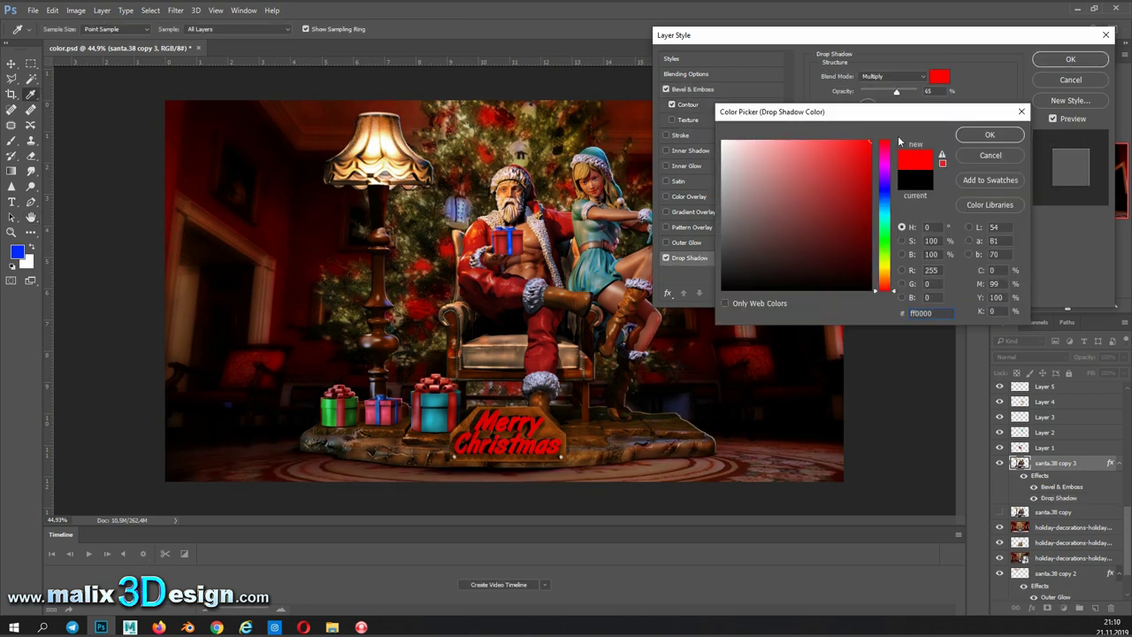
text(ffff)
click(989, 135)
click(679, 134)
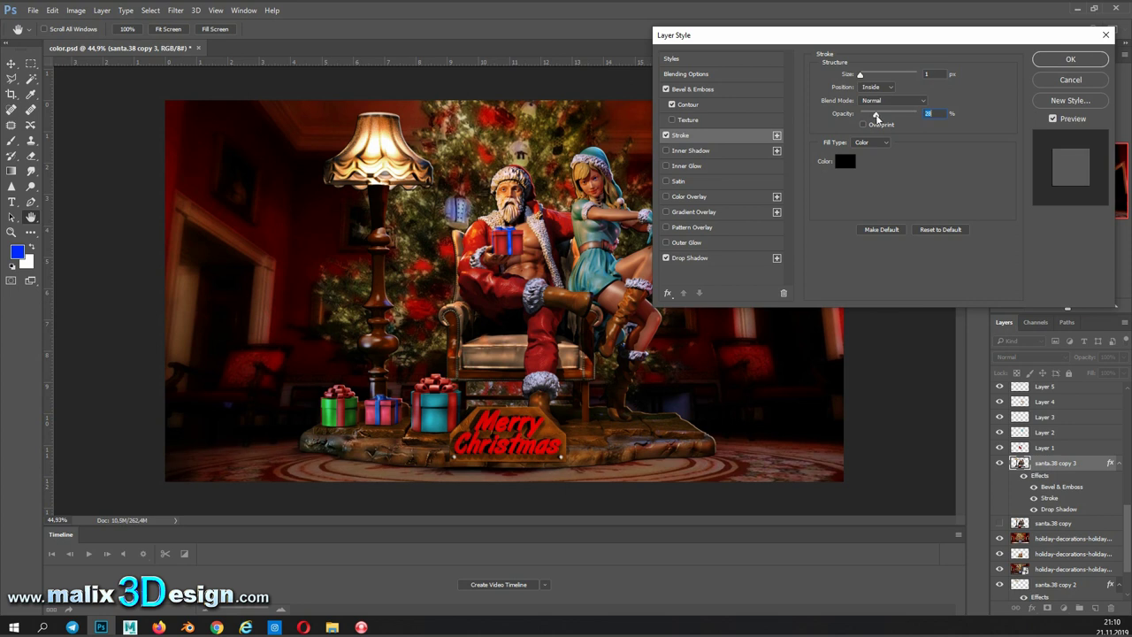
click(686, 242)
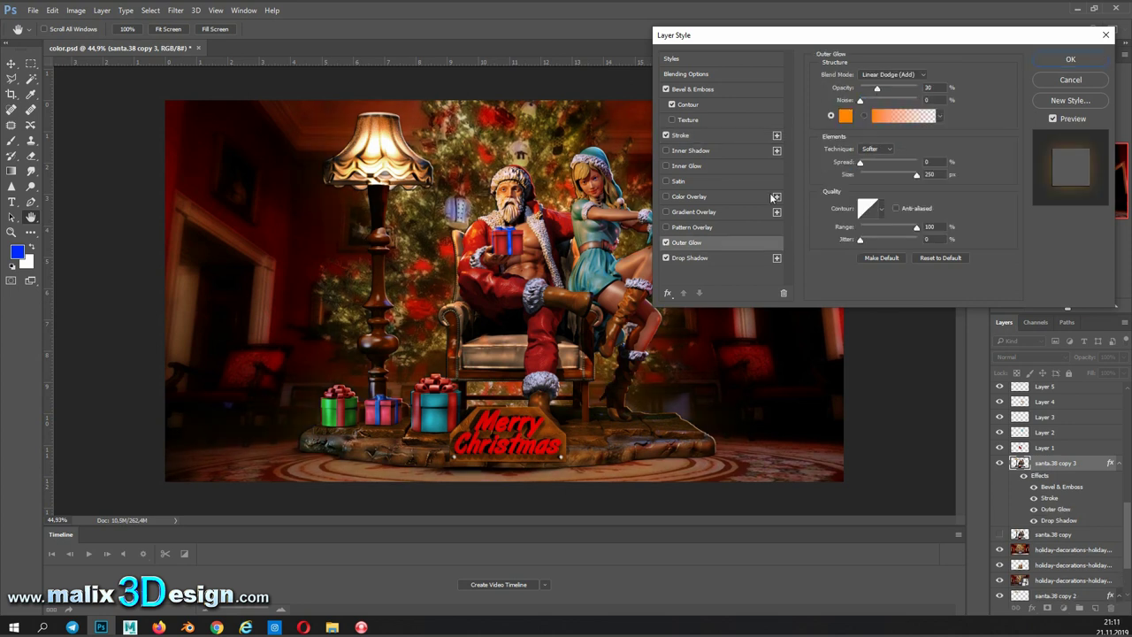
drag(869, 163, 889, 168)
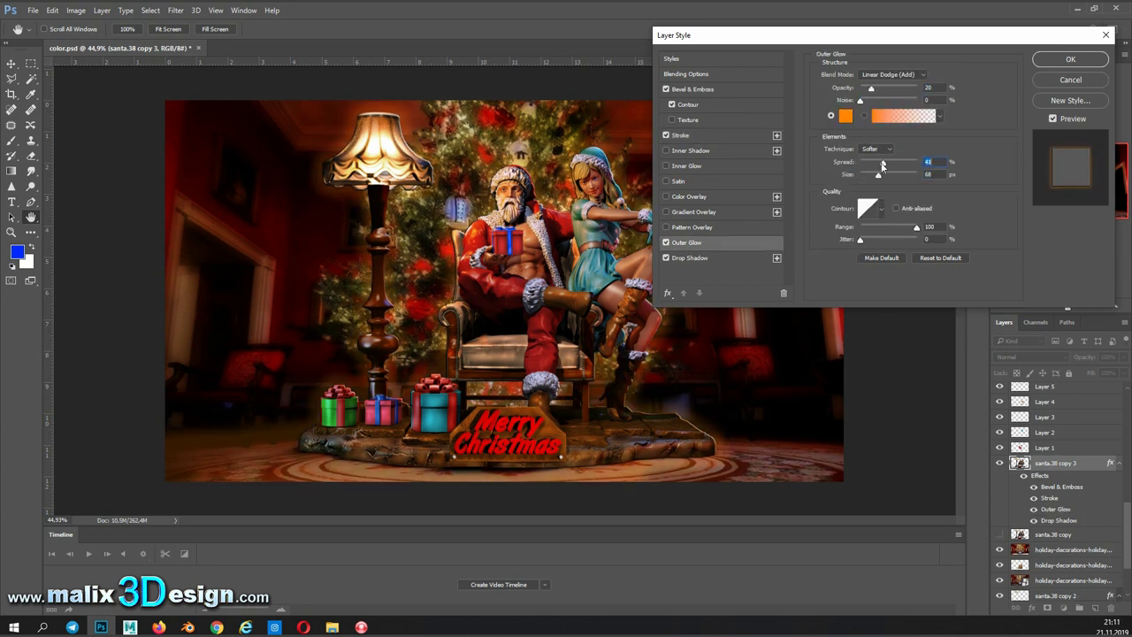
click(1085, 61)
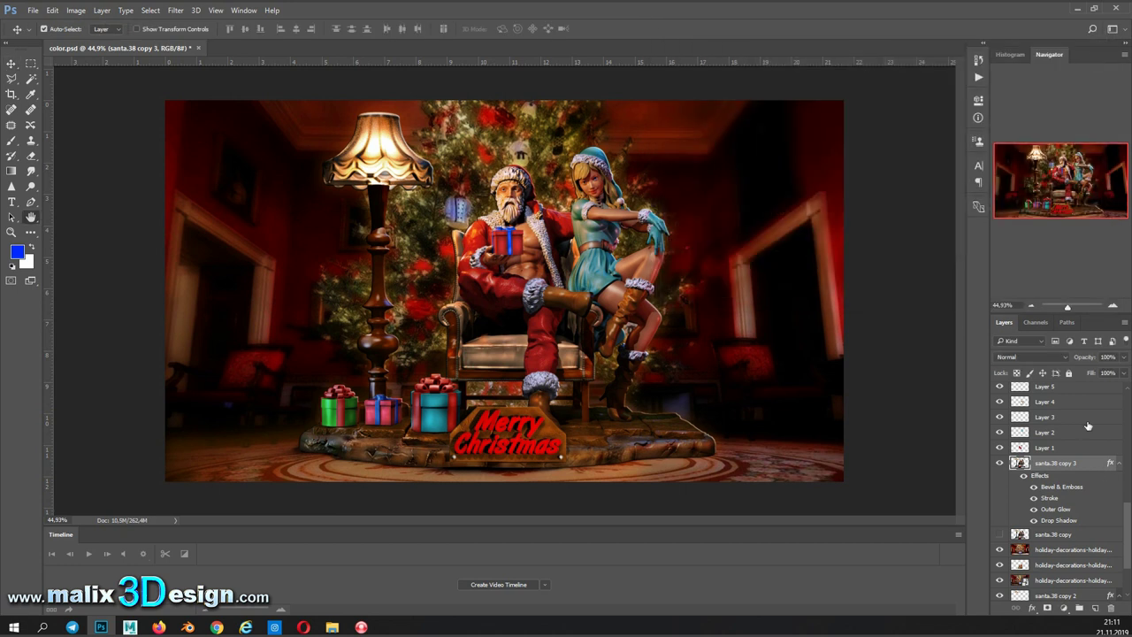
Step: Review the figurine copy's layer styles, then open the Filter Gallery
double_click(1060, 487)
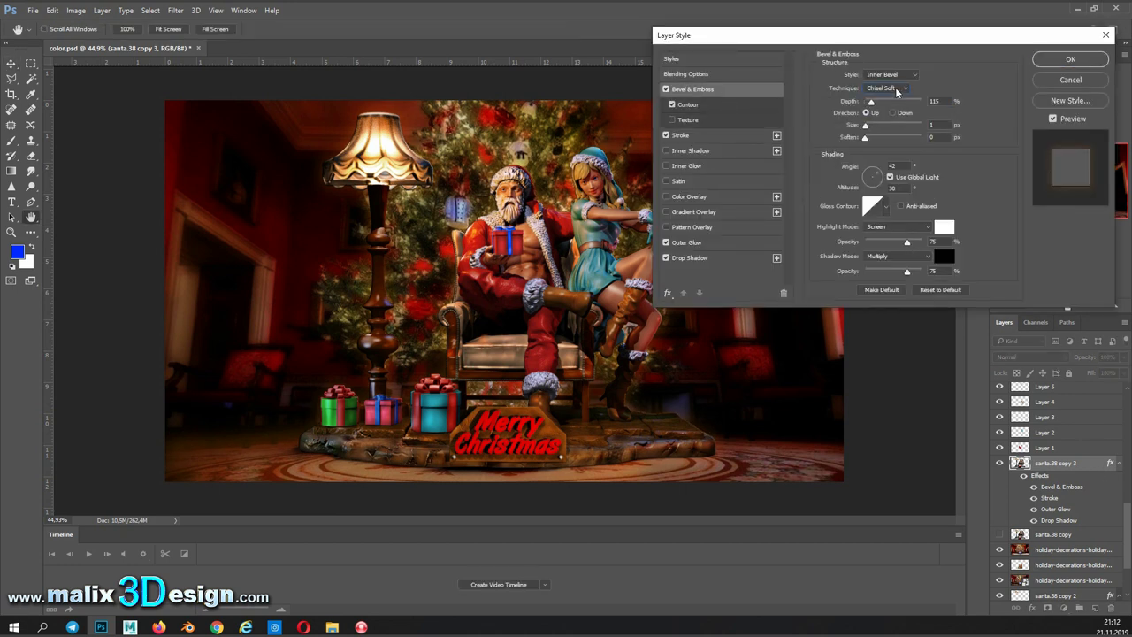
click(1070, 59)
click(175, 10)
click(204, 68)
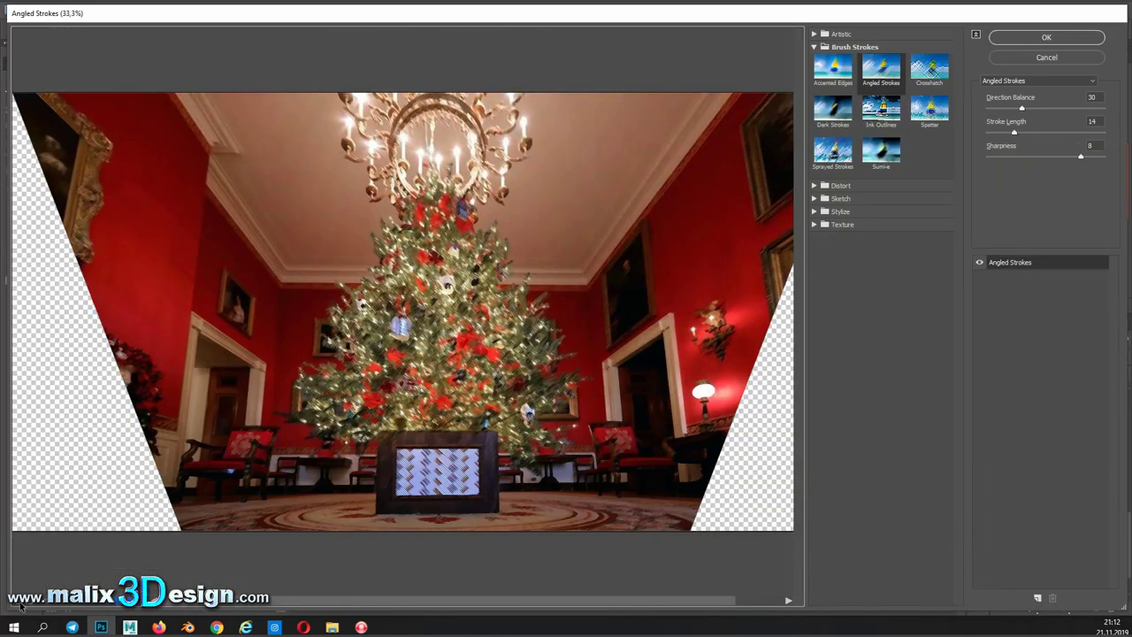
Step: Apply the Brush Strokes Crosshatch filter to the room layer and save the document
click(928, 68)
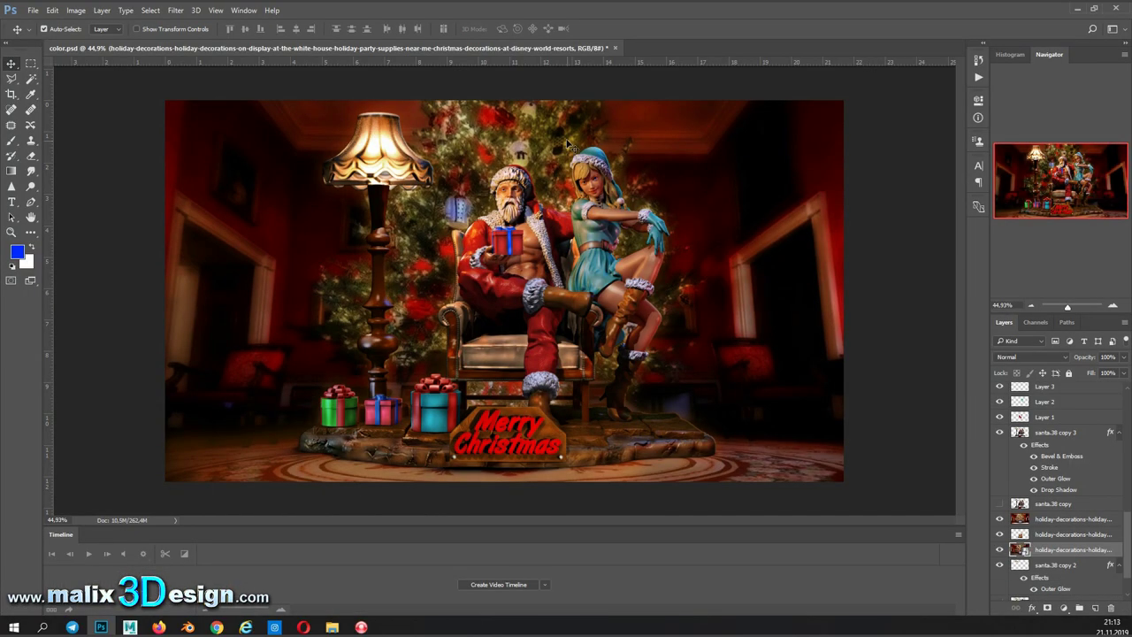
click(175, 10)
click(222, 23)
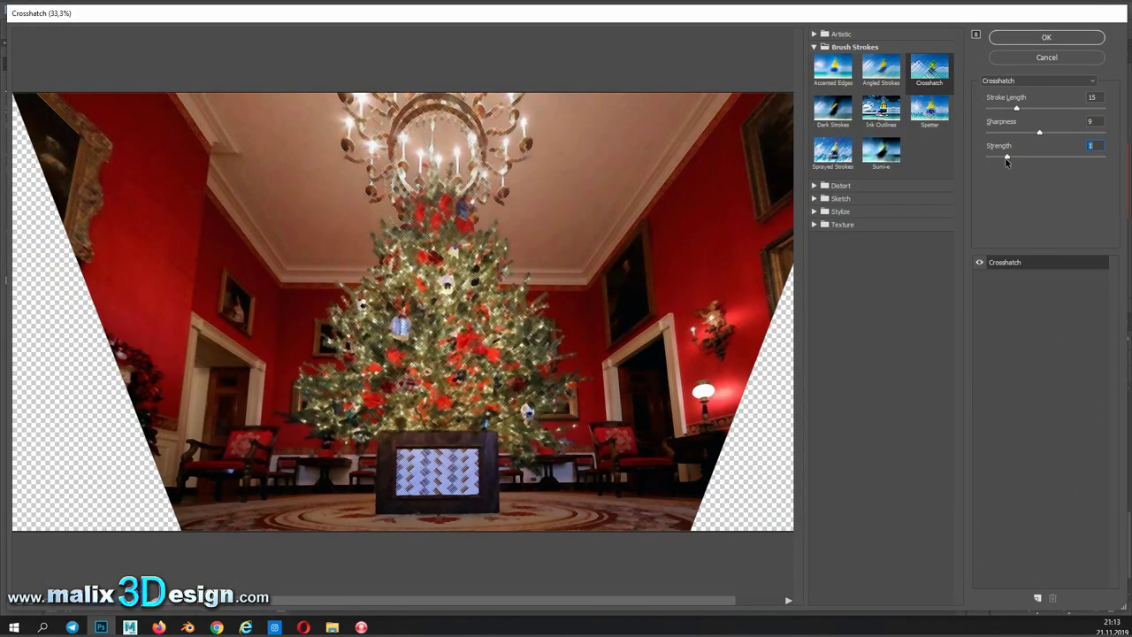
click(1046, 37)
click(175, 10)
click(249, 54)
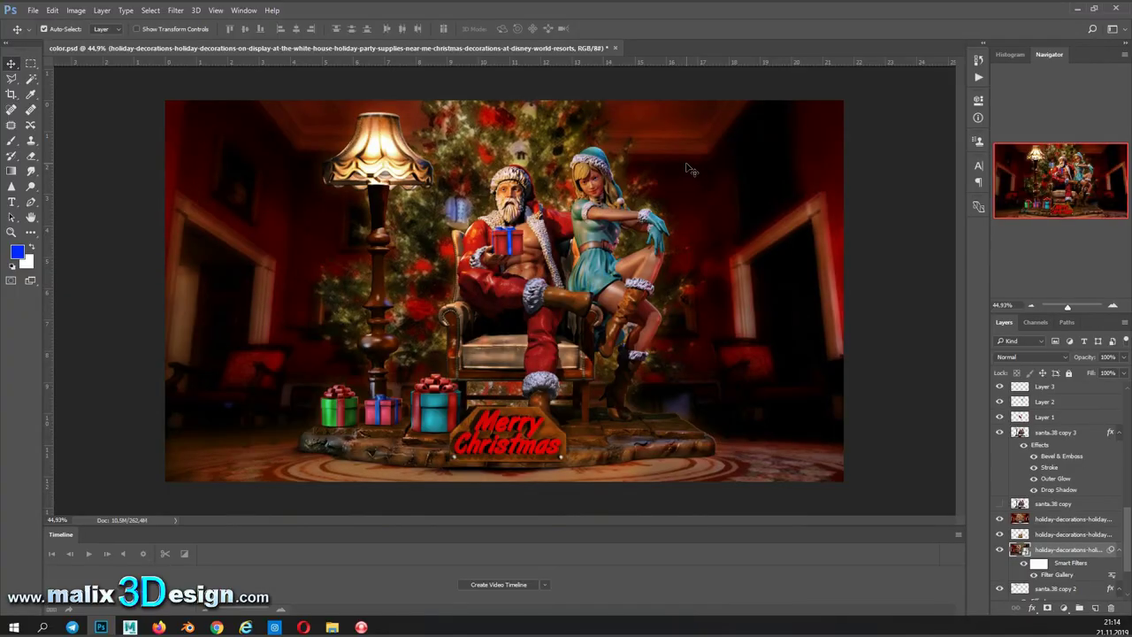
key(ctrl+s)
key(ctrl+s)
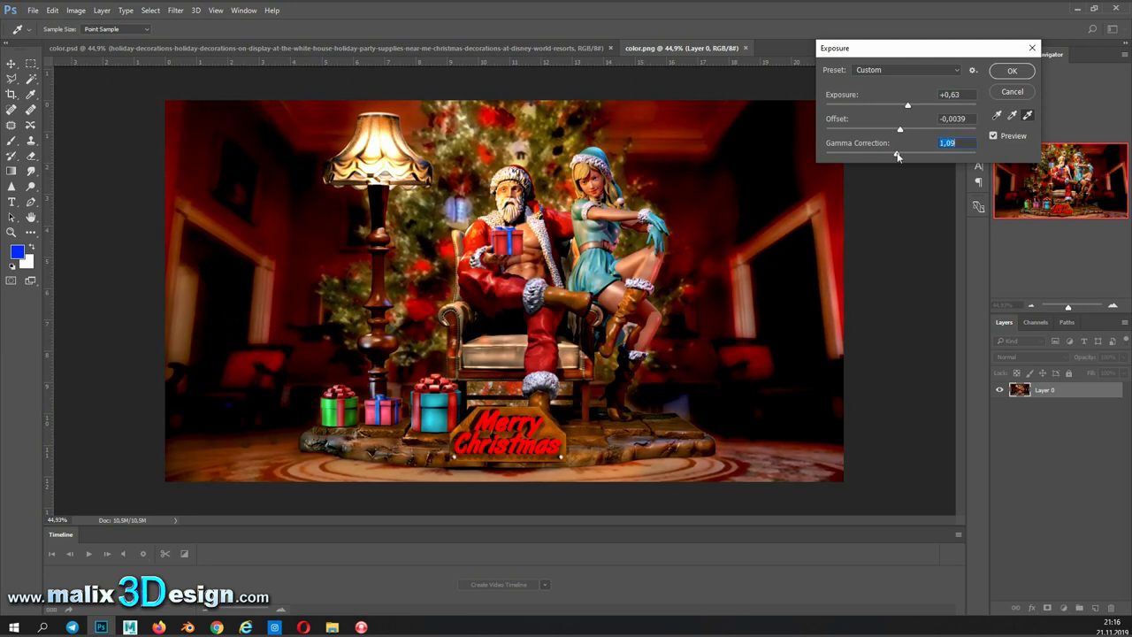
Step: Raise the Exposure gamma to 1.23 to brighten color.png
drag(900, 153, 887, 155)
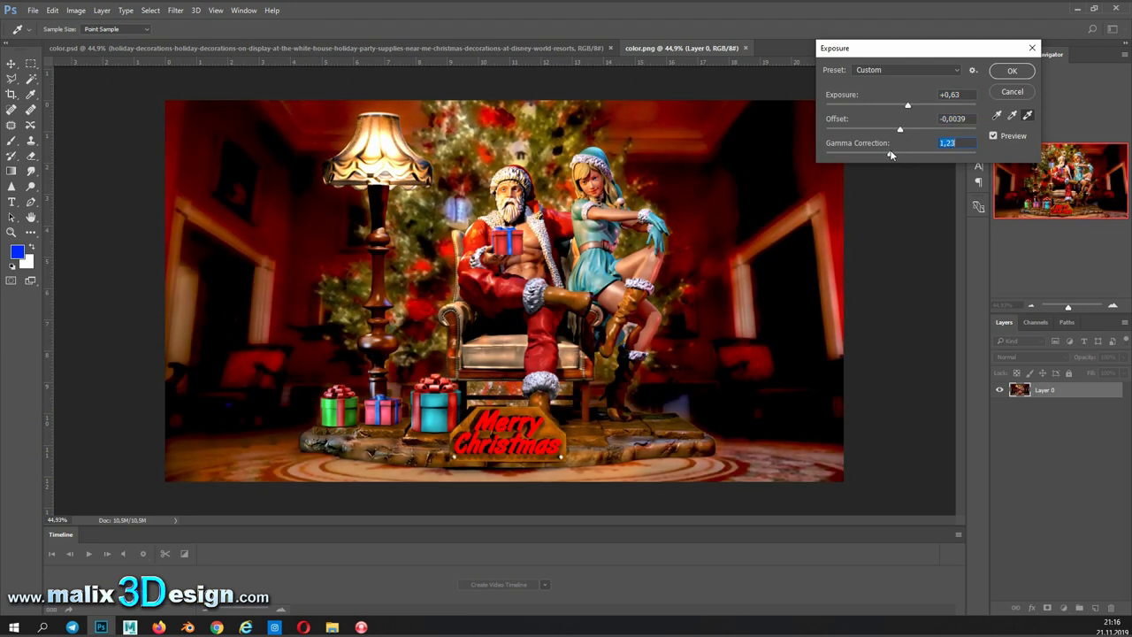